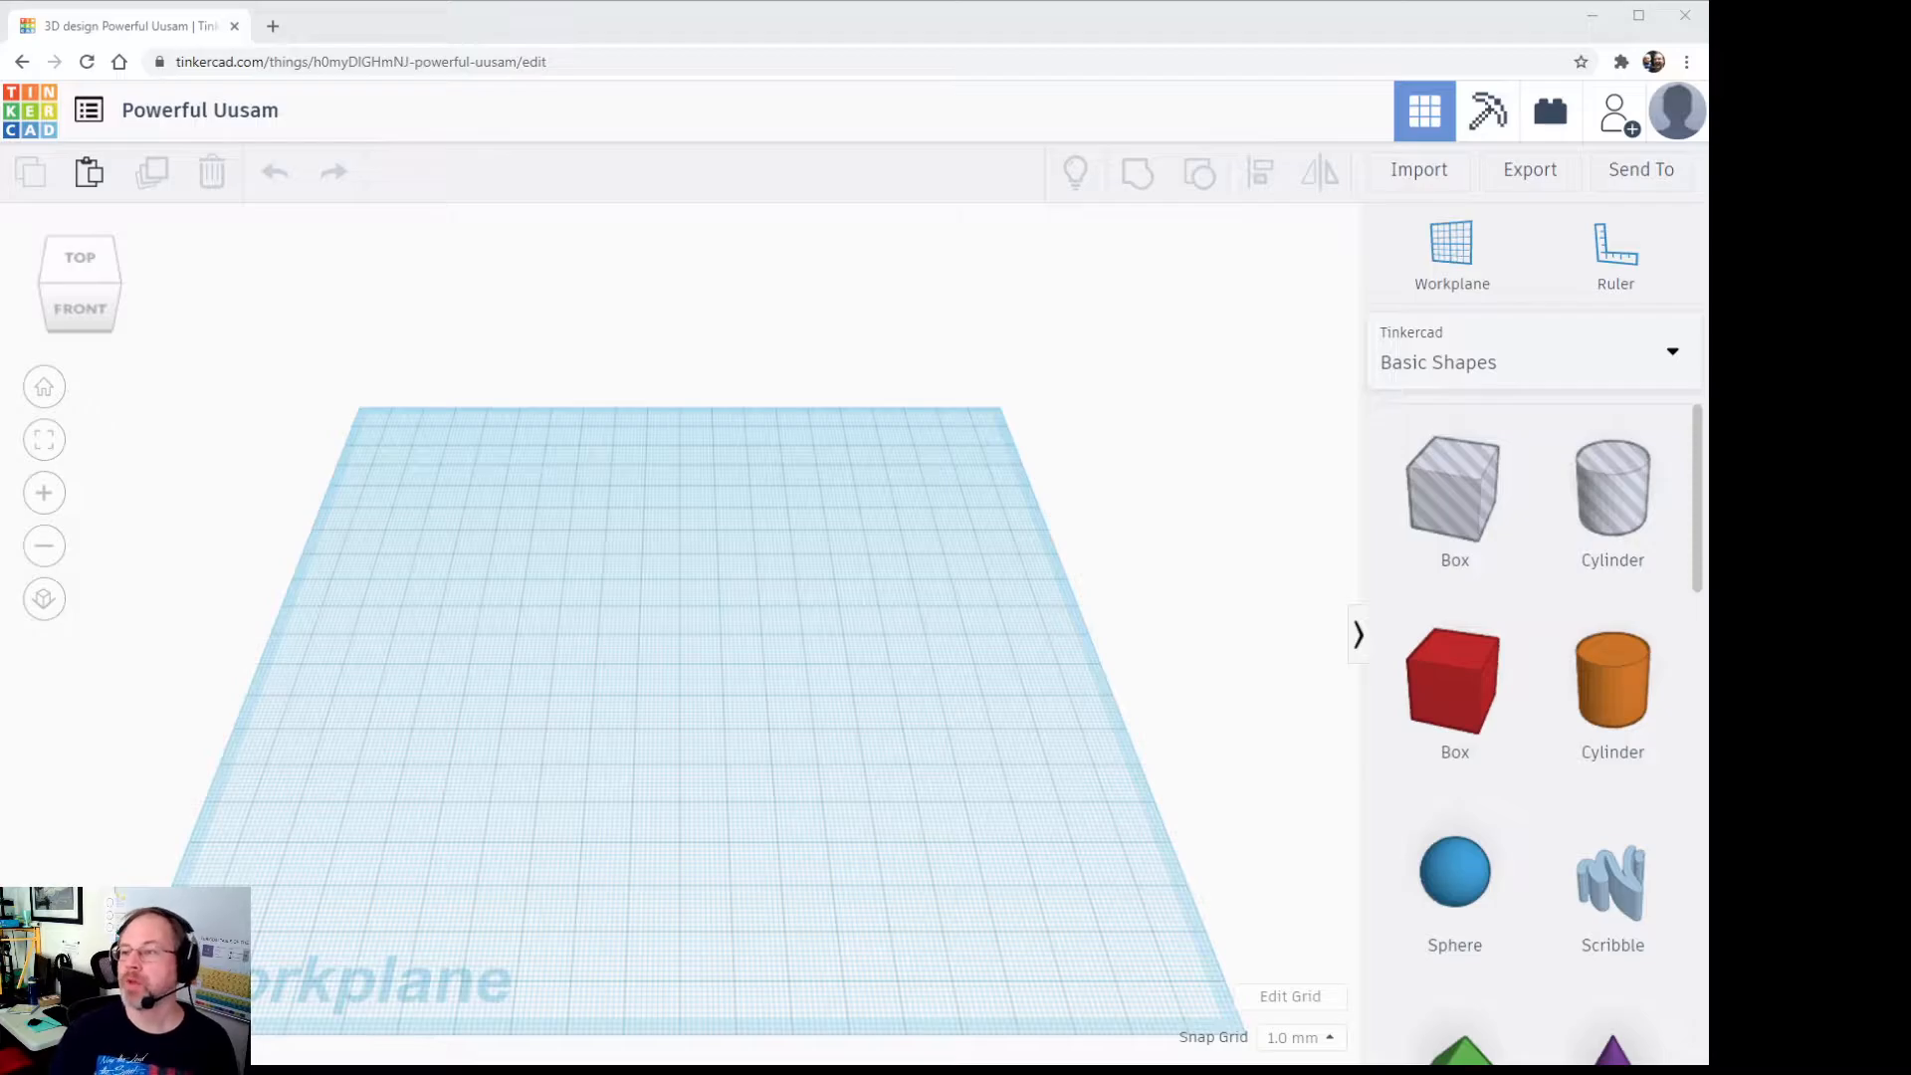
Step: Place a solid cylinder on the workplane and enlarge its base to about 58 by 52 mm
click(1500, 20)
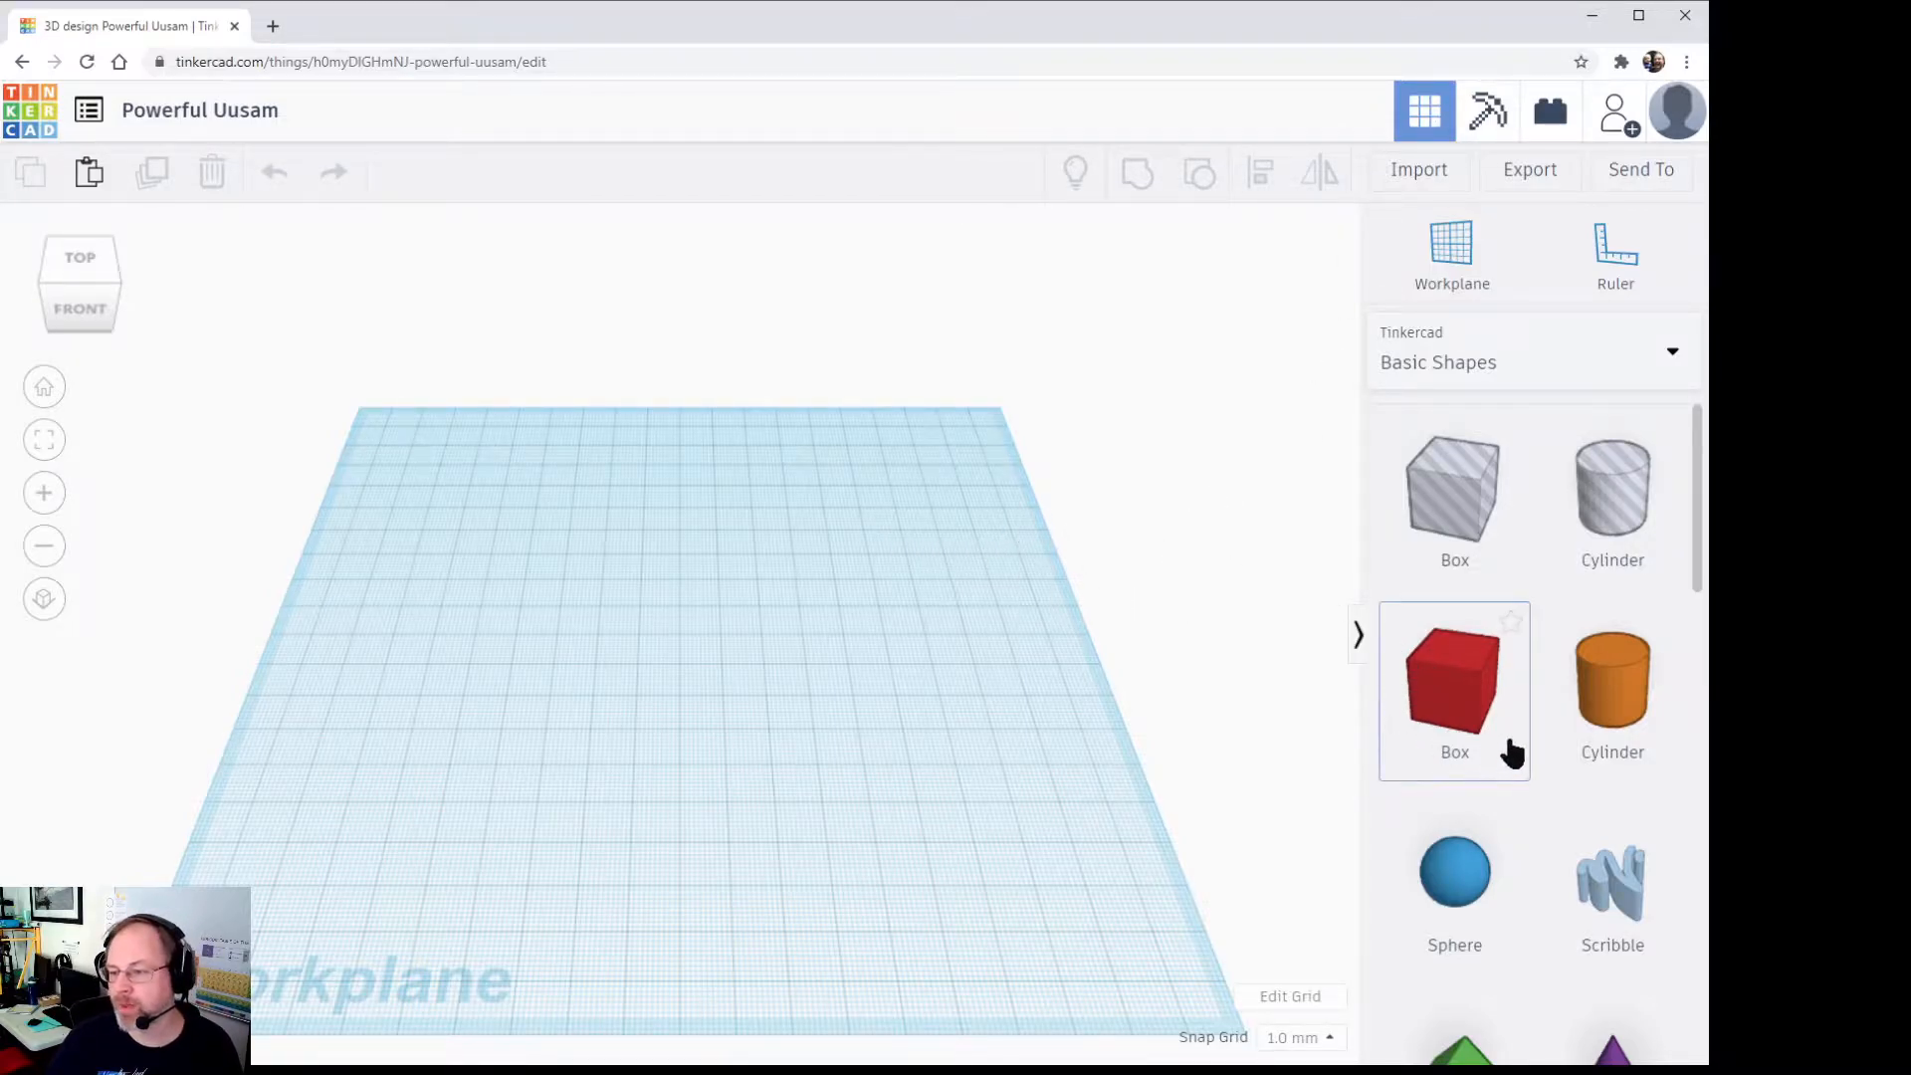
drag(1590, 697, 709, 340)
drag(736, 673, 889, 579)
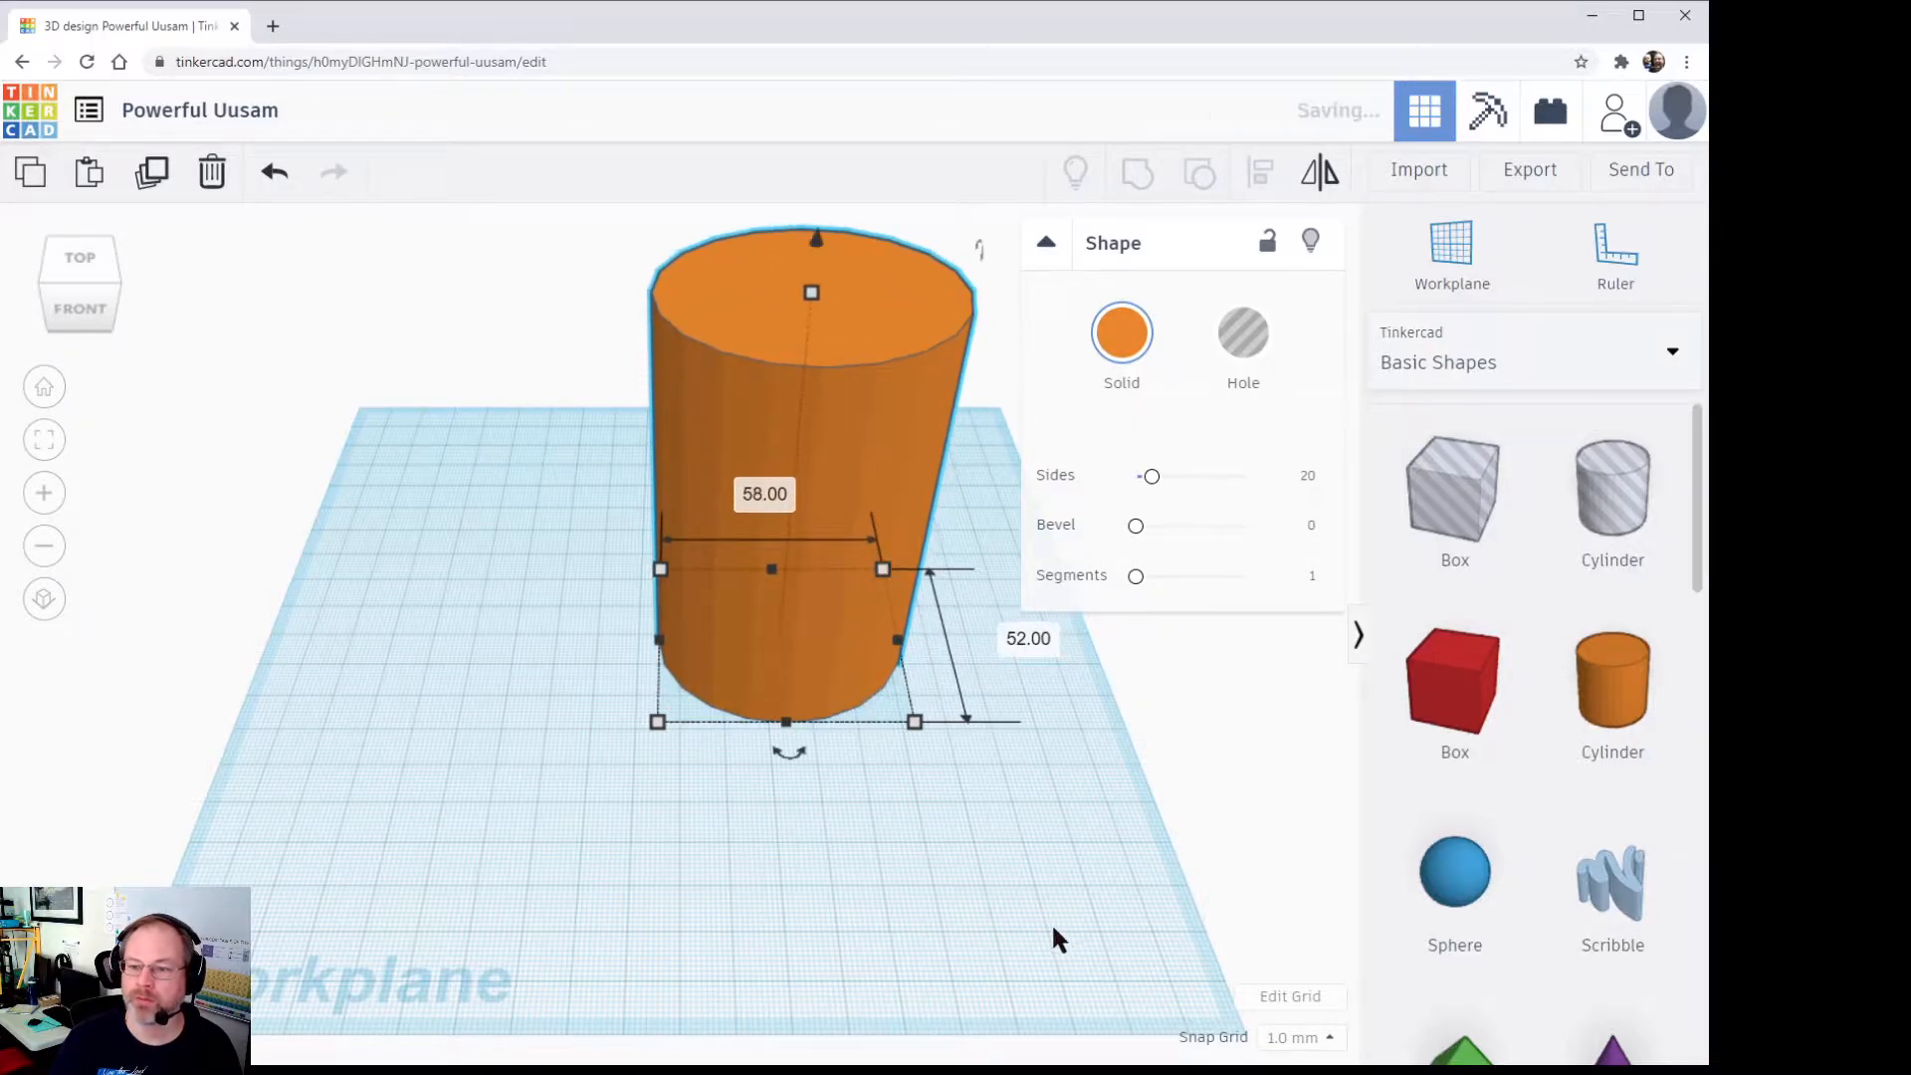
drag(1052, 924, 996, 958)
right_drag(994, 885, 935, 883)
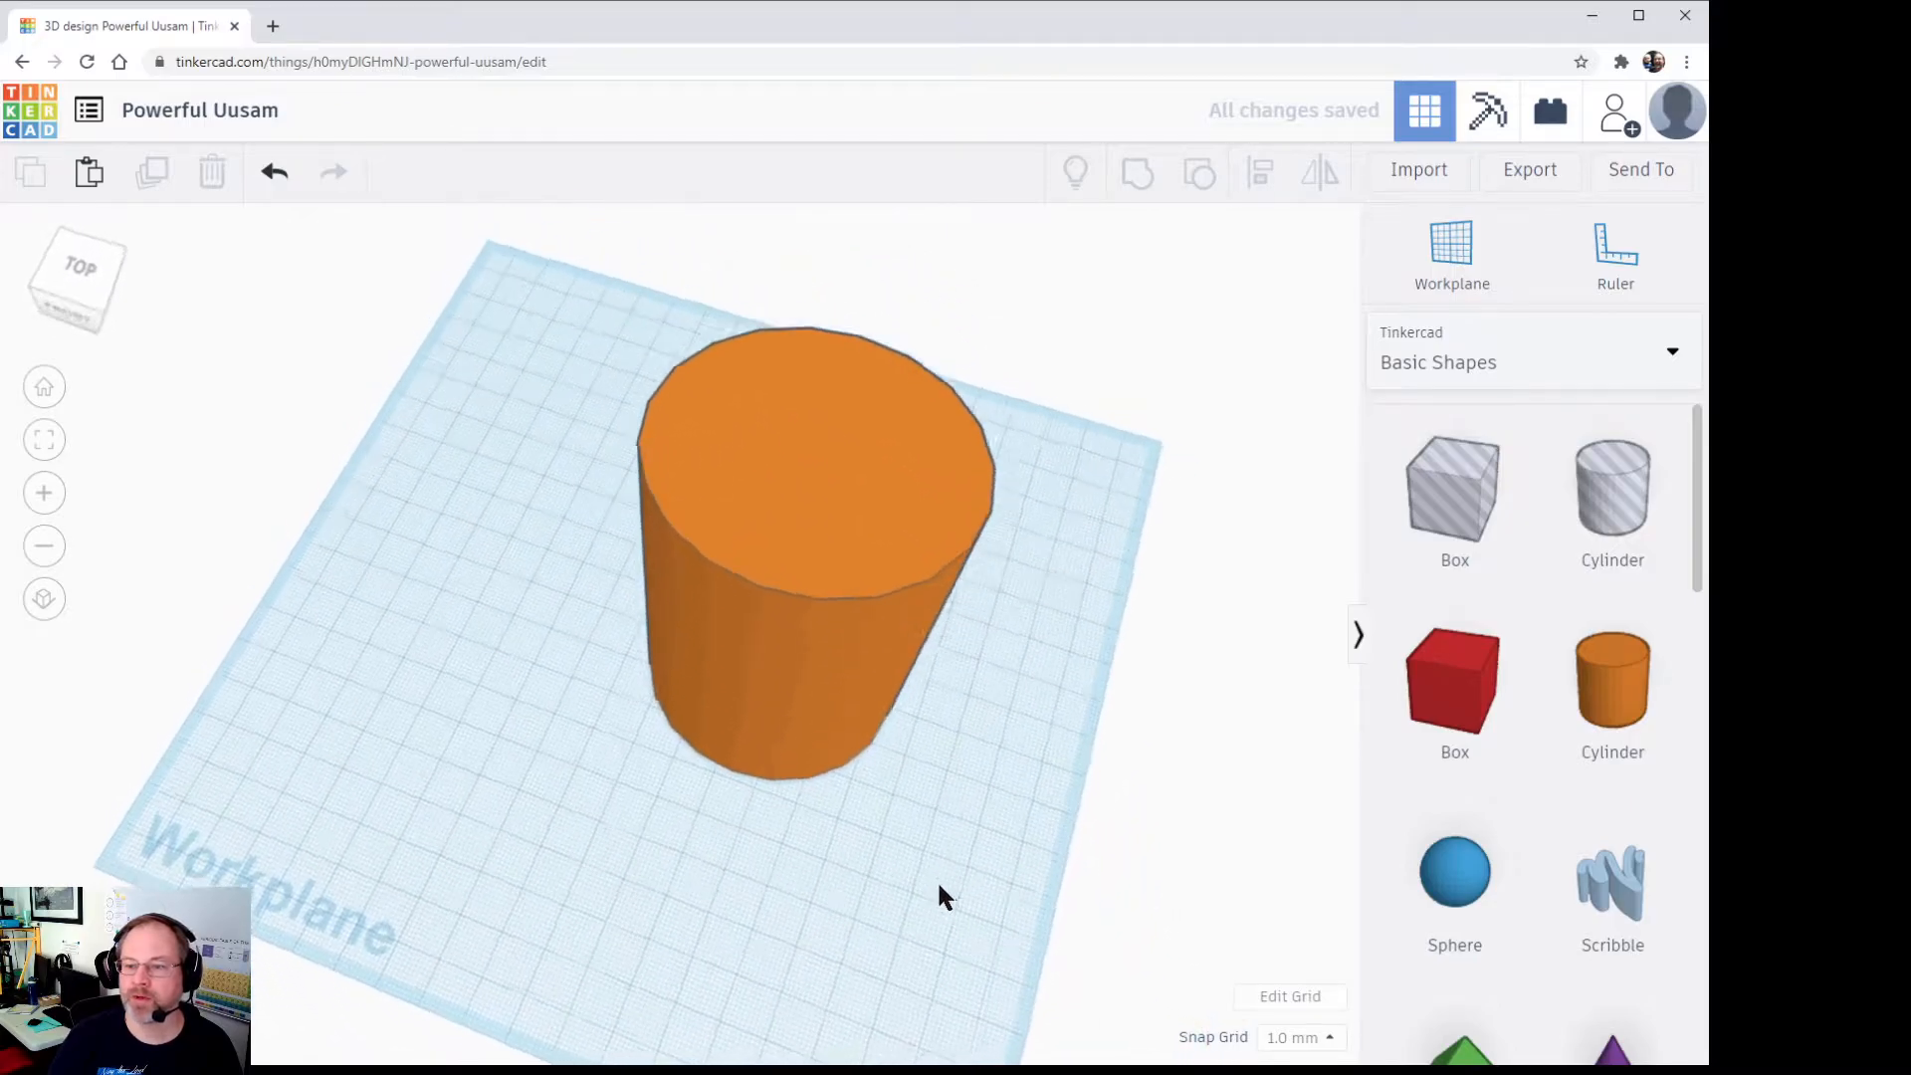
Step: Widen the solid cylinder further by stretching one corner of its base outward
click(840, 576)
right_drag(840, 575, 896, 738)
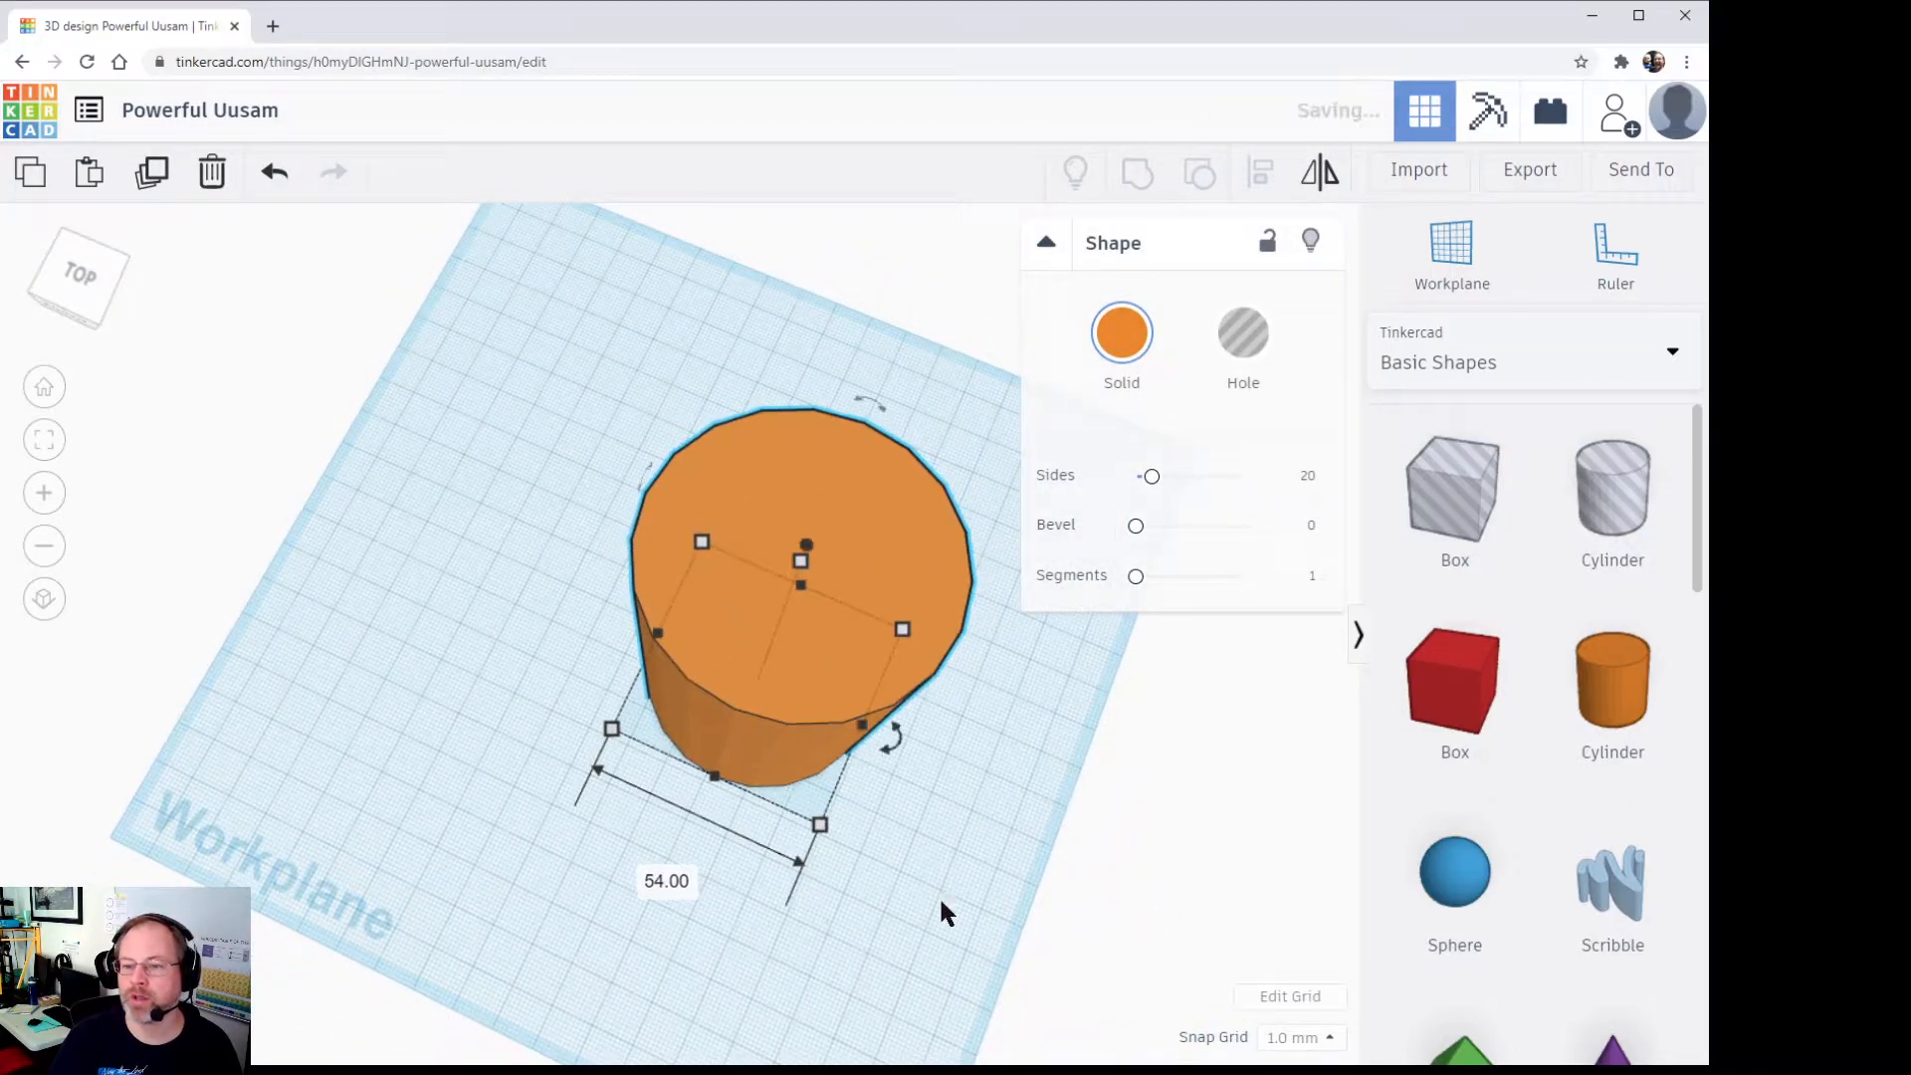
drag(703, 543, 631, 414)
click(795, 960)
right_drag(794, 960, 845, 803)
Step: Smooth the solid cylinder by setting its sides to 64
click(802, 546)
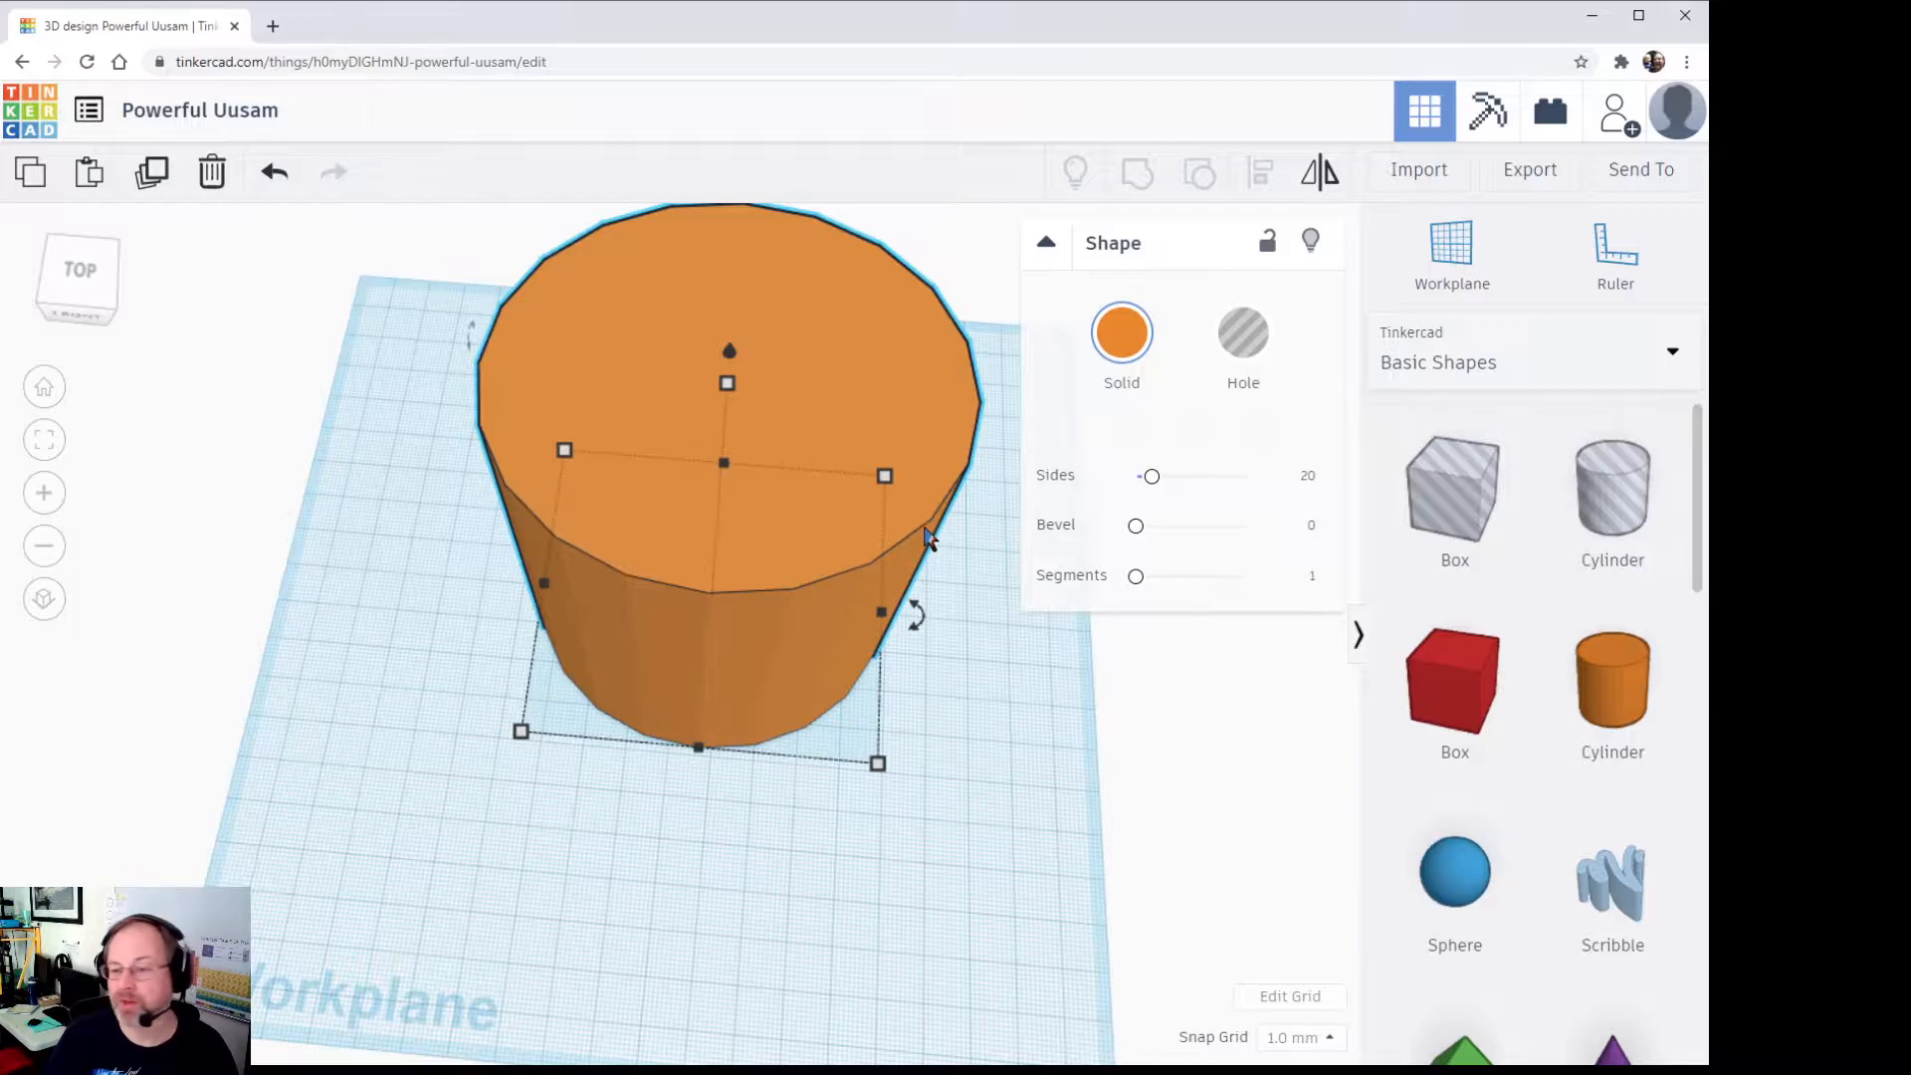
drag(1151, 478, 1264, 486)
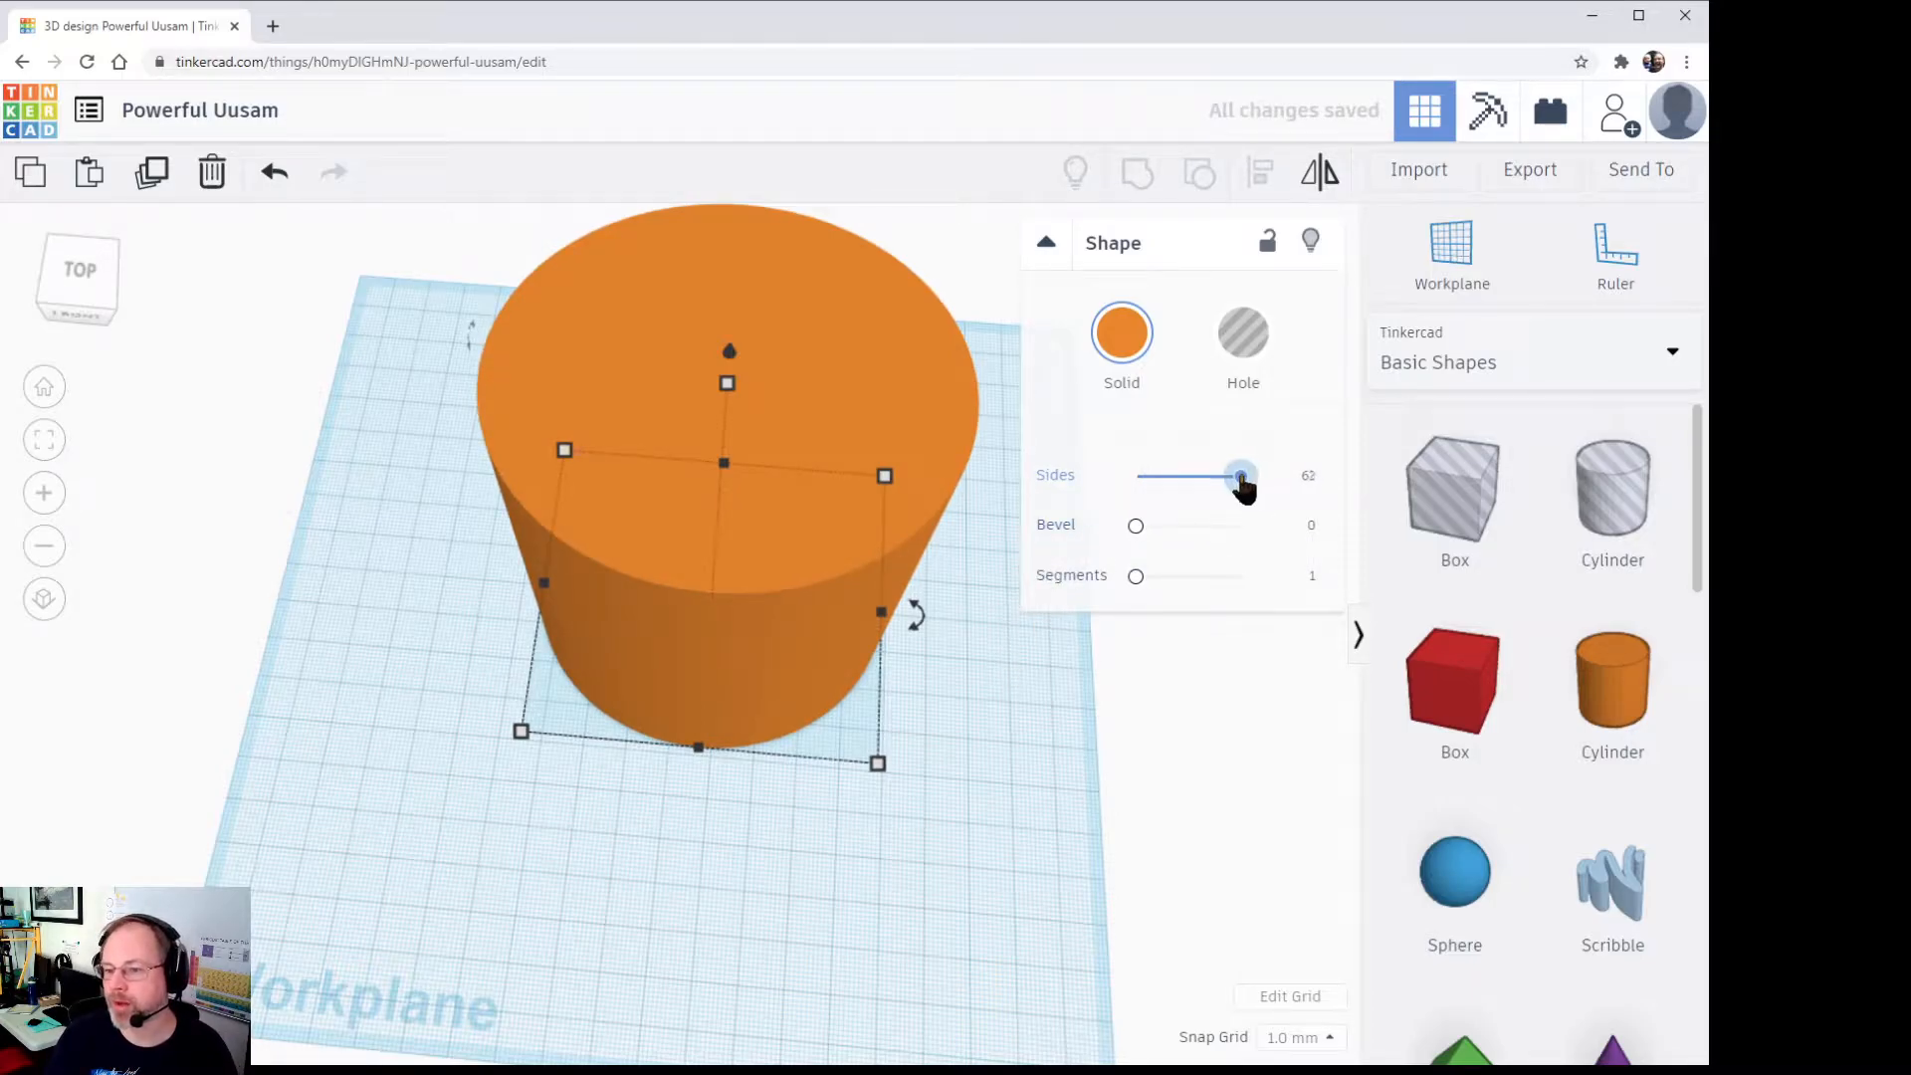
drag(1220, 488, 1113, 480)
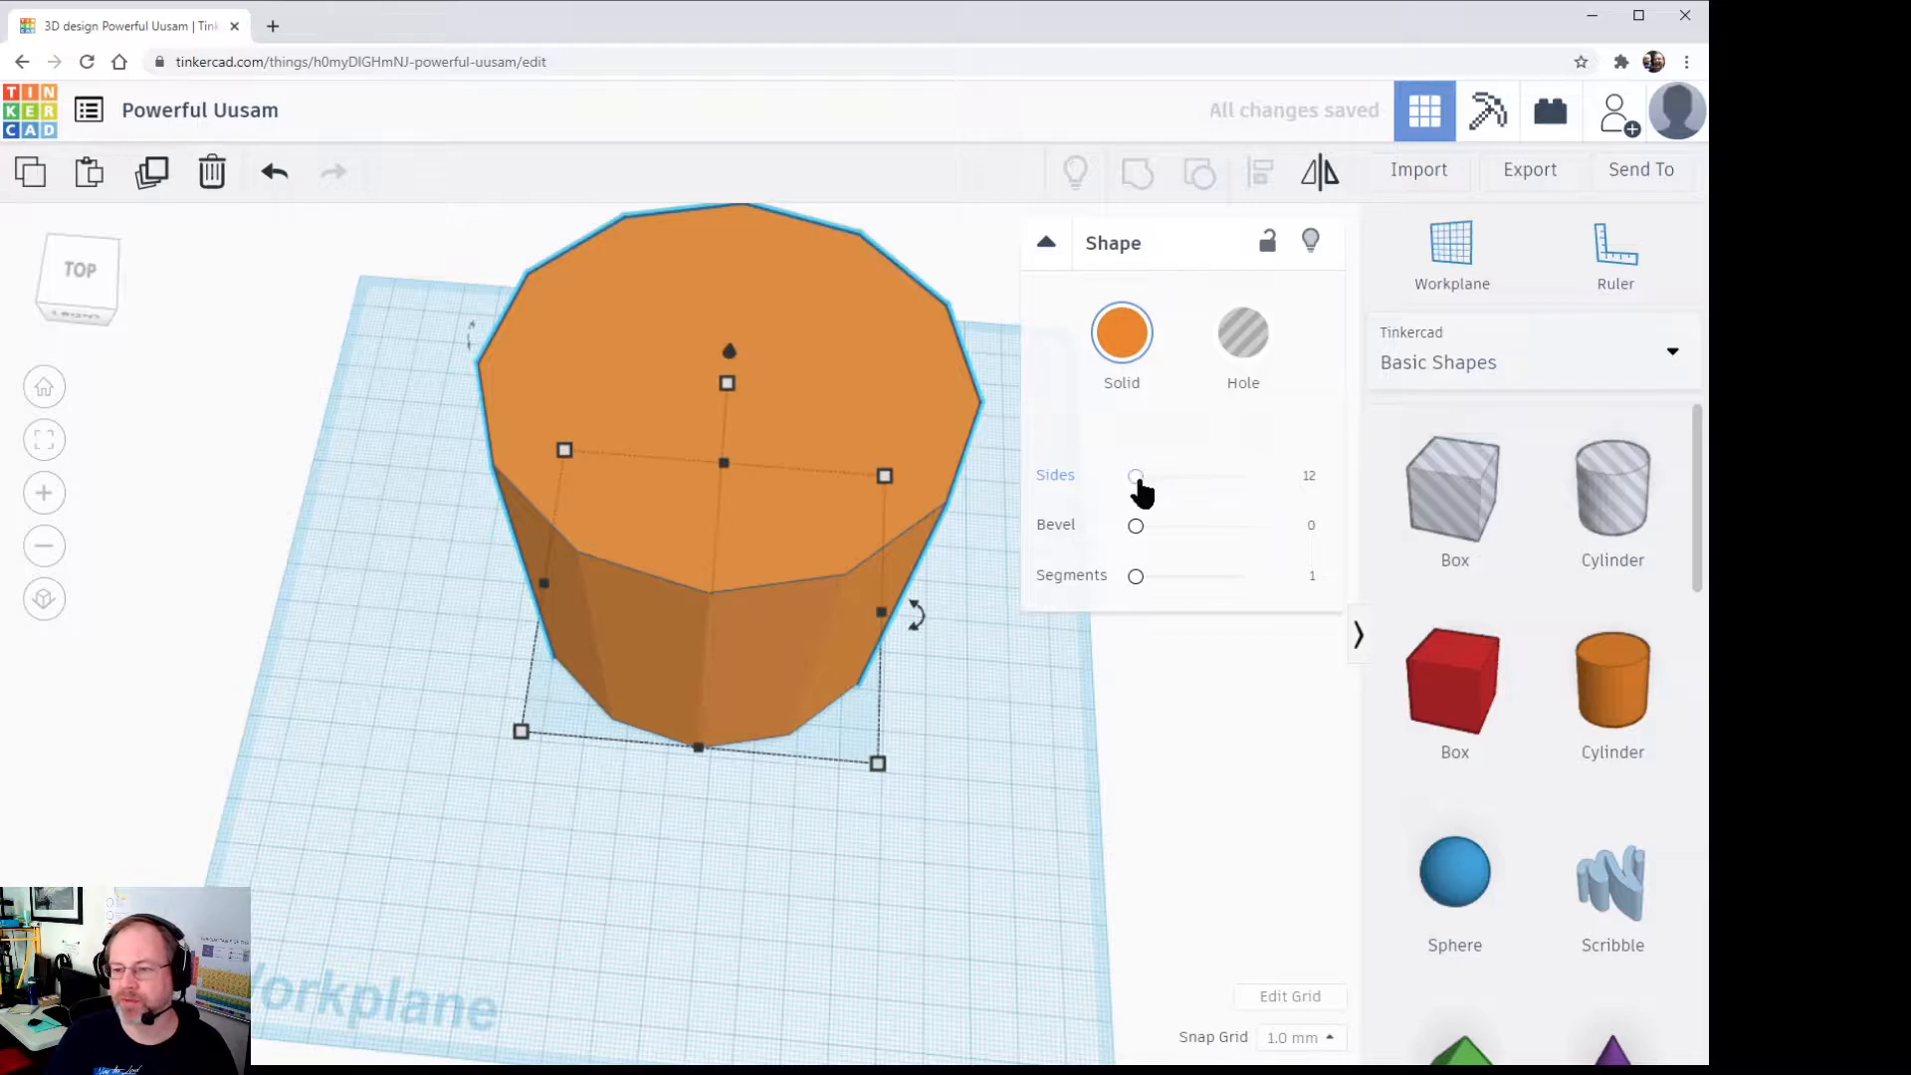
drag(1139, 487, 1244, 478)
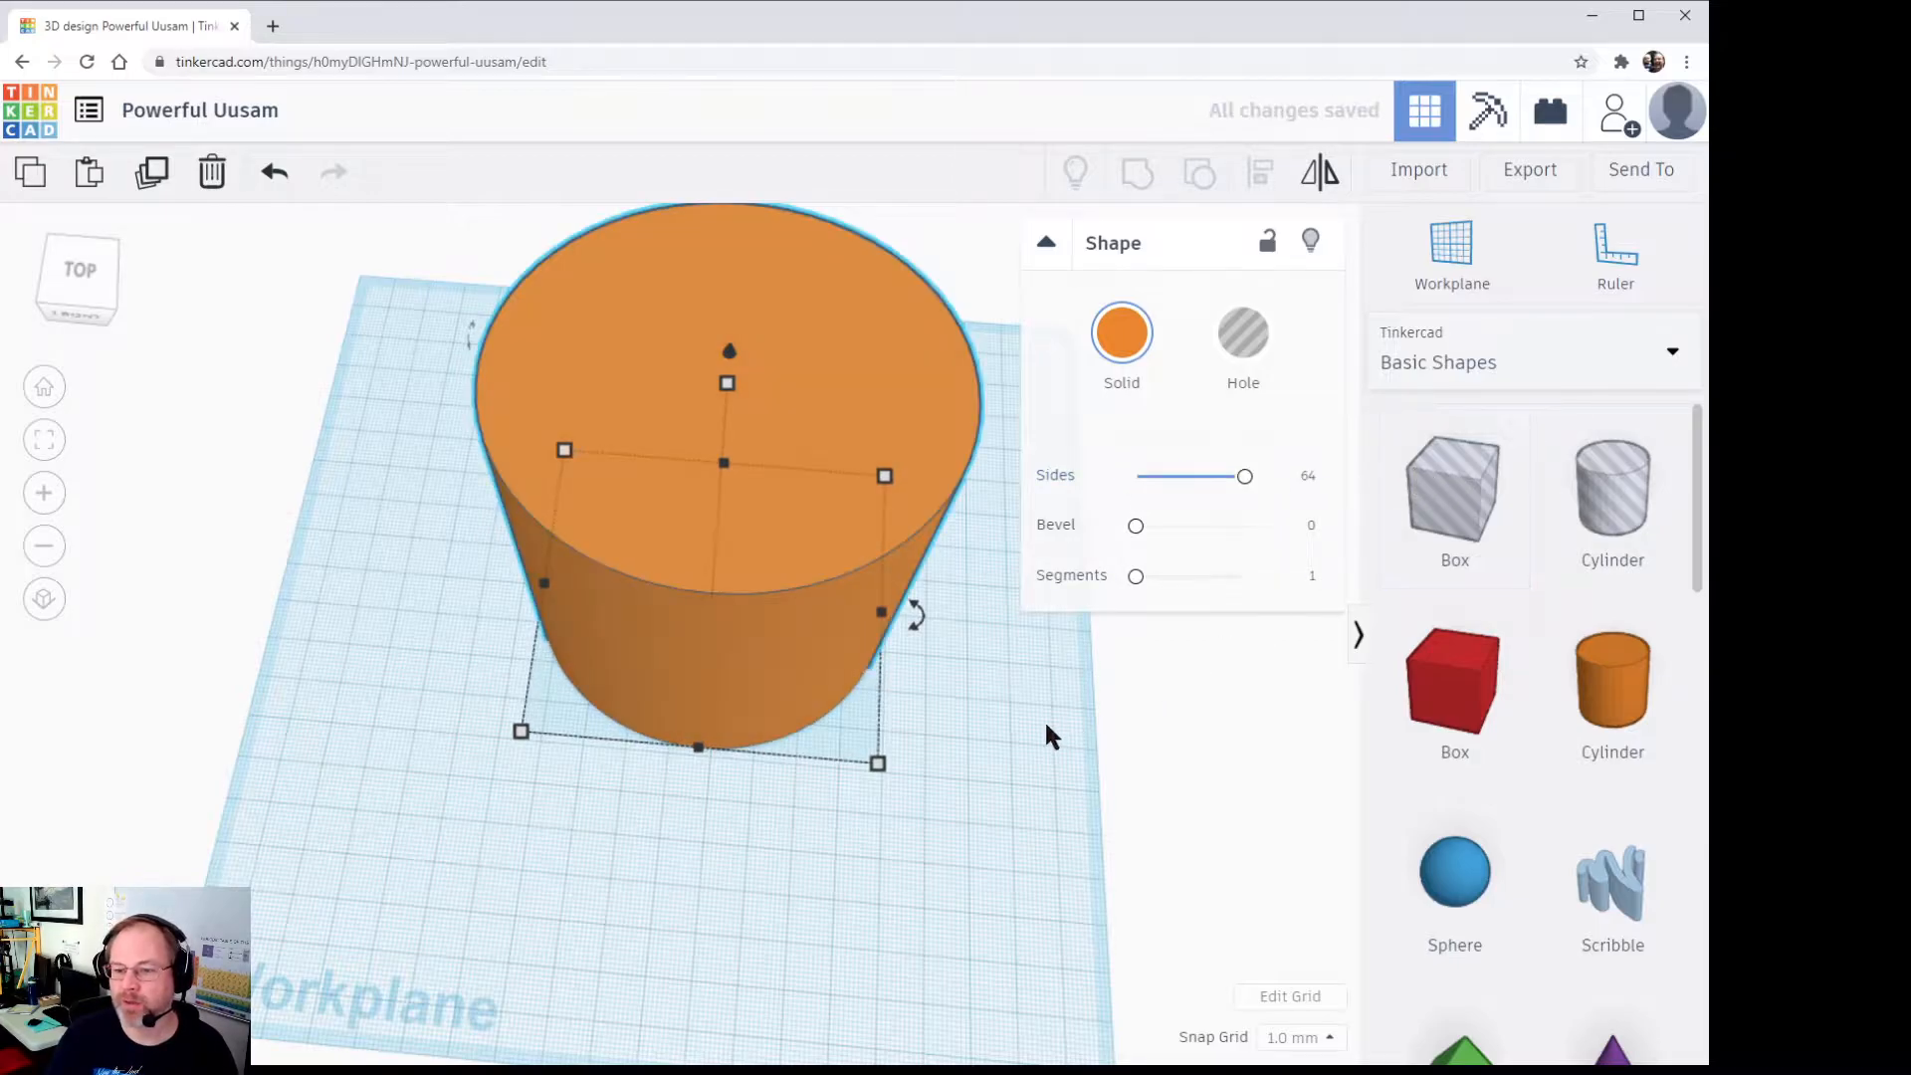
click(1024, 777)
Step: Place a cylinder hole beside the solid cylinder and stretch it taller than the solid
right_drag(1000, 768, 958, 673)
middle_drag(940, 685, 845, 696)
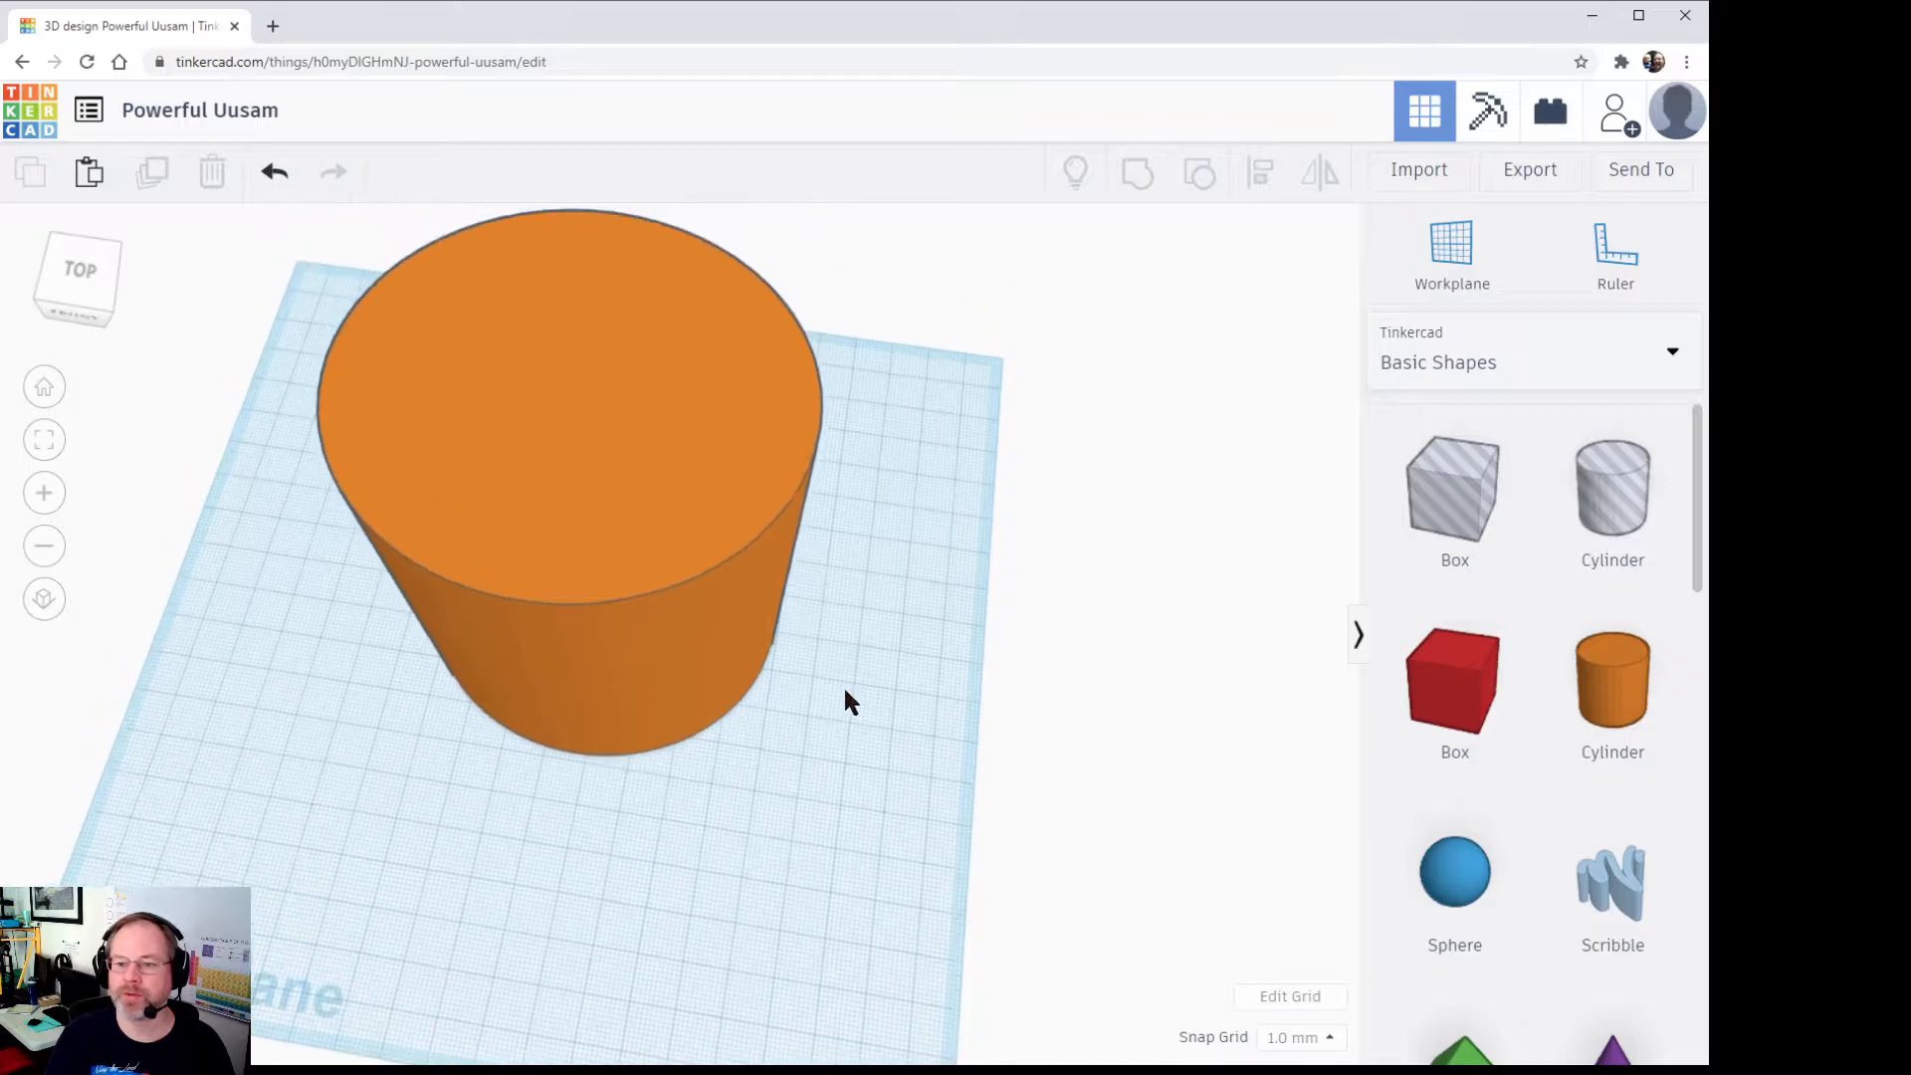
right_drag(866, 610, 926, 614)
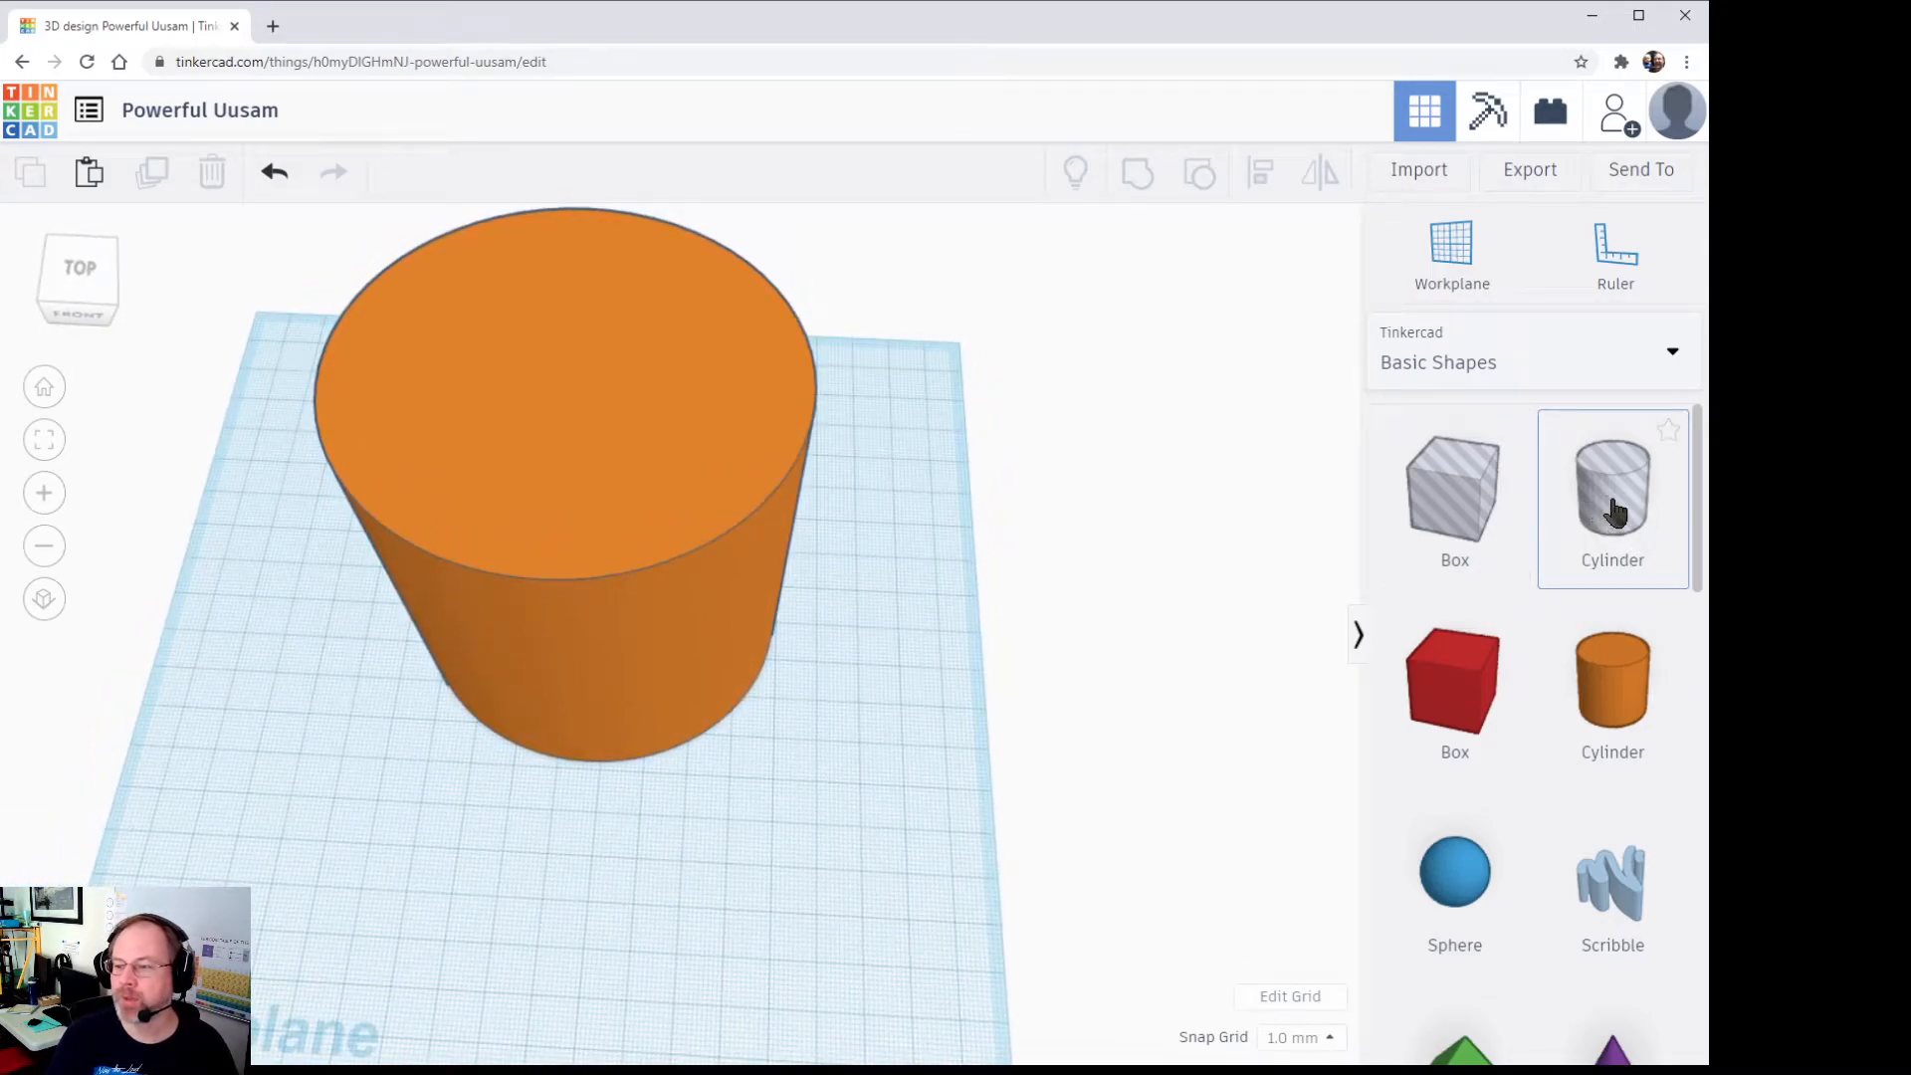
drag(1624, 505, 890, 485)
right_drag(889, 486, 836, 915)
drag(923, 416, 929, 388)
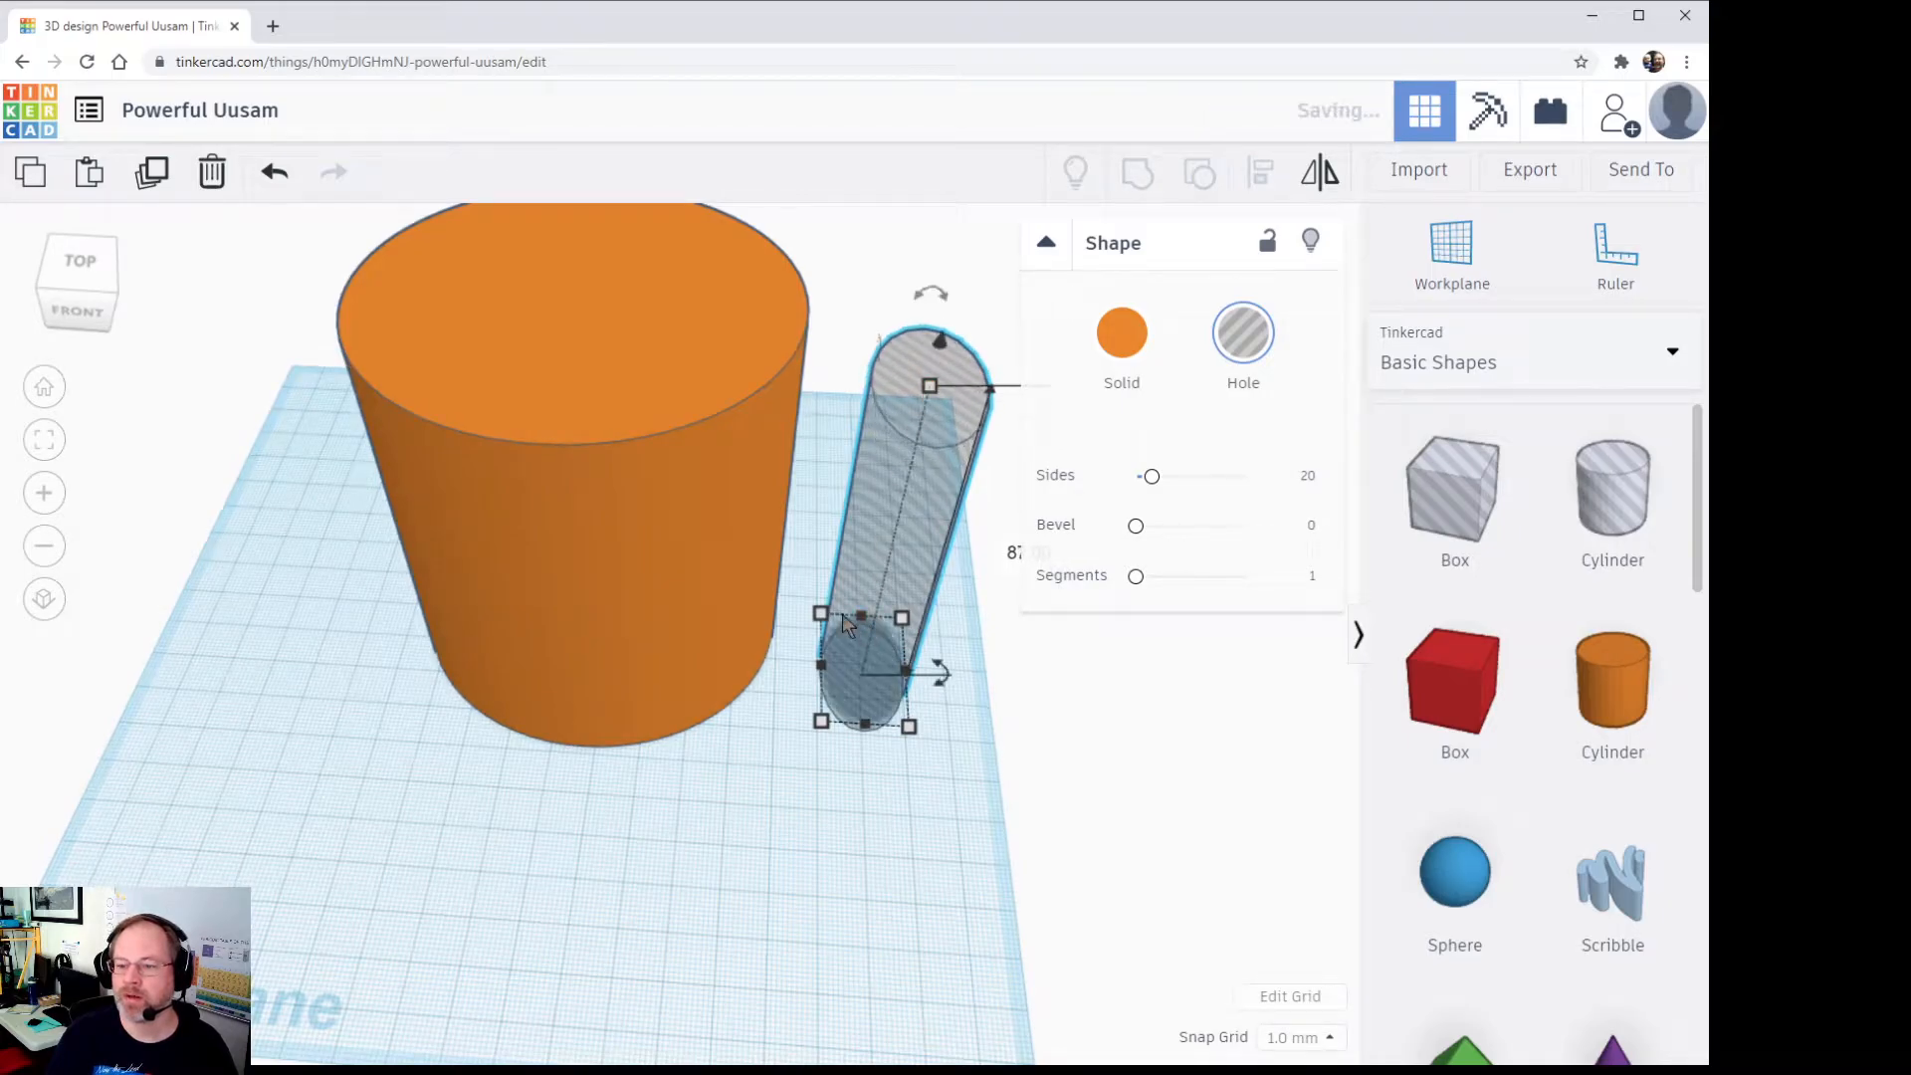
Step: Move the cylinder hole into the middle of the solid cylinder
mouse_move(864, 687)
right_down()
mouse_move(788, 822)
mouse_move(844, 687)
right_up()
drag(894, 472, 780, 763)
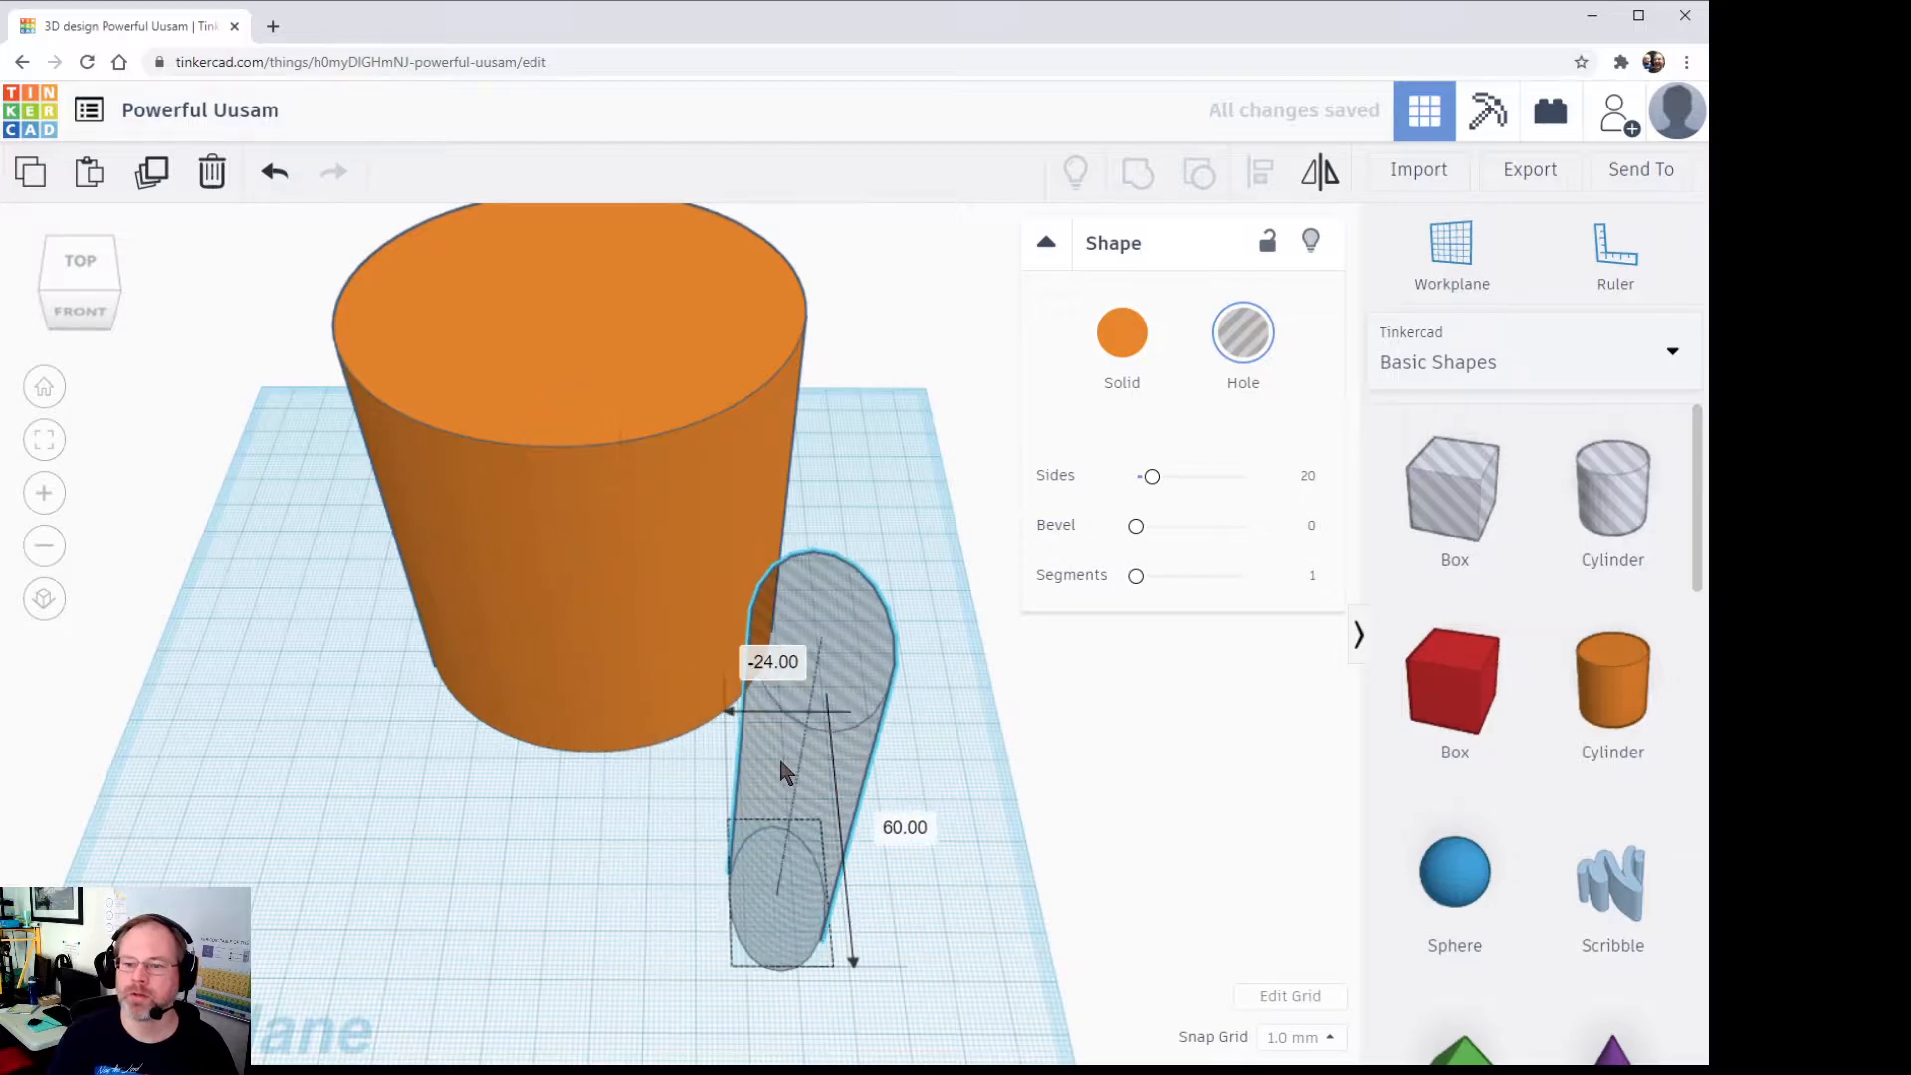
drag(827, 594, 558, 332)
right_drag(554, 322, 786, 880)
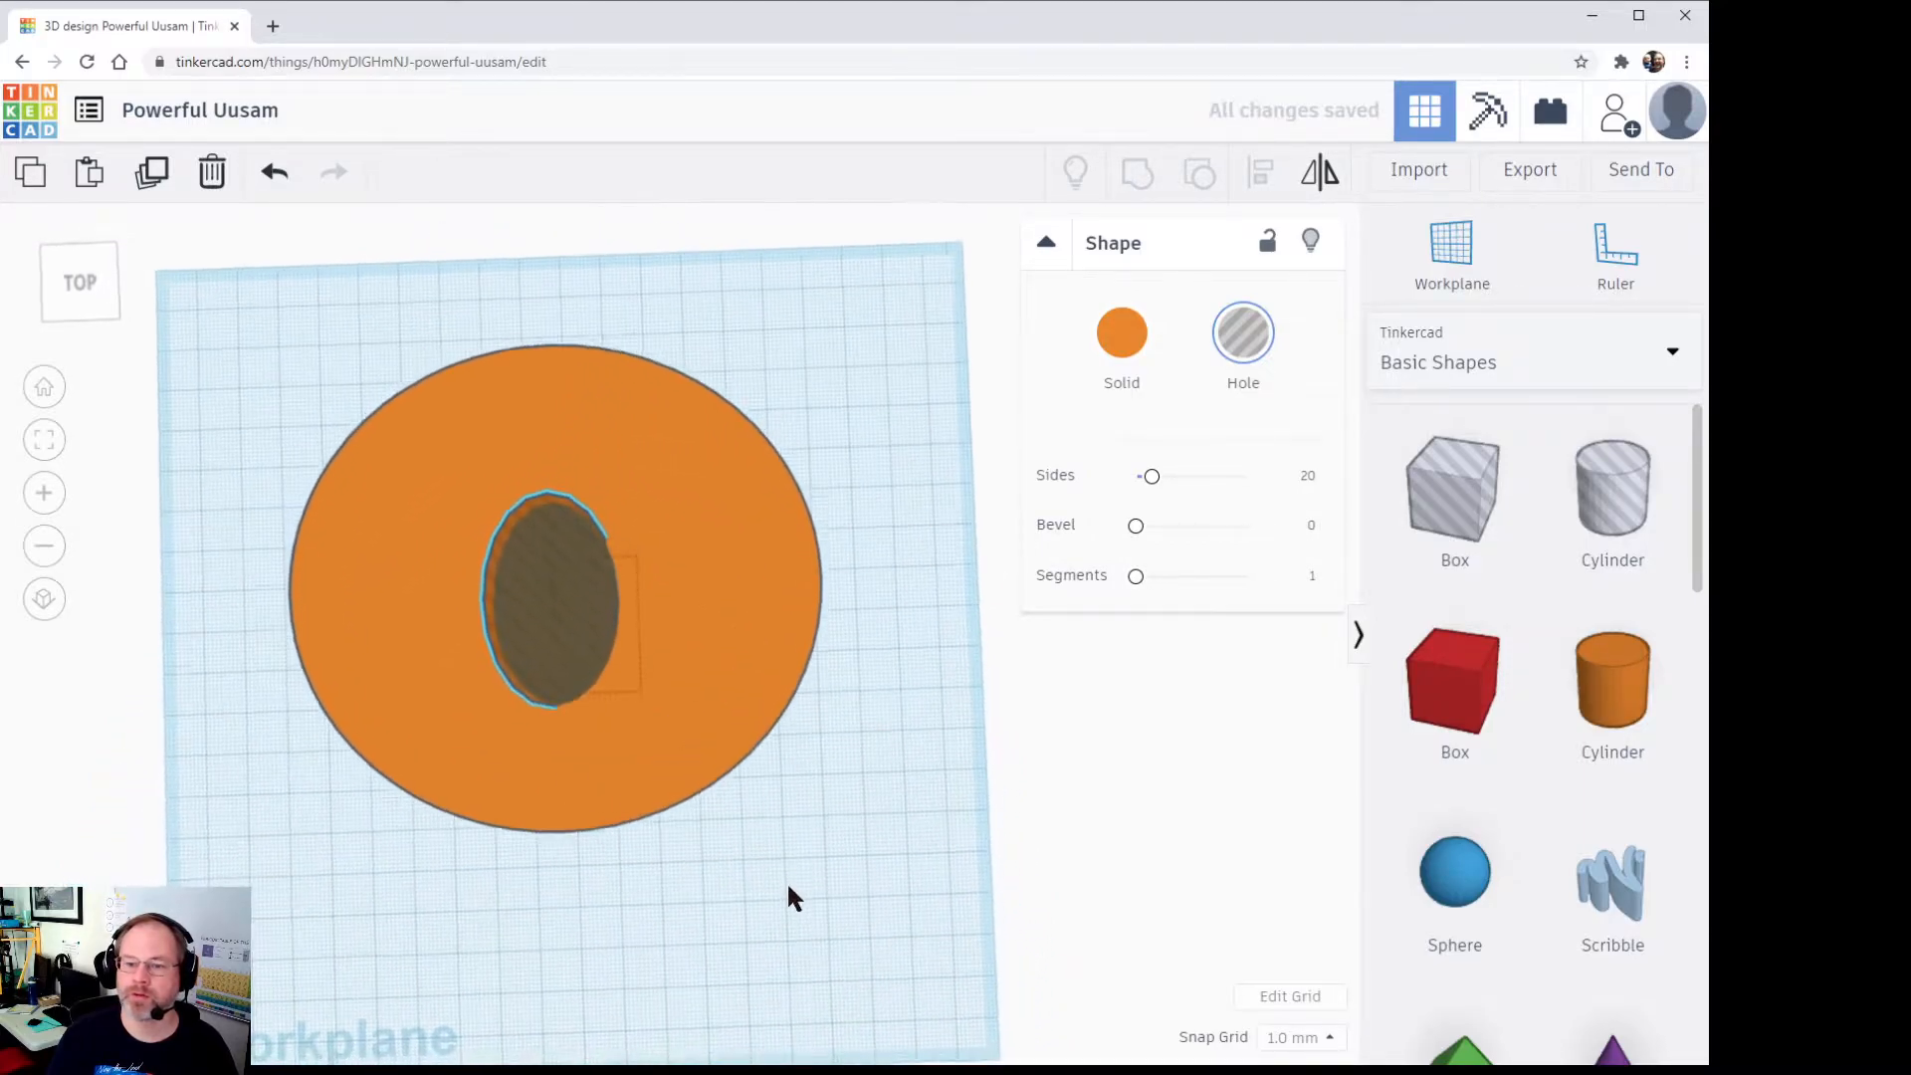
Step: Widen the hole in both directions, to about 61 mm front to back, and centre it so an even wall remains
drag(640, 627, 754, 619)
drag(547, 627, 442, 629)
drag(600, 564, 621, 486)
drag(581, 705, 599, 742)
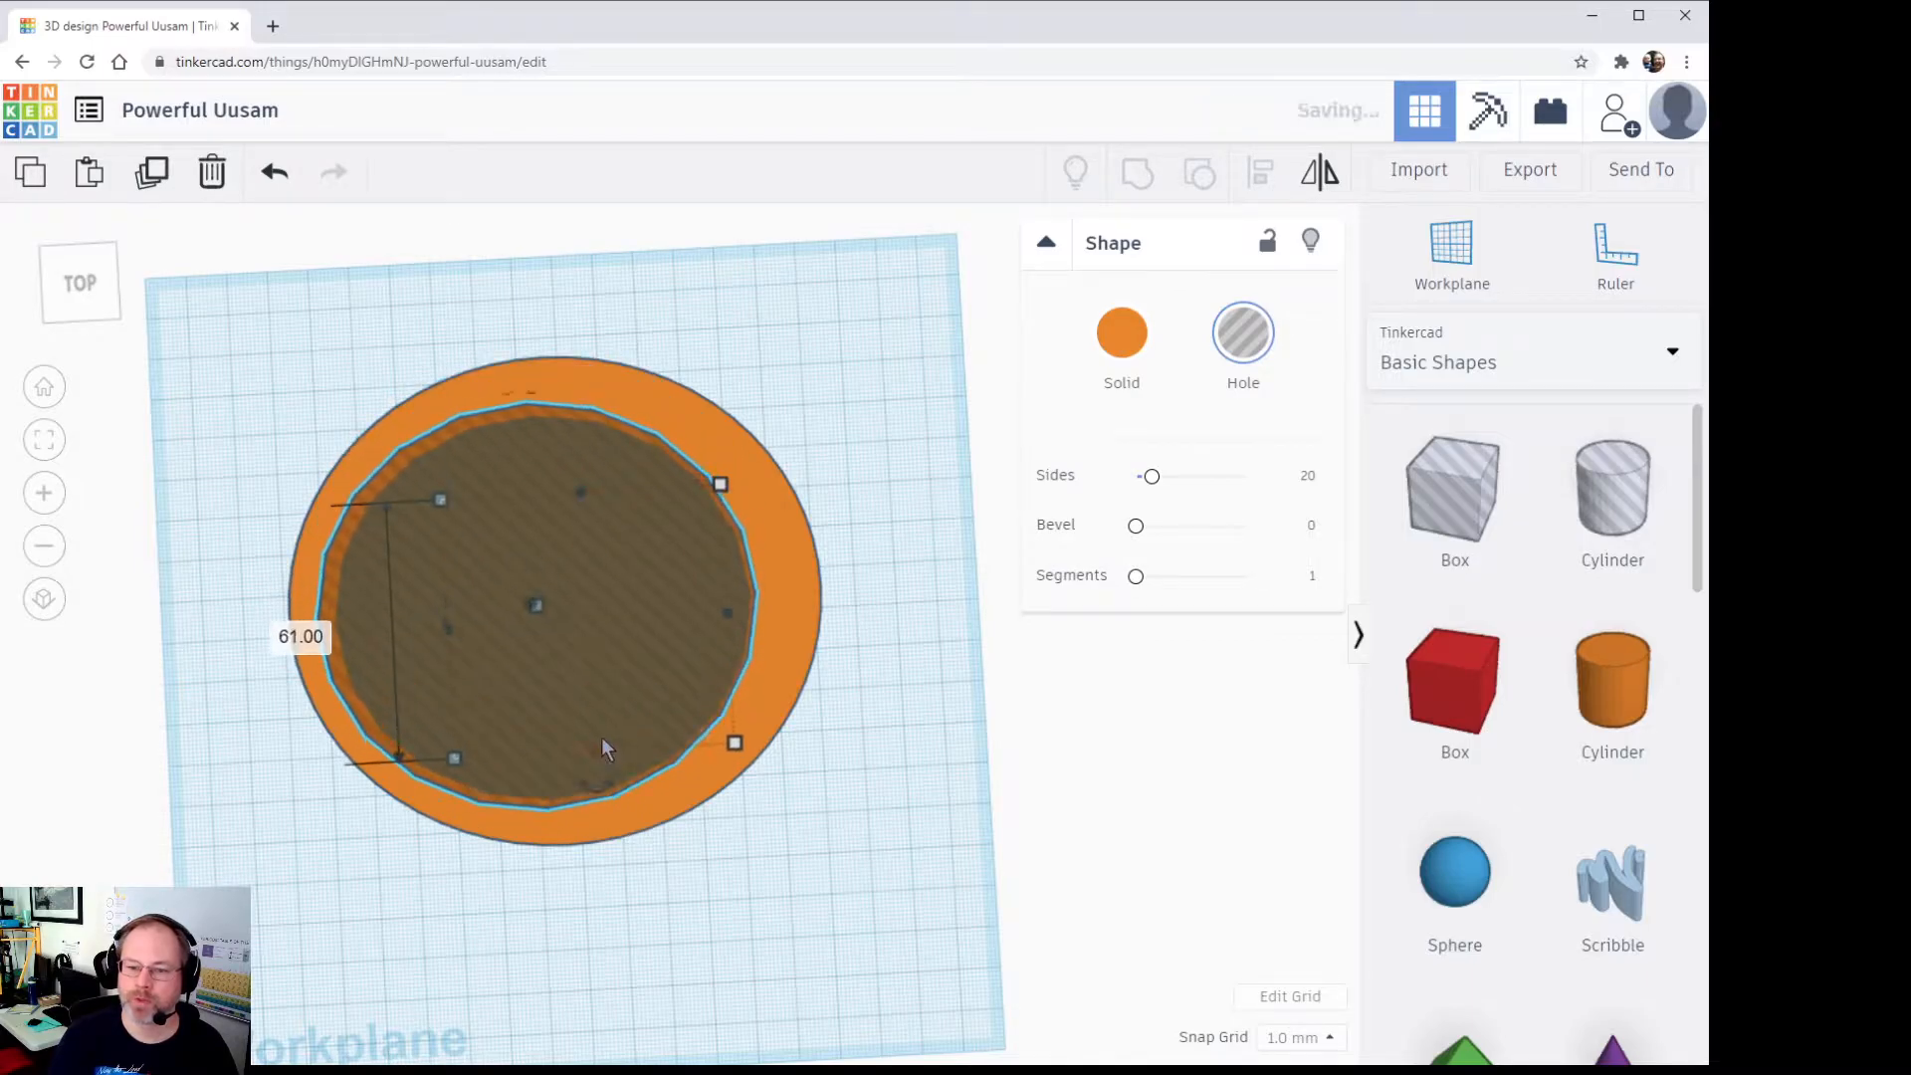
drag(625, 653, 631, 647)
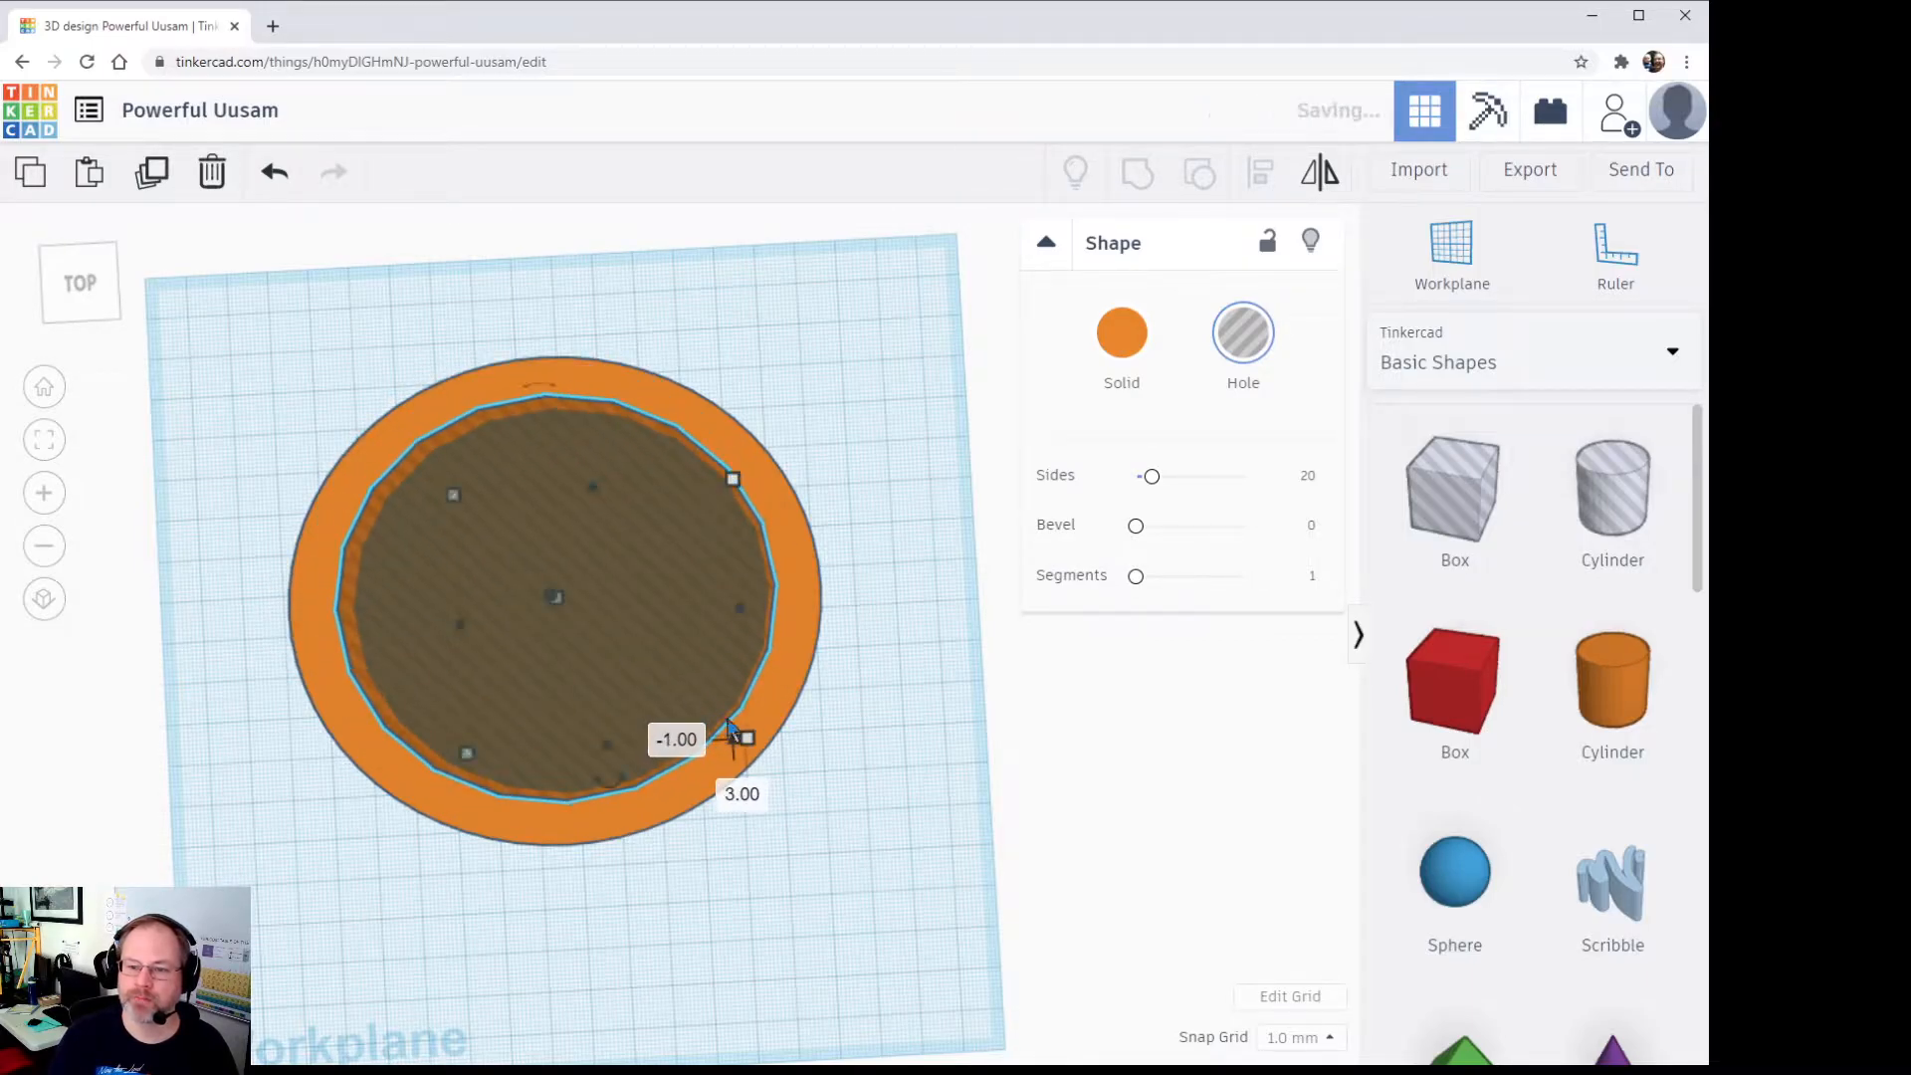
click(878, 782)
Step: Smooth the cylinder hole by setting its sides to 64
click(704, 742)
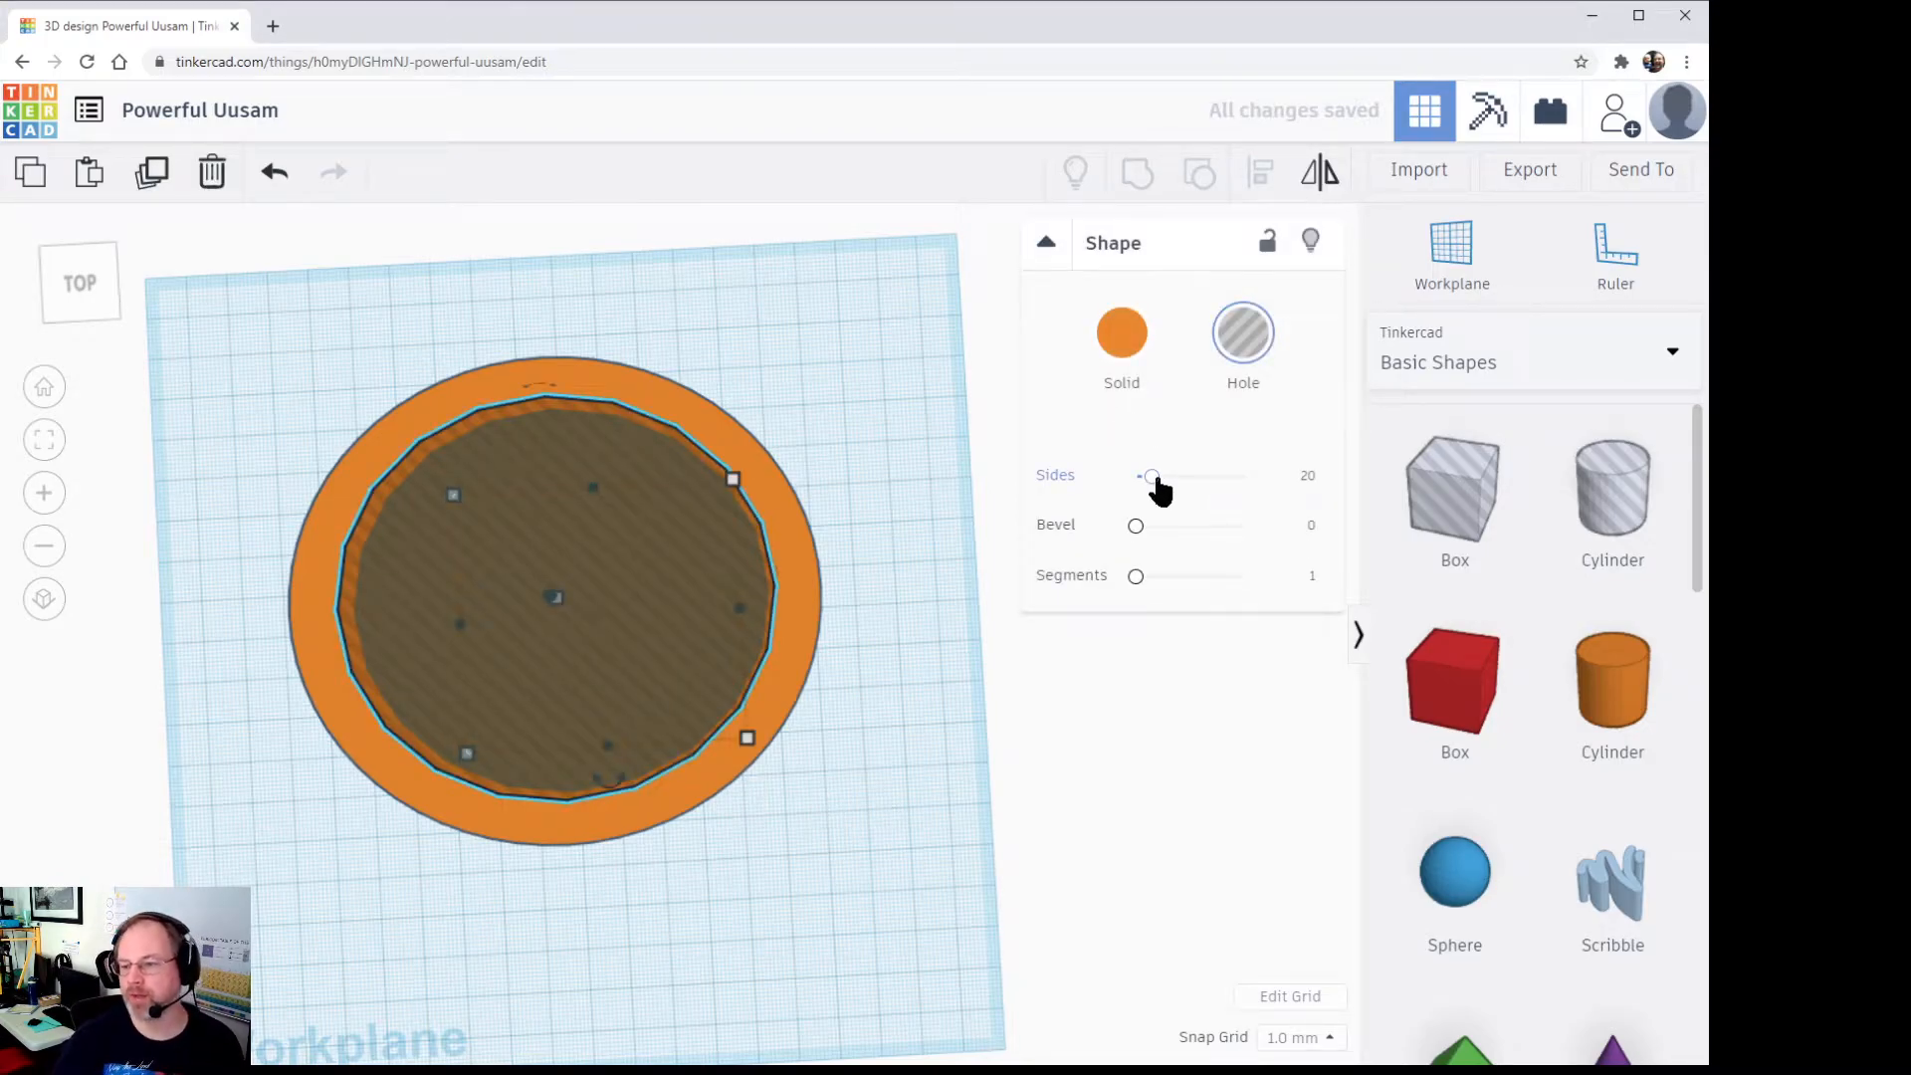
drag(1152, 478, 1292, 474)
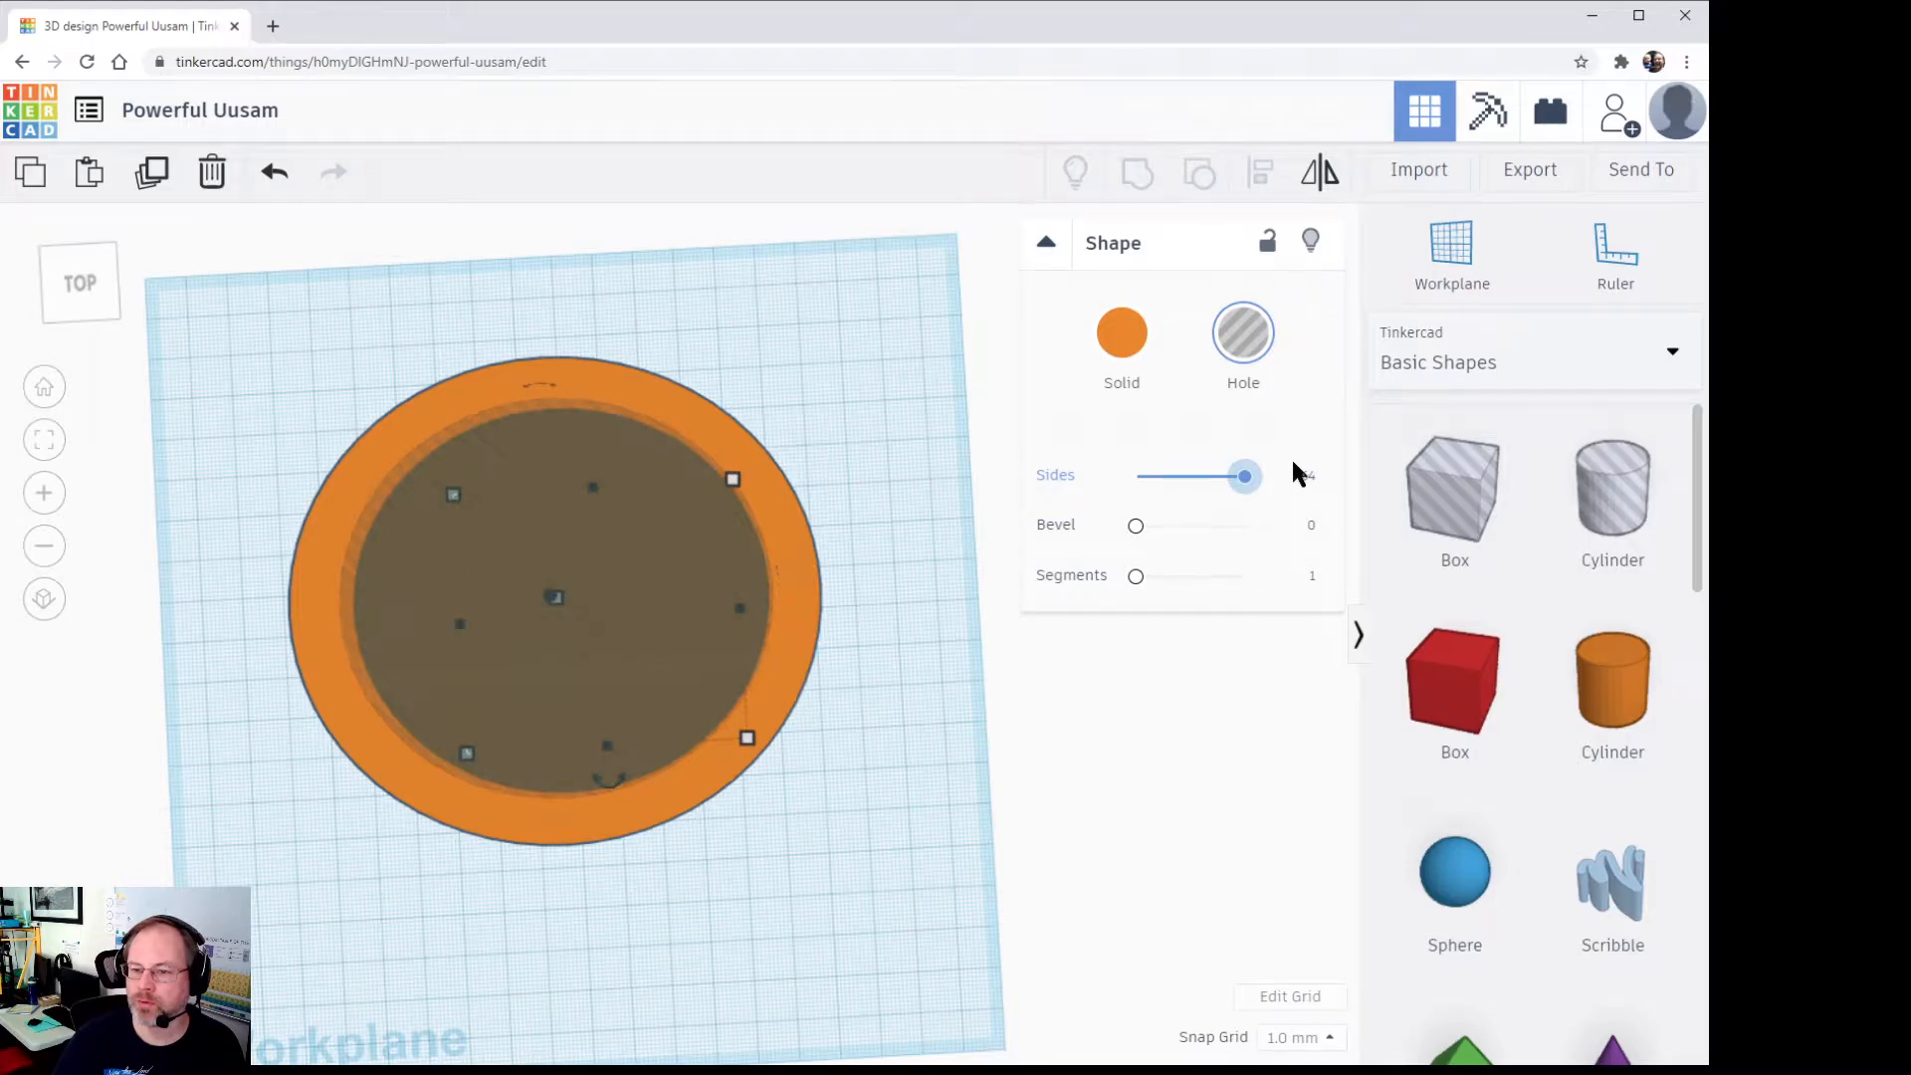
right_drag(800, 774, 798, 741)
click(771, 822)
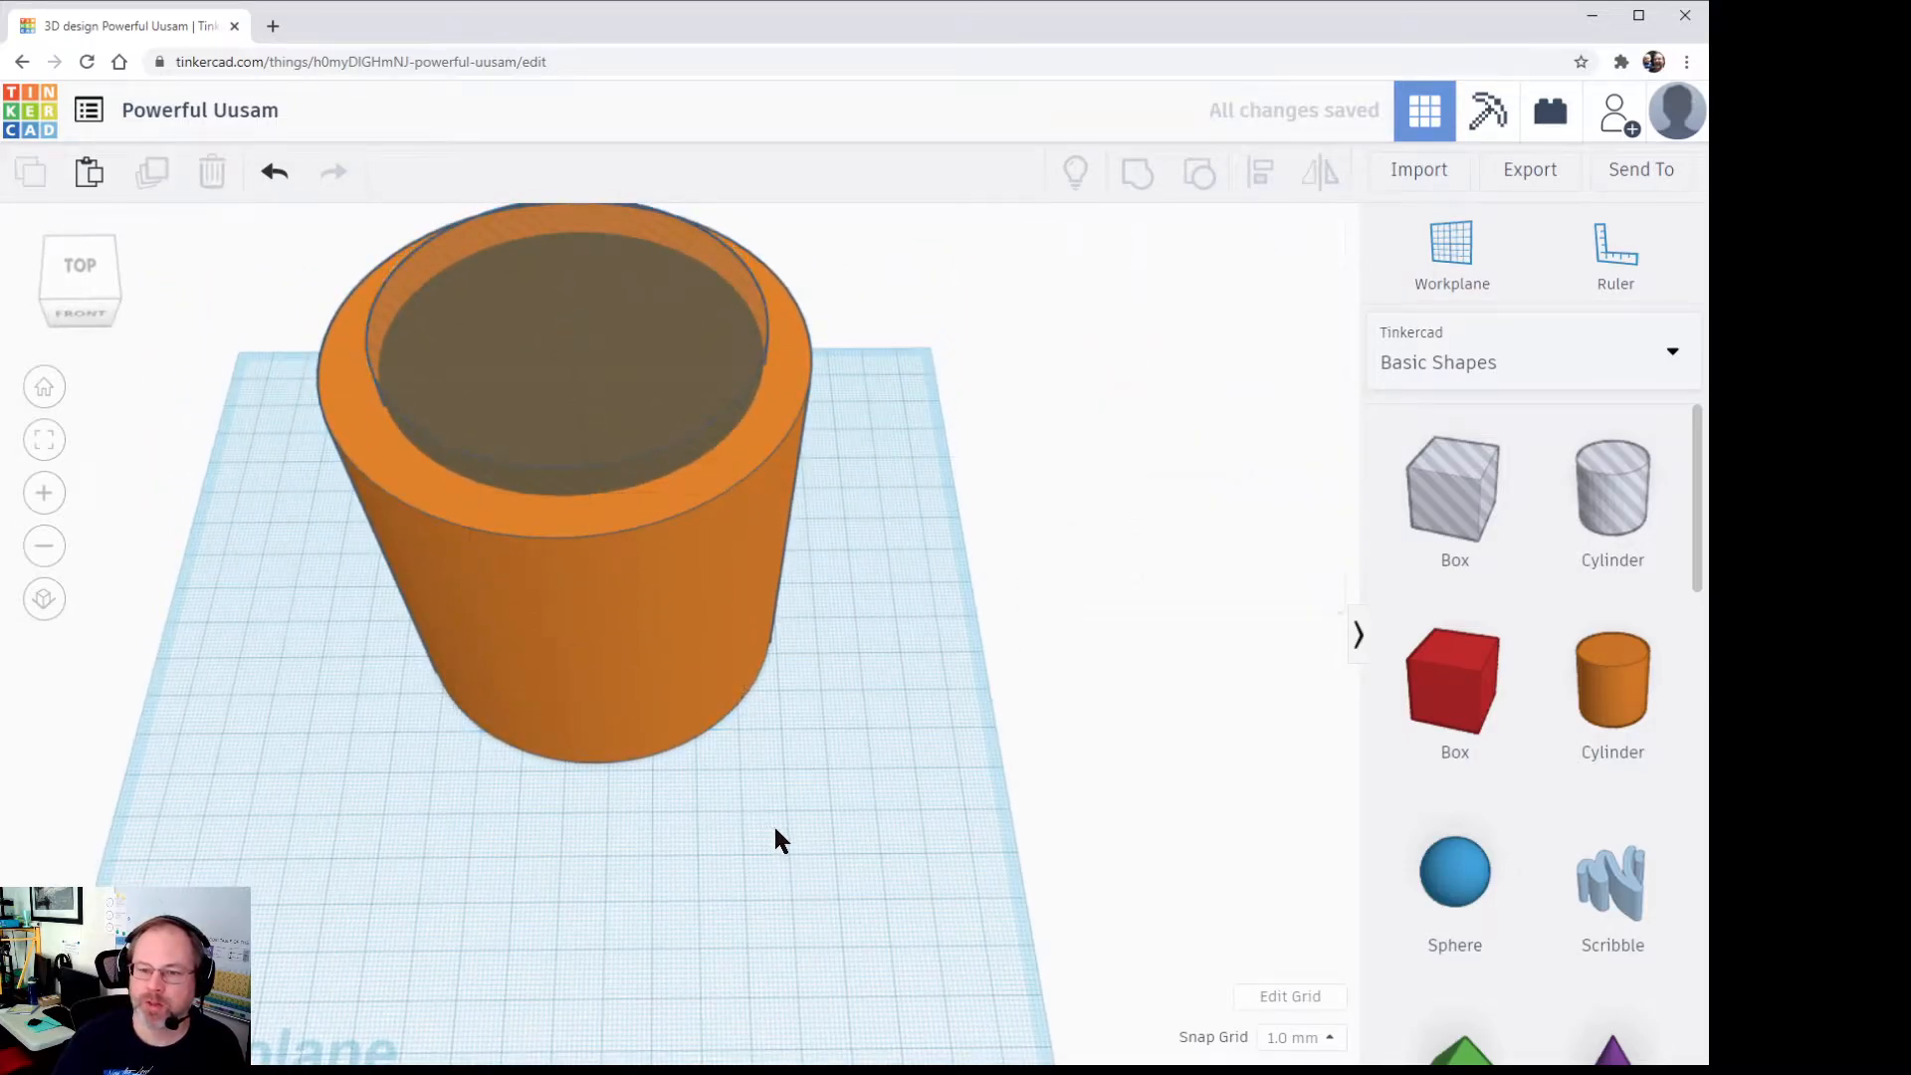
right_drag(773, 822, 804, 910)
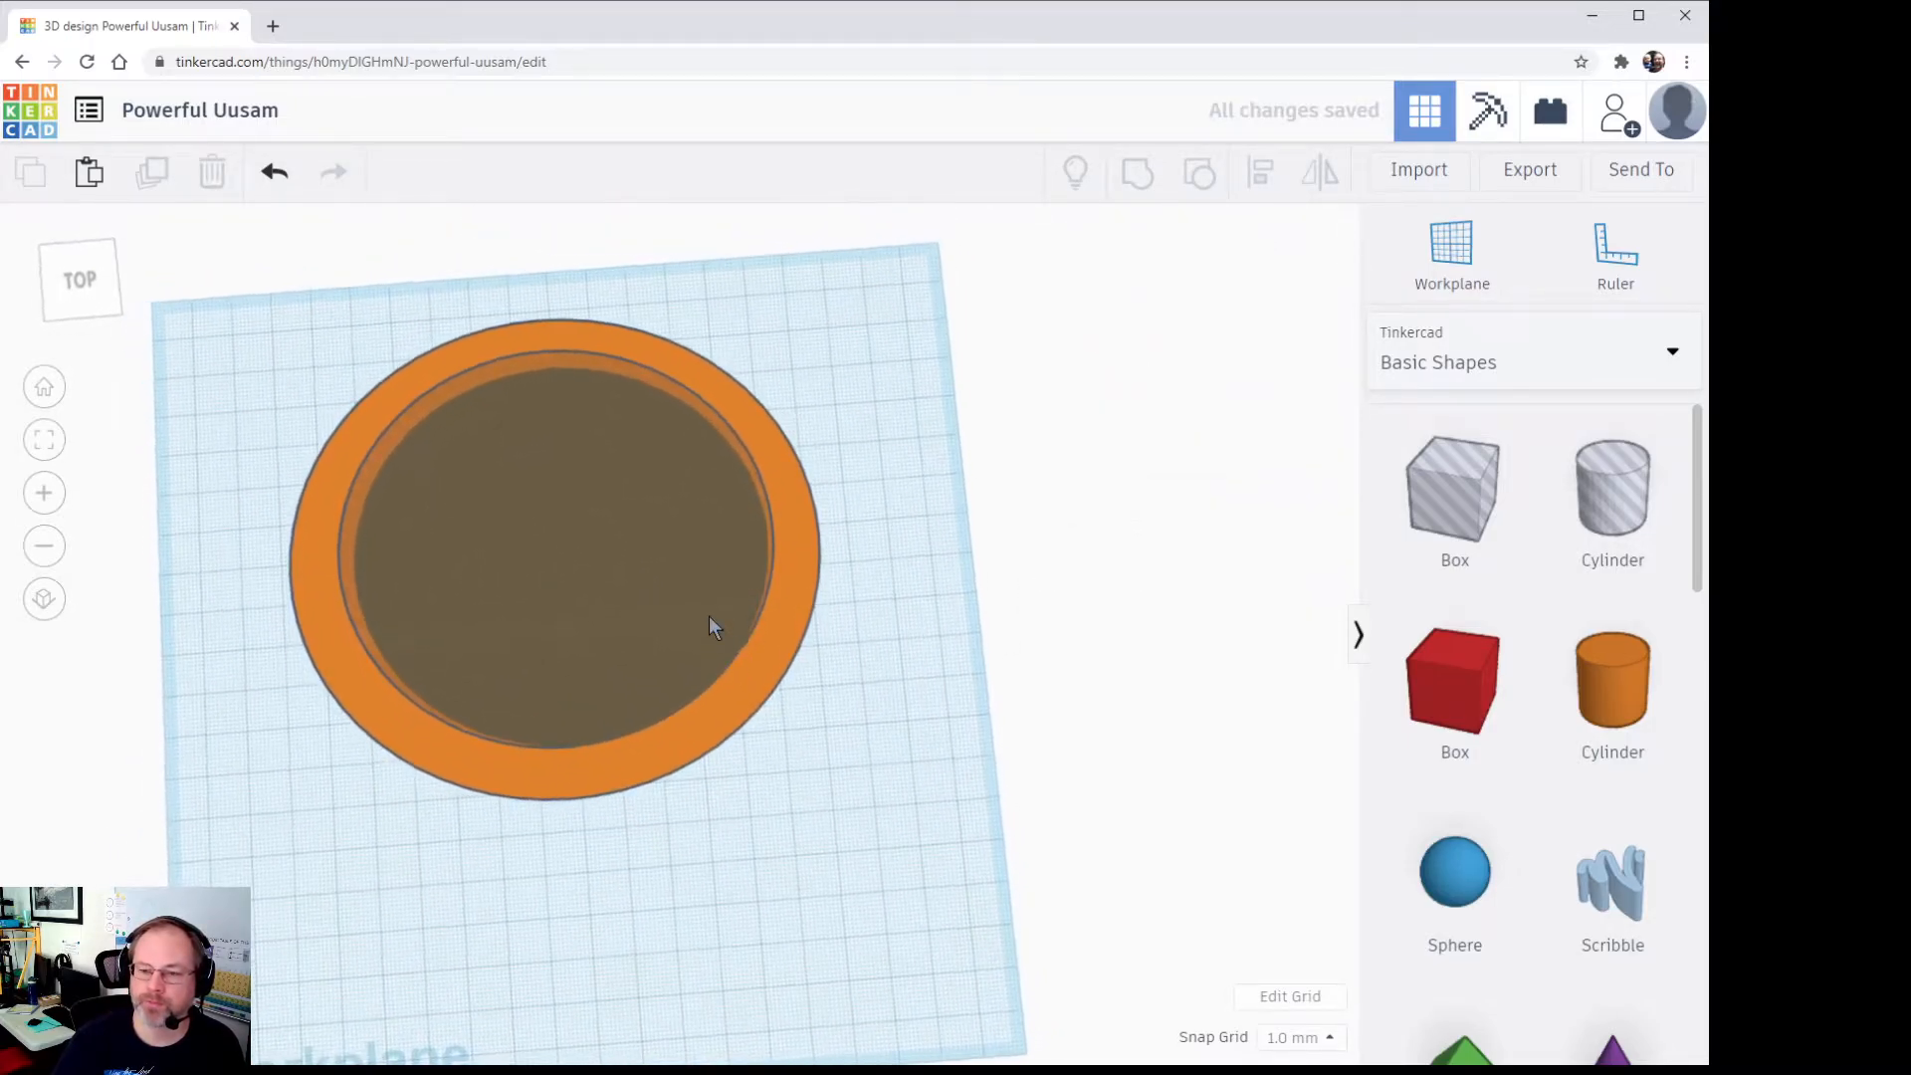
Step: Shrink the hole from two opposite corners to leave a thicker wall around it
click(724, 727)
drag(751, 735, 723, 714)
drag(456, 498, 476, 510)
click(822, 779)
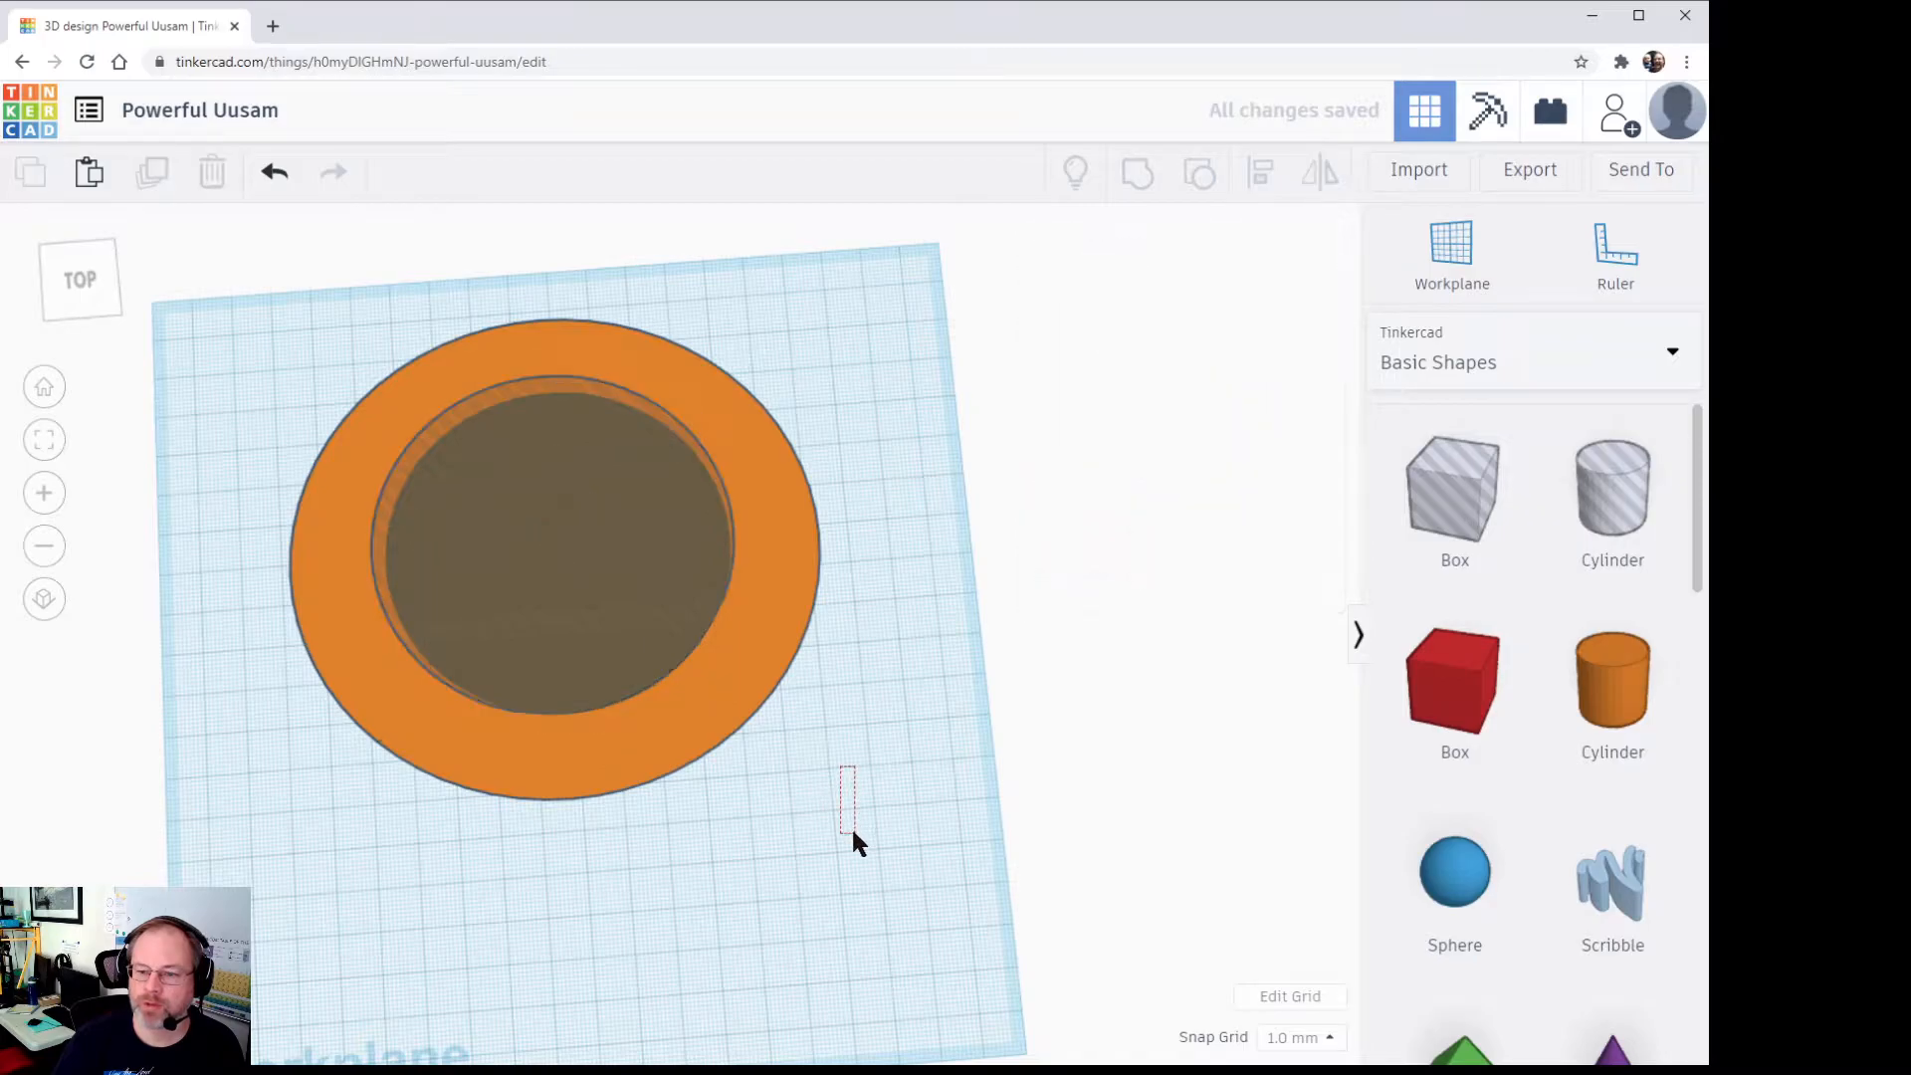
Step: Drop the cylinder hole to the workplane, nudge it back to the solid's centre and lower it
right_drag(850, 840, 816, 446)
right_drag(653, 627, 835, 781)
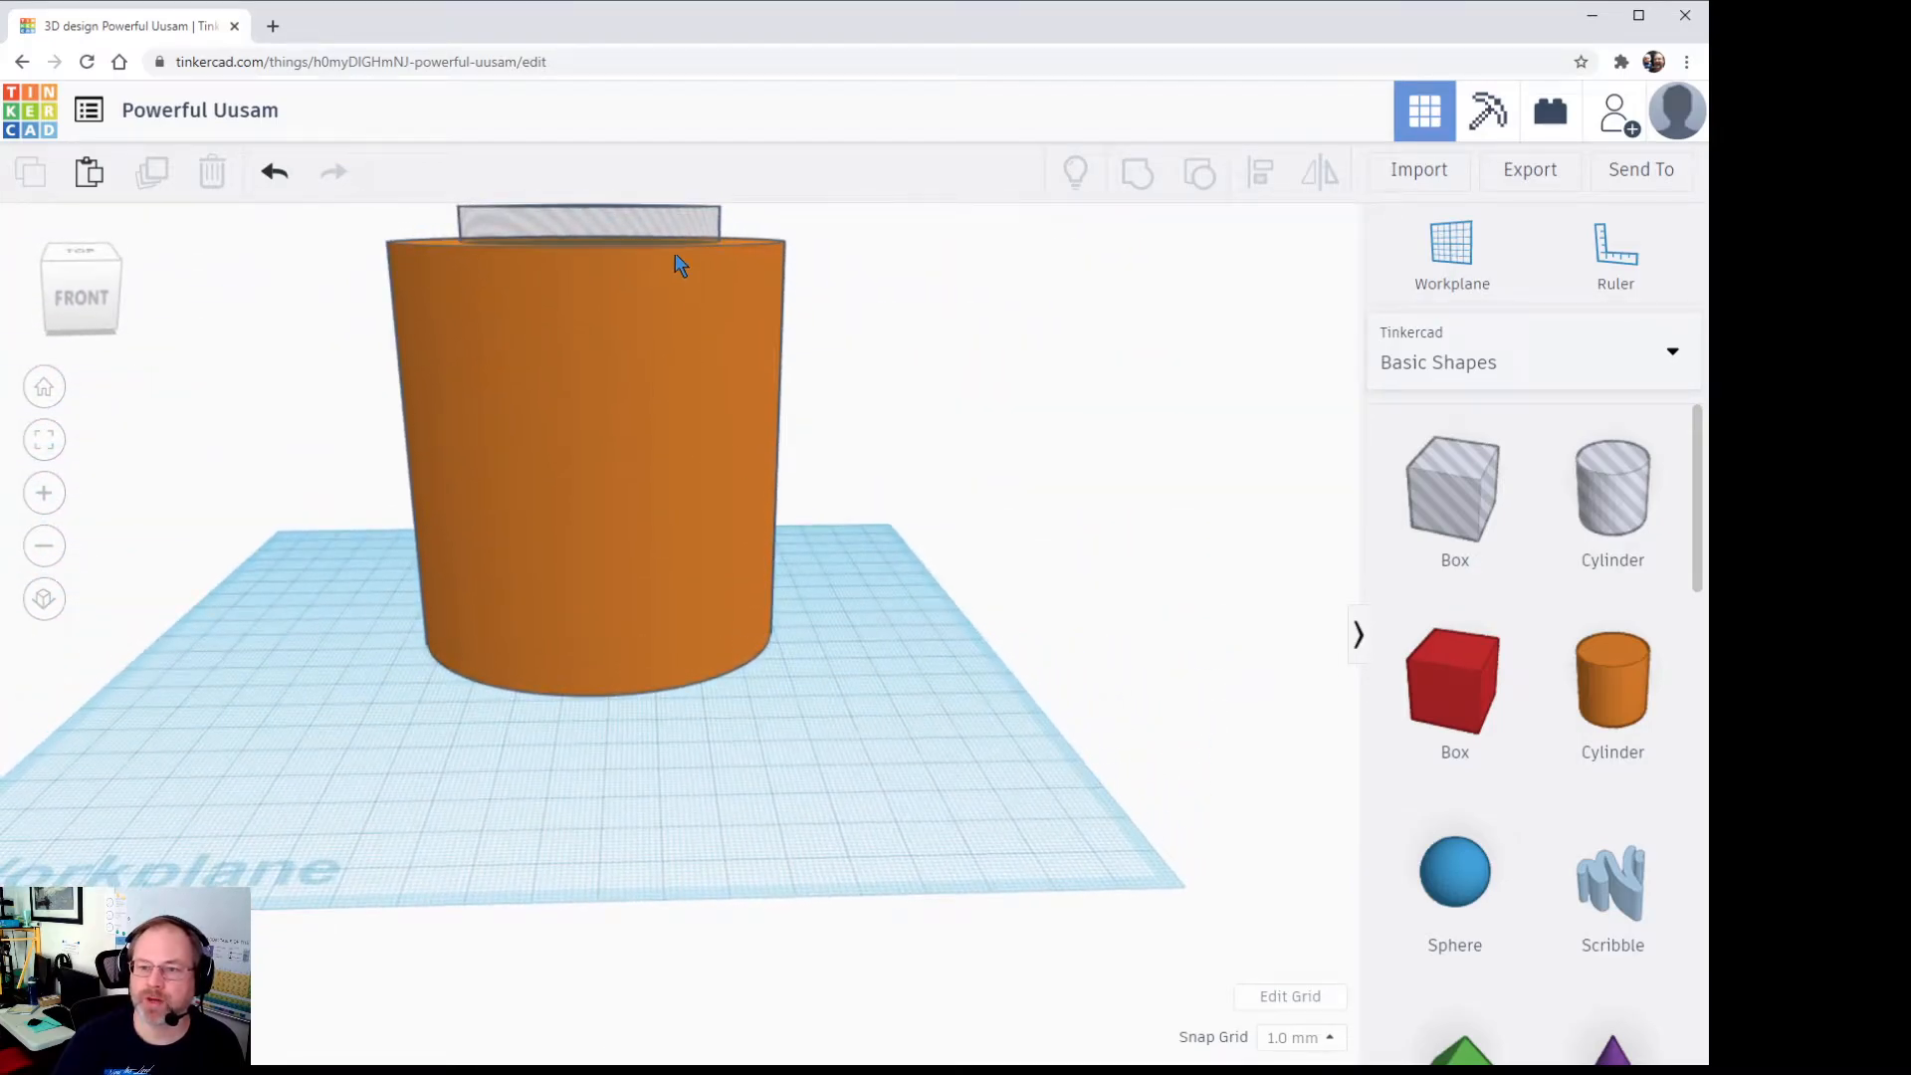
click(641, 212)
right_drag(797, 647, 904, 684)
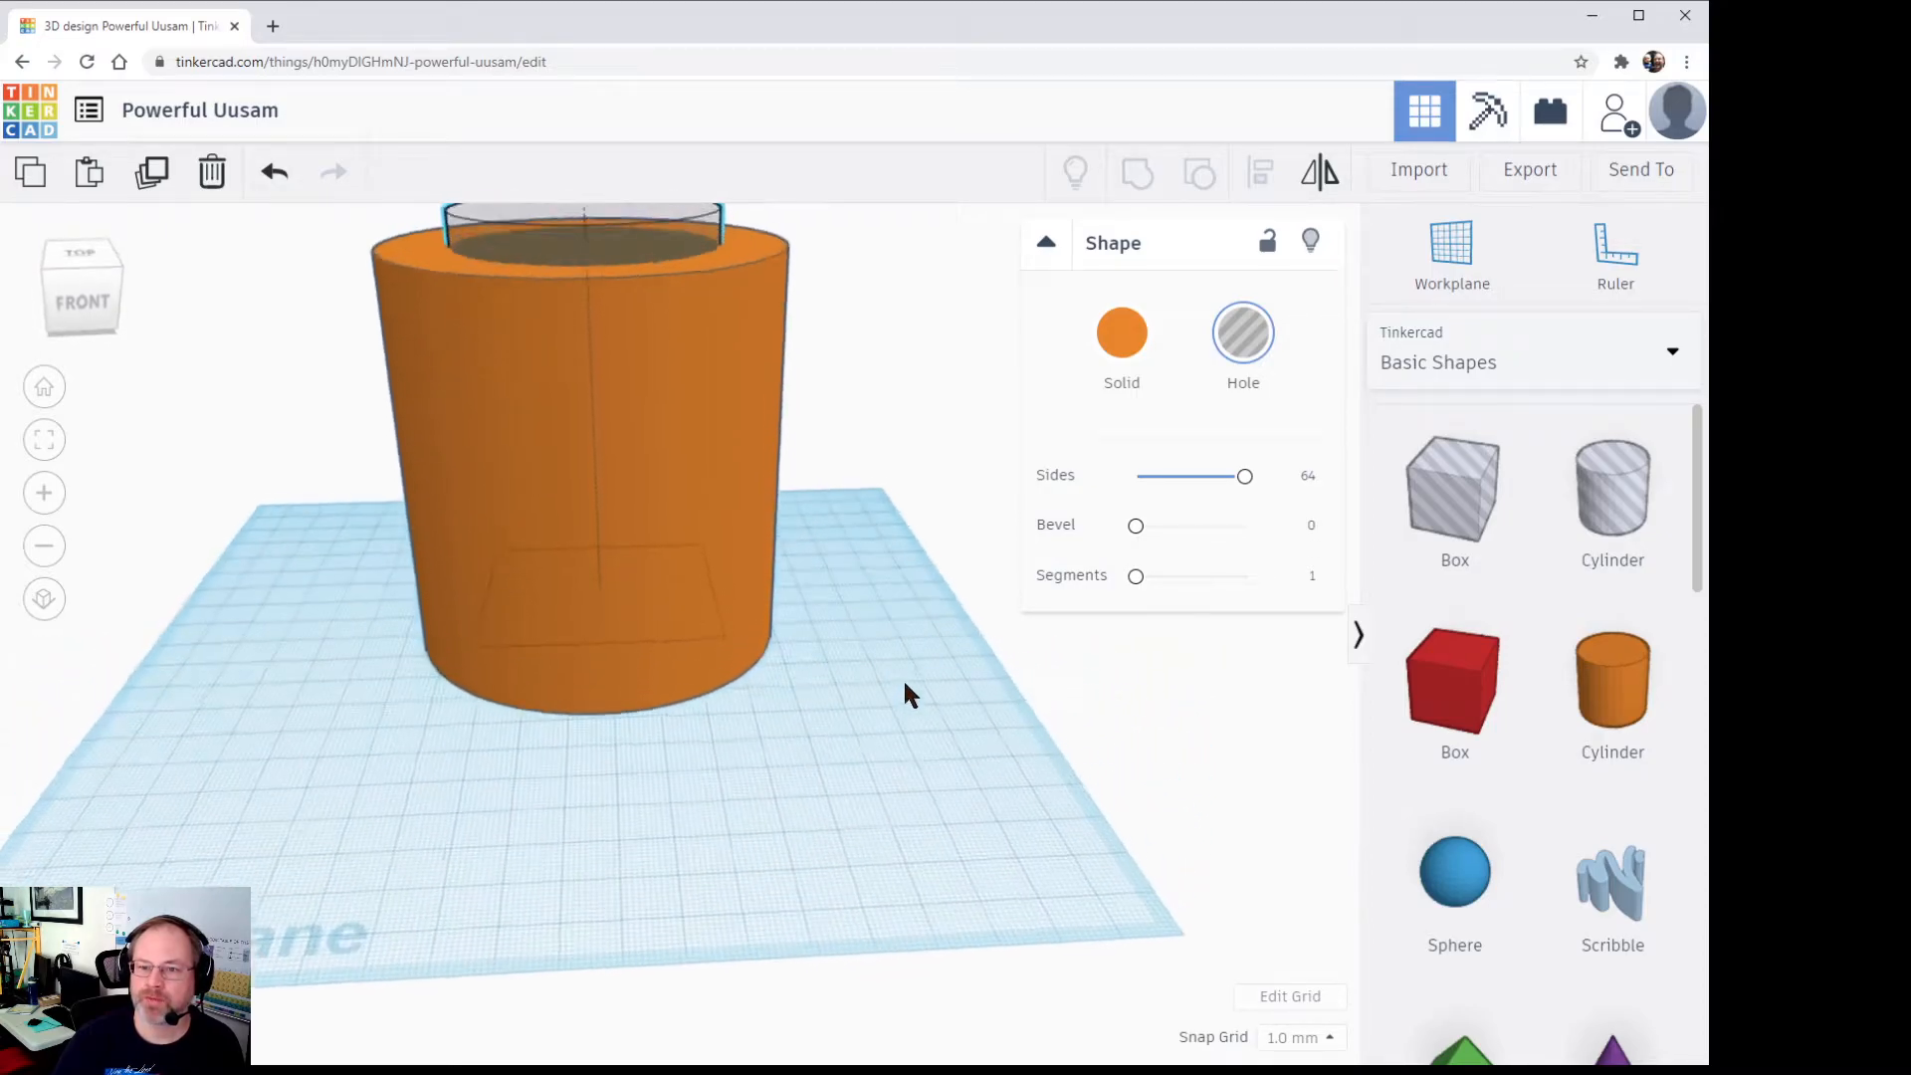
right_drag(794, 351, 816, 427)
scroll(816, 426, down, 2)
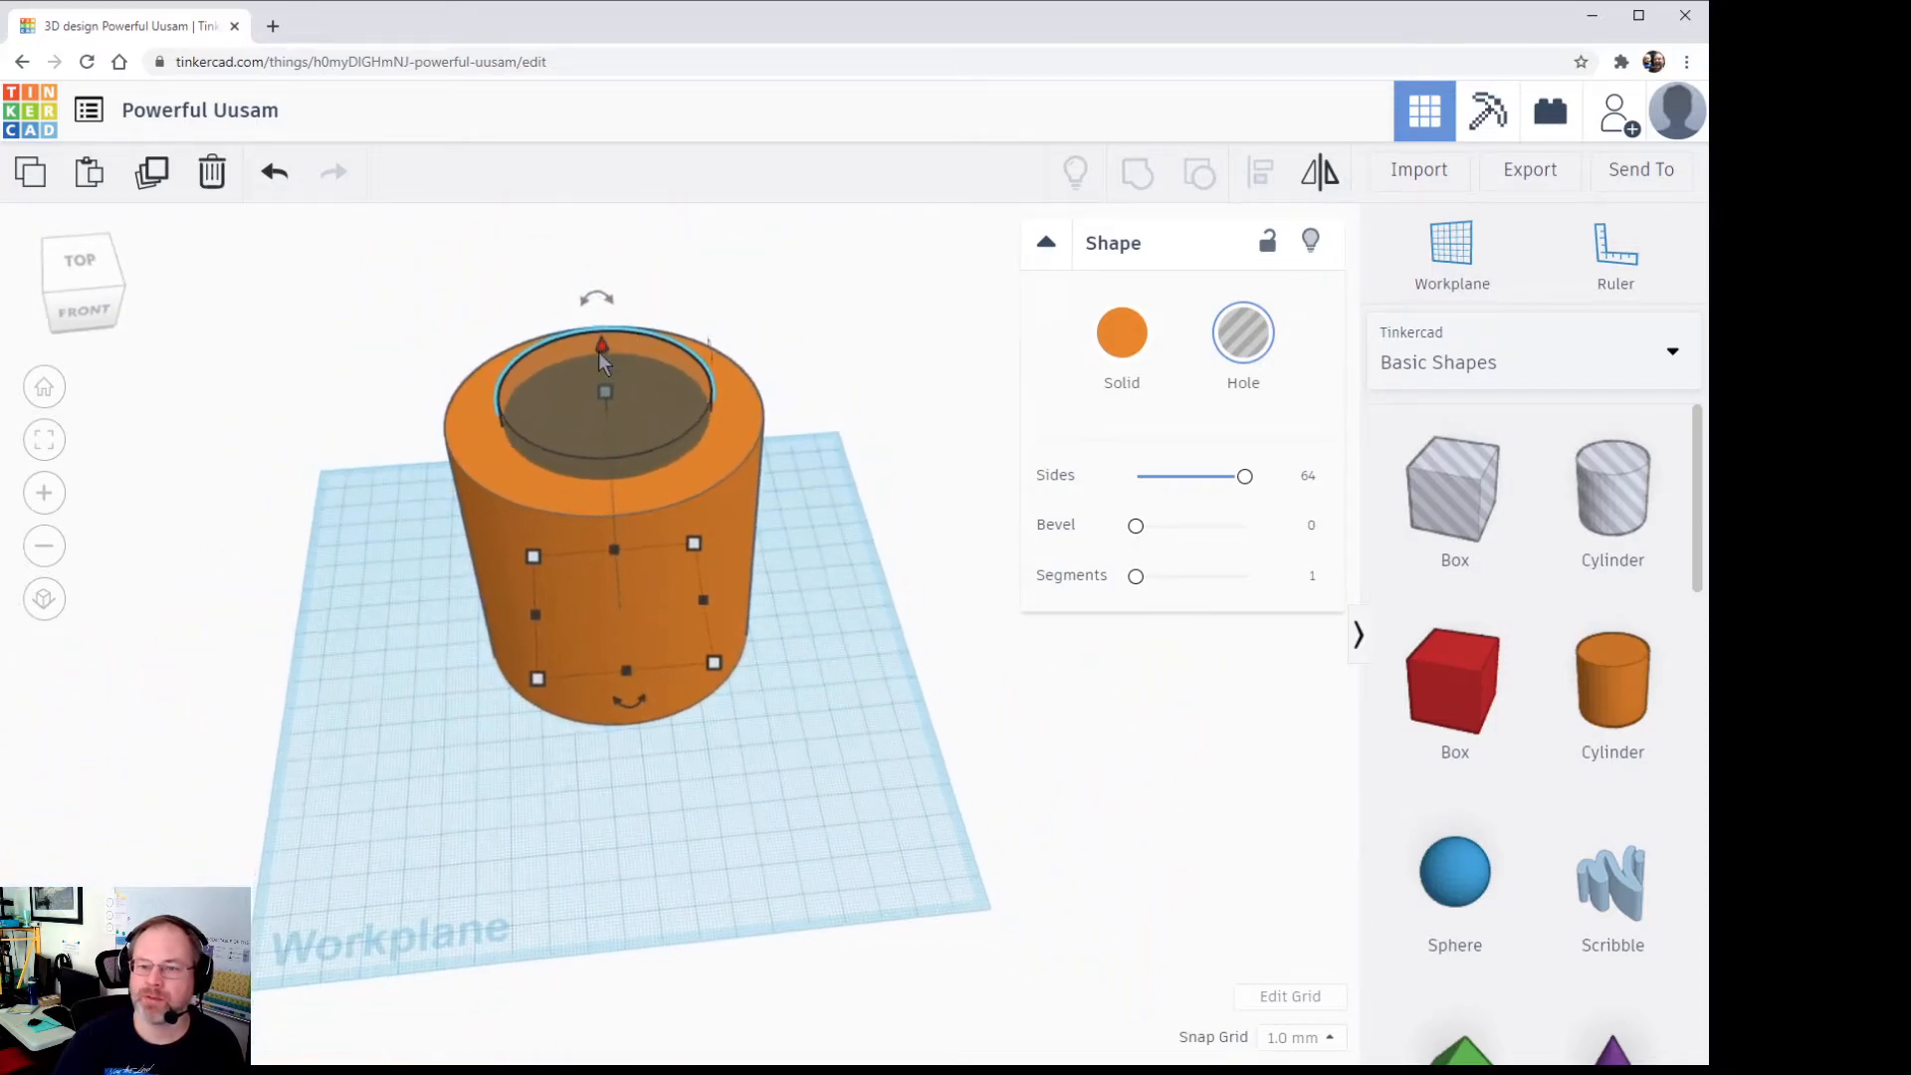
key(d)
mouse_move(655, 413)
mouse_down()
mouse_move(647, 376)
mouse_move(646, 418)
mouse_up()
mouse_move(607, 321)
mouse_down()
mouse_move(609, 303)
mouse_move(610, 351)
mouse_up()
right_drag(692, 787, 763, 383)
scroll(764, 523, up, 3)
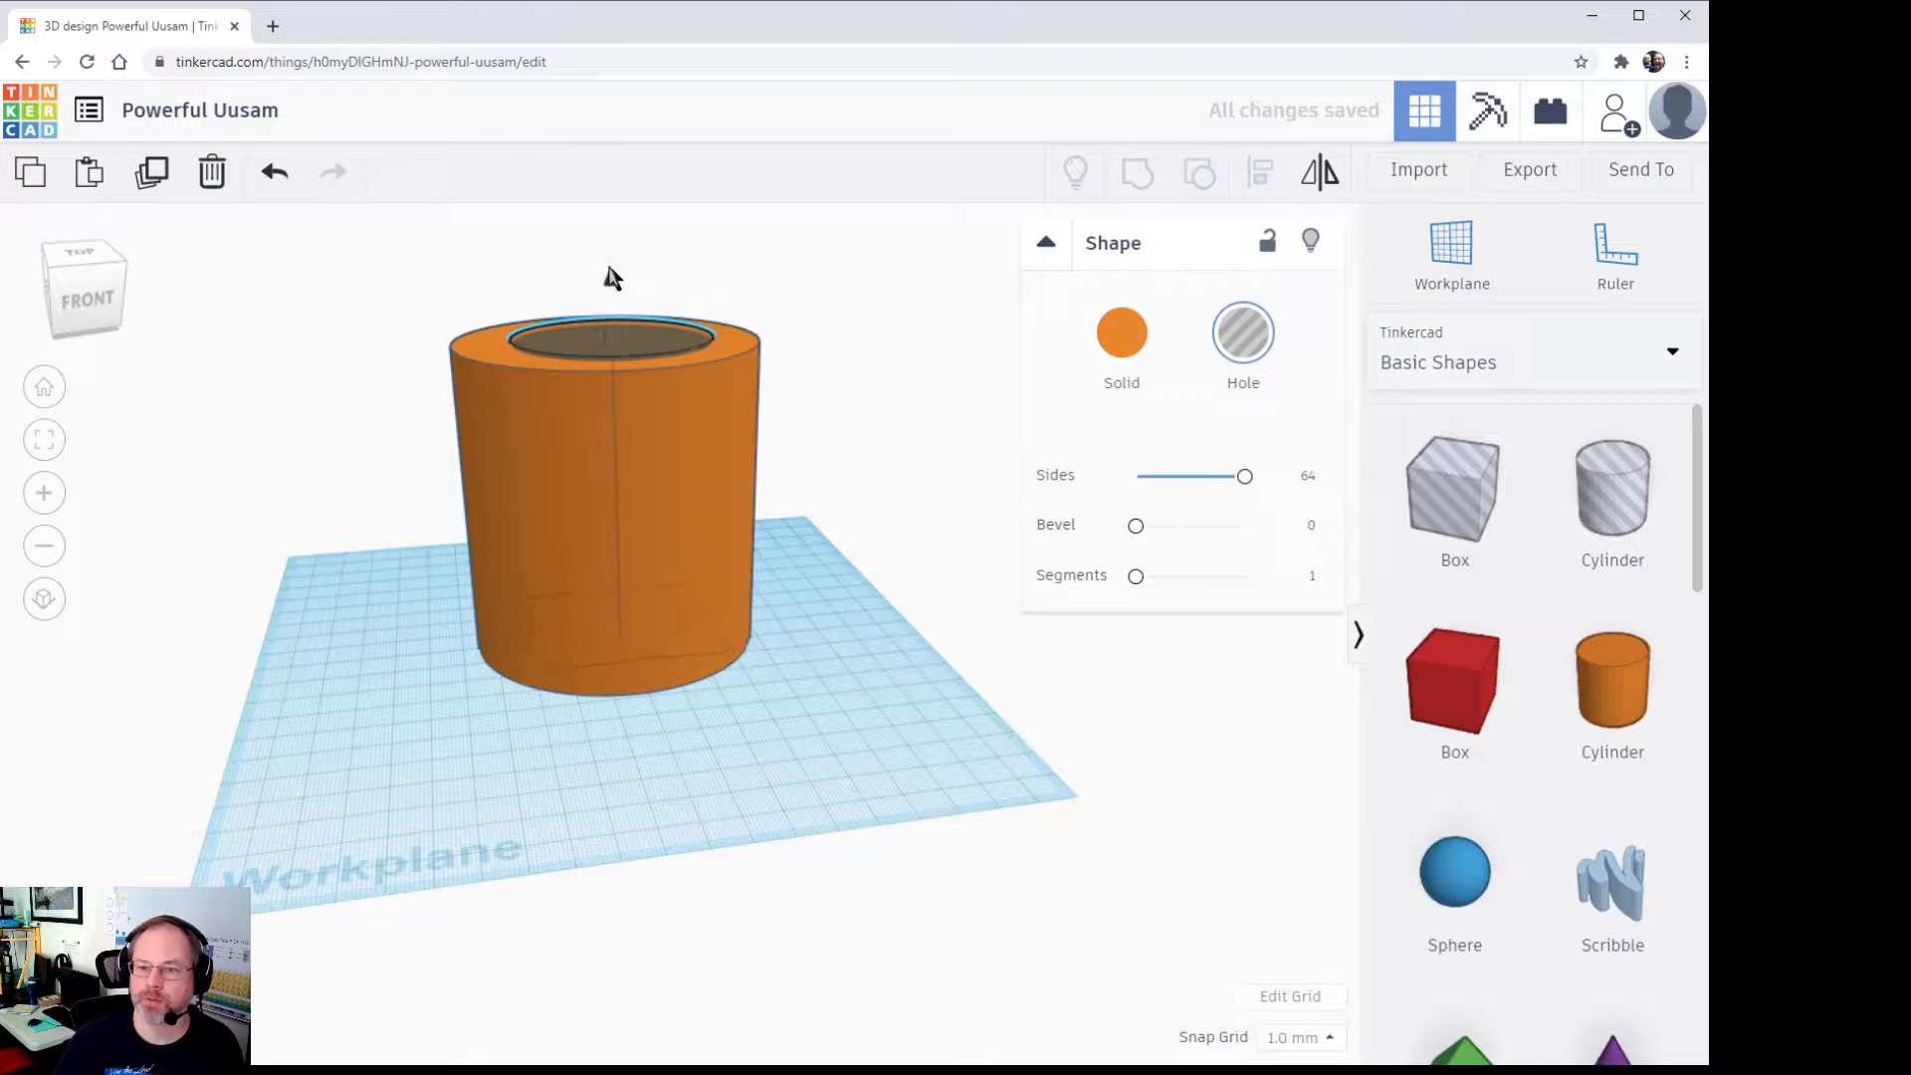
Step: Adjust the hole's elevation so it starts slightly above the workplane, leaving a solid floor under the cavity
mouse_move(611, 295)
mouse_down()
mouse_move(612, 337)
mouse_move(610, 267)
mouse_move(610, 303)
mouse_up()
right_drag(712, 725, 669, 844)
drag(610, 298, 601, 255)
right_drag(645, 361, 776, 428)
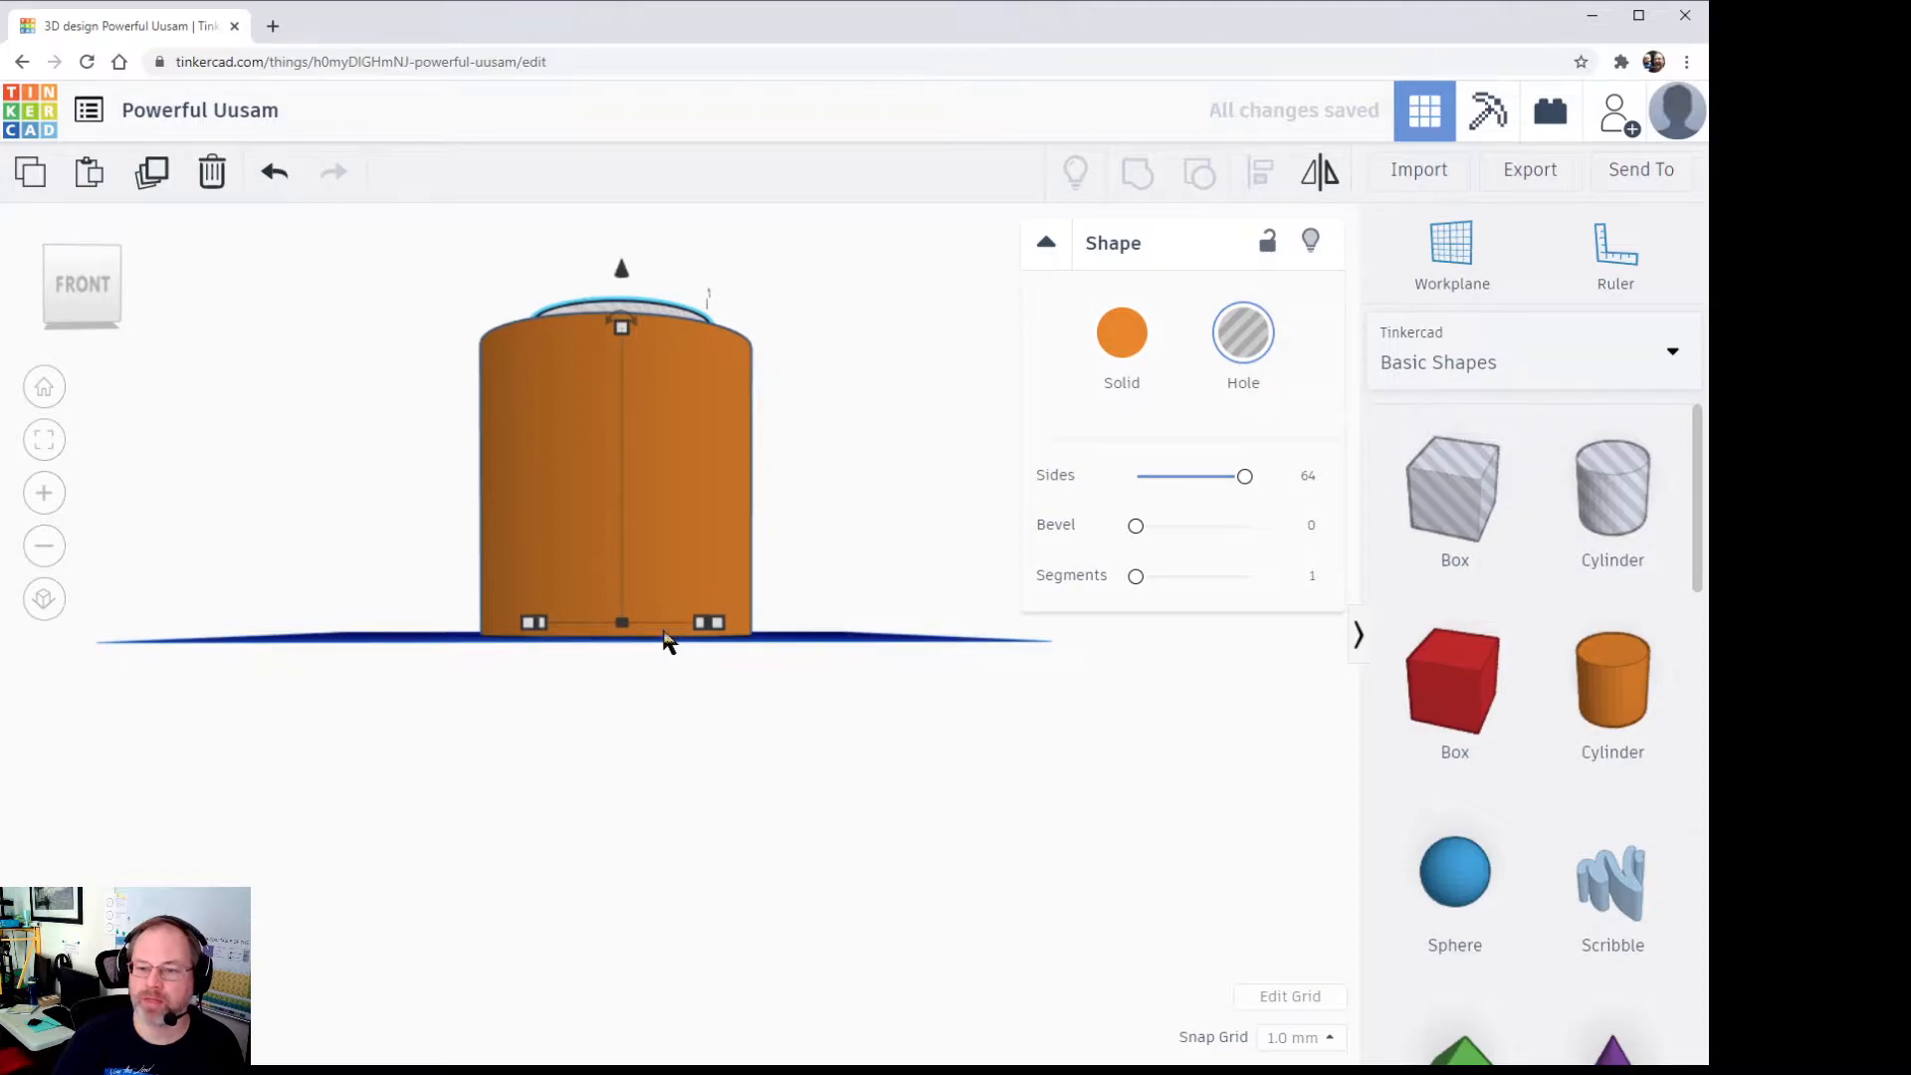
drag(621, 271, 627, 256)
right_drag(894, 388, 849, 636)
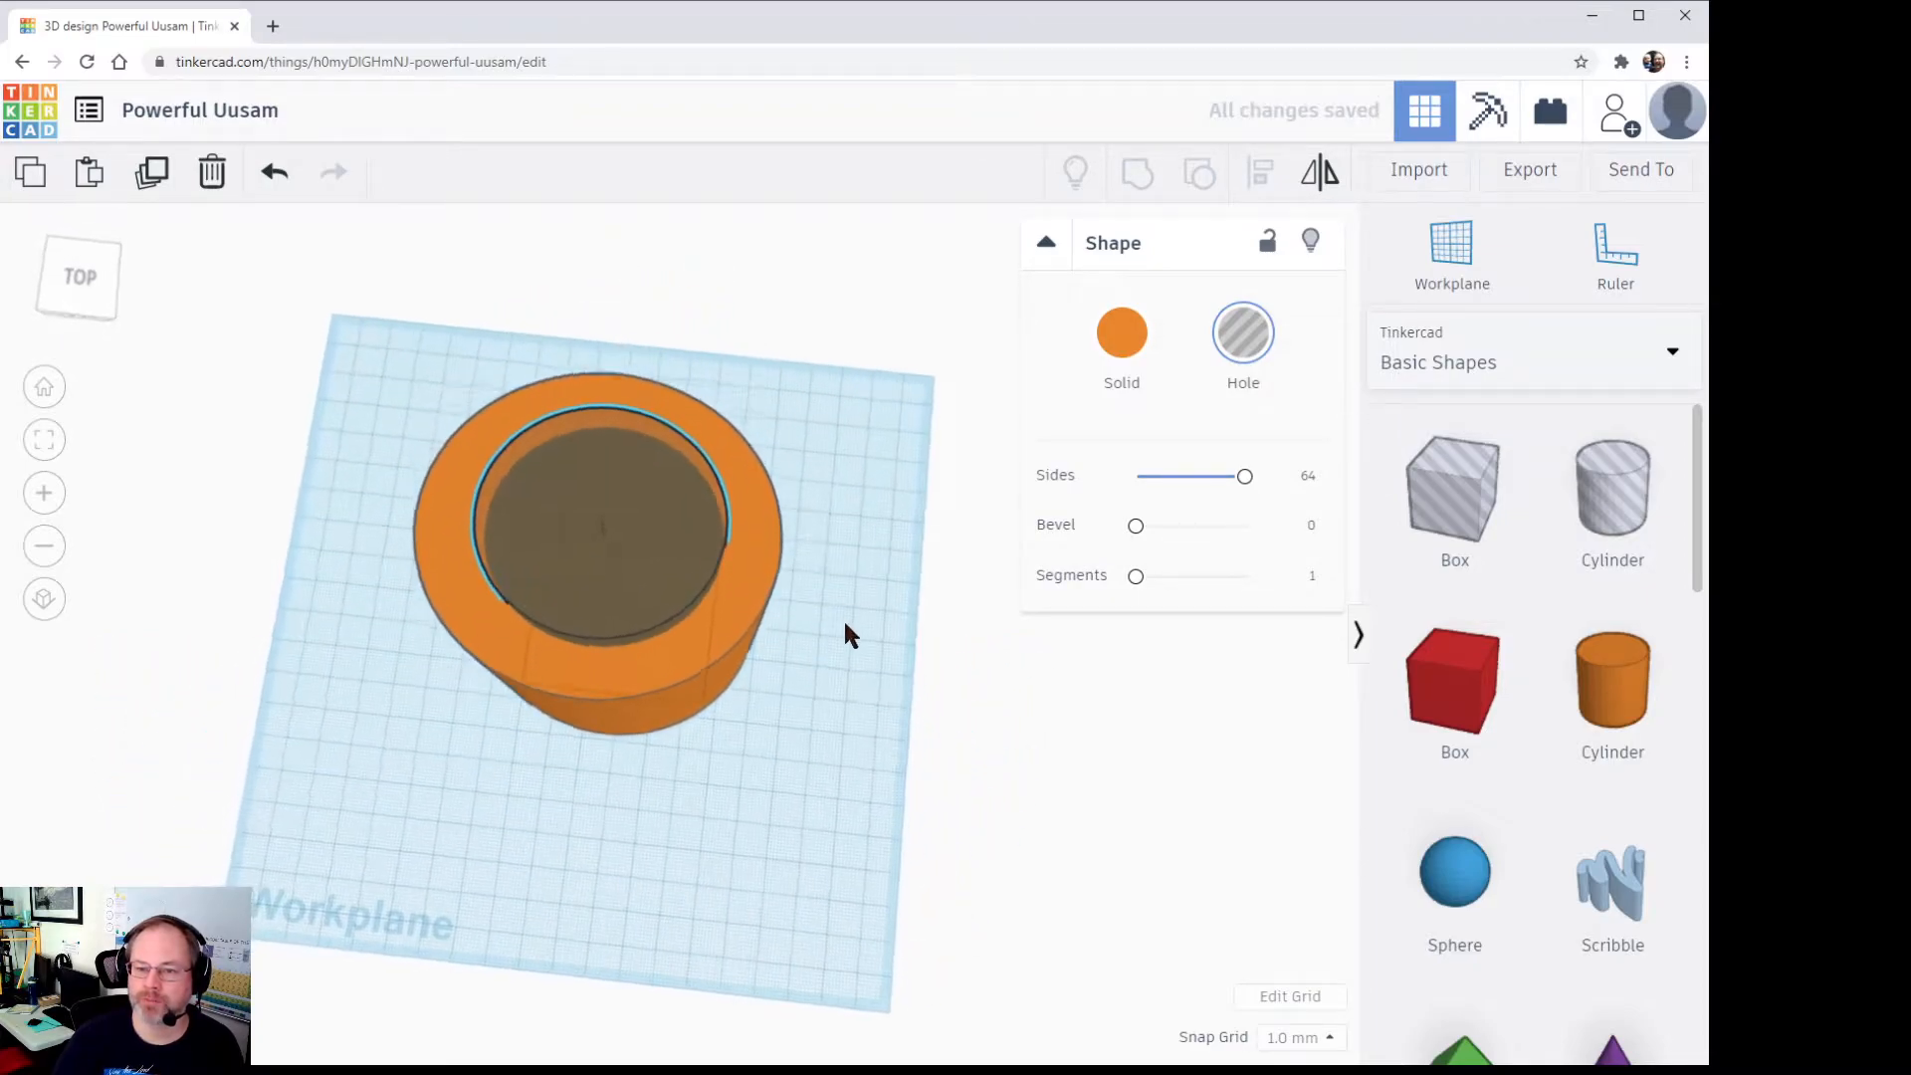
right_drag(865, 709, 854, 624)
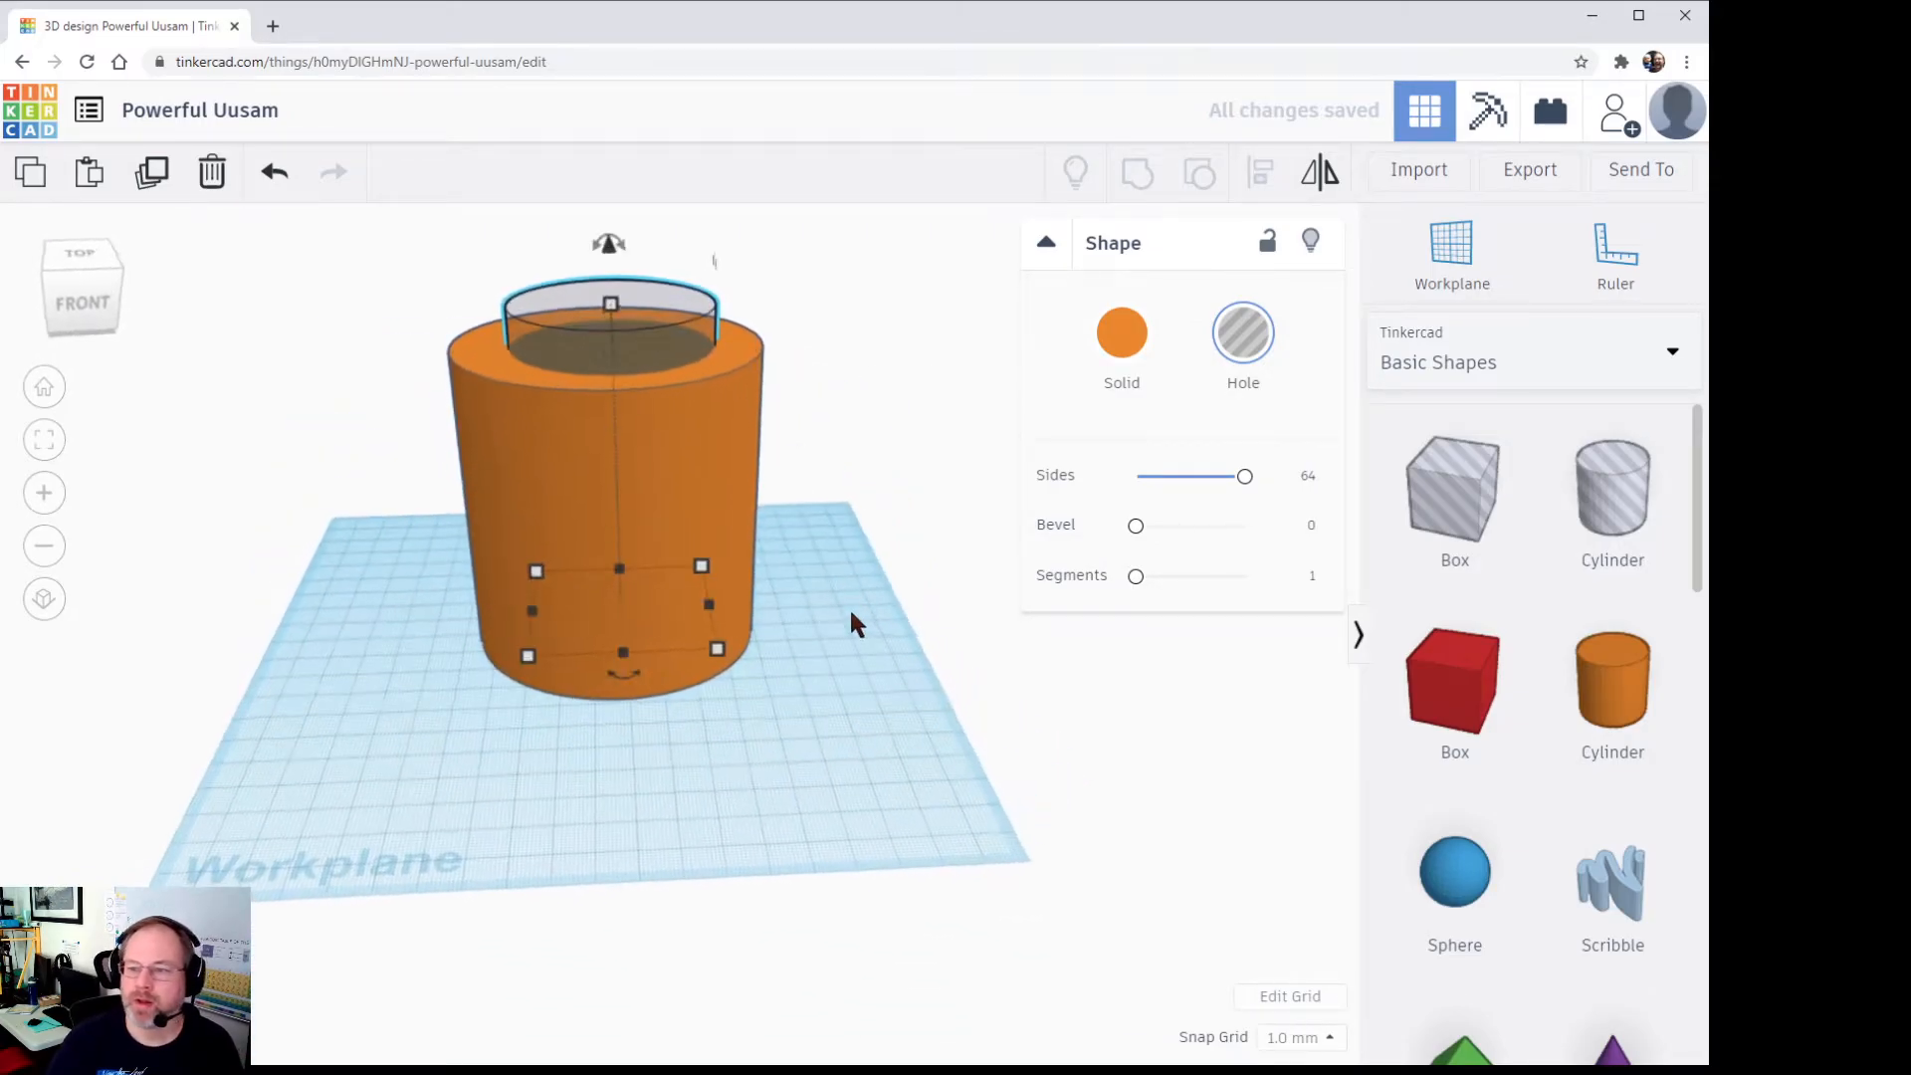
Step: Bevel the solid cylinder's edges with a bevel of 0.27
click(727, 446)
scroll(888, 391, up, 5)
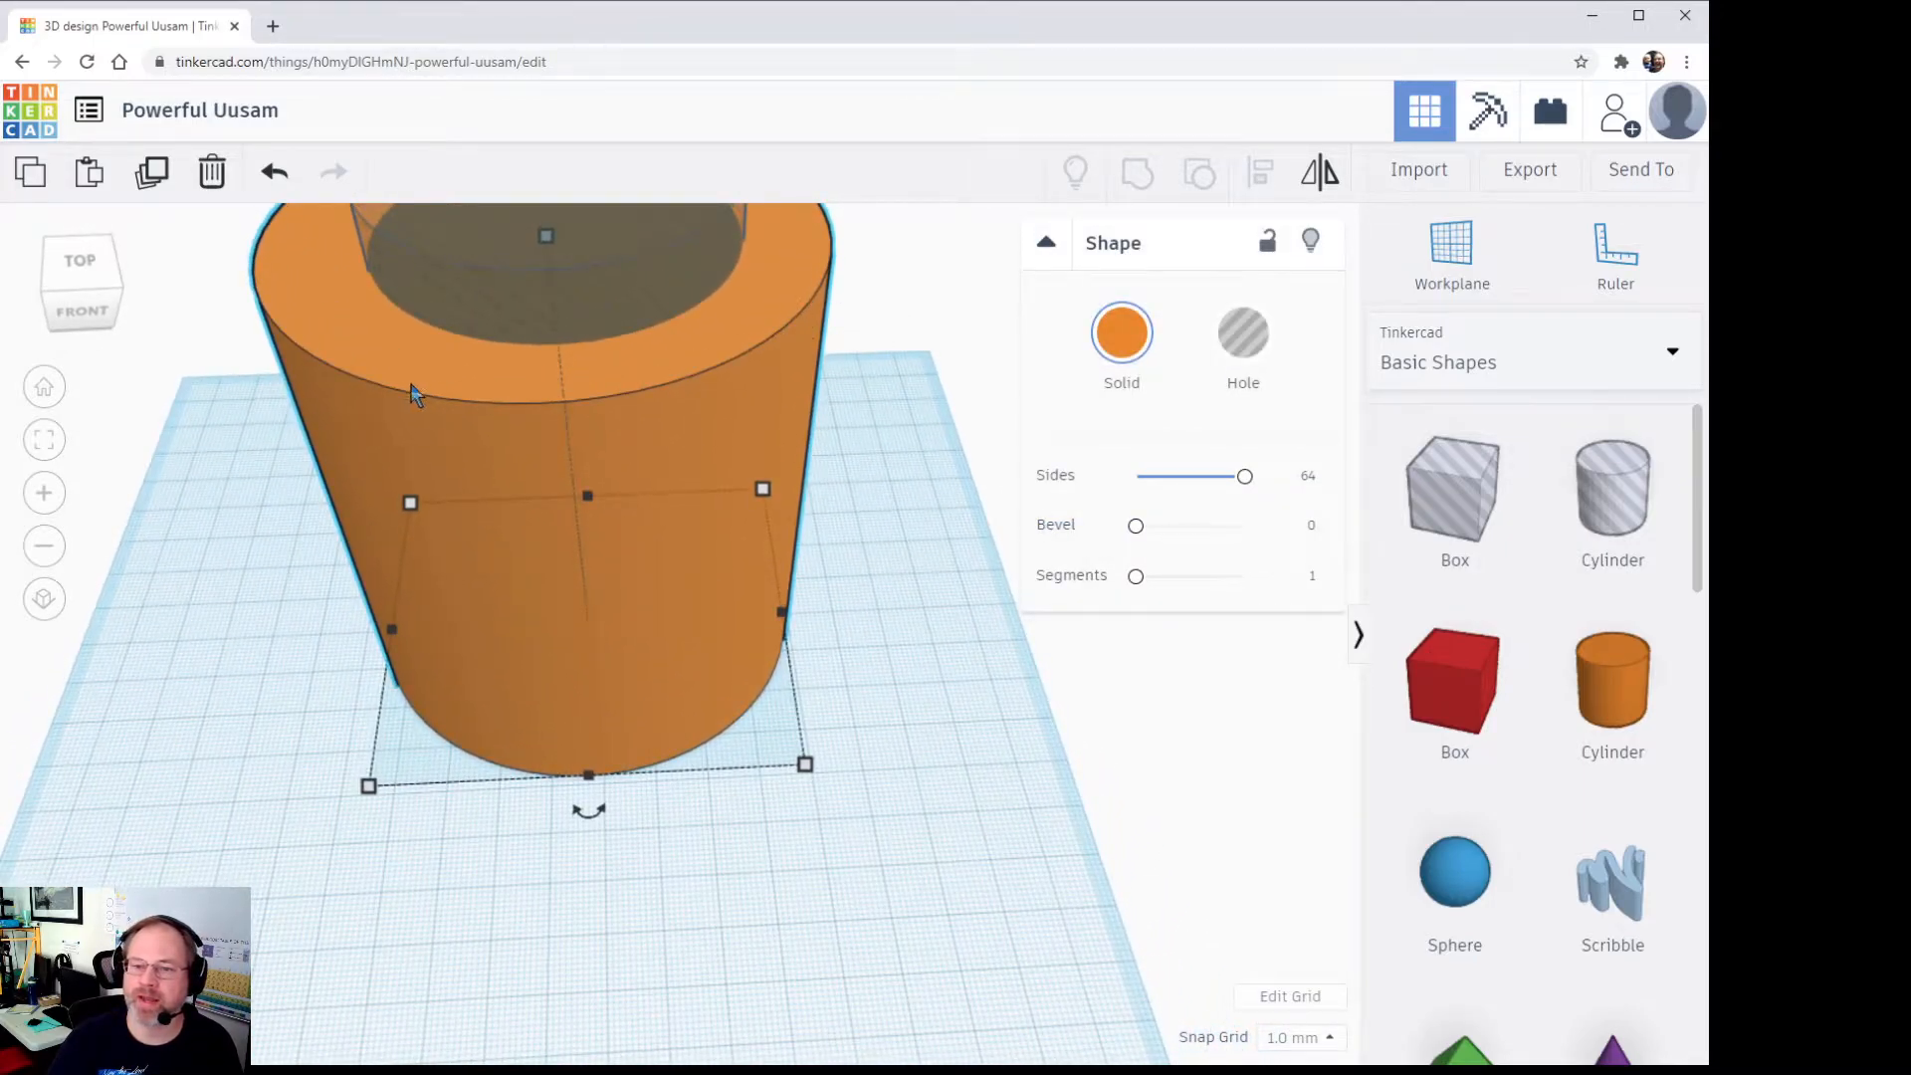
drag(1140, 528, 1185, 528)
right_drag(996, 704, 945, 537)
drag(1188, 525, 1150, 525)
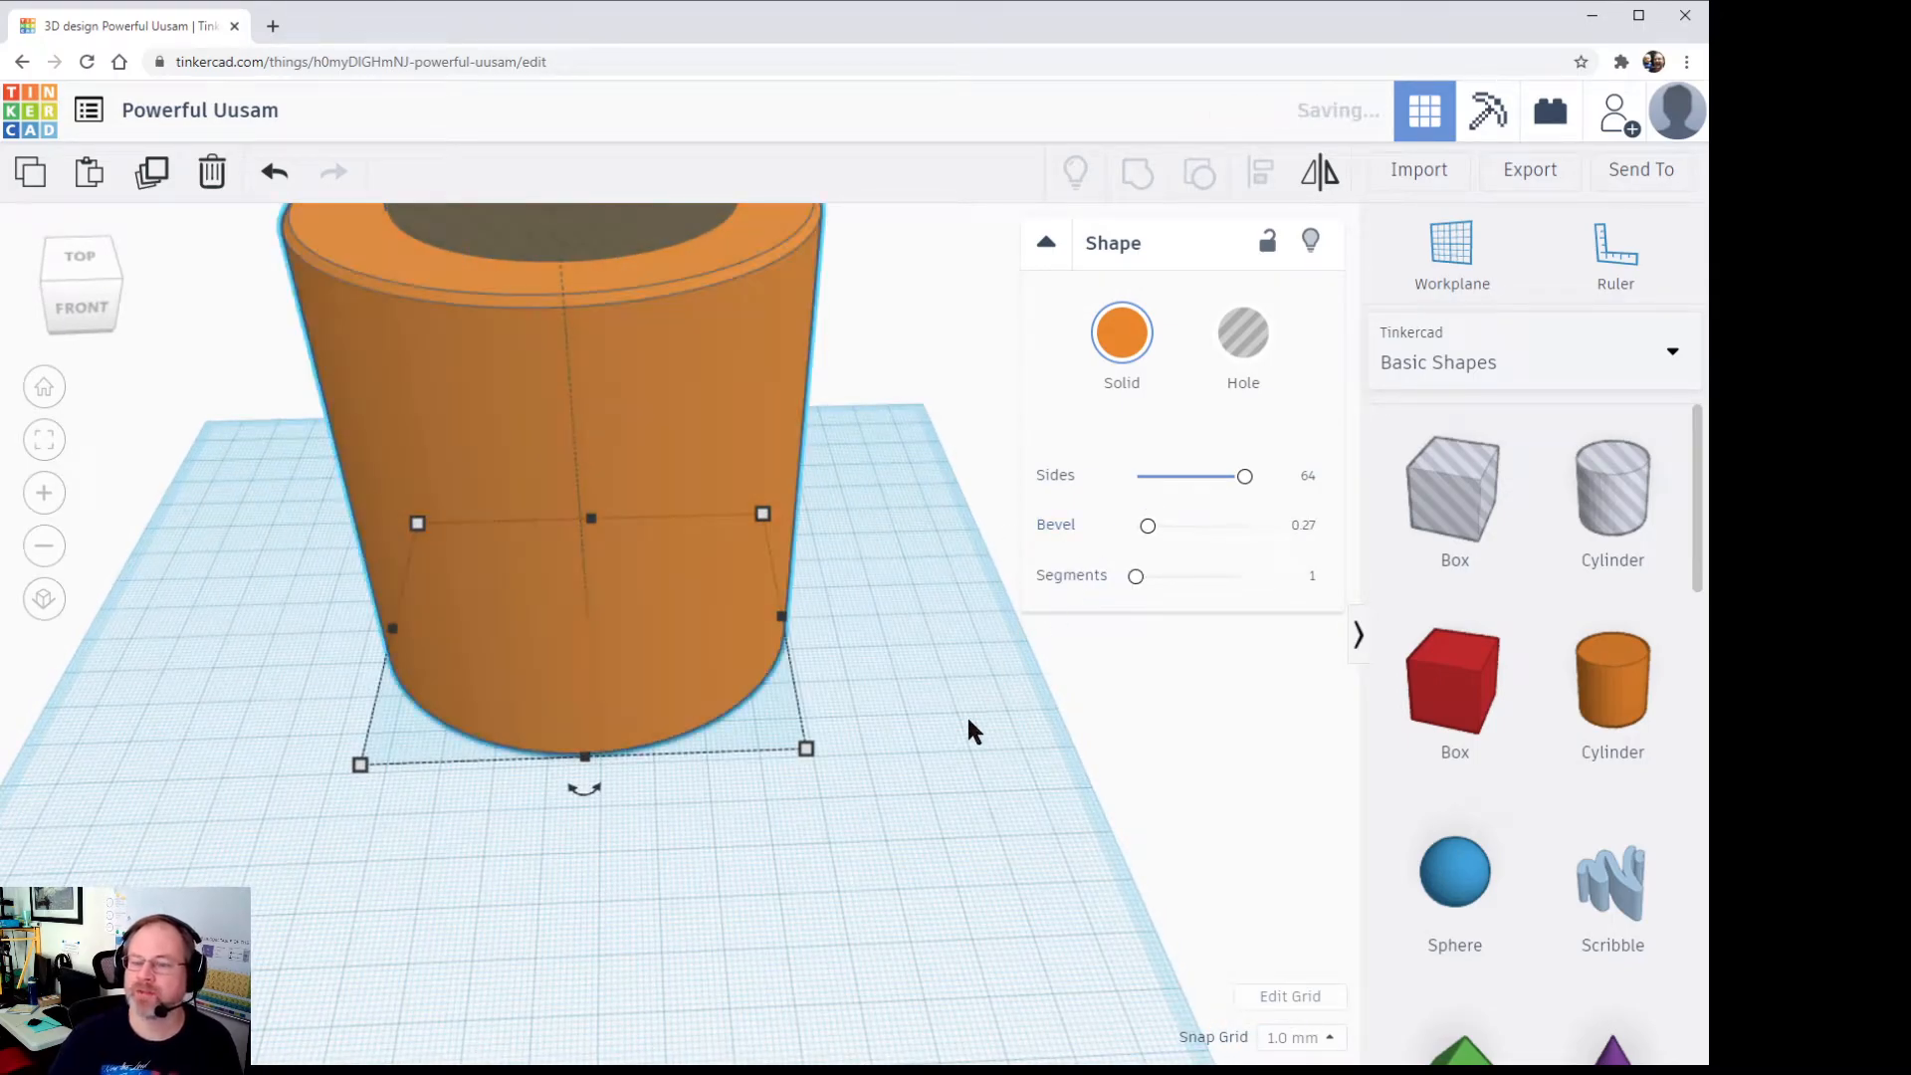
right_drag(946, 731, 950, 801)
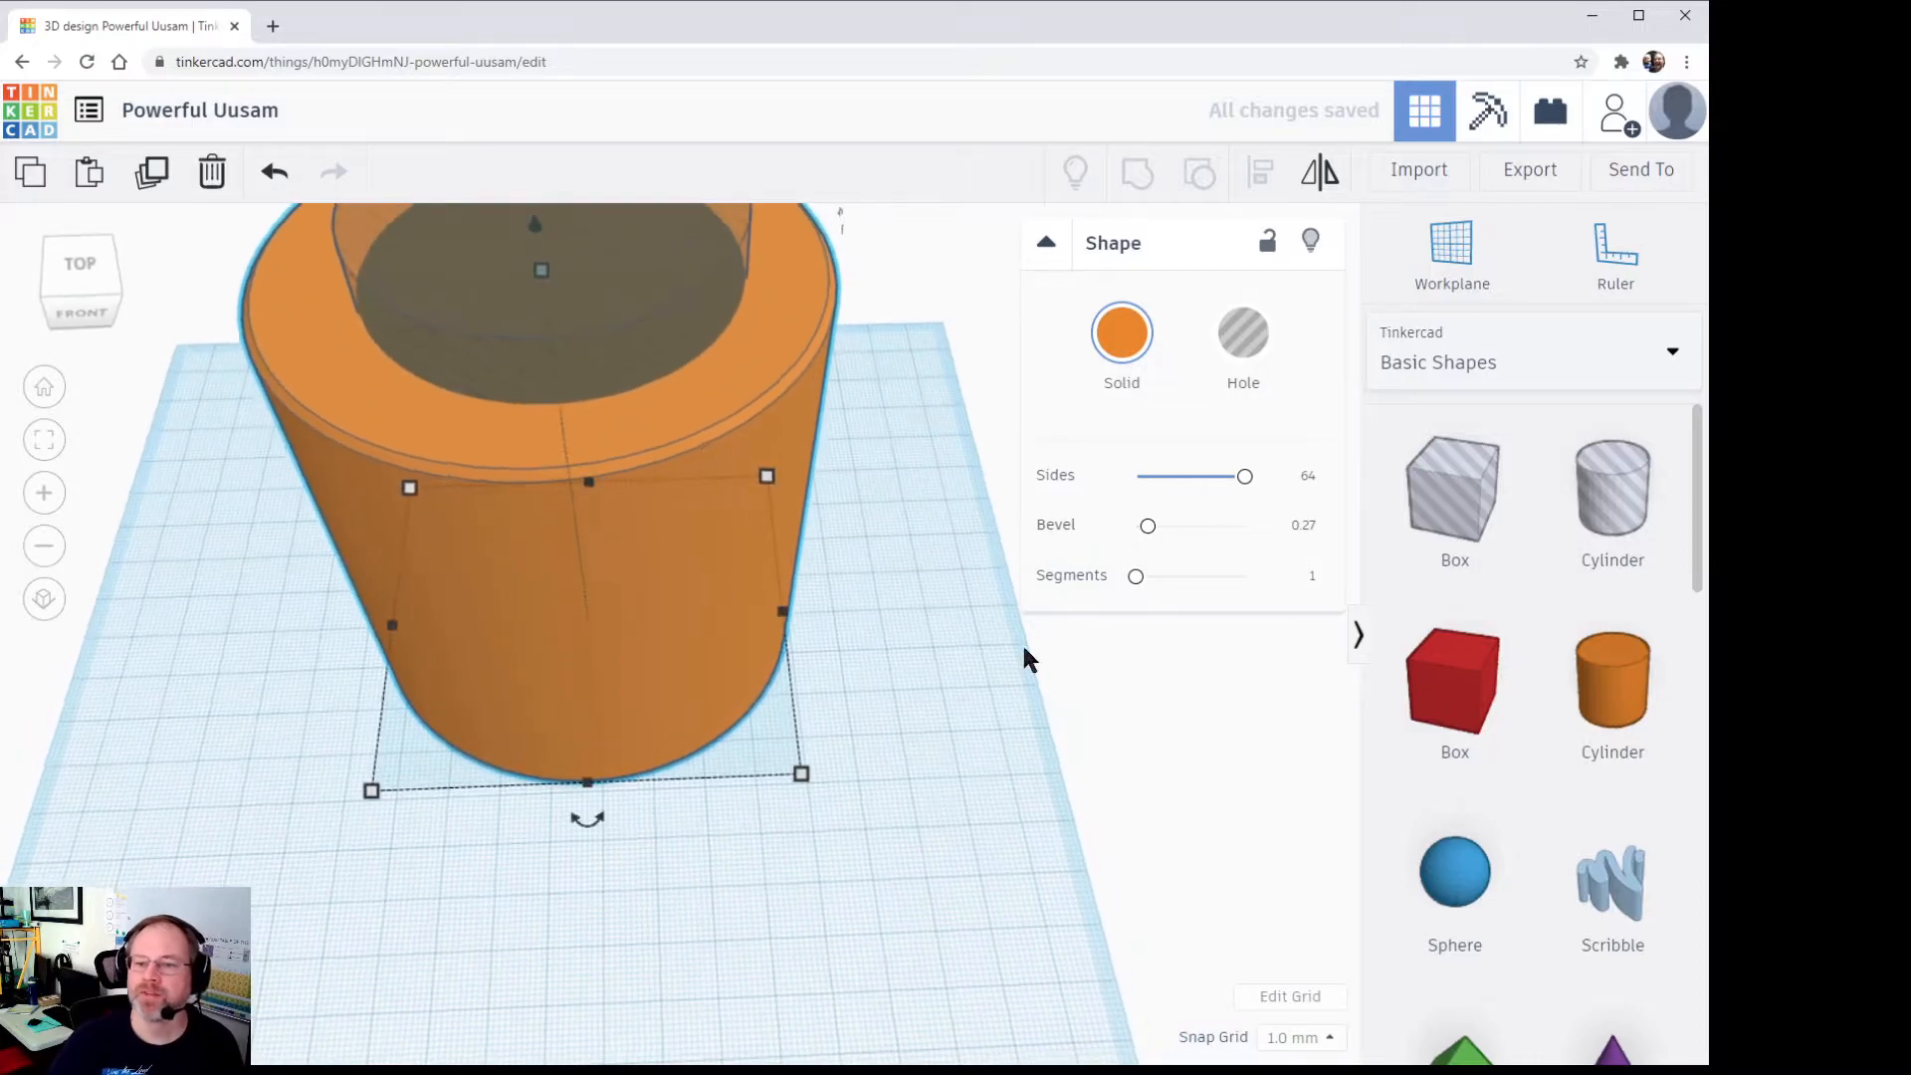
Step: Browse the featured shape generators and place a curved words shape on the workplane in front of the cylinder
scroll(905, 587, down, 5)
mouse_move(891, 607)
right_down()
mouse_move(885, 565)
mouse_move(872, 581)
right_up()
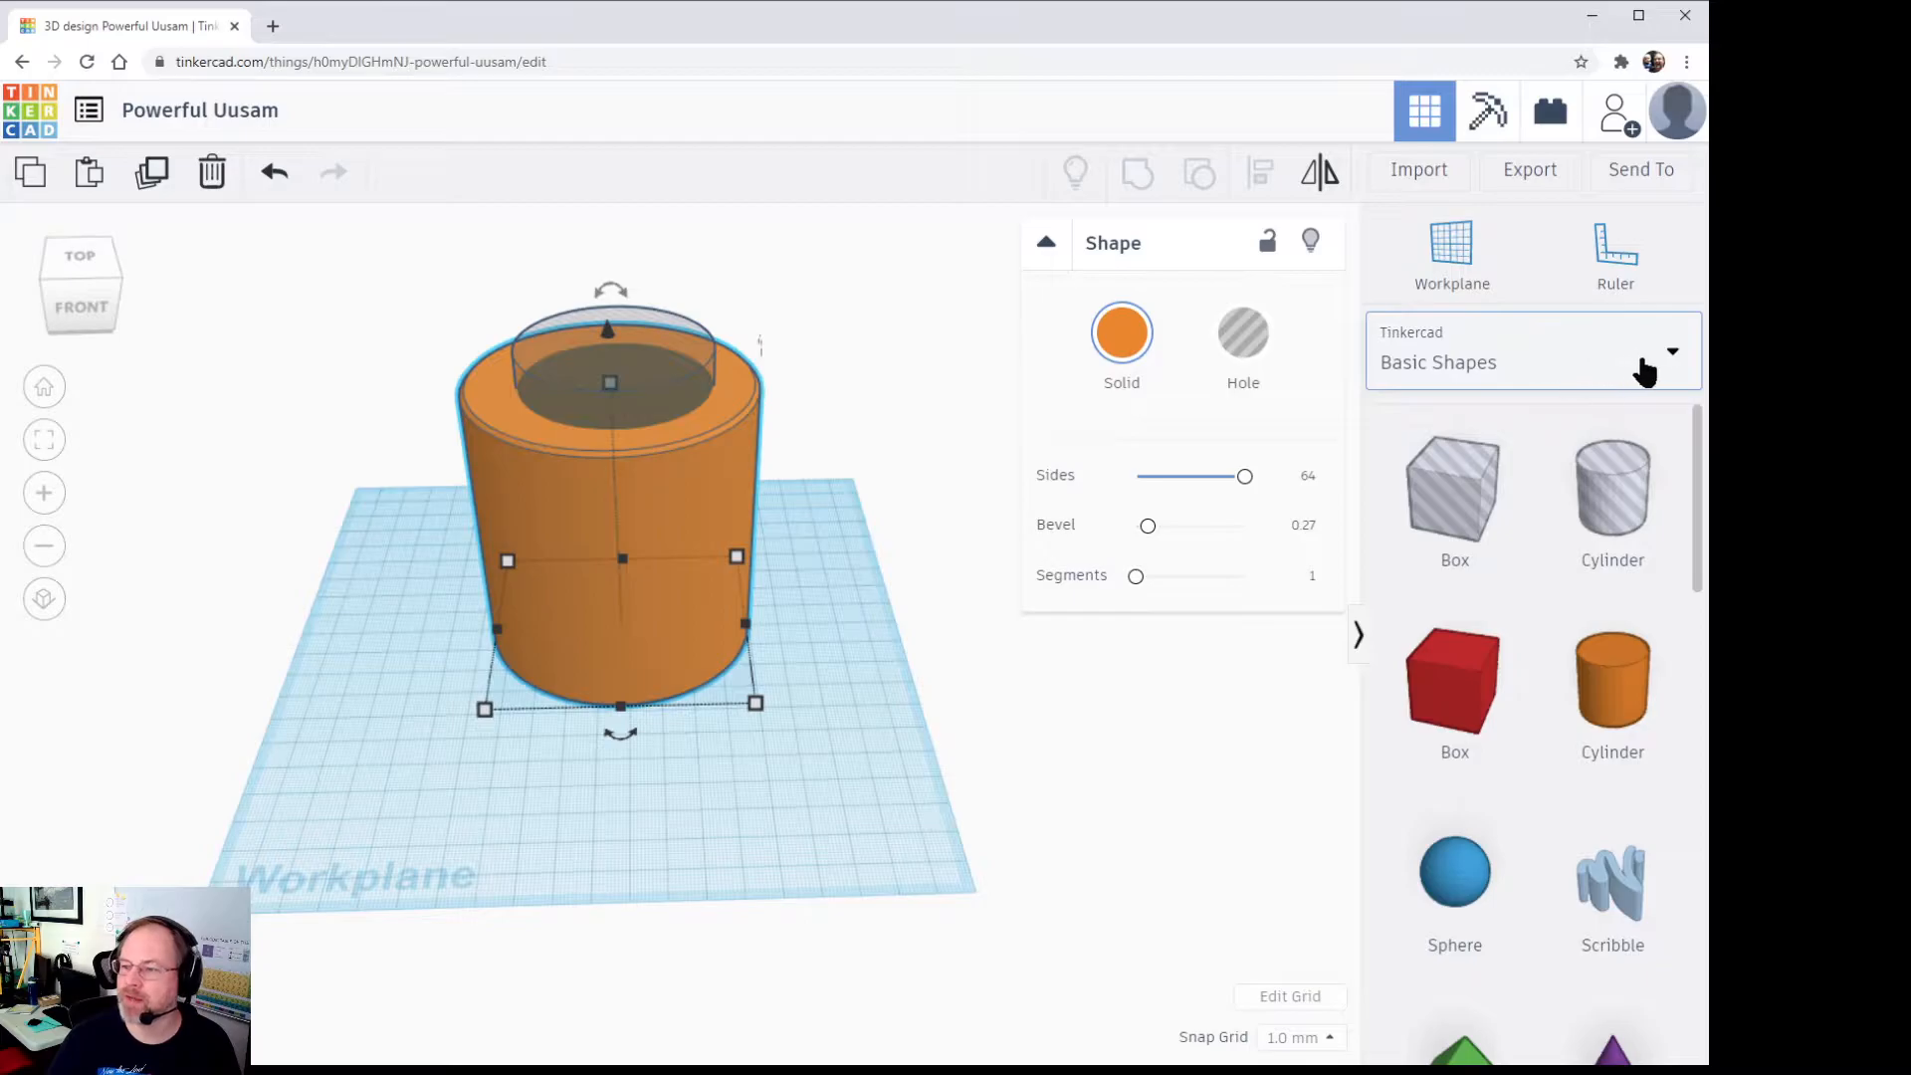
click(1668, 356)
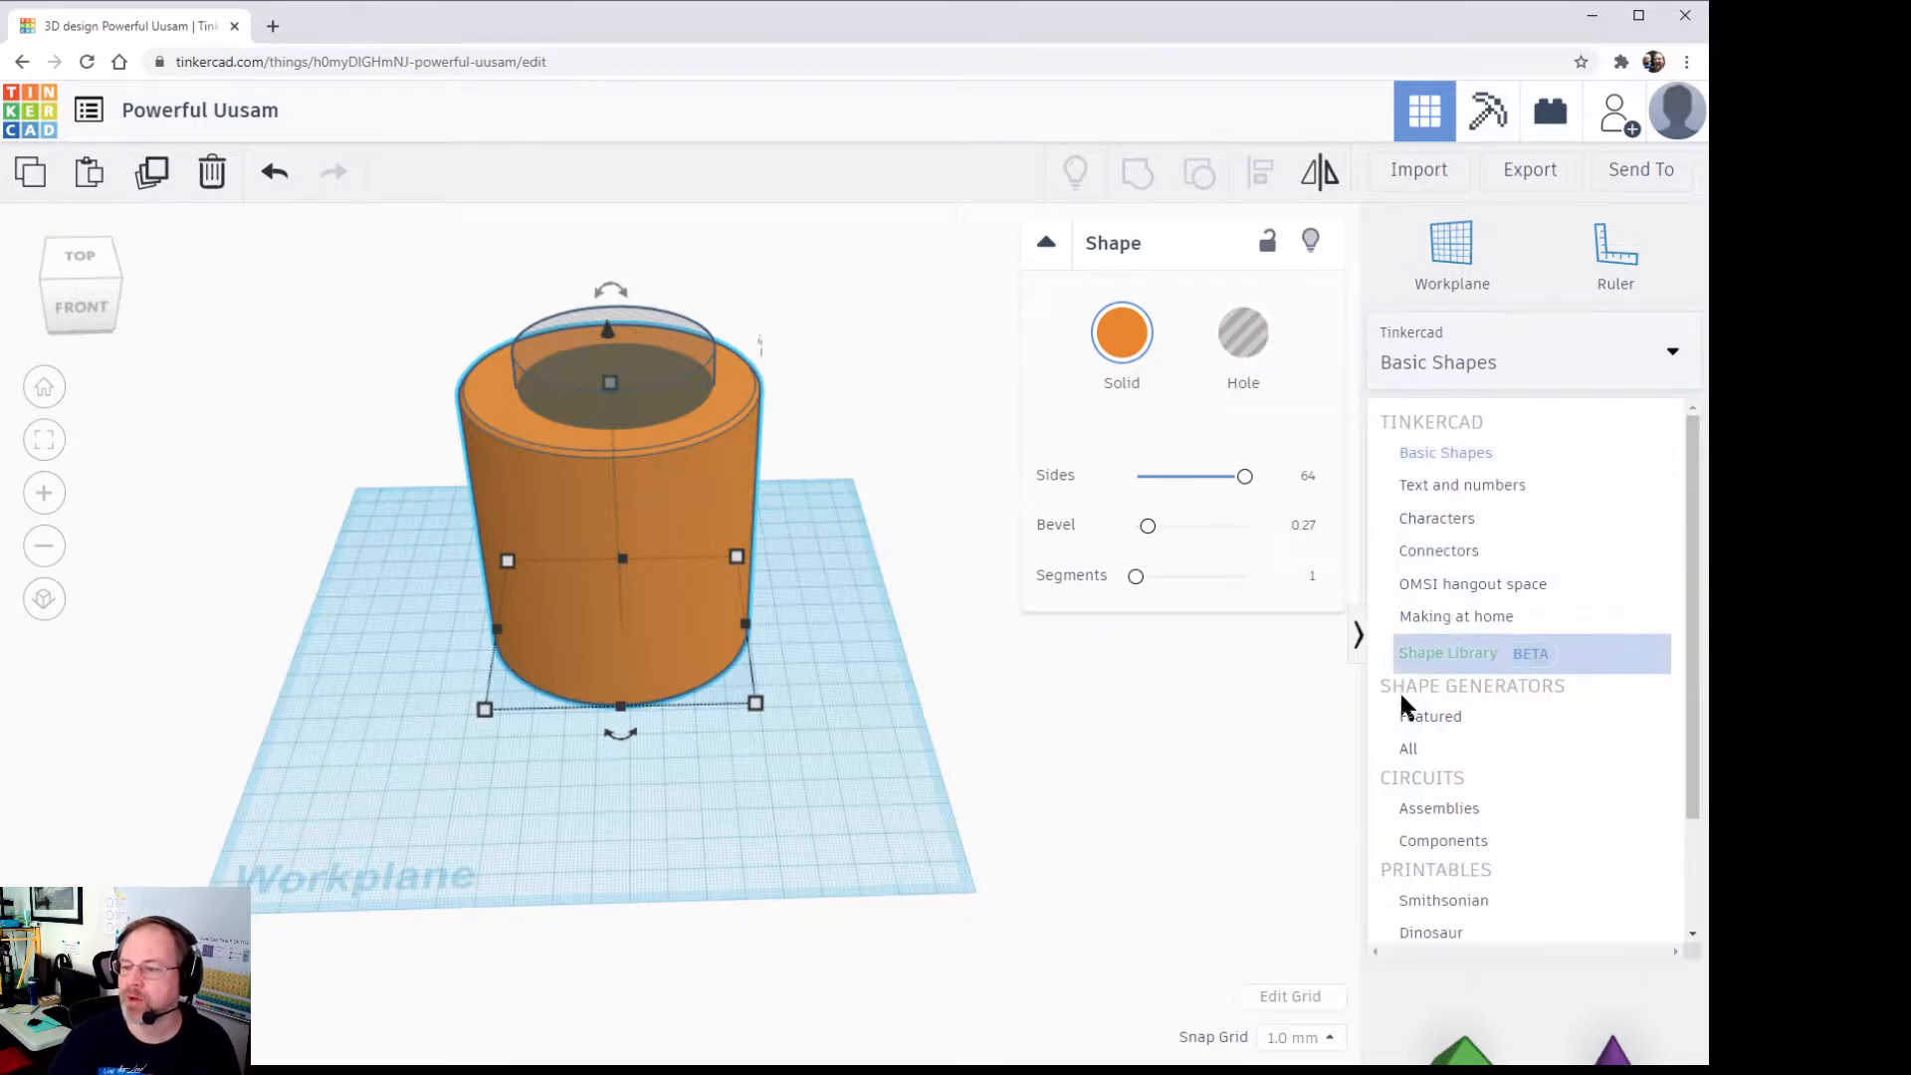
click(1413, 728)
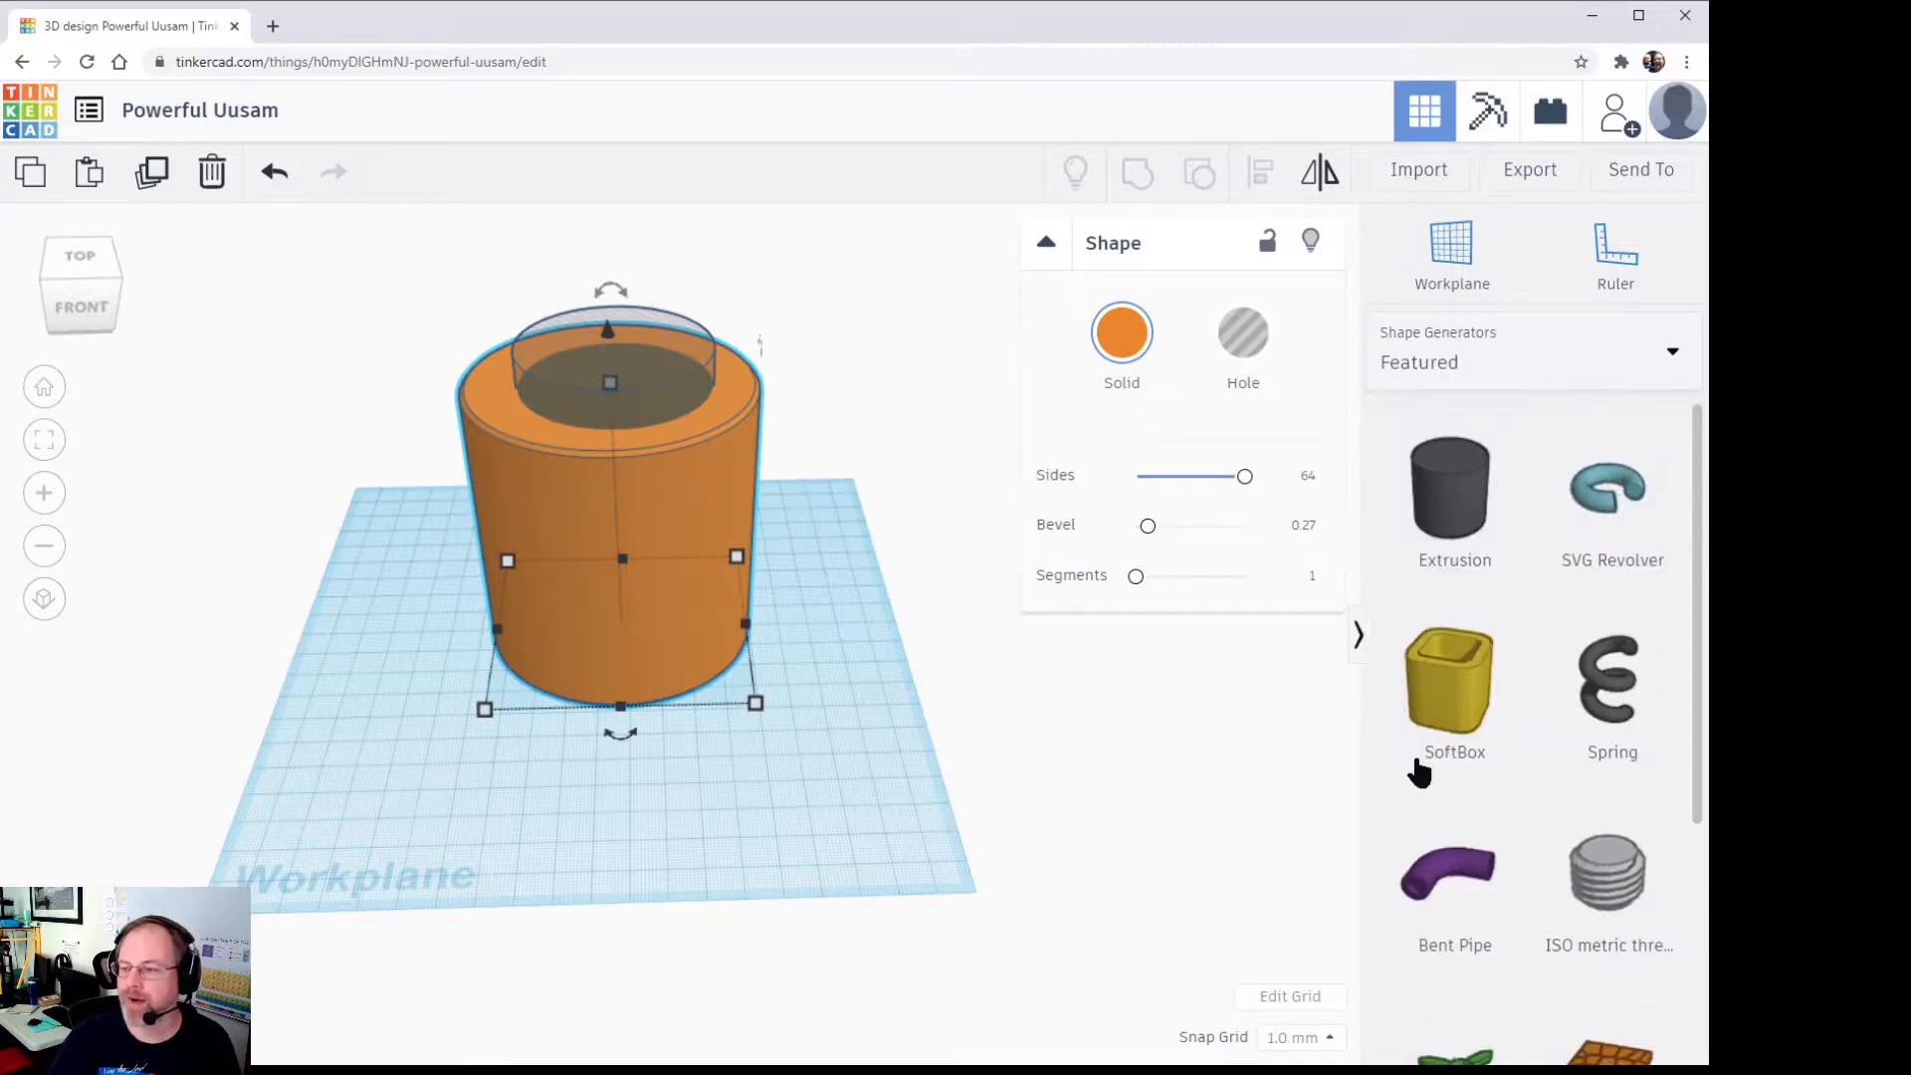
scroll(1622, 863, down, 5)
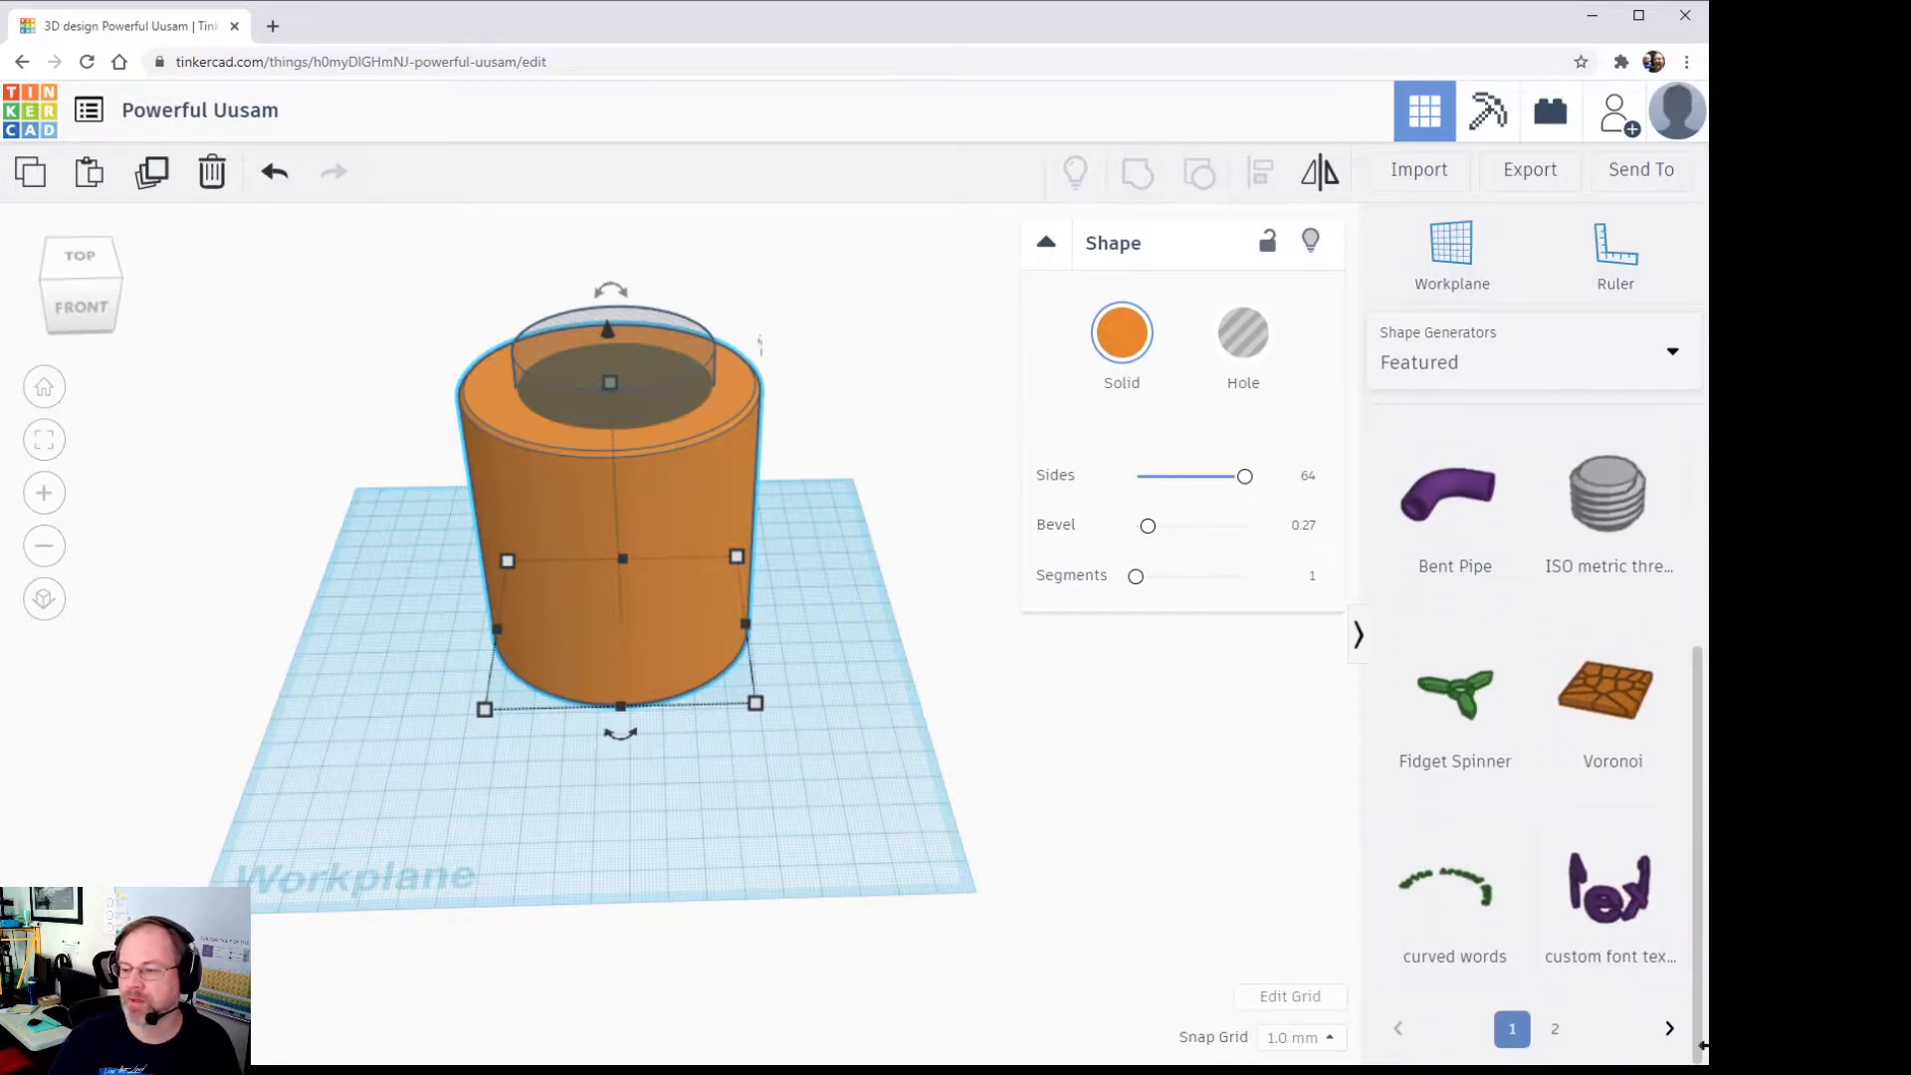
click(1668, 1033)
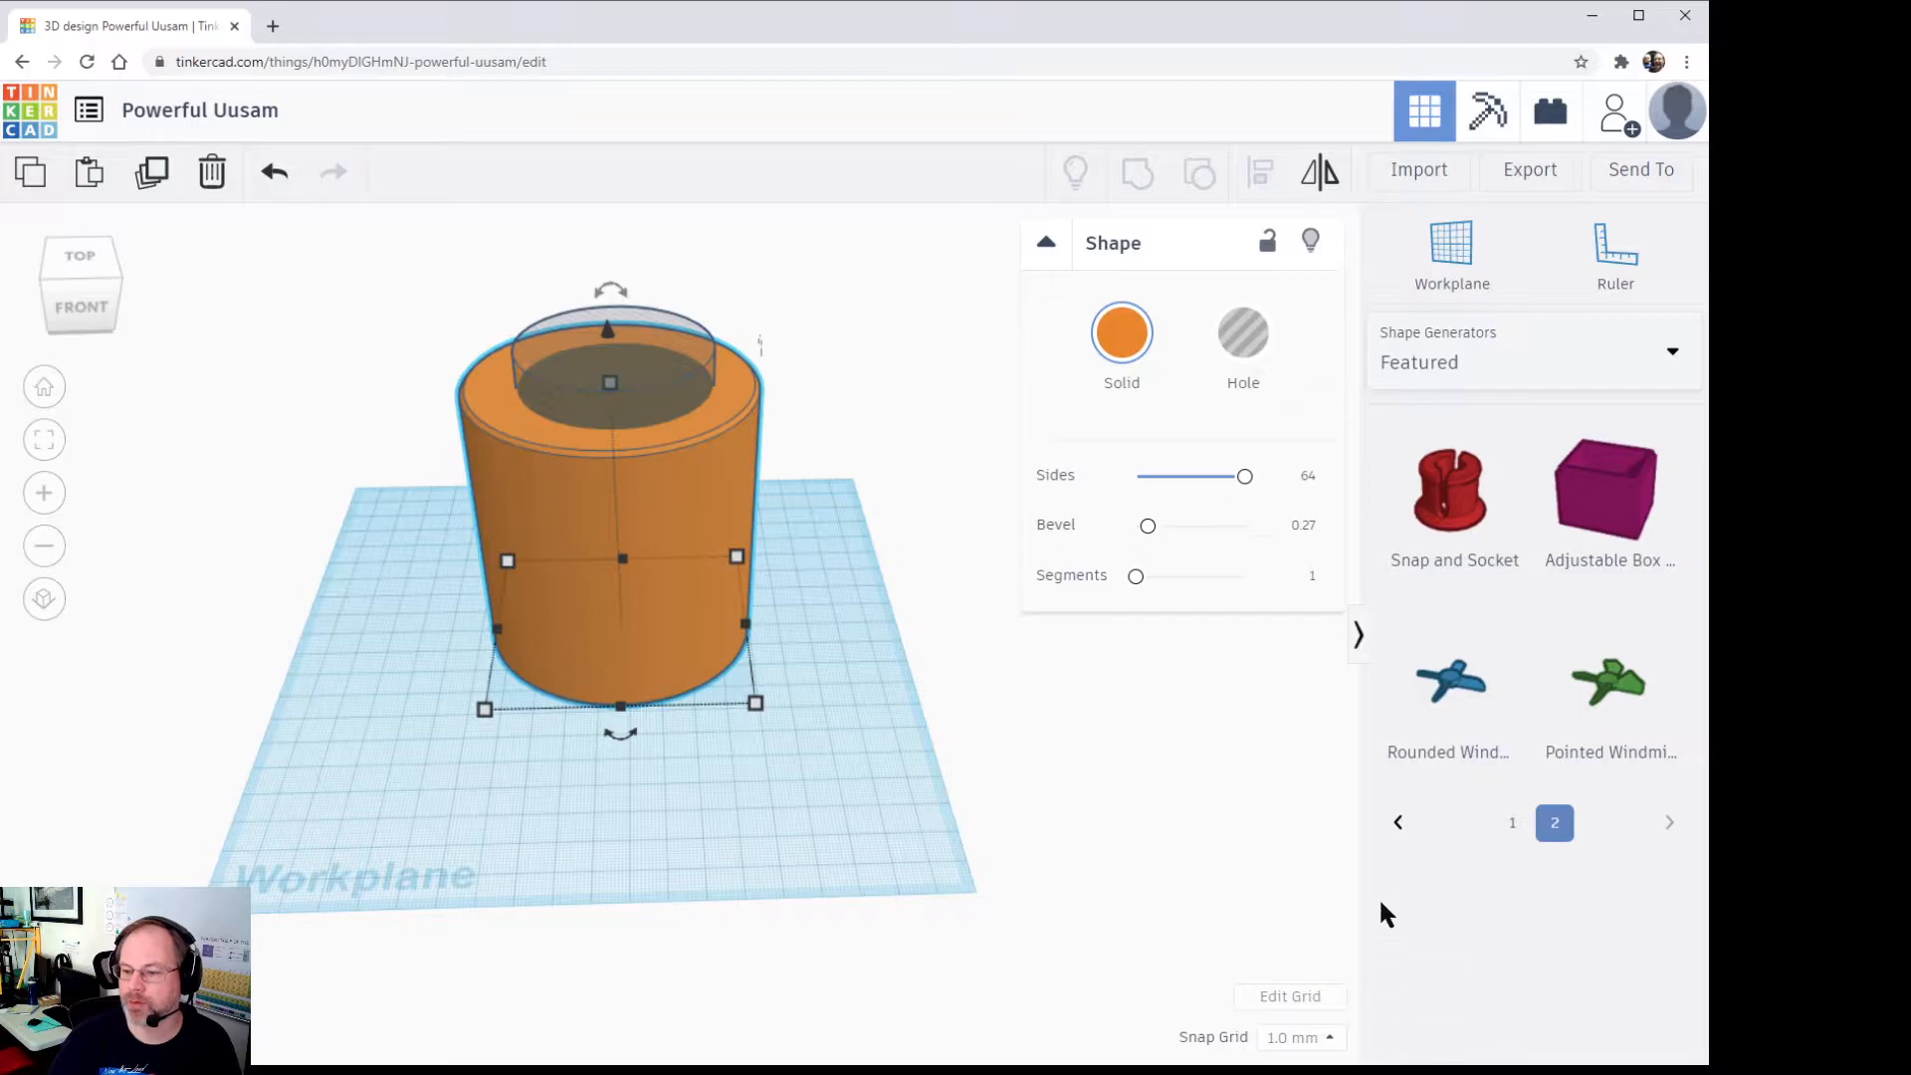
click(1397, 824)
scroll(1472, 994, down, 4)
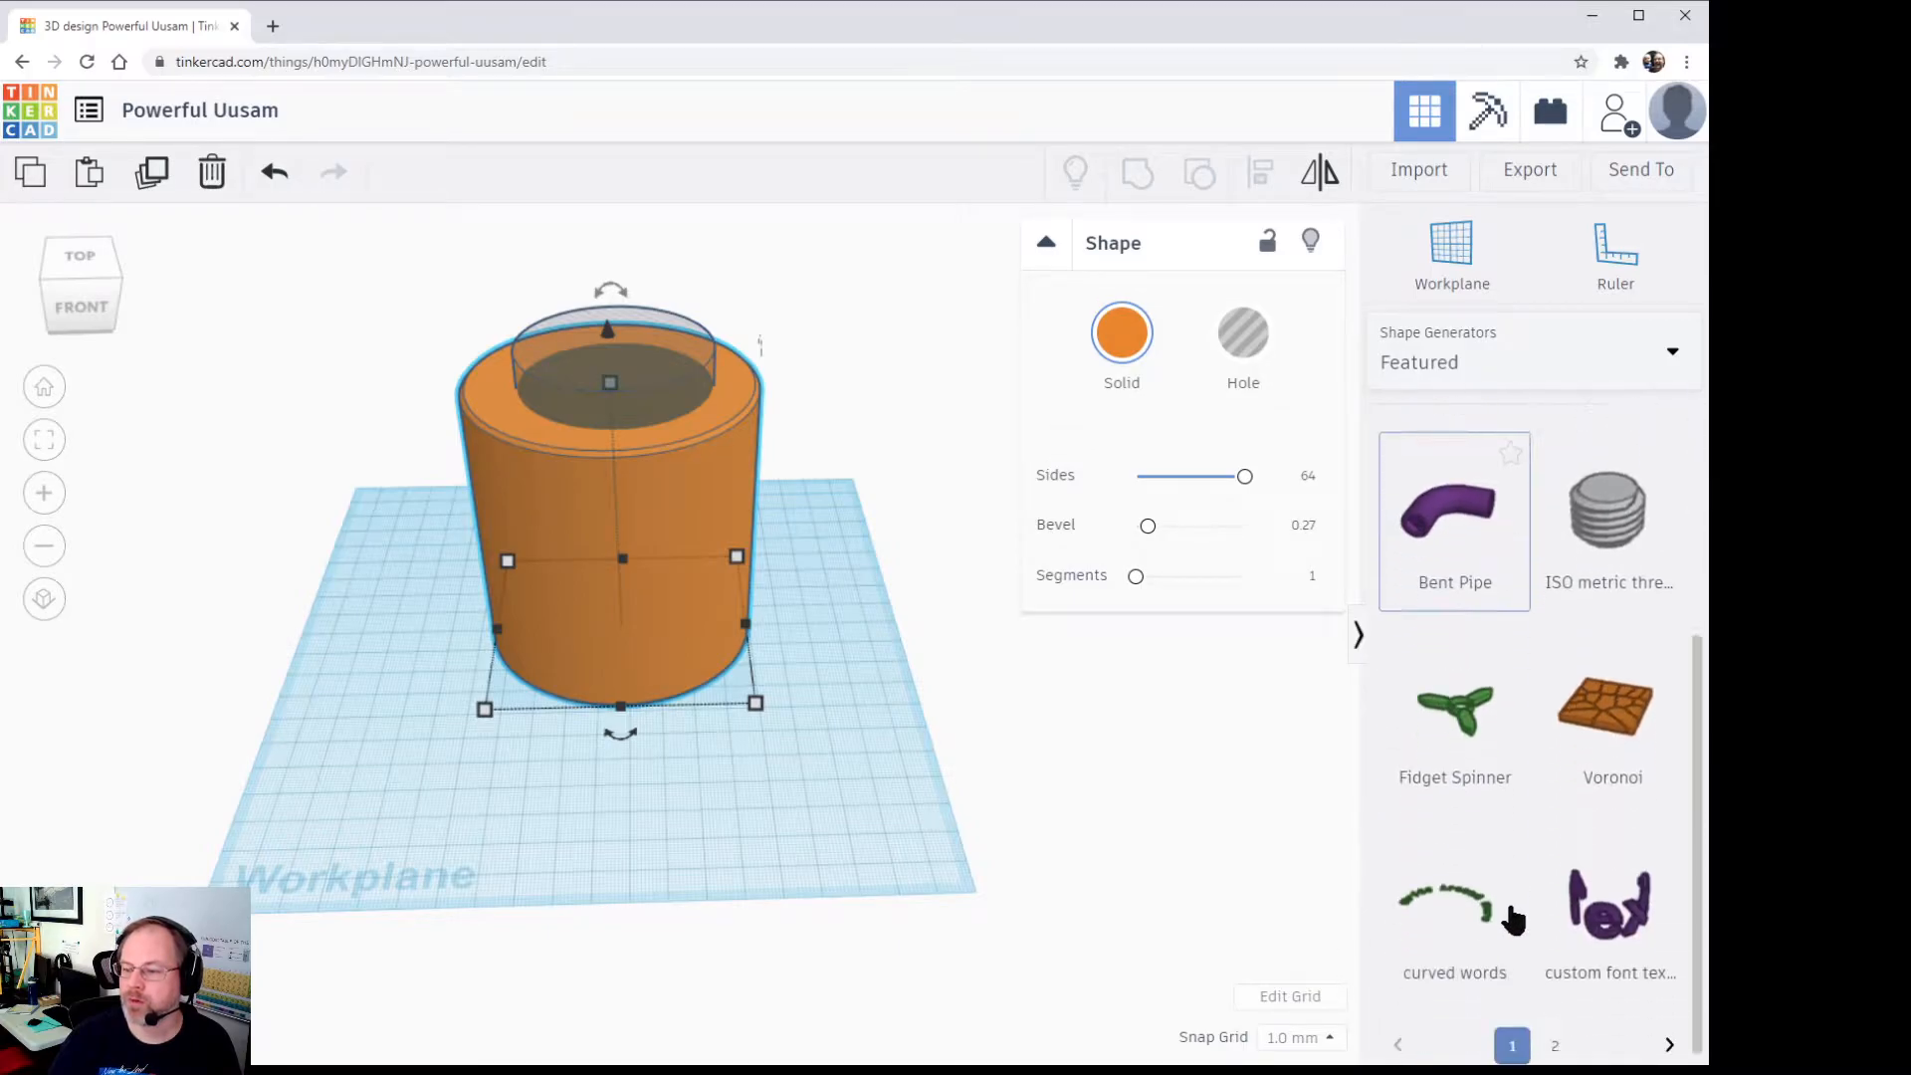
drag(1477, 910, 707, 806)
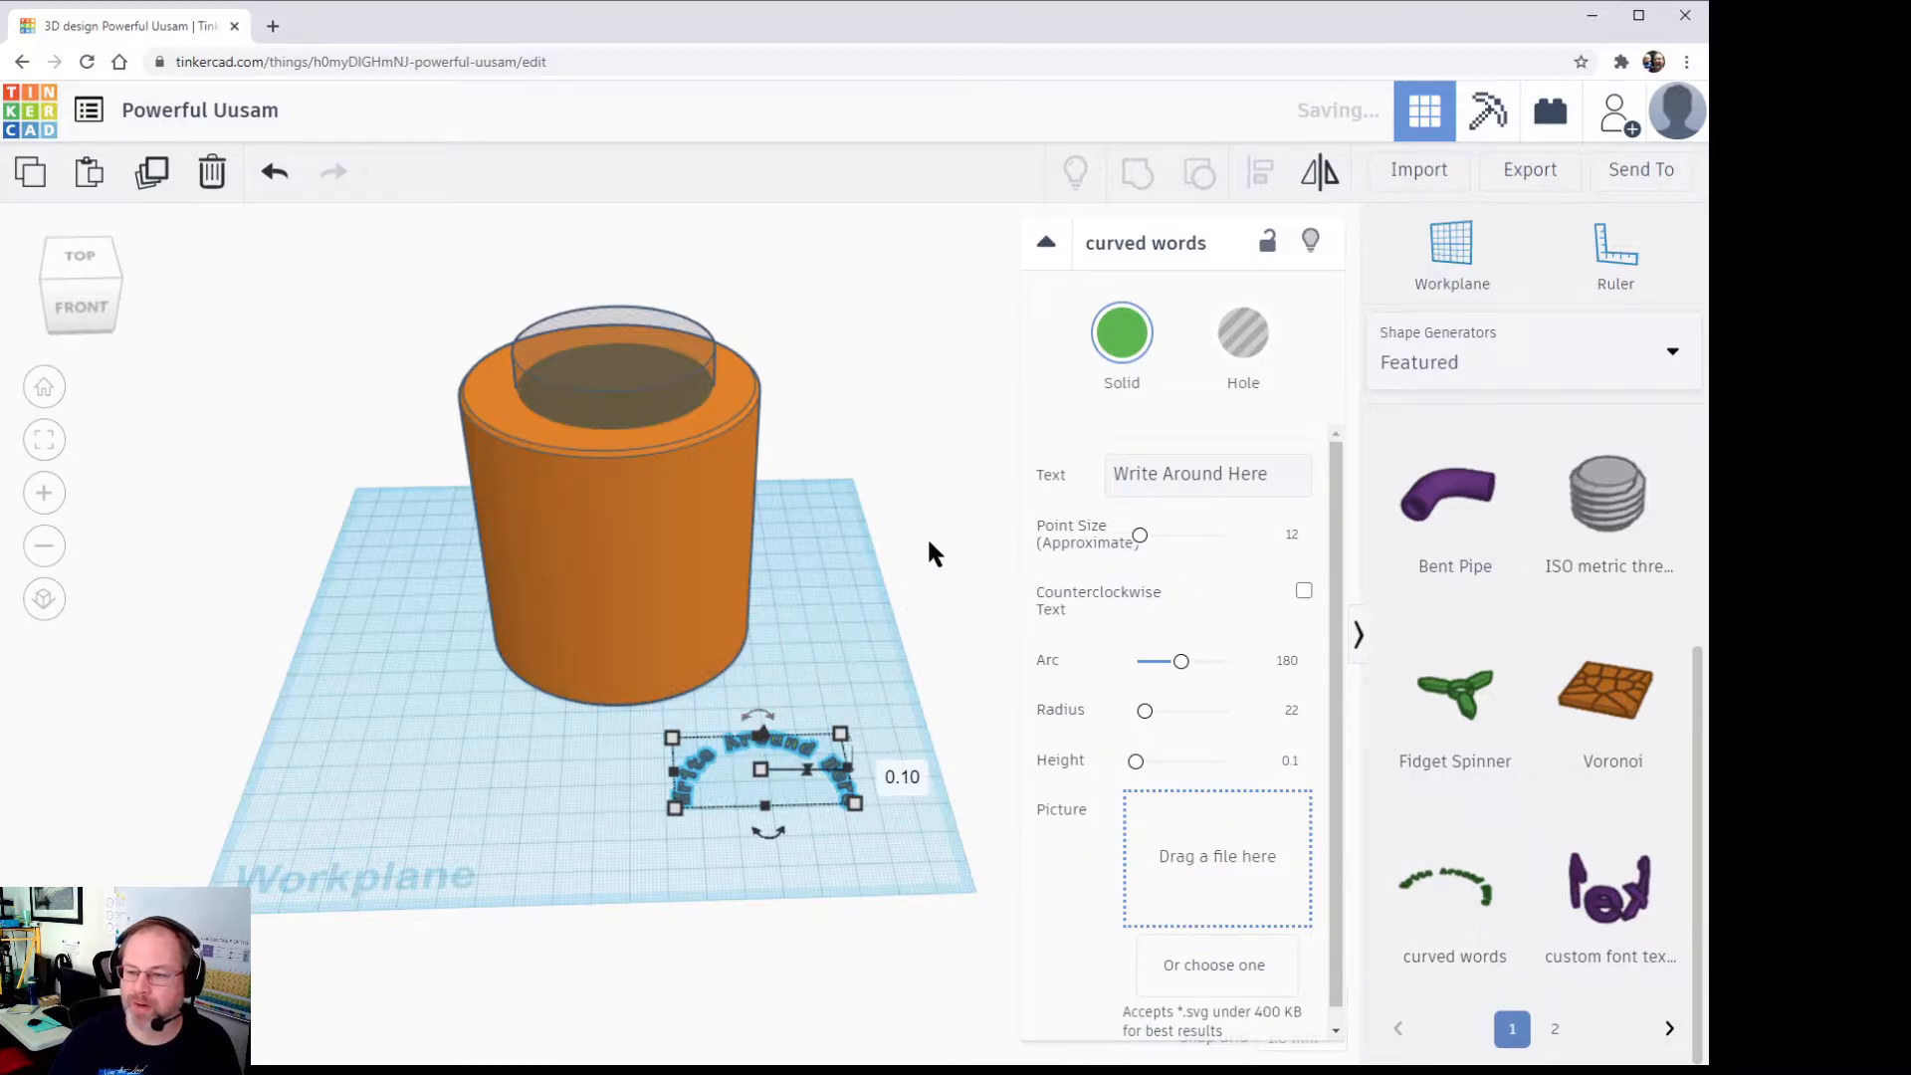
Step: Set the curved words' text to "World's Best Mom"
click(1294, 482)
drag(1284, 477, 1103, 480)
text(Wor)
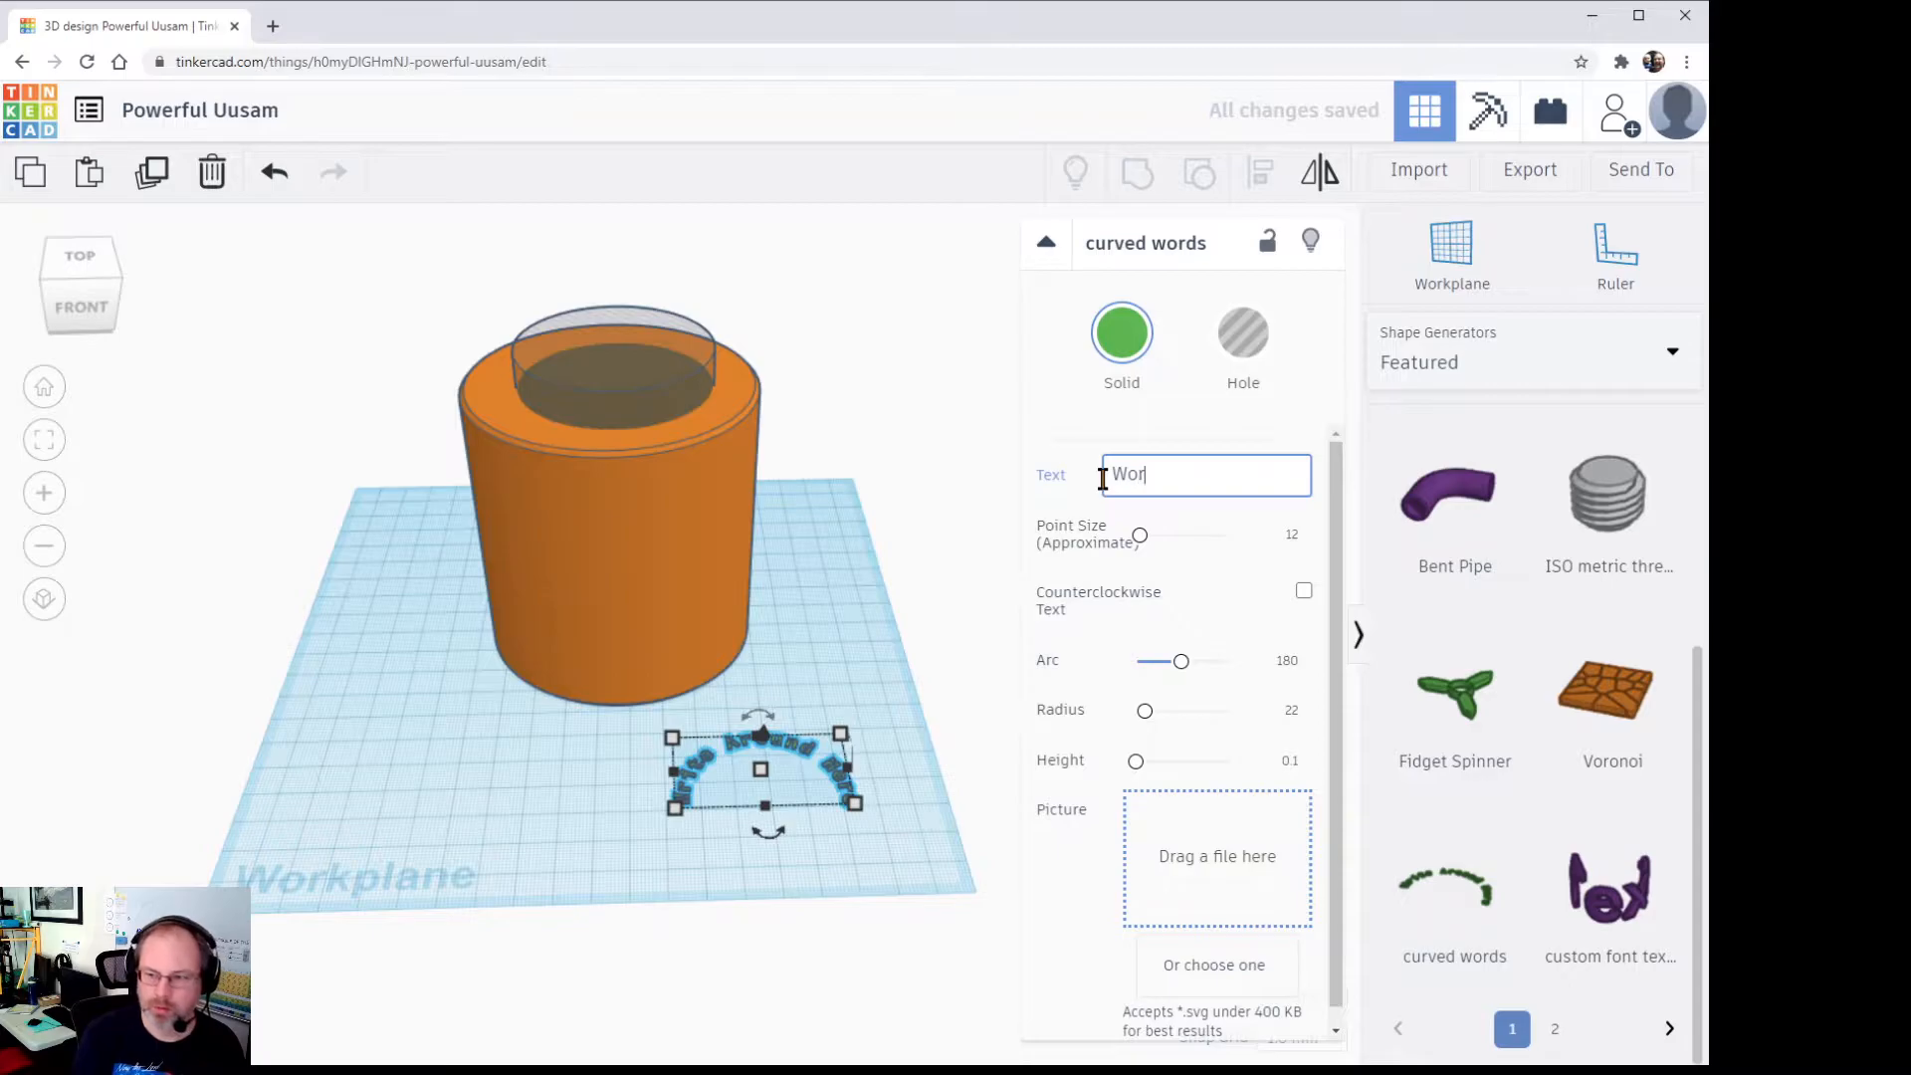
text(ld's Best Mom)
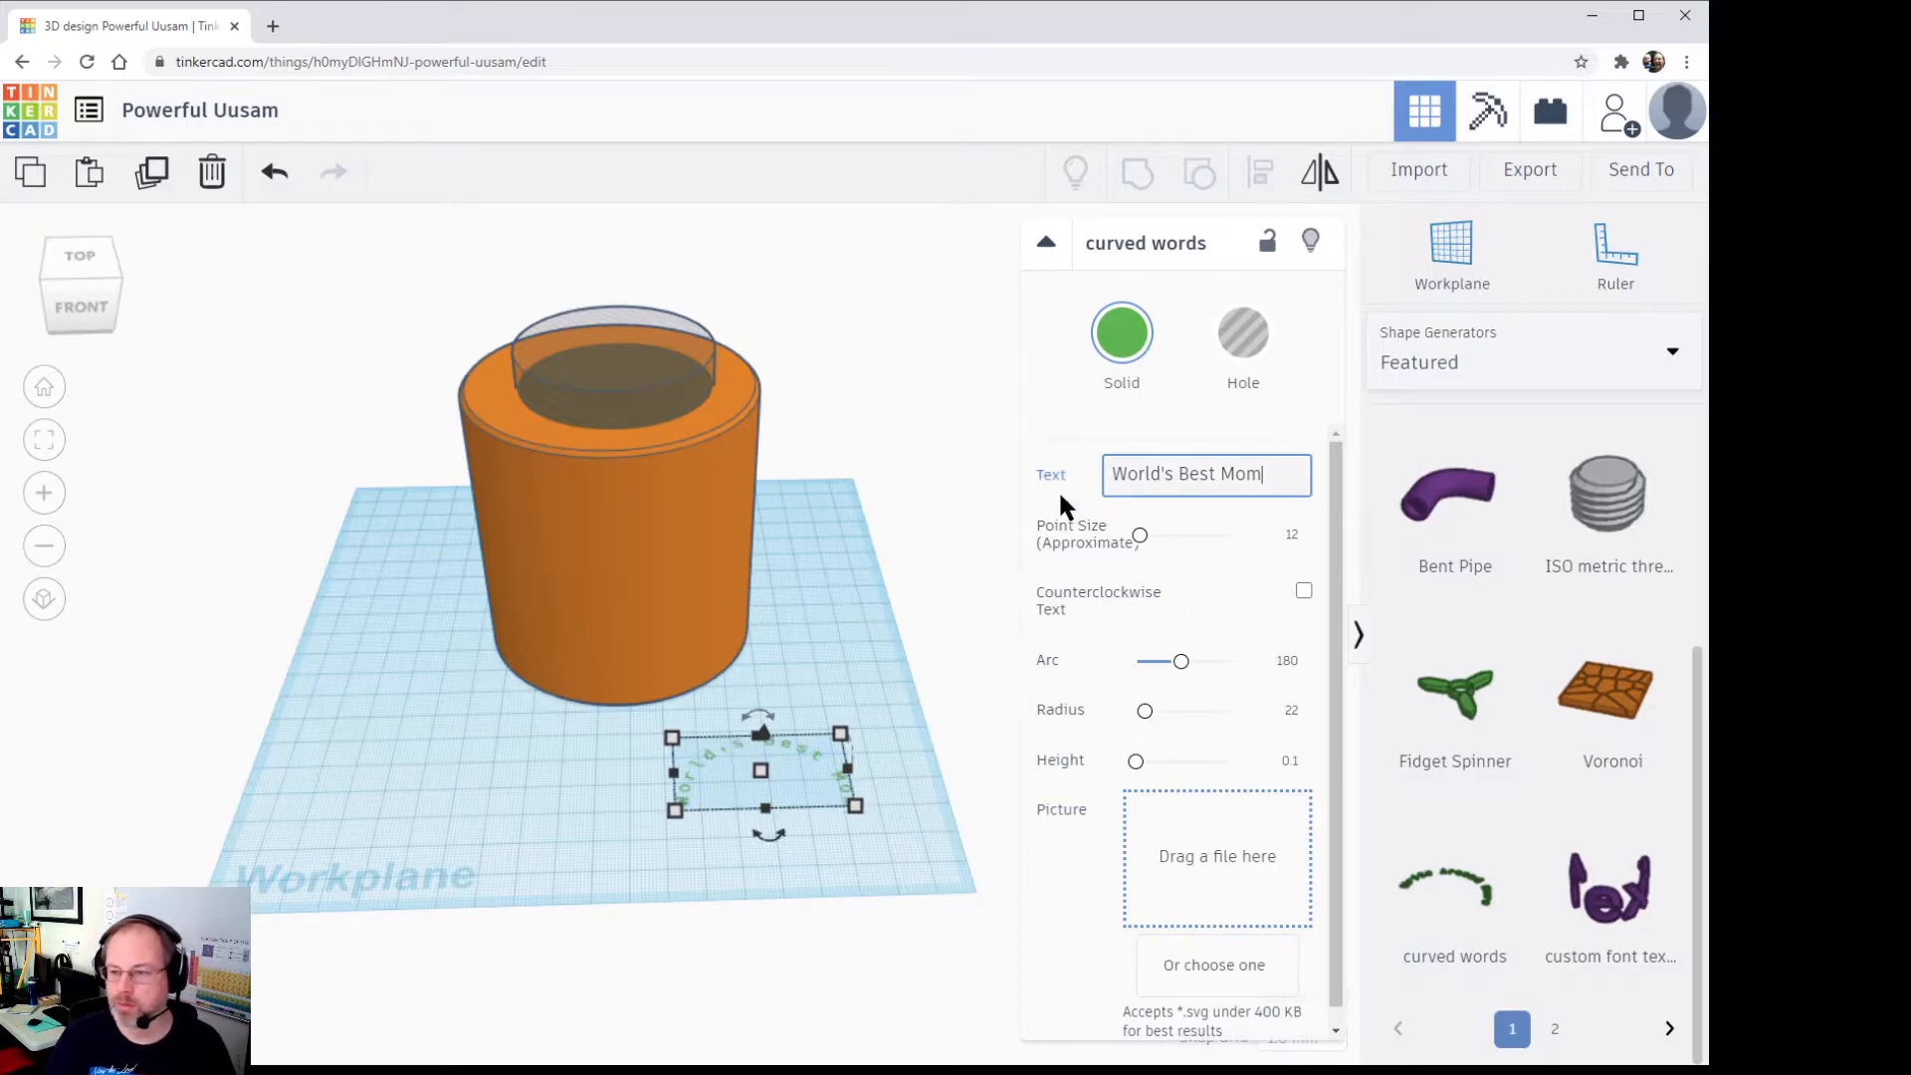
click(844, 637)
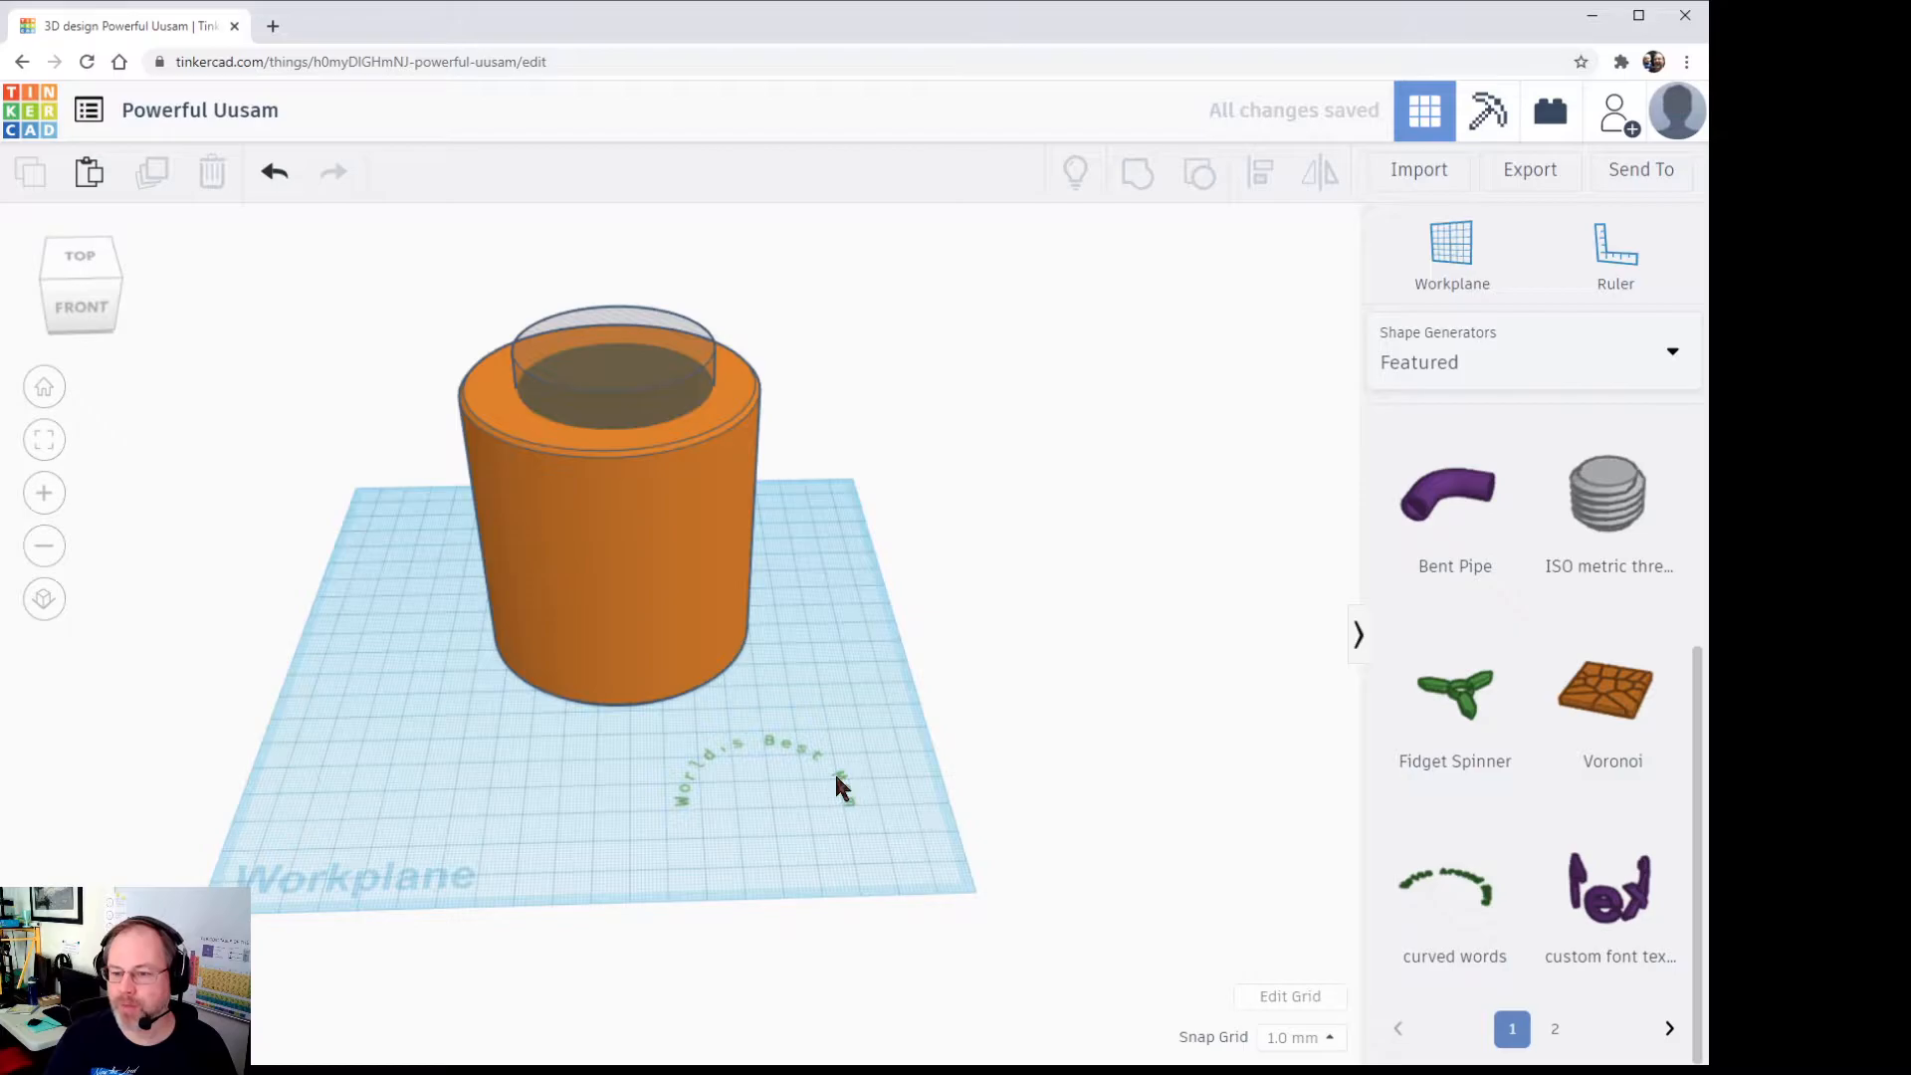
Step: Set the curved words' point size to 18 and their arc to 360 so the text forms a full circle
scroll(790, 736, up, 5)
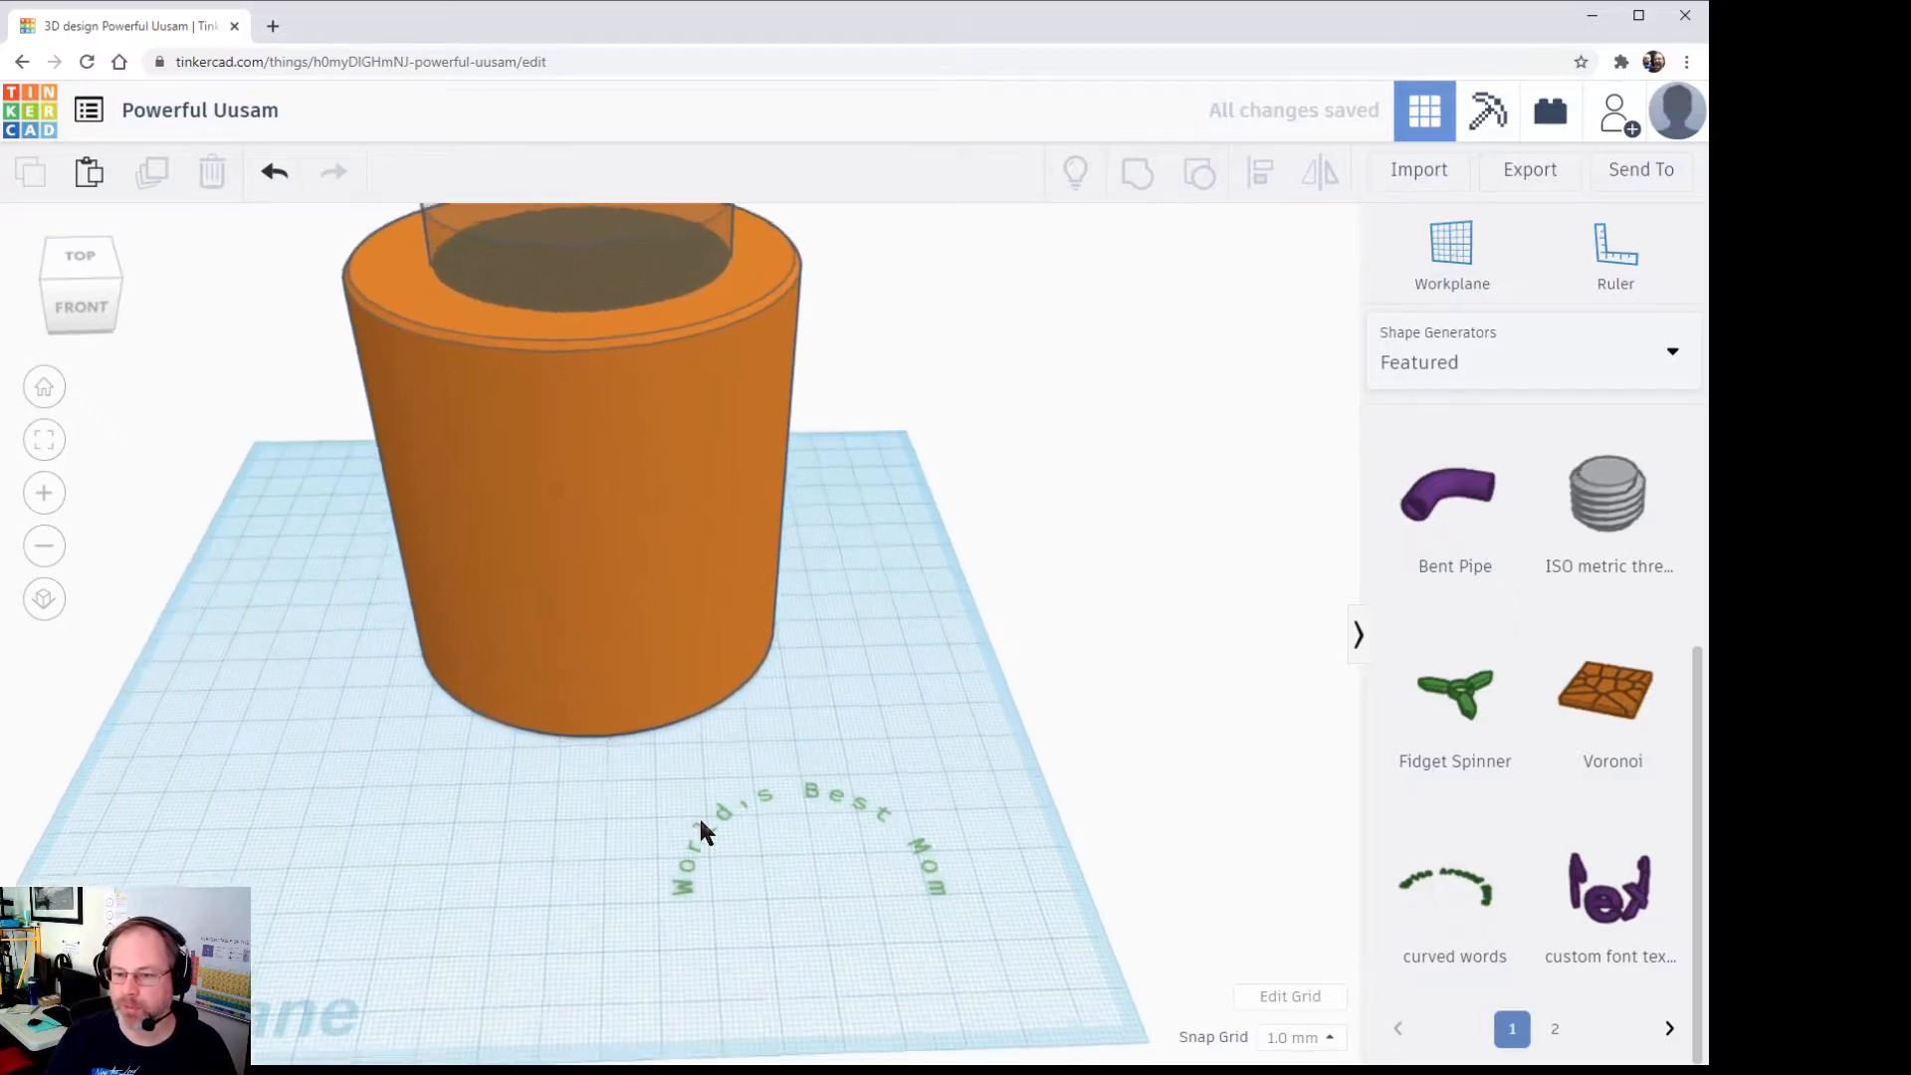
click(692, 880)
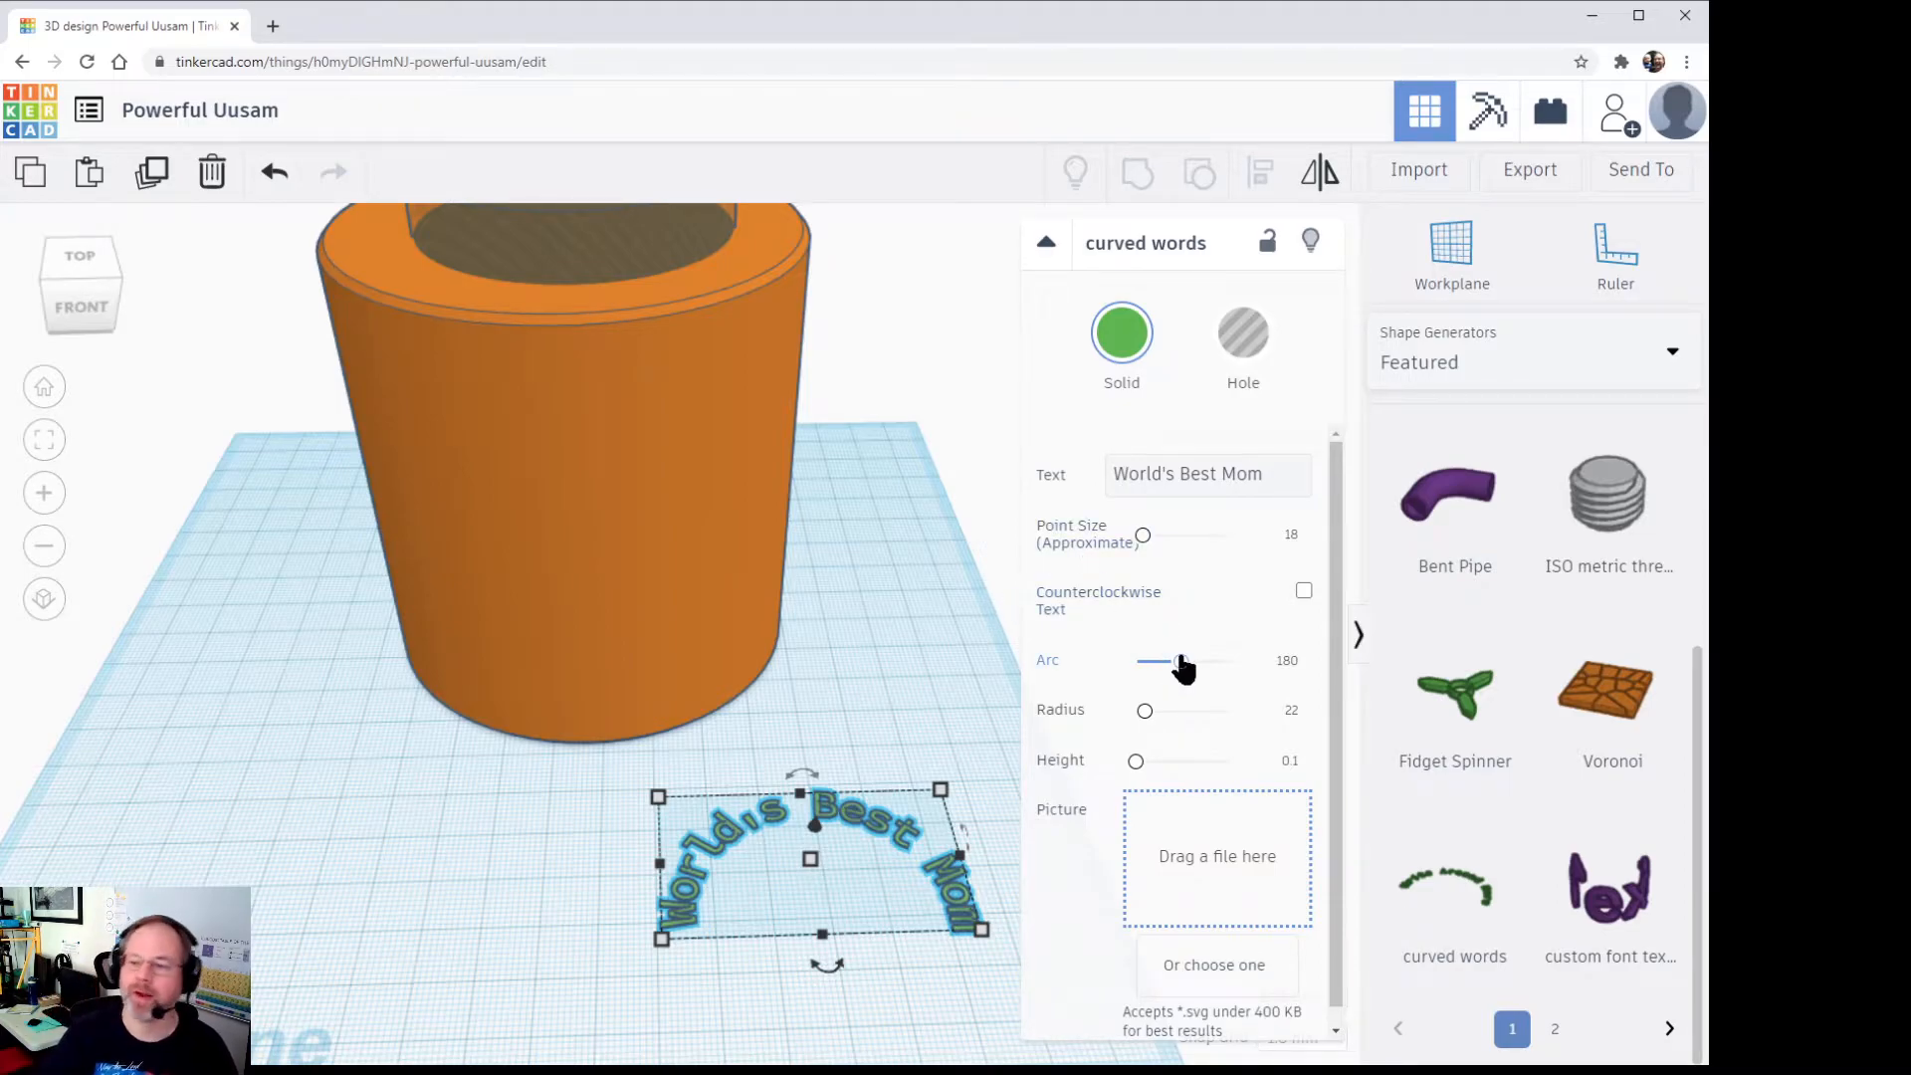
drag(1182, 665, 1240, 663)
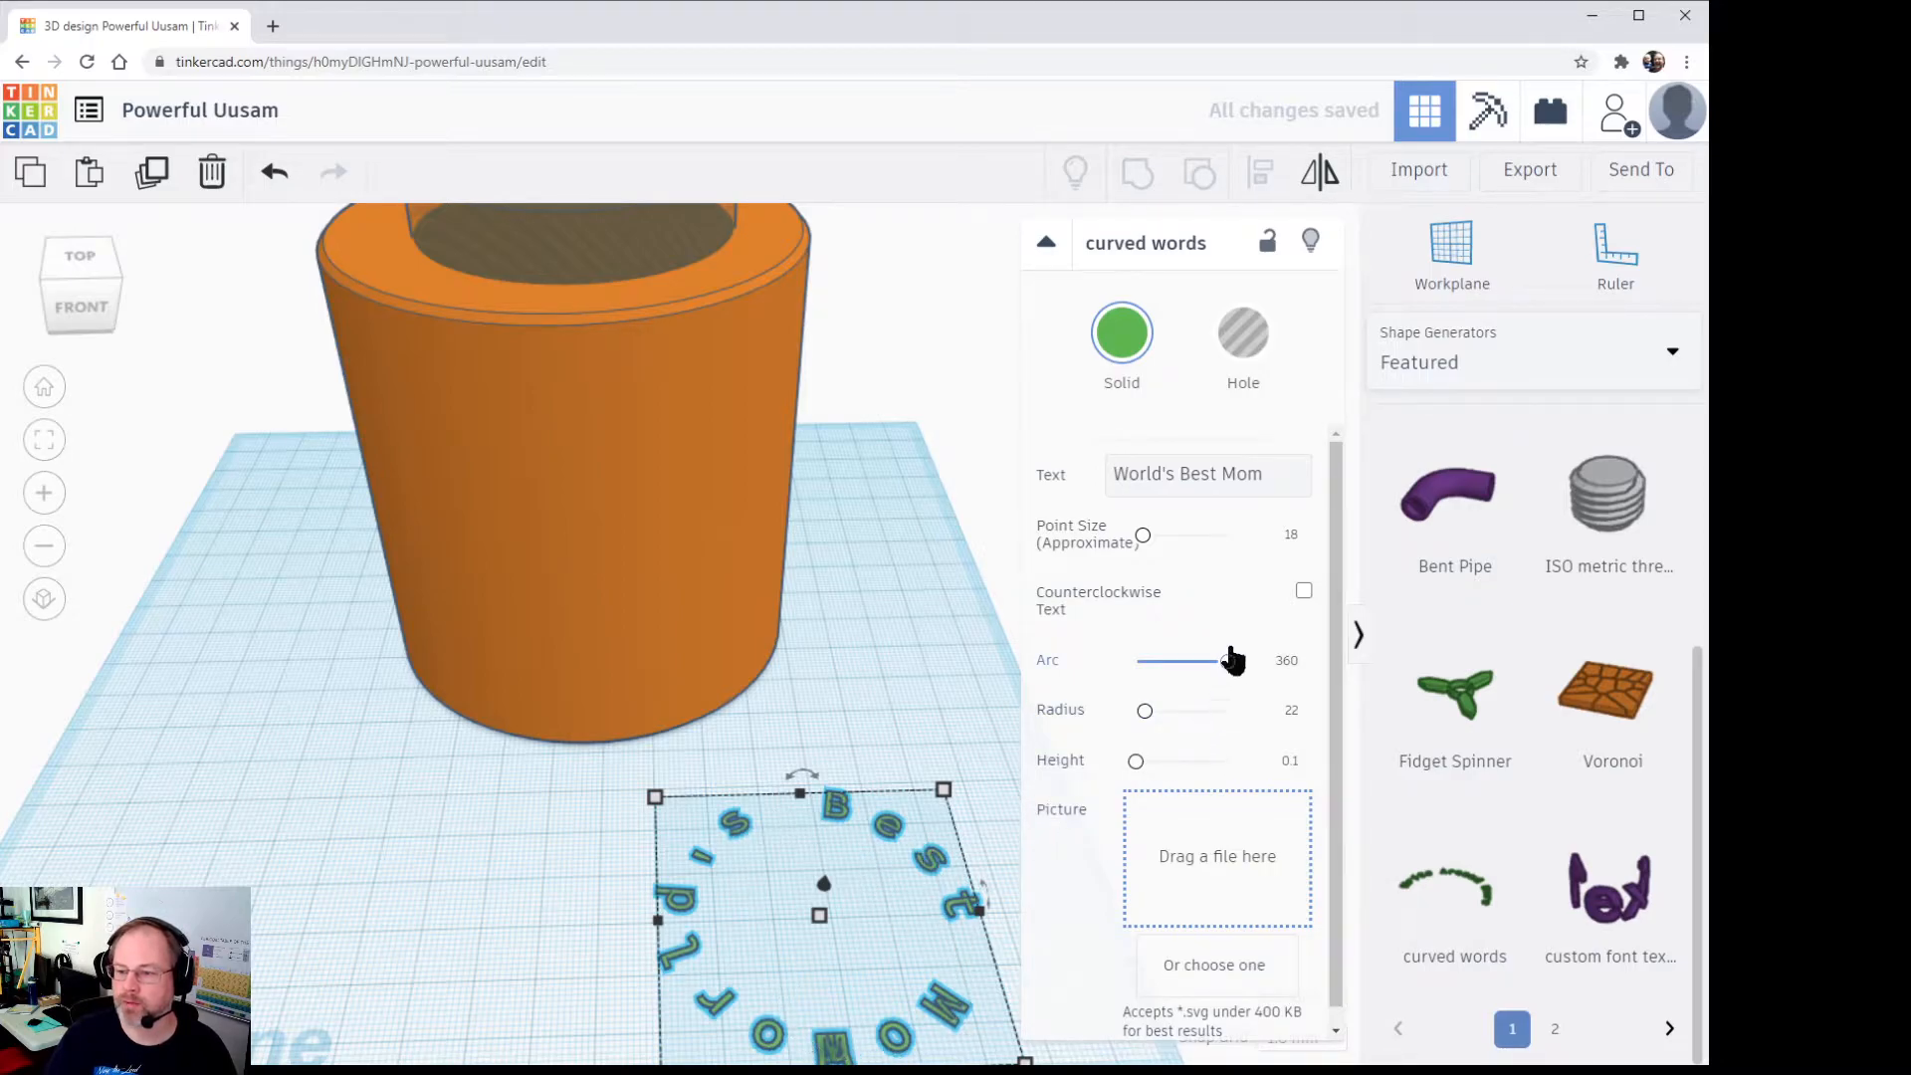
click(1262, 495)
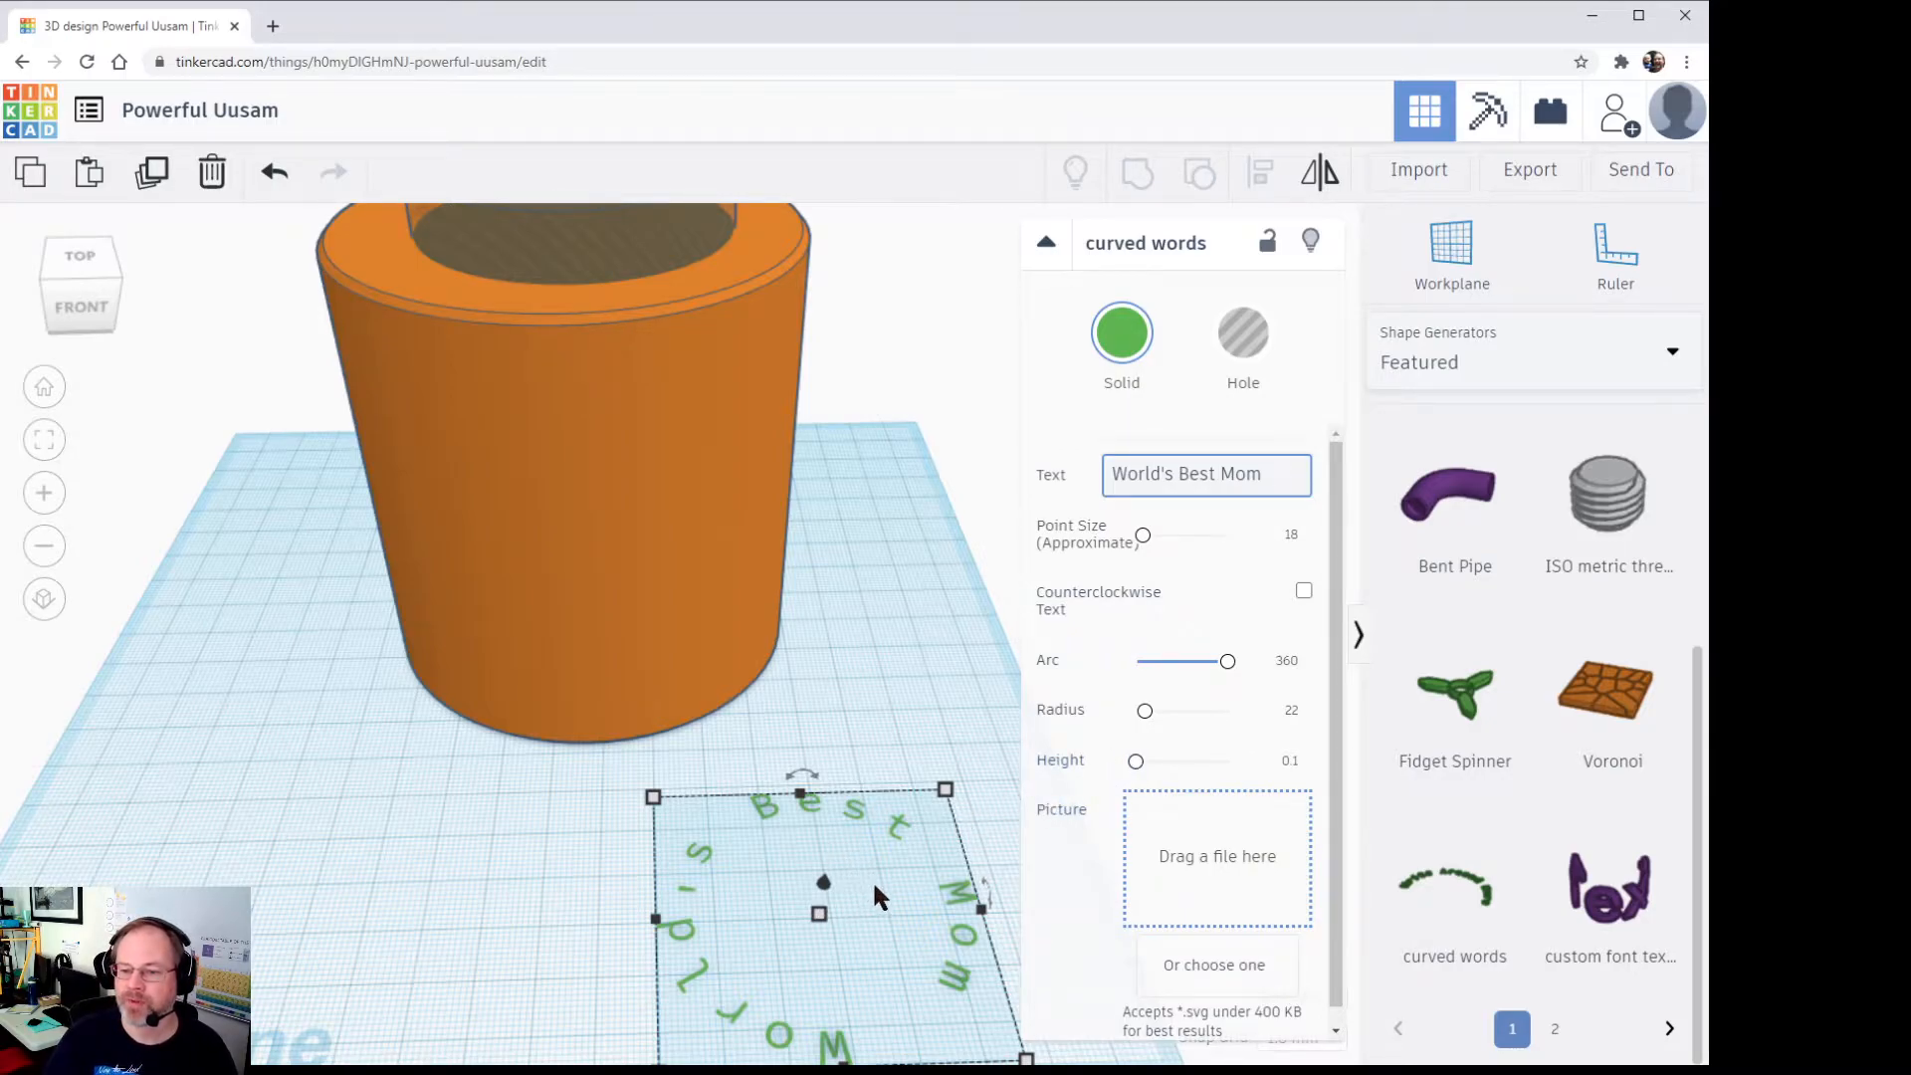
Step: Lift the curved words off the workplane and stretch the letters taller
drag(812, 887, 639, 580)
right_drag(636, 579, 554, 636)
scroll(553, 637, down, 5)
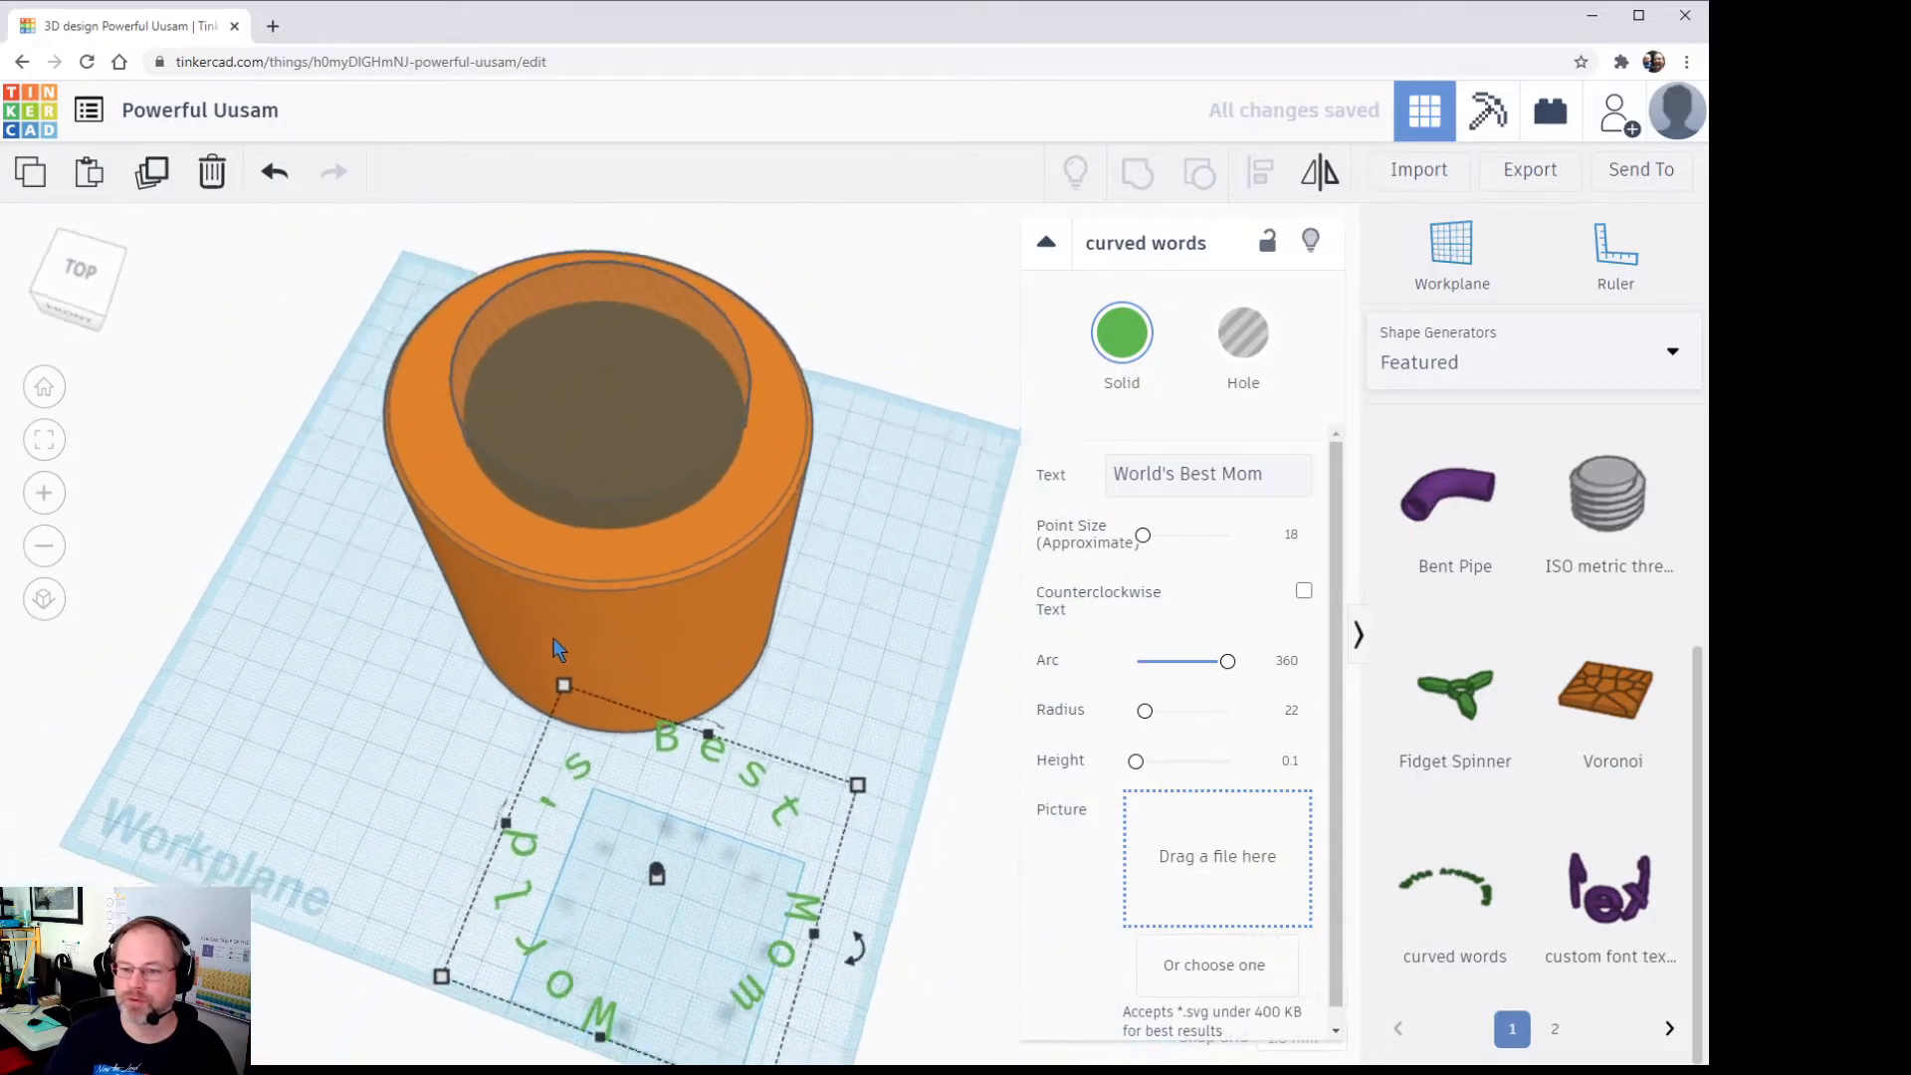
right_drag(657, 565, 641, 637)
click(651, 847)
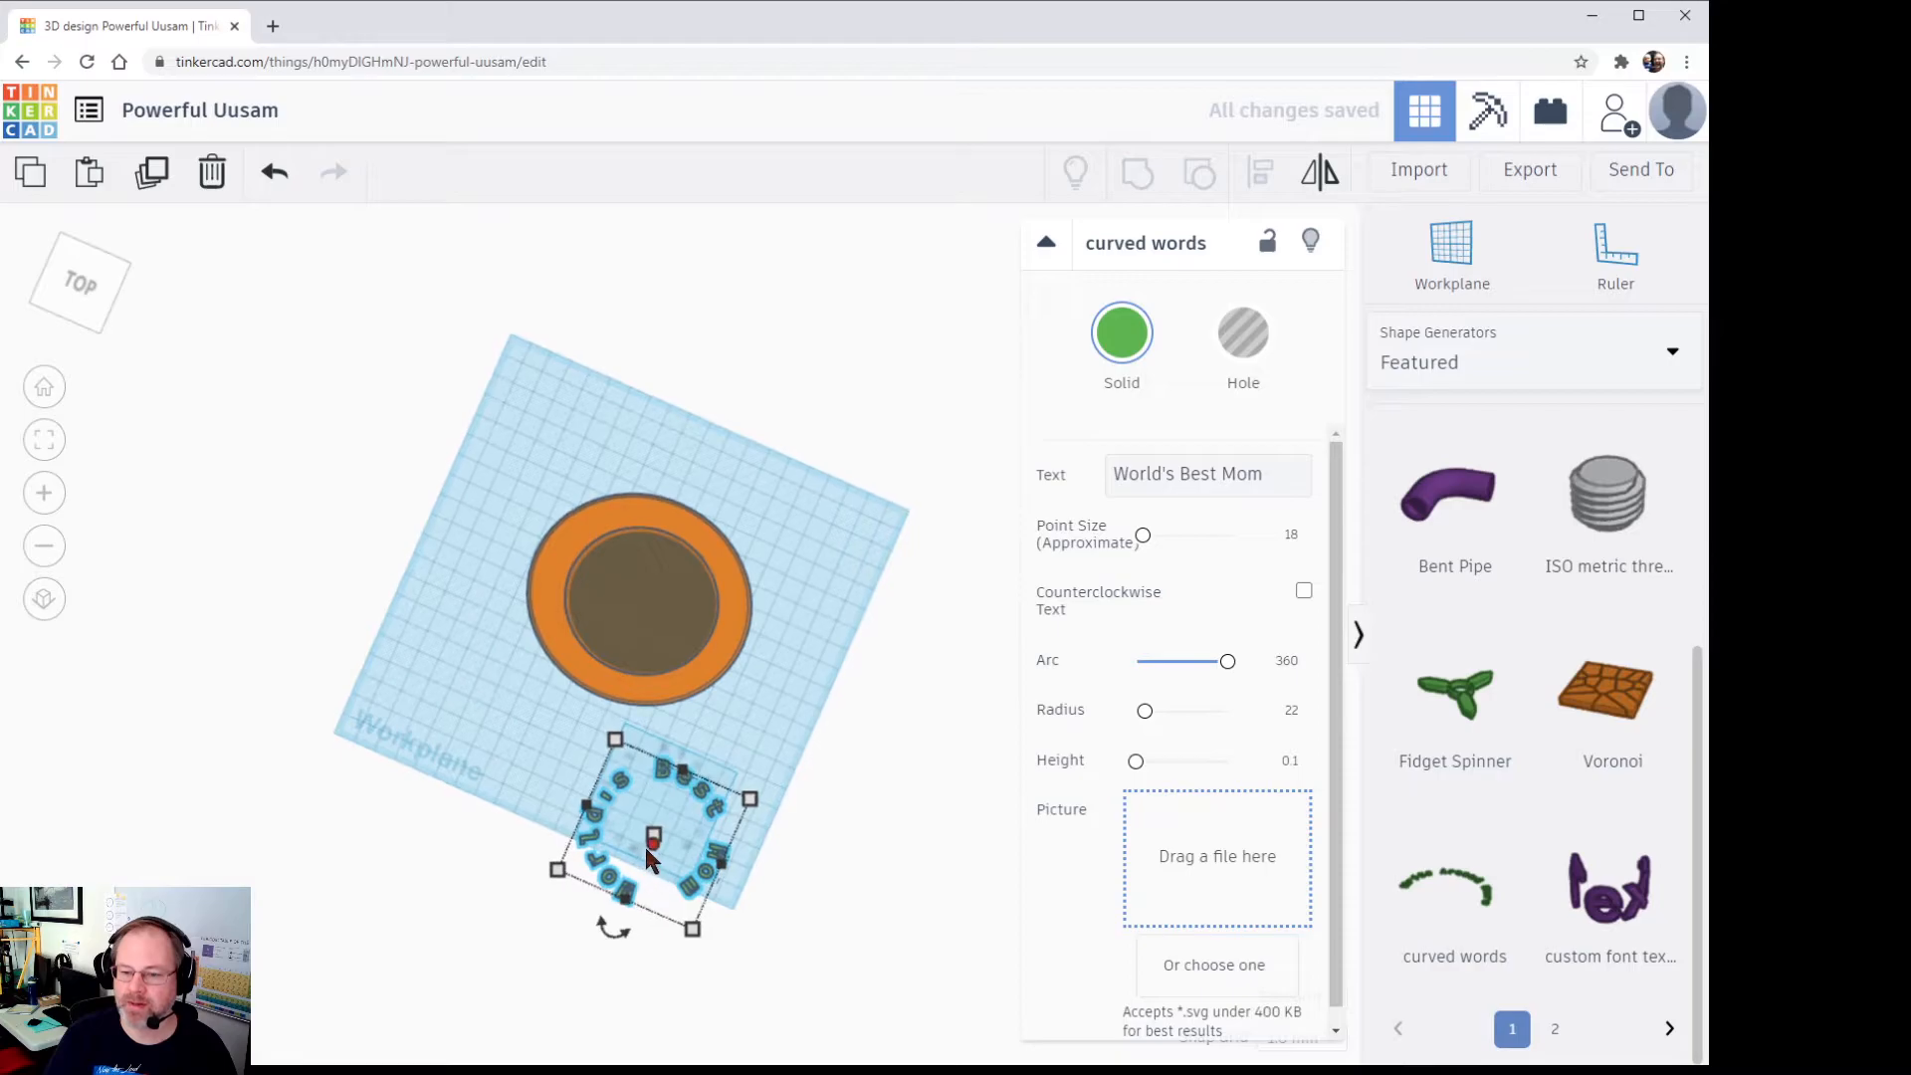
mouse_move(652, 848)
mouse_down()
mouse_move(669, 736)
mouse_move(683, 838)
mouse_up()
scroll(707, 767, up, 2)
right_drag(708, 777, 752, 642)
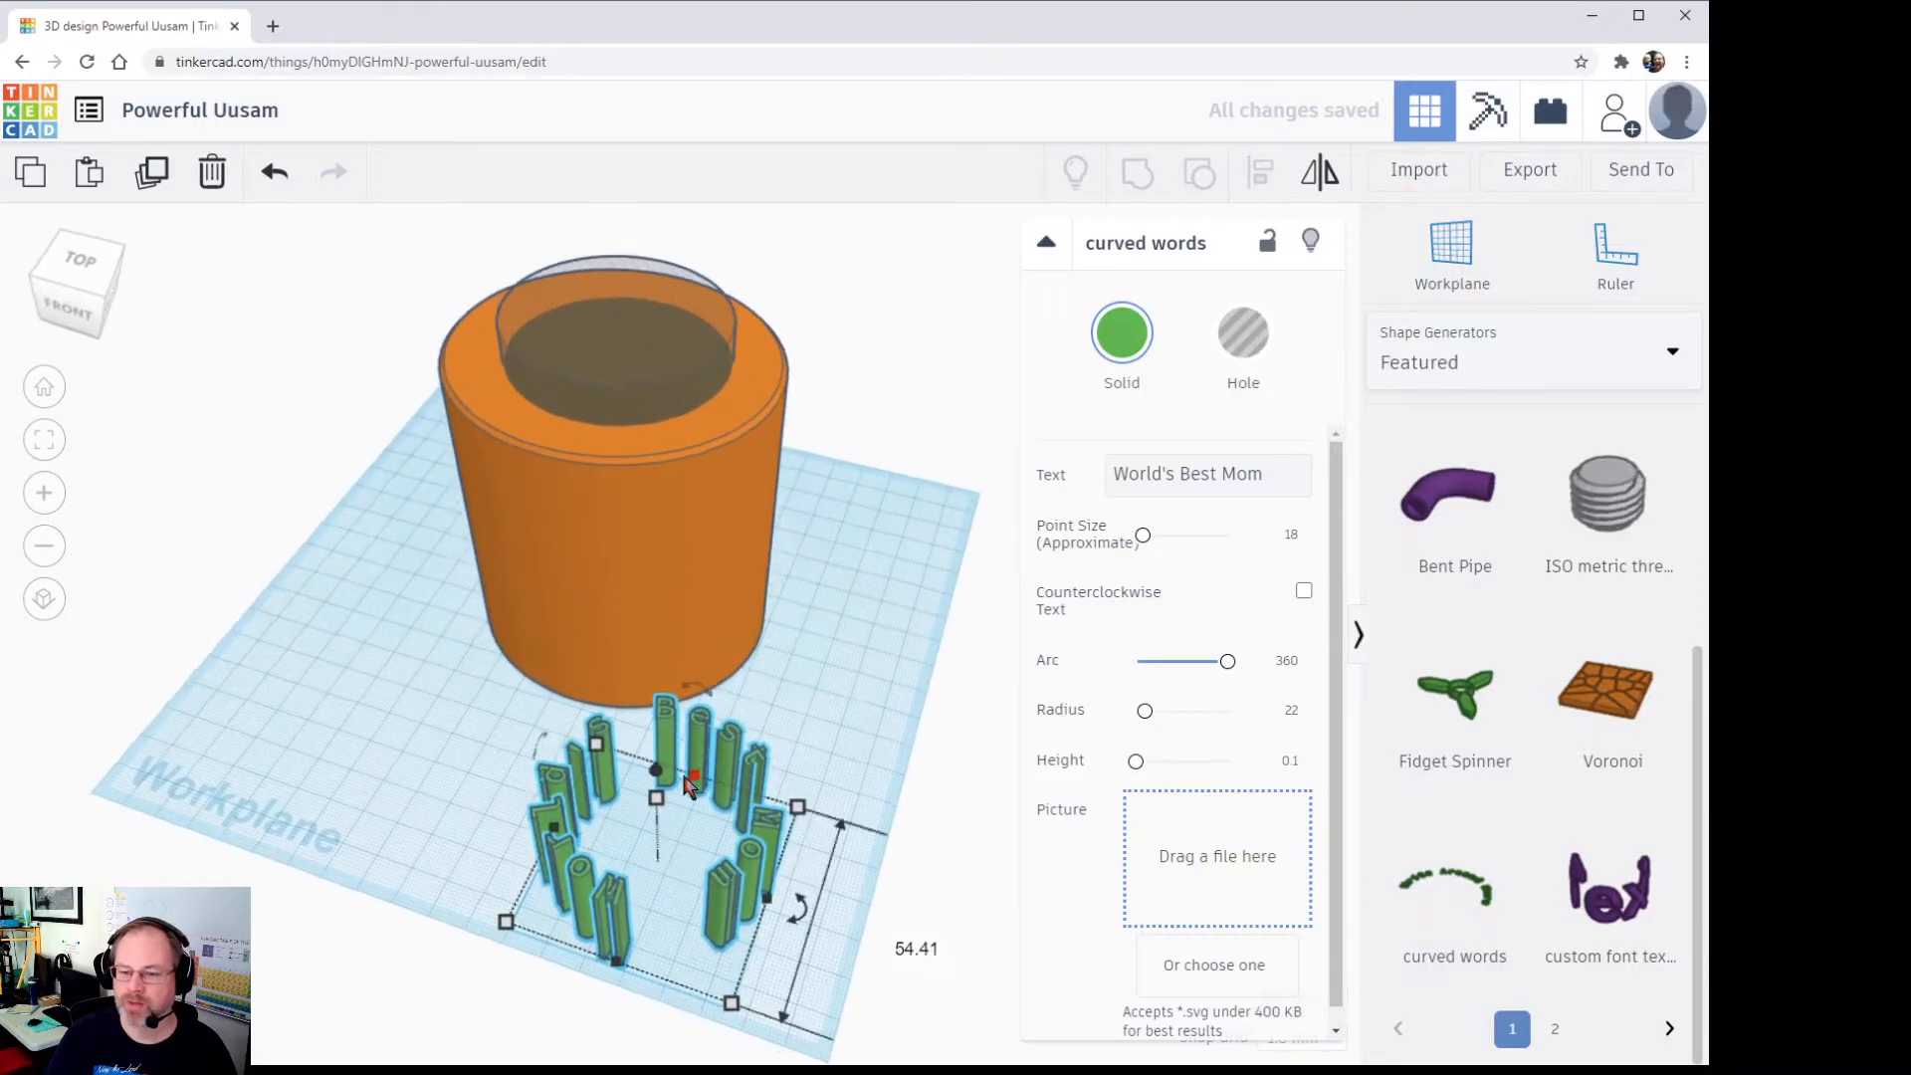
Step: Raise the ring of letters to the cylinder's rim height and move it roughly centred over the cylinder
drag(665, 778, 764, 534)
right_drag(764, 535, 664, 708)
drag(544, 785, 751, 373)
right_drag(751, 373, 876, 593)
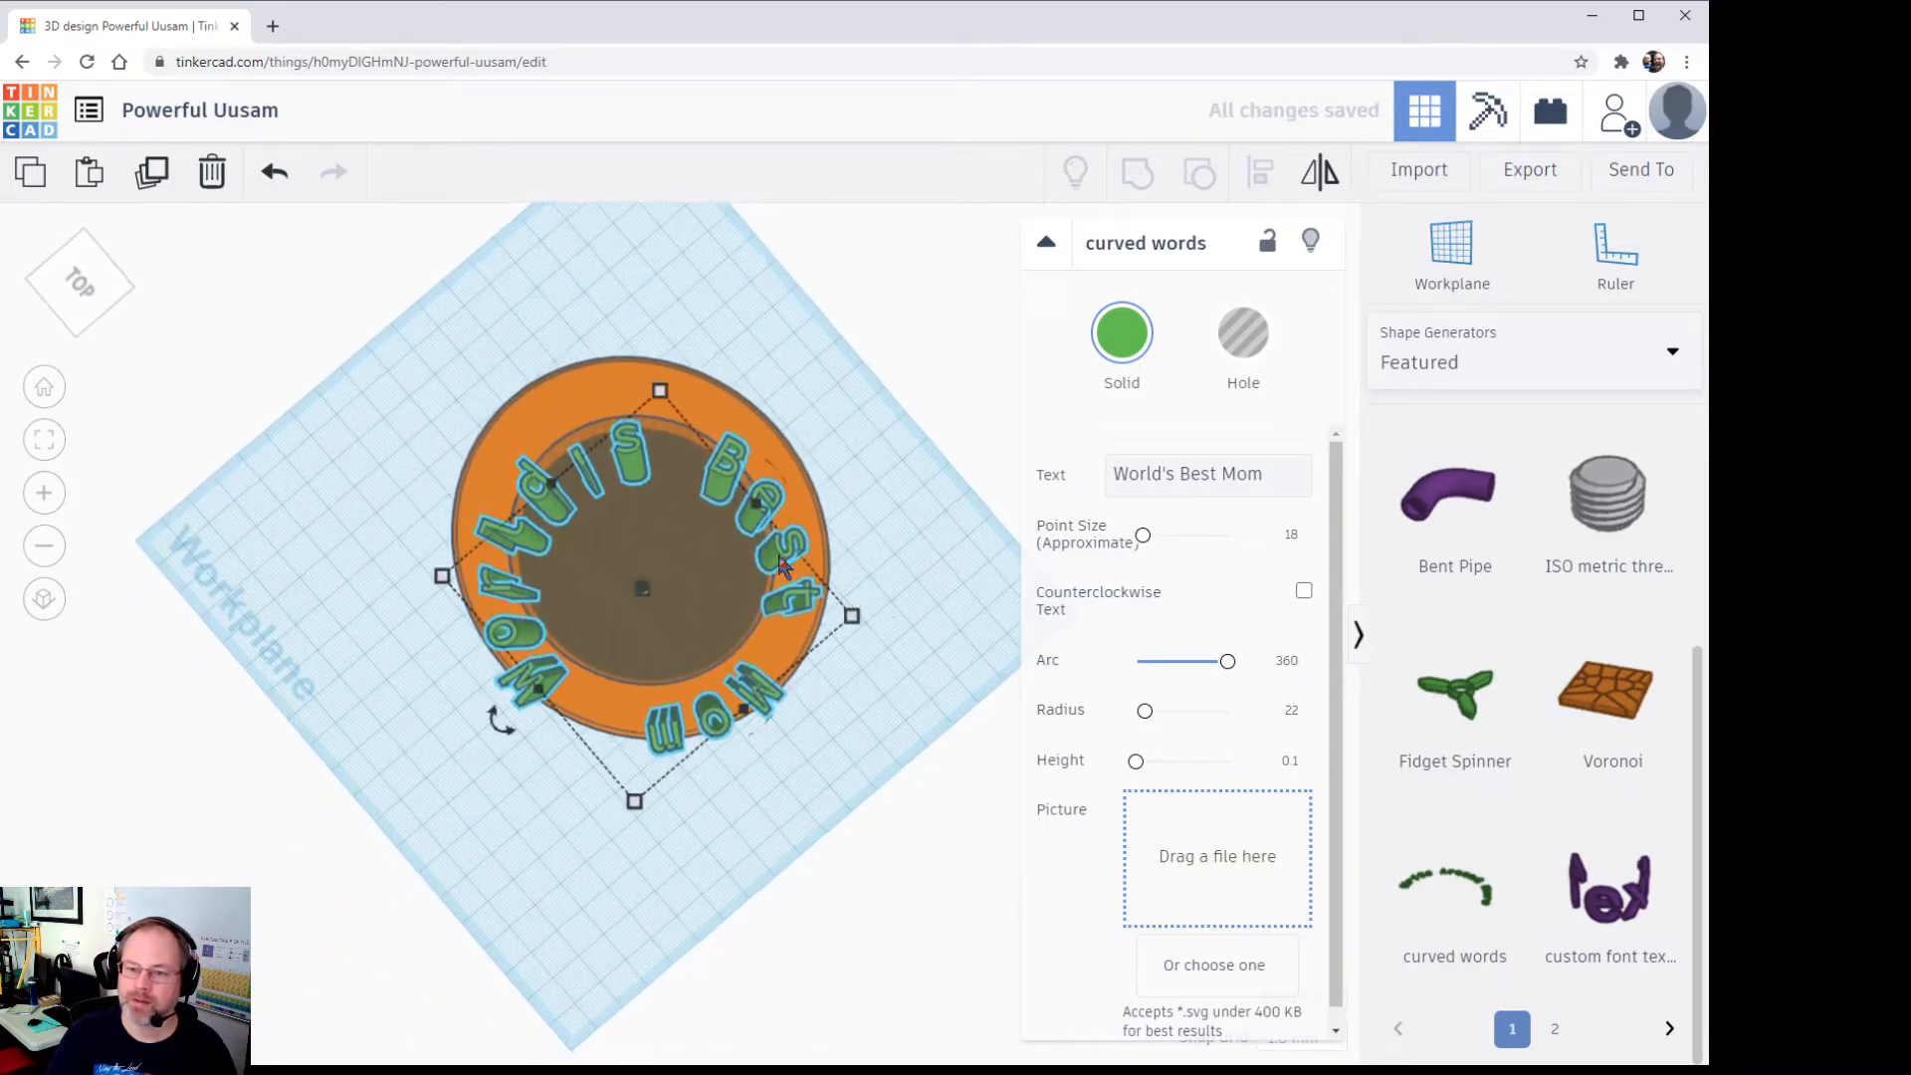
drag(758, 518, 705, 430)
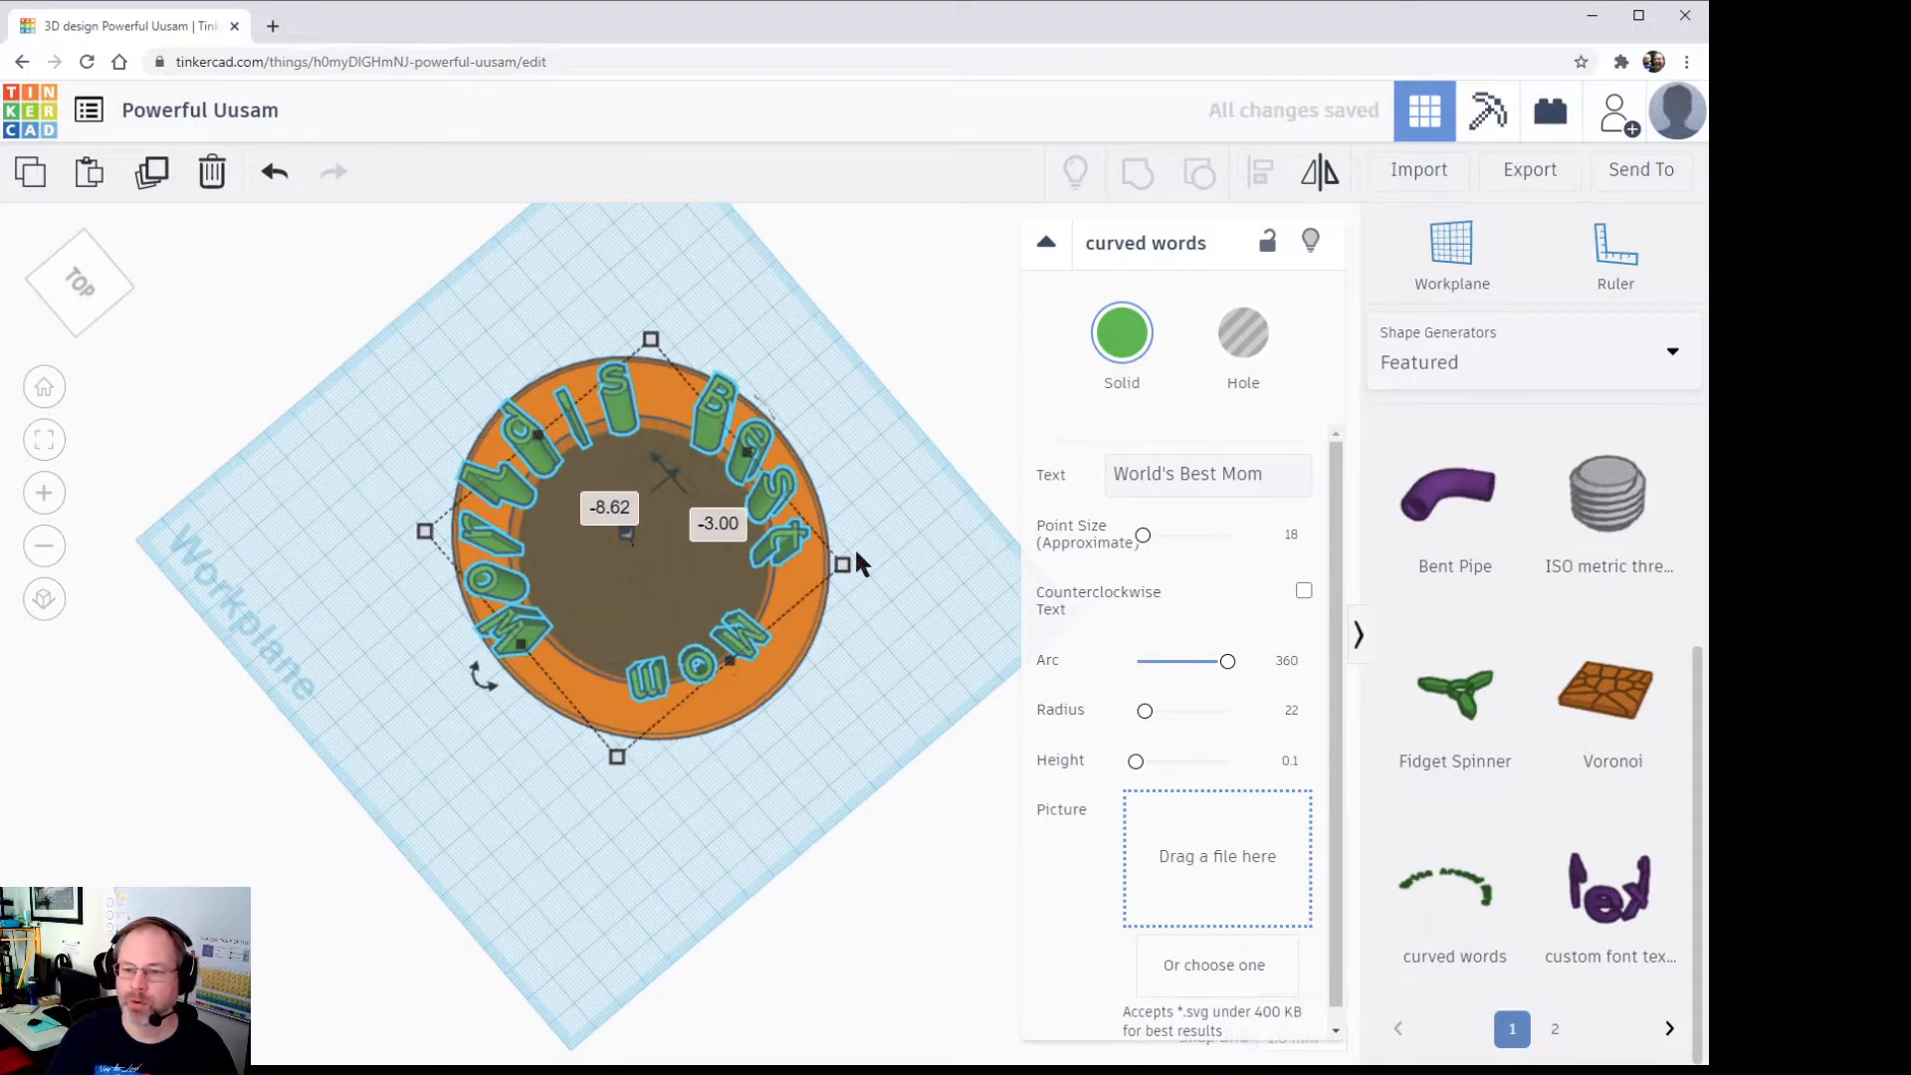
Step: Try a radius of 30 for the curved words
click(1294, 713)
text(30)
key(Return)
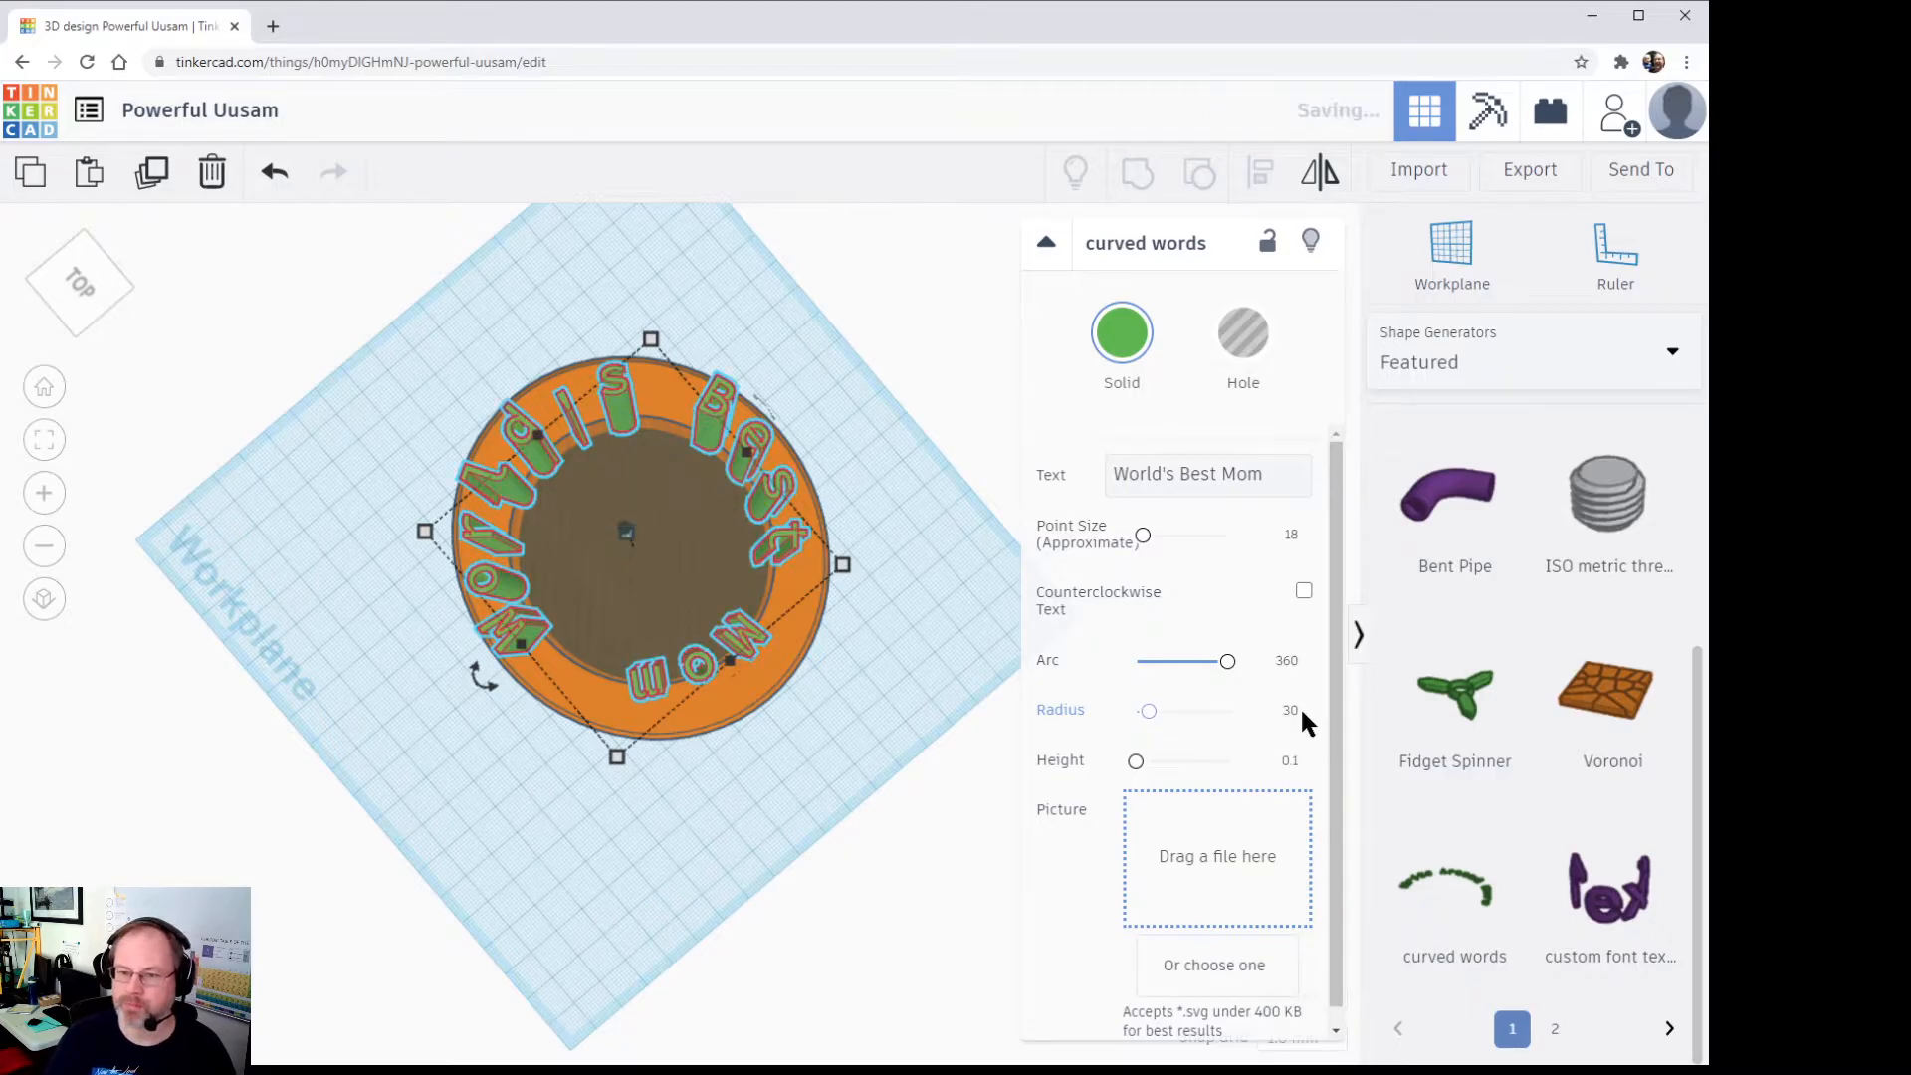
Step: Set the curved words' radius to 28
right_drag(841, 737, 591, 629)
click(1290, 711)
text(28)
key(Return)
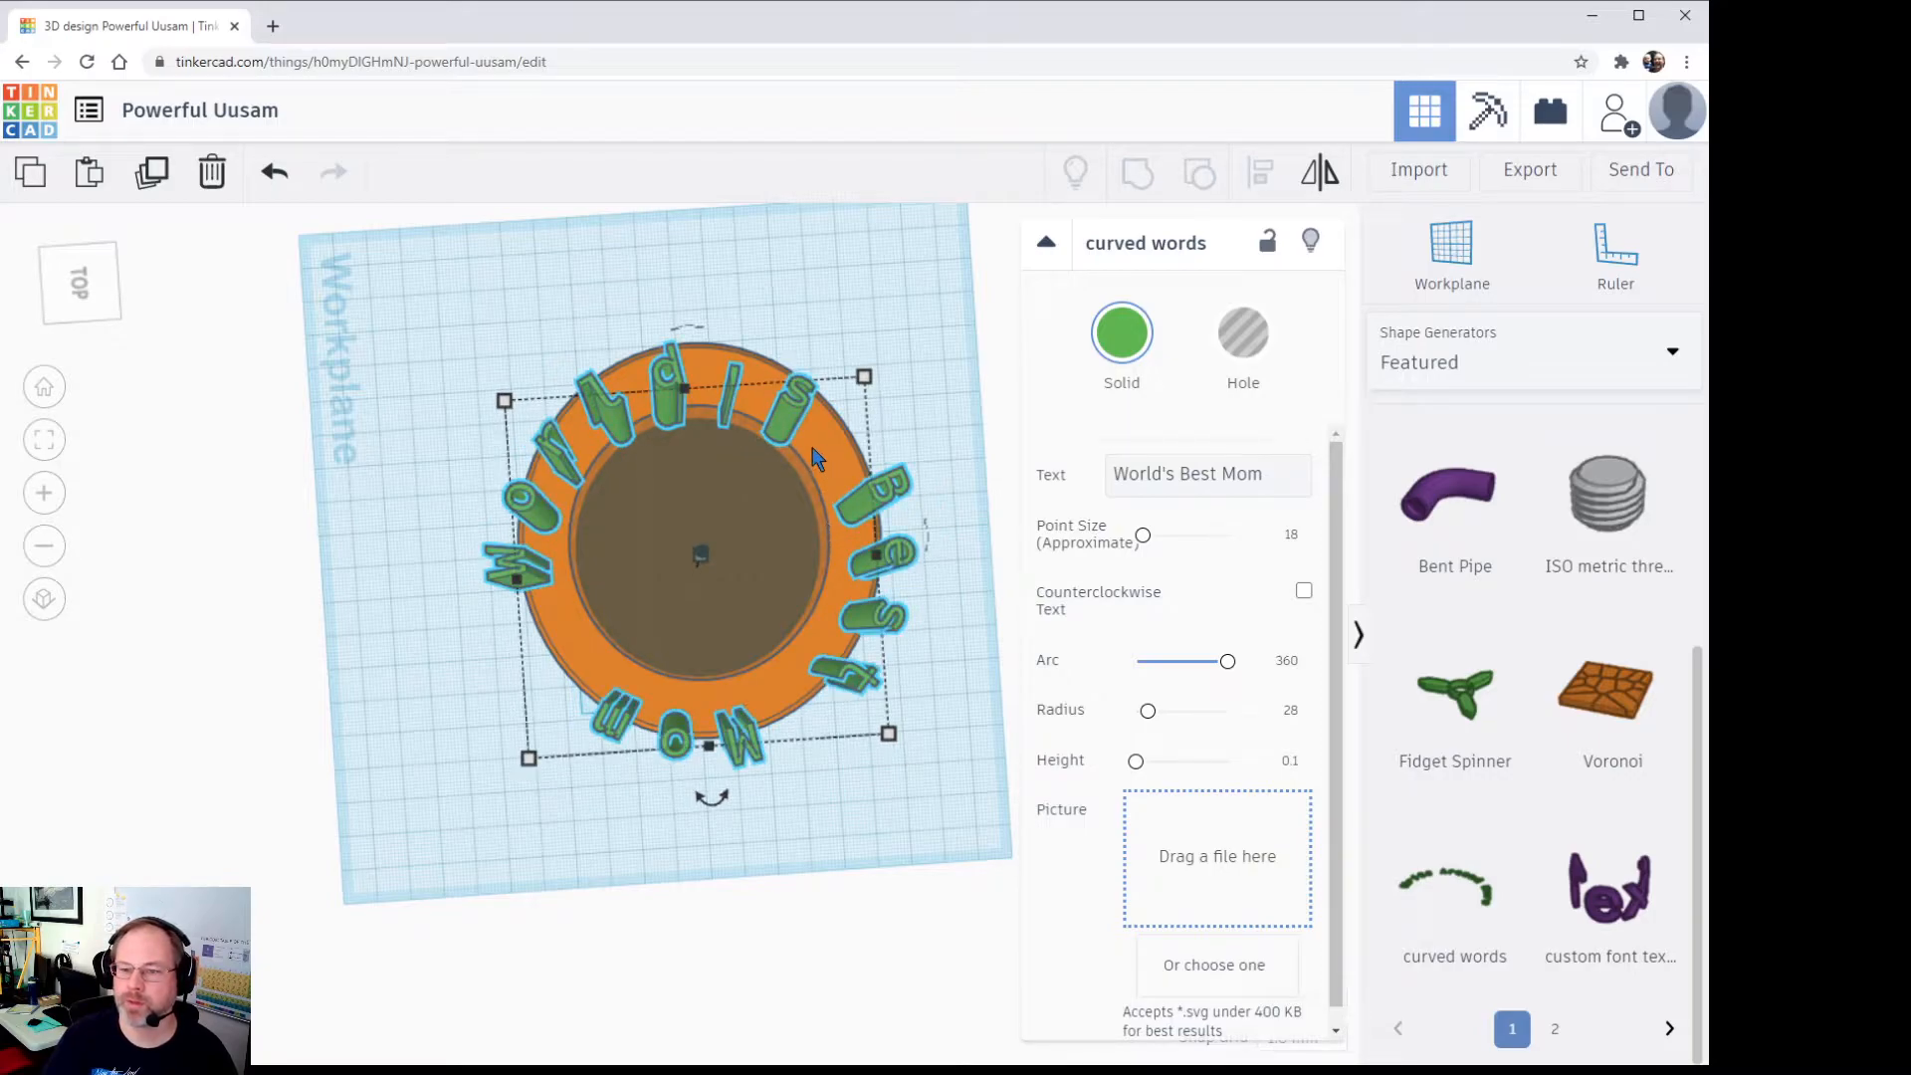
Step: Recentre the ring of letters over the cylinder's rim and lower it into the solid
drag(786, 435, 792, 407)
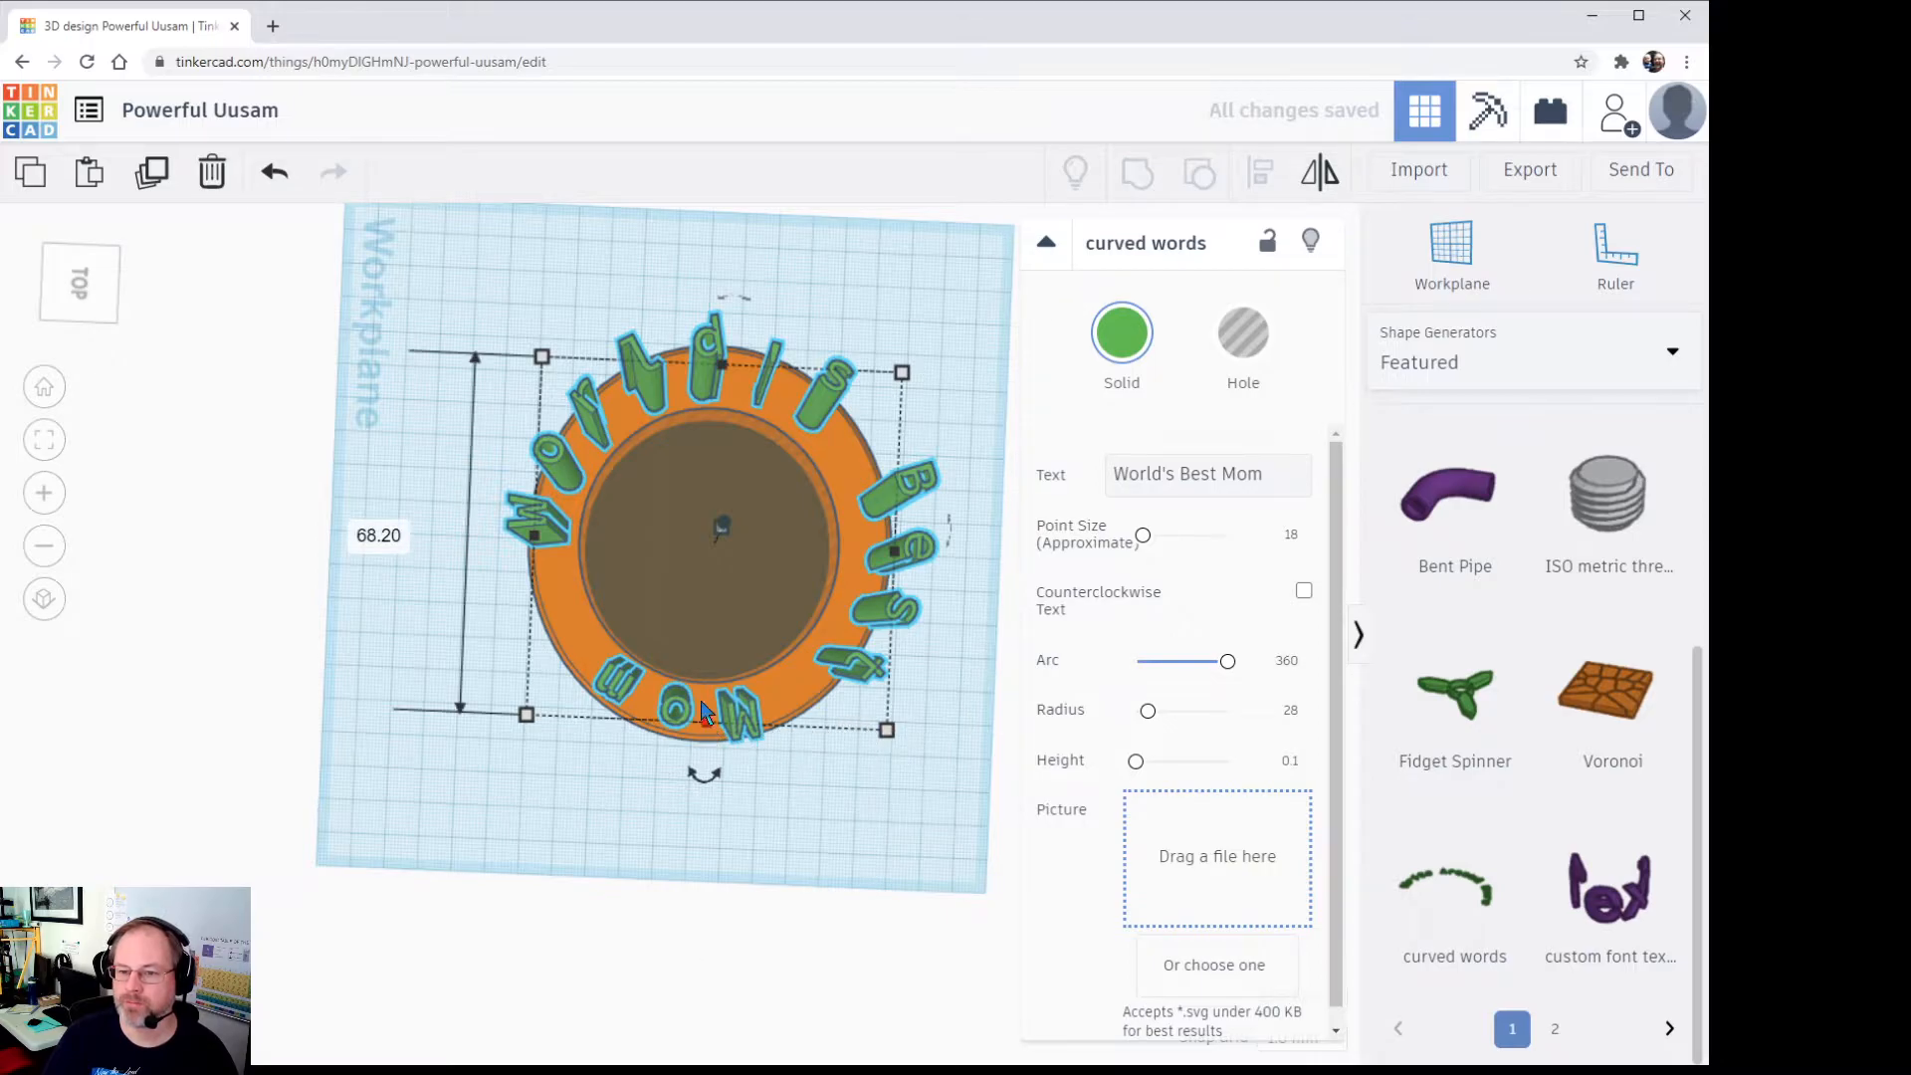
right_drag(625, 472, 810, 567)
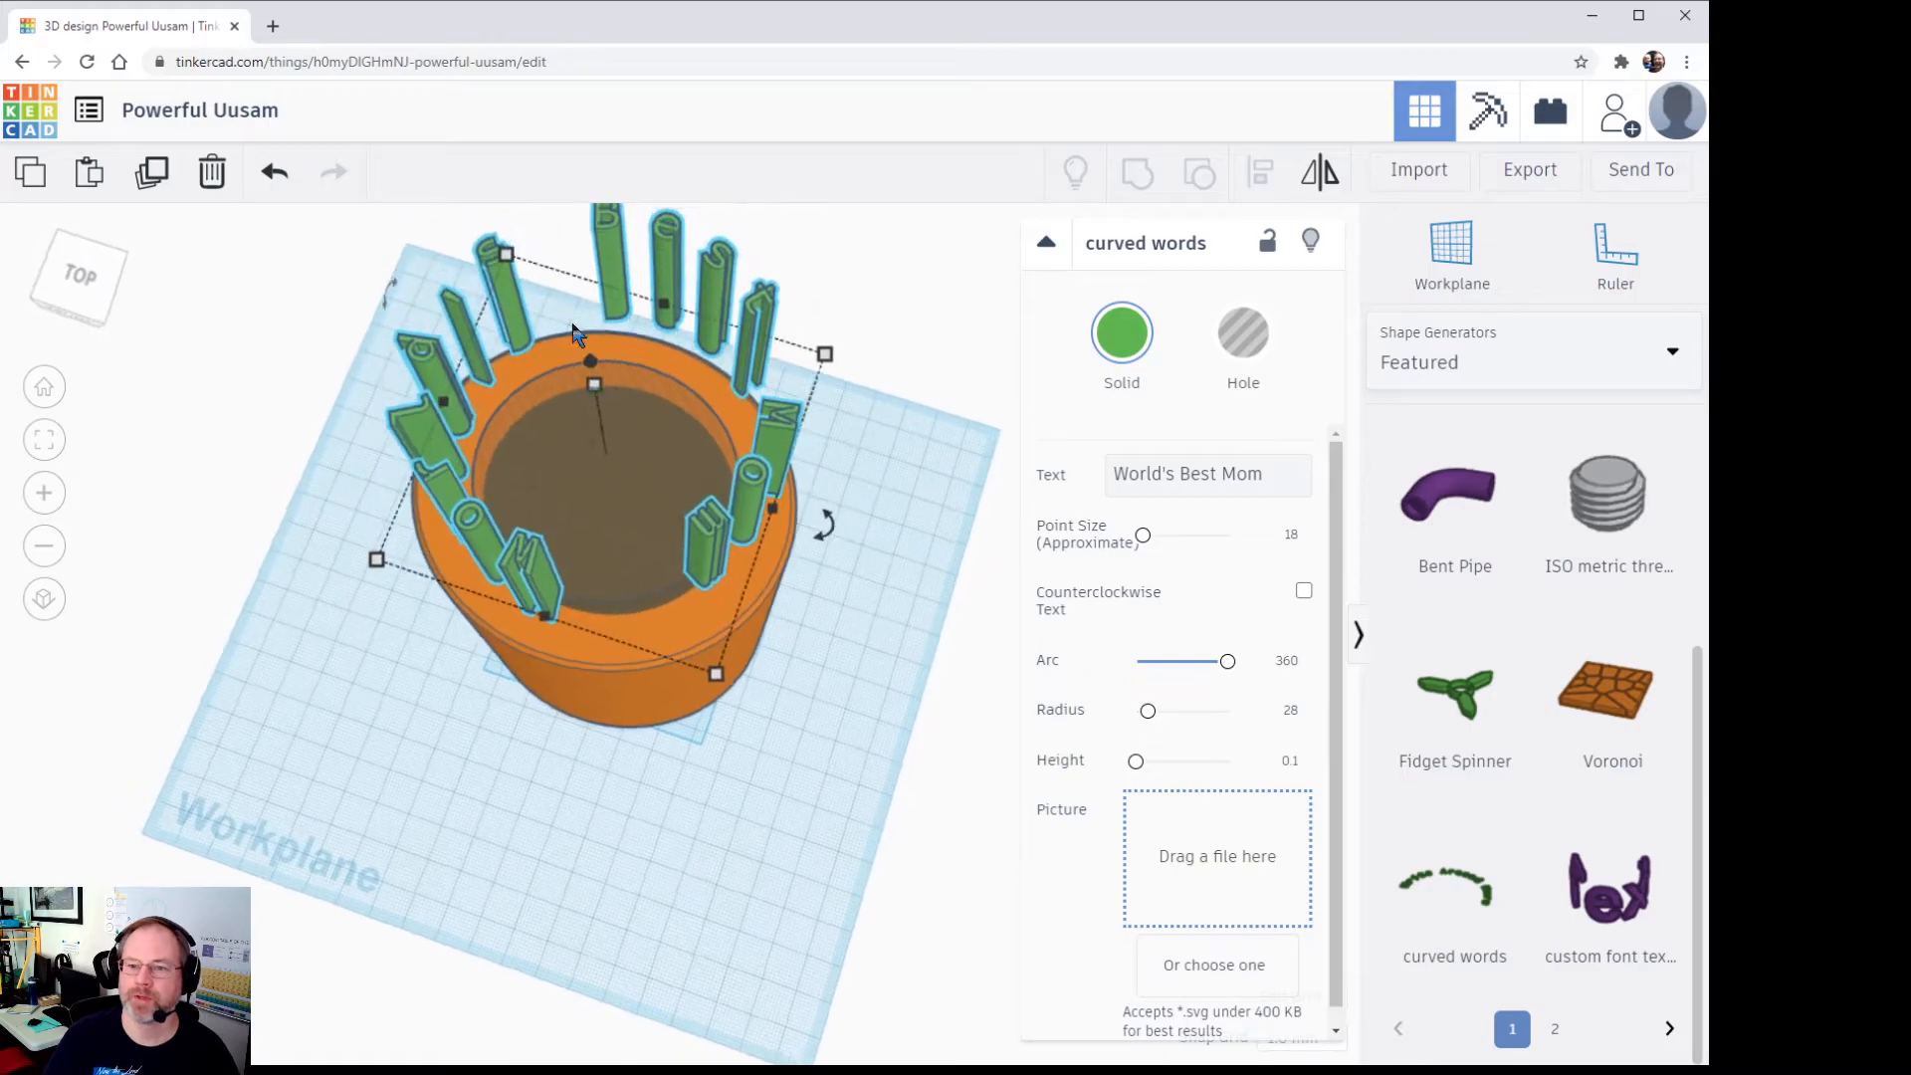
drag(600, 370, 569, 476)
right_drag(774, 768, 751, 866)
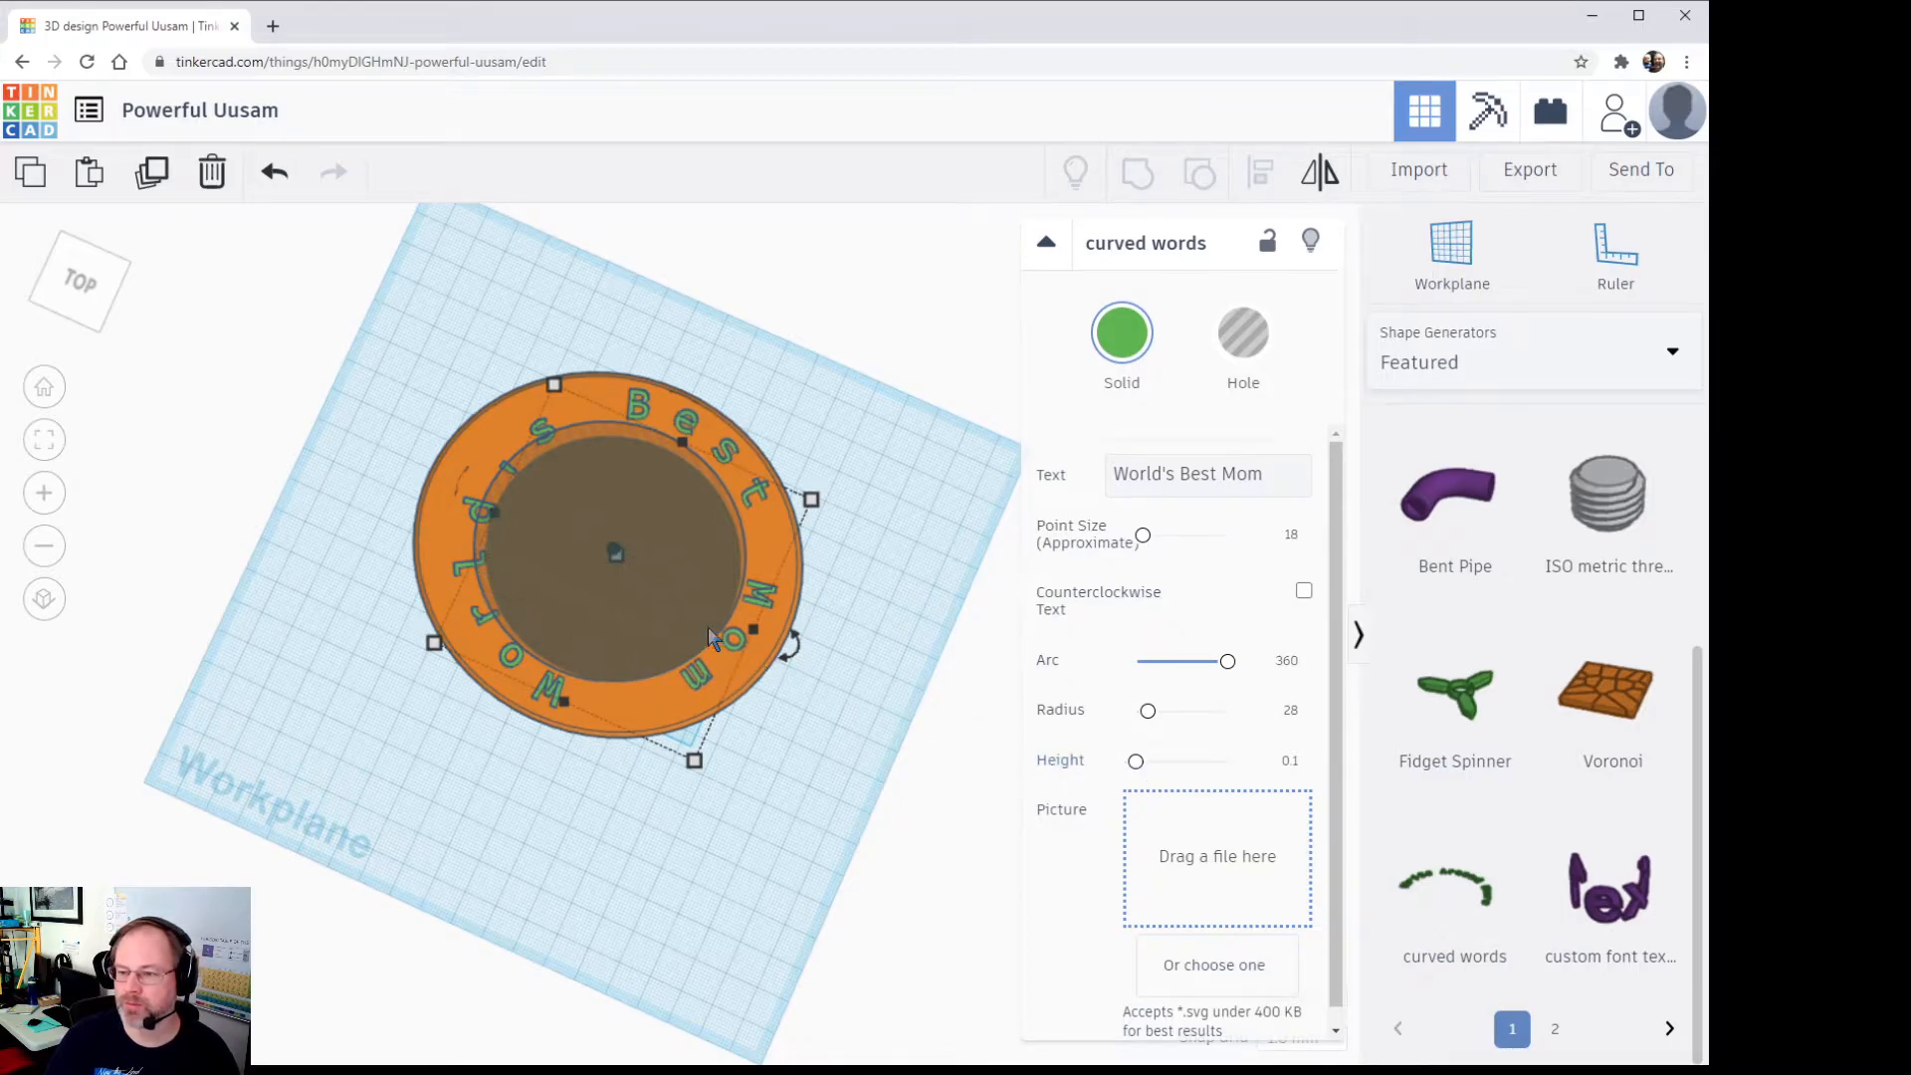
Step: Raise the curved words by 5 mm so the letters stand out above the rim
right_drag(737, 569, 866, 631)
right_drag(498, 488, 549, 517)
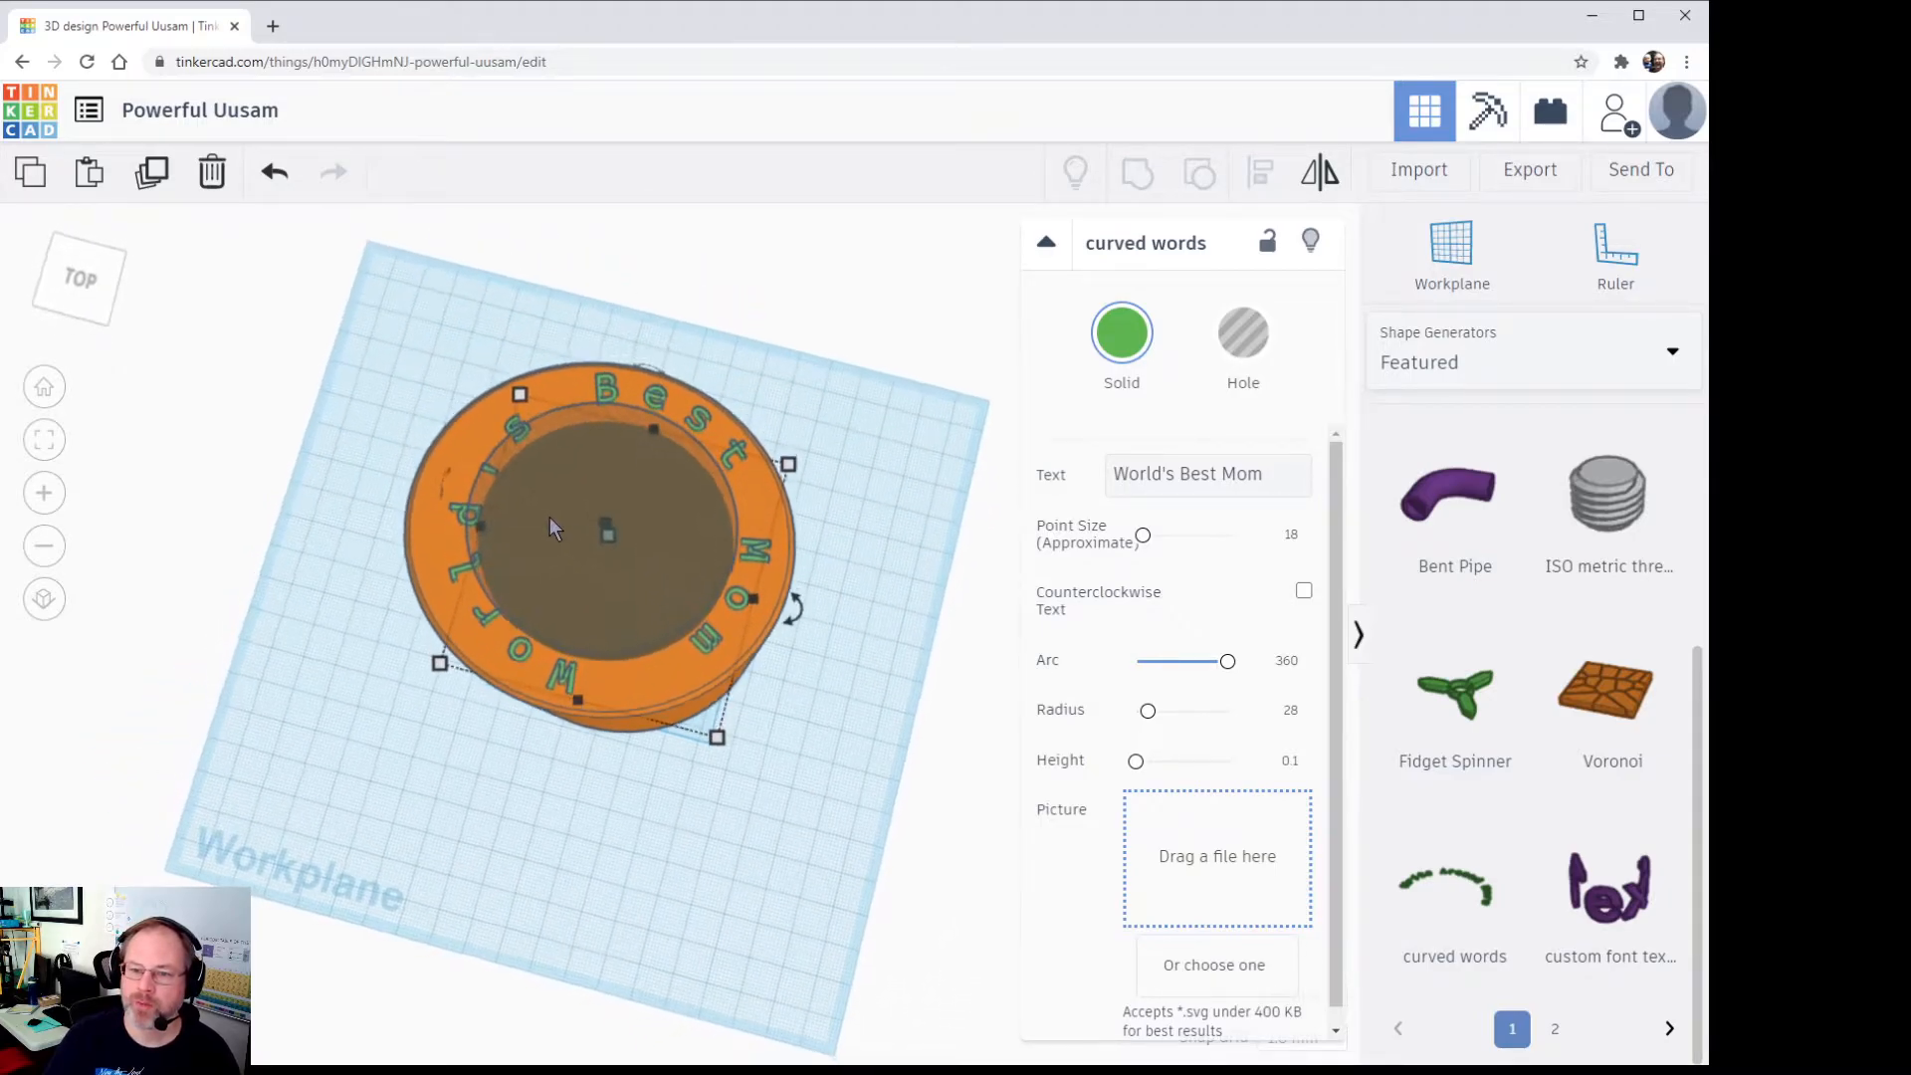
drag(599, 522, 593, 517)
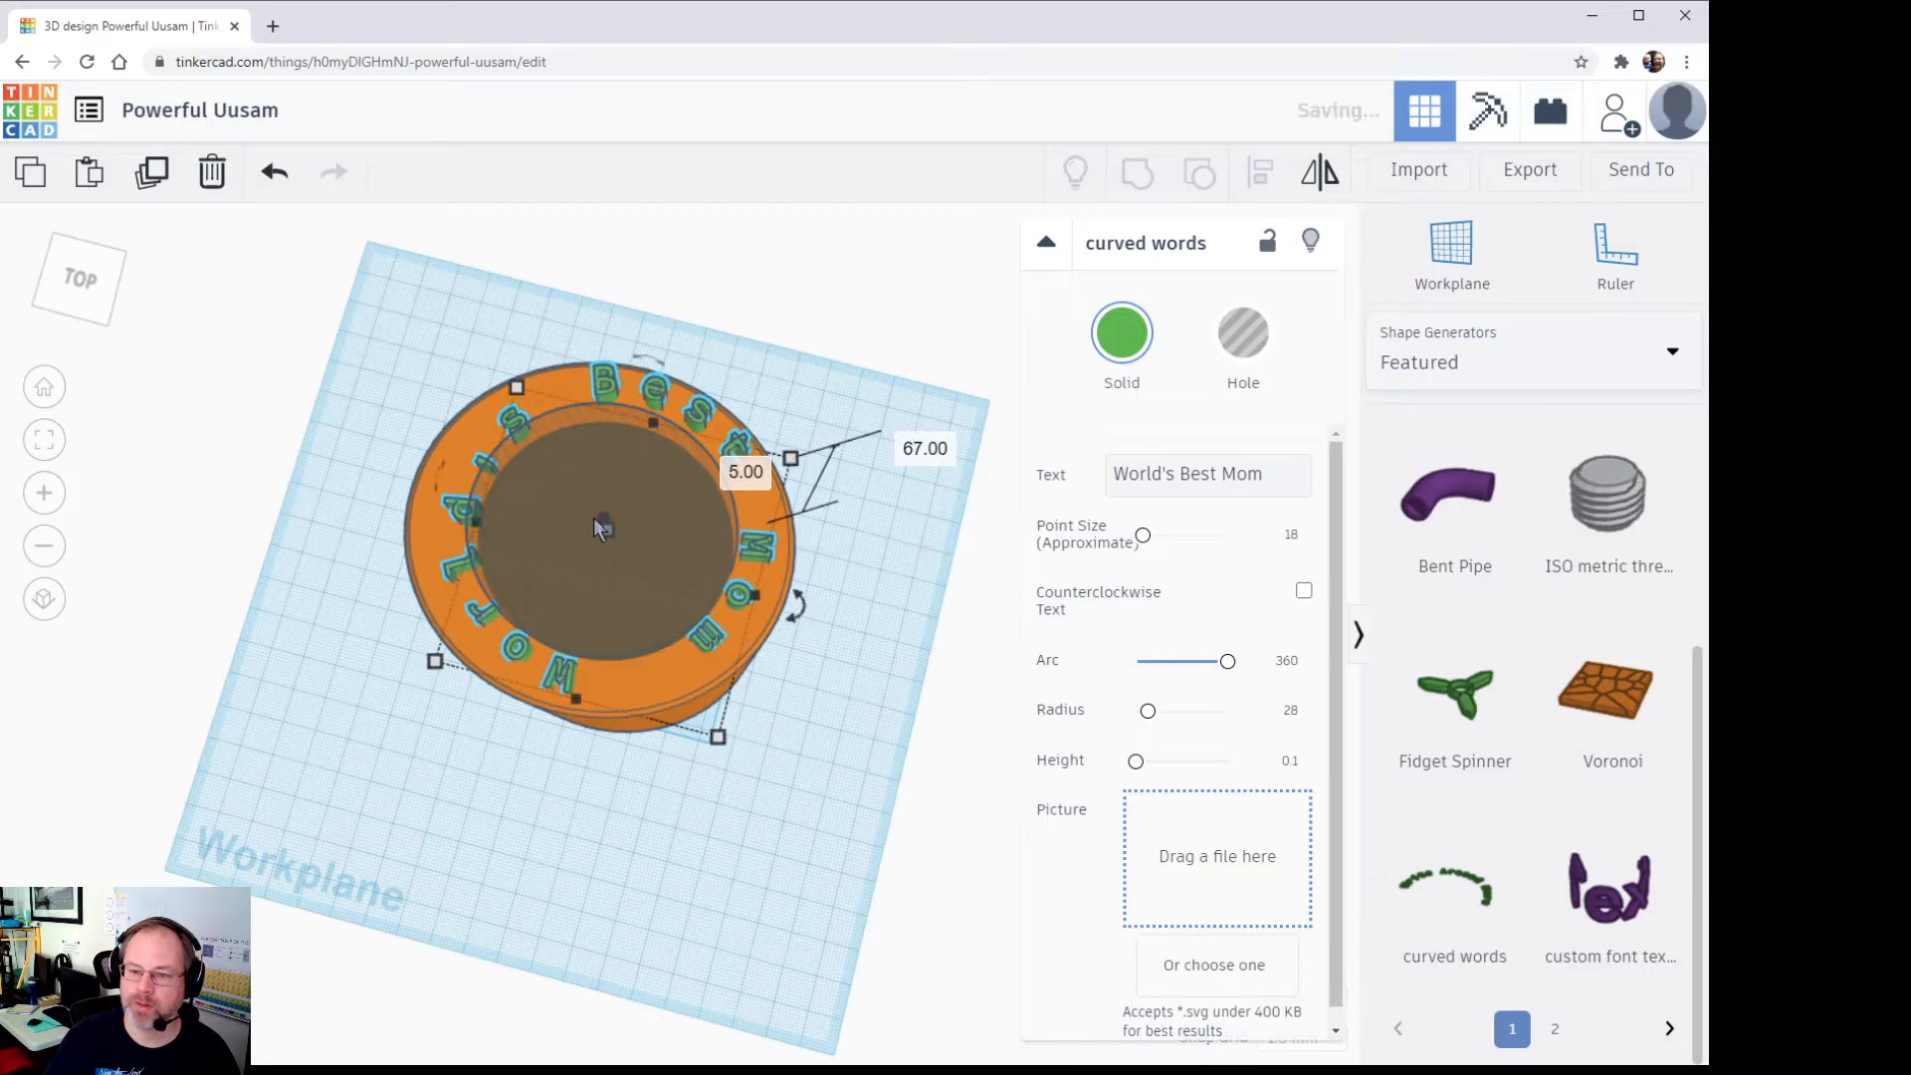
Step: Nudge the cylinder hole 1 mm horizontally inside the ring of letters and deselect it
click(689, 573)
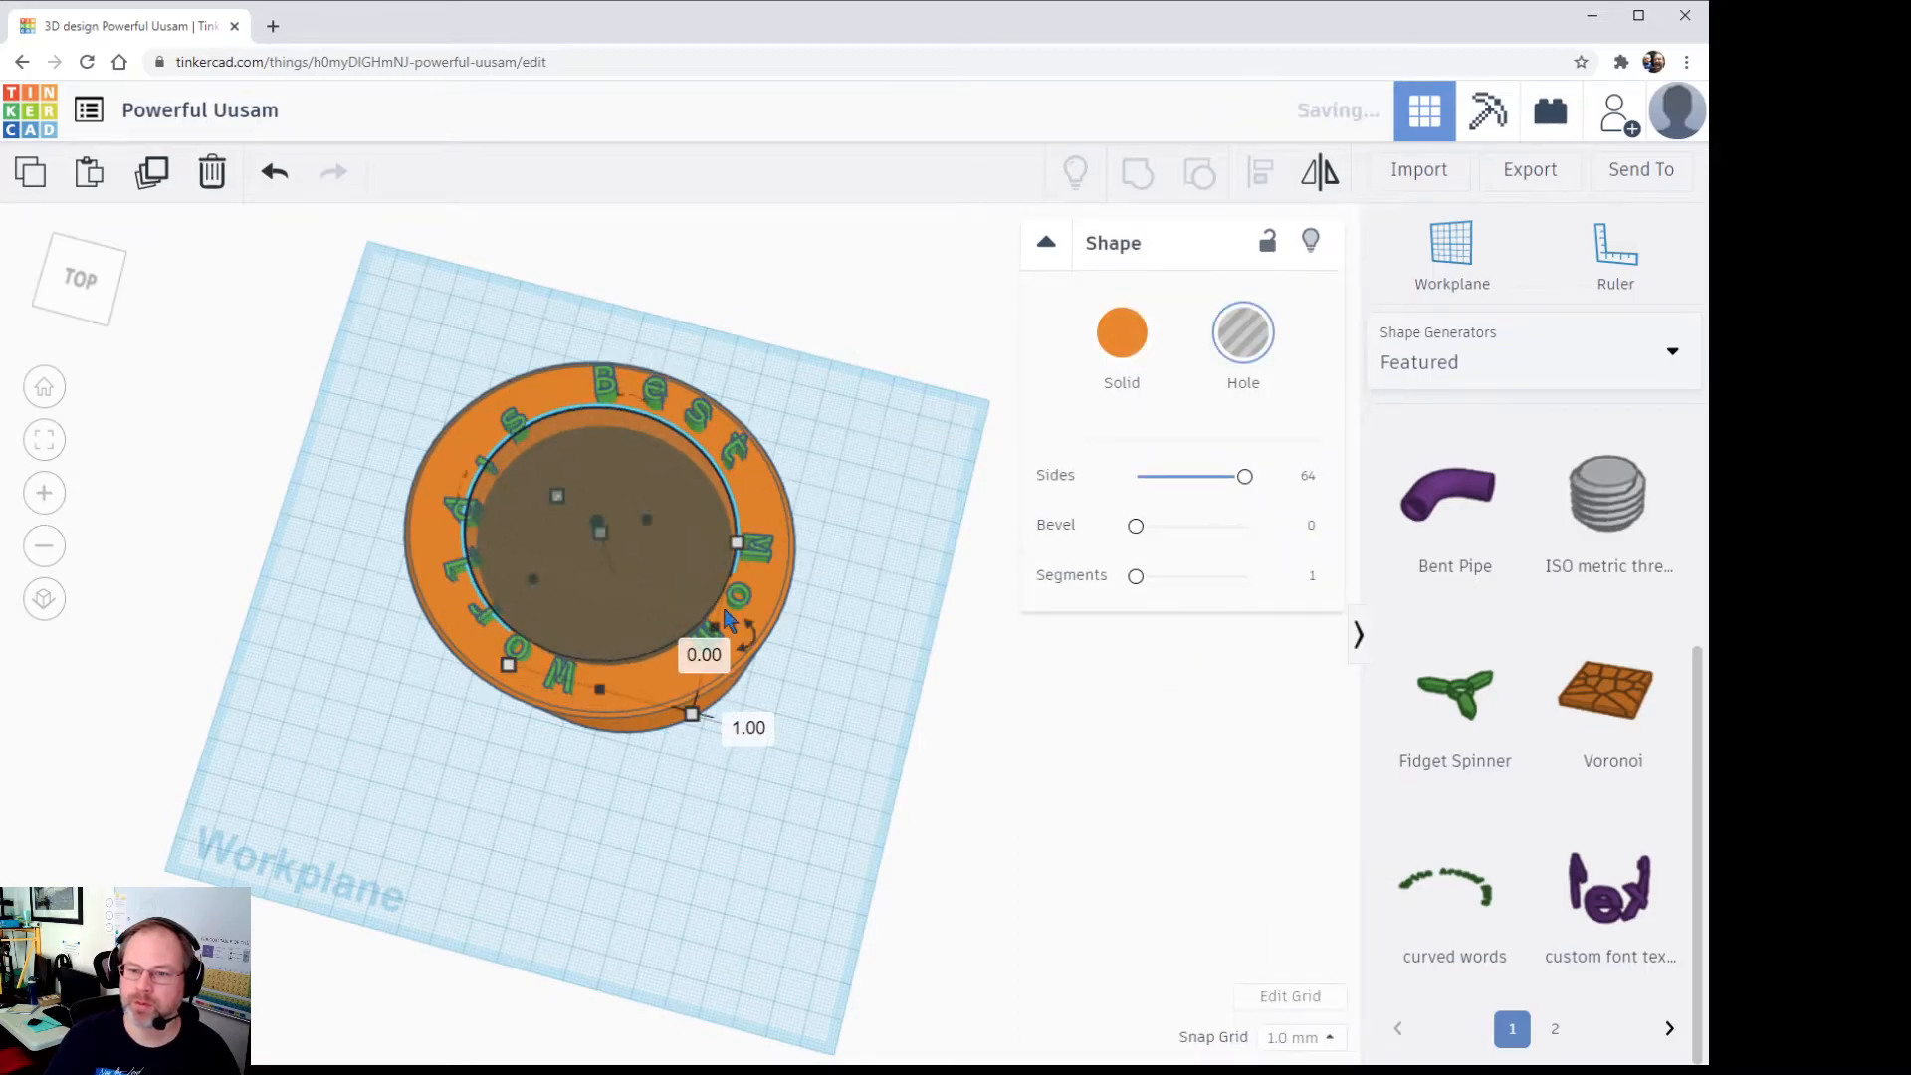
click(633, 874)
right_drag(637, 874, 652, 921)
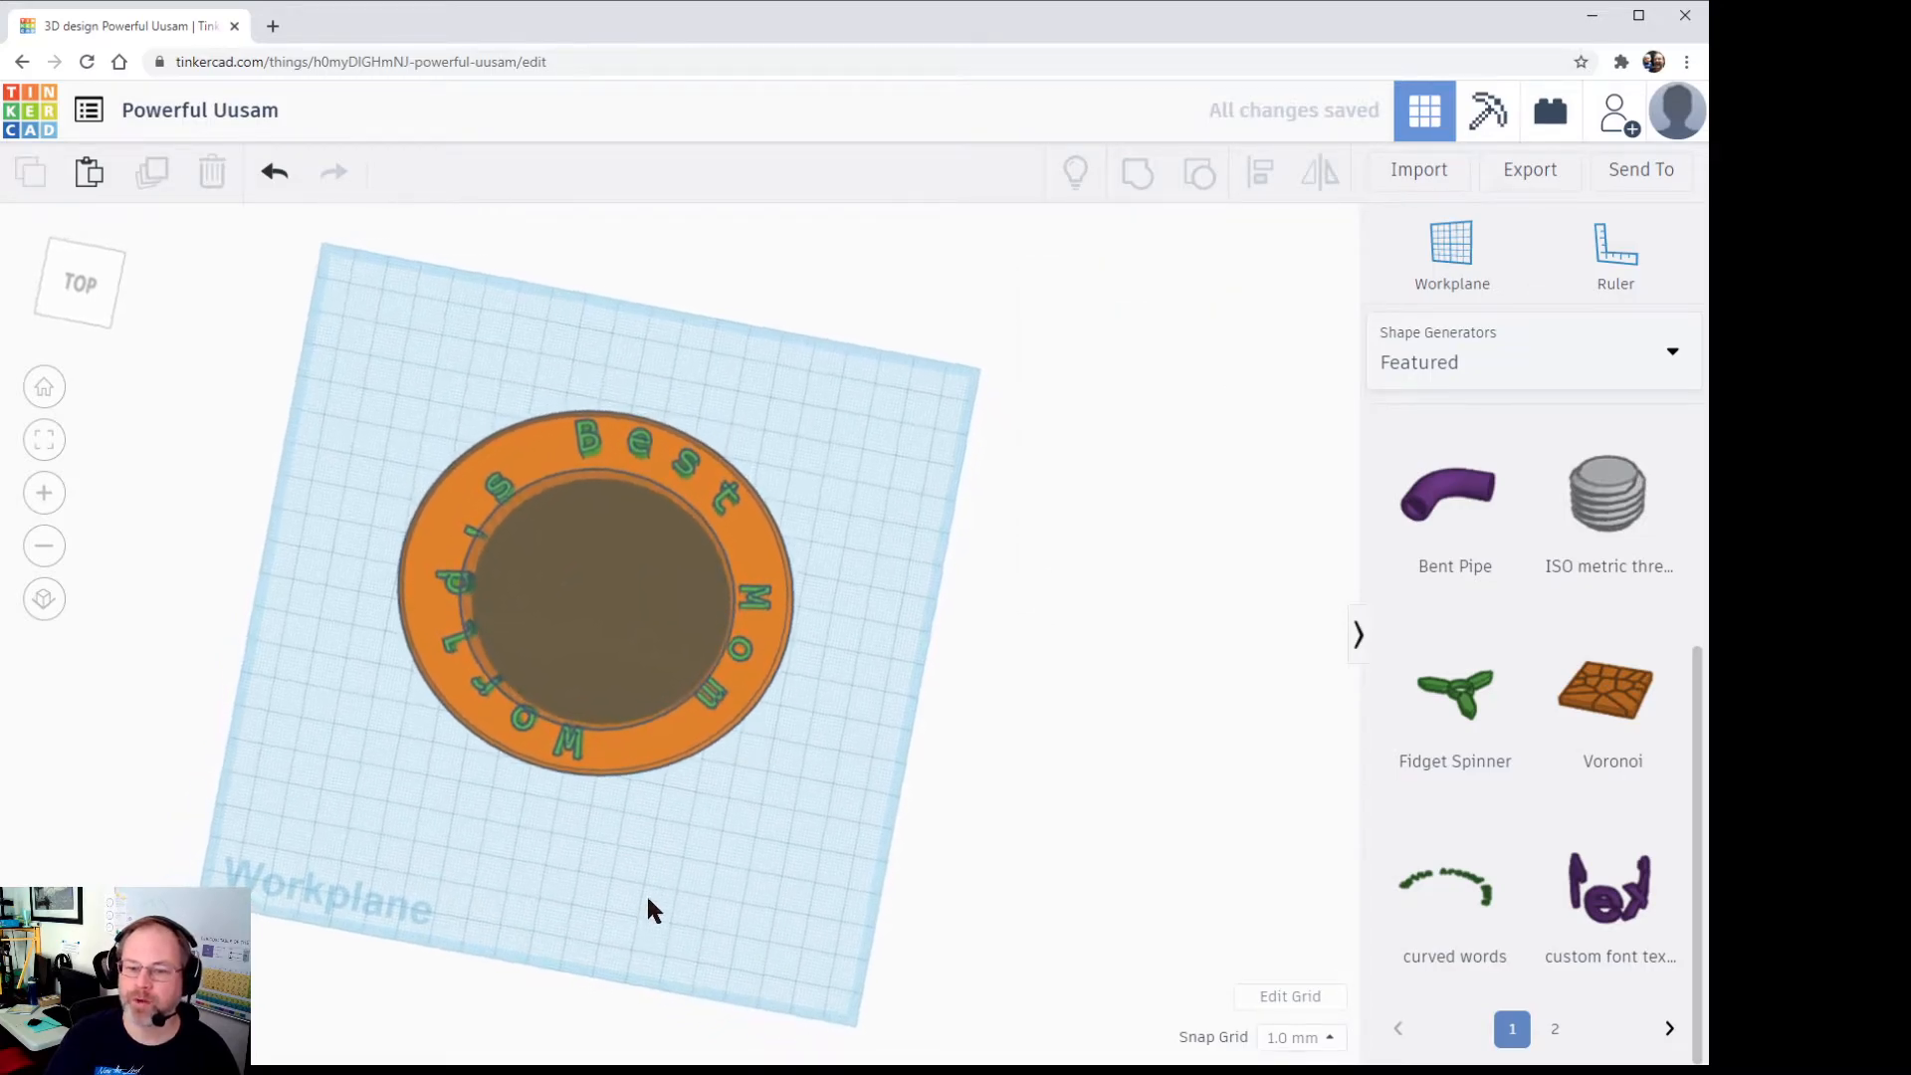
right_drag(764, 836, 586, 686)
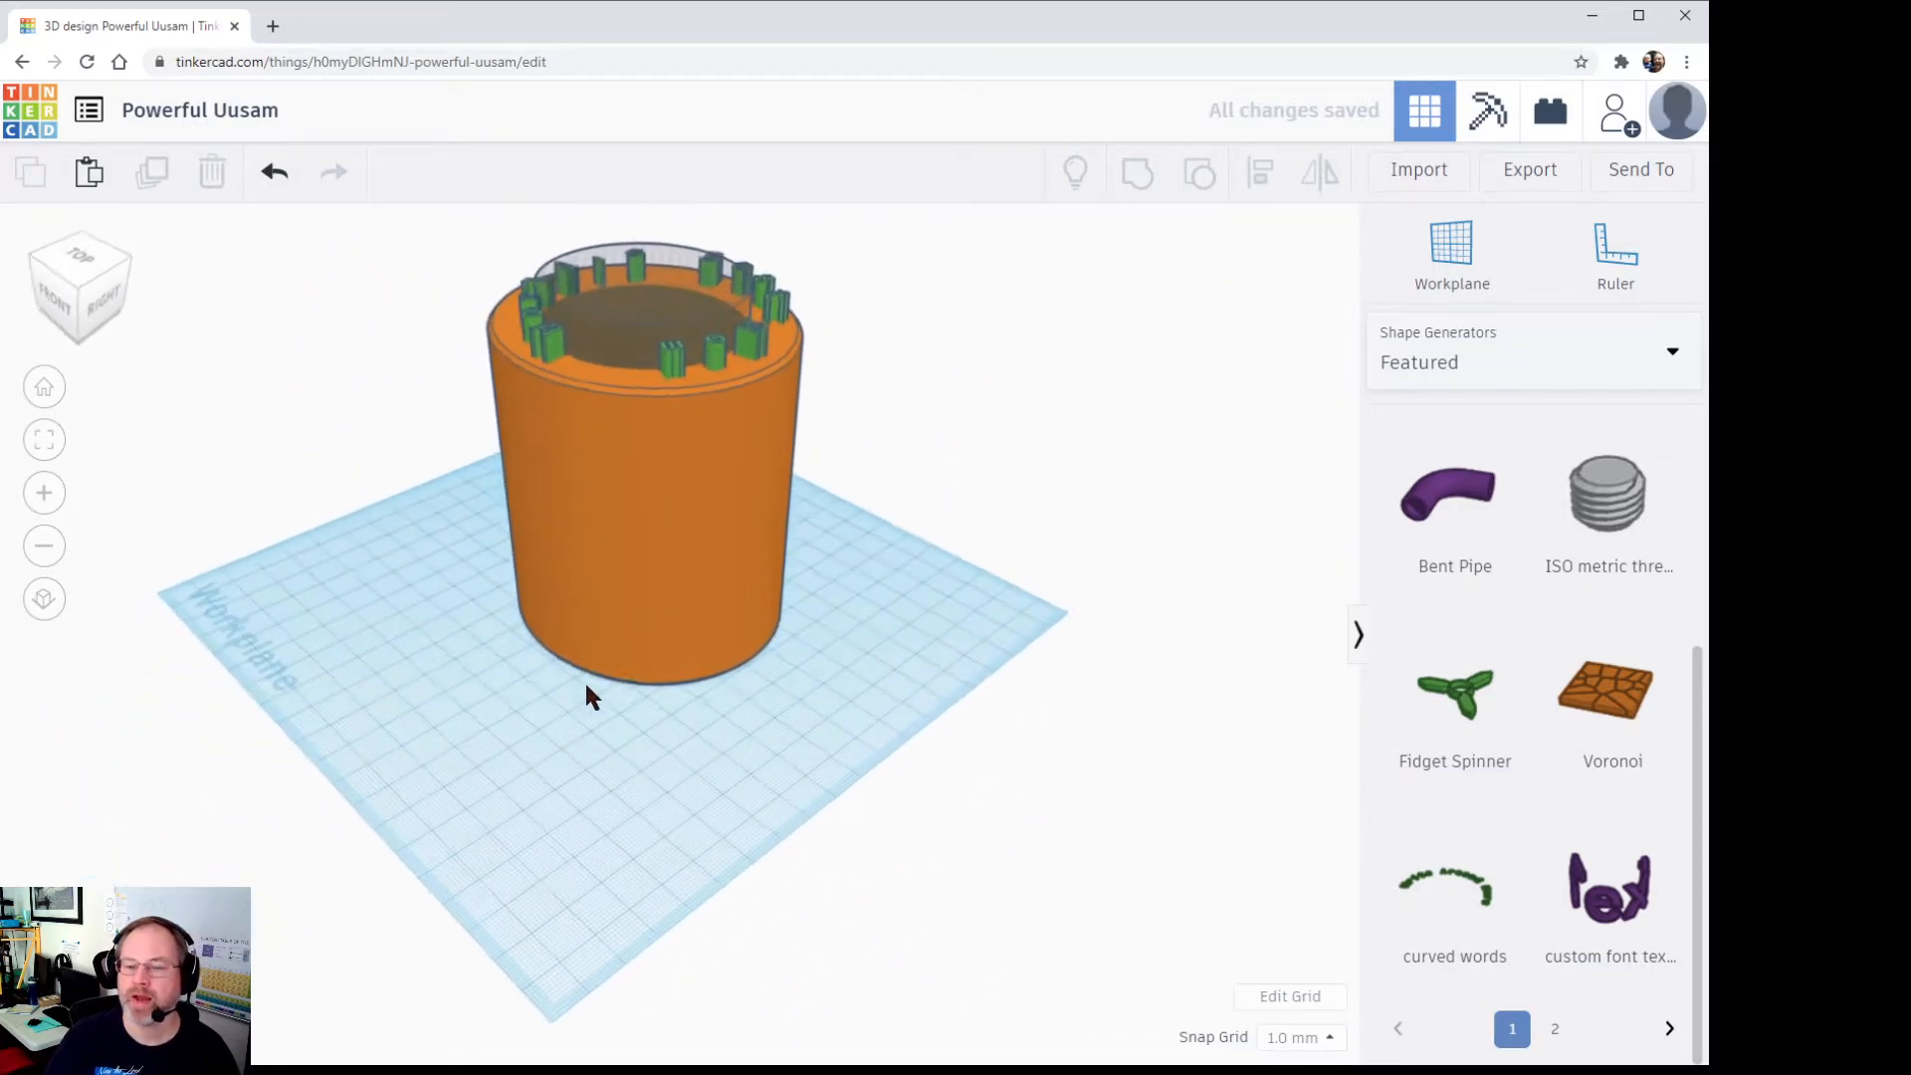
Step: Reduce the curved words' height to 24 mm so the letters protrude only slightly above the rim
click(703, 365)
click(713, 357)
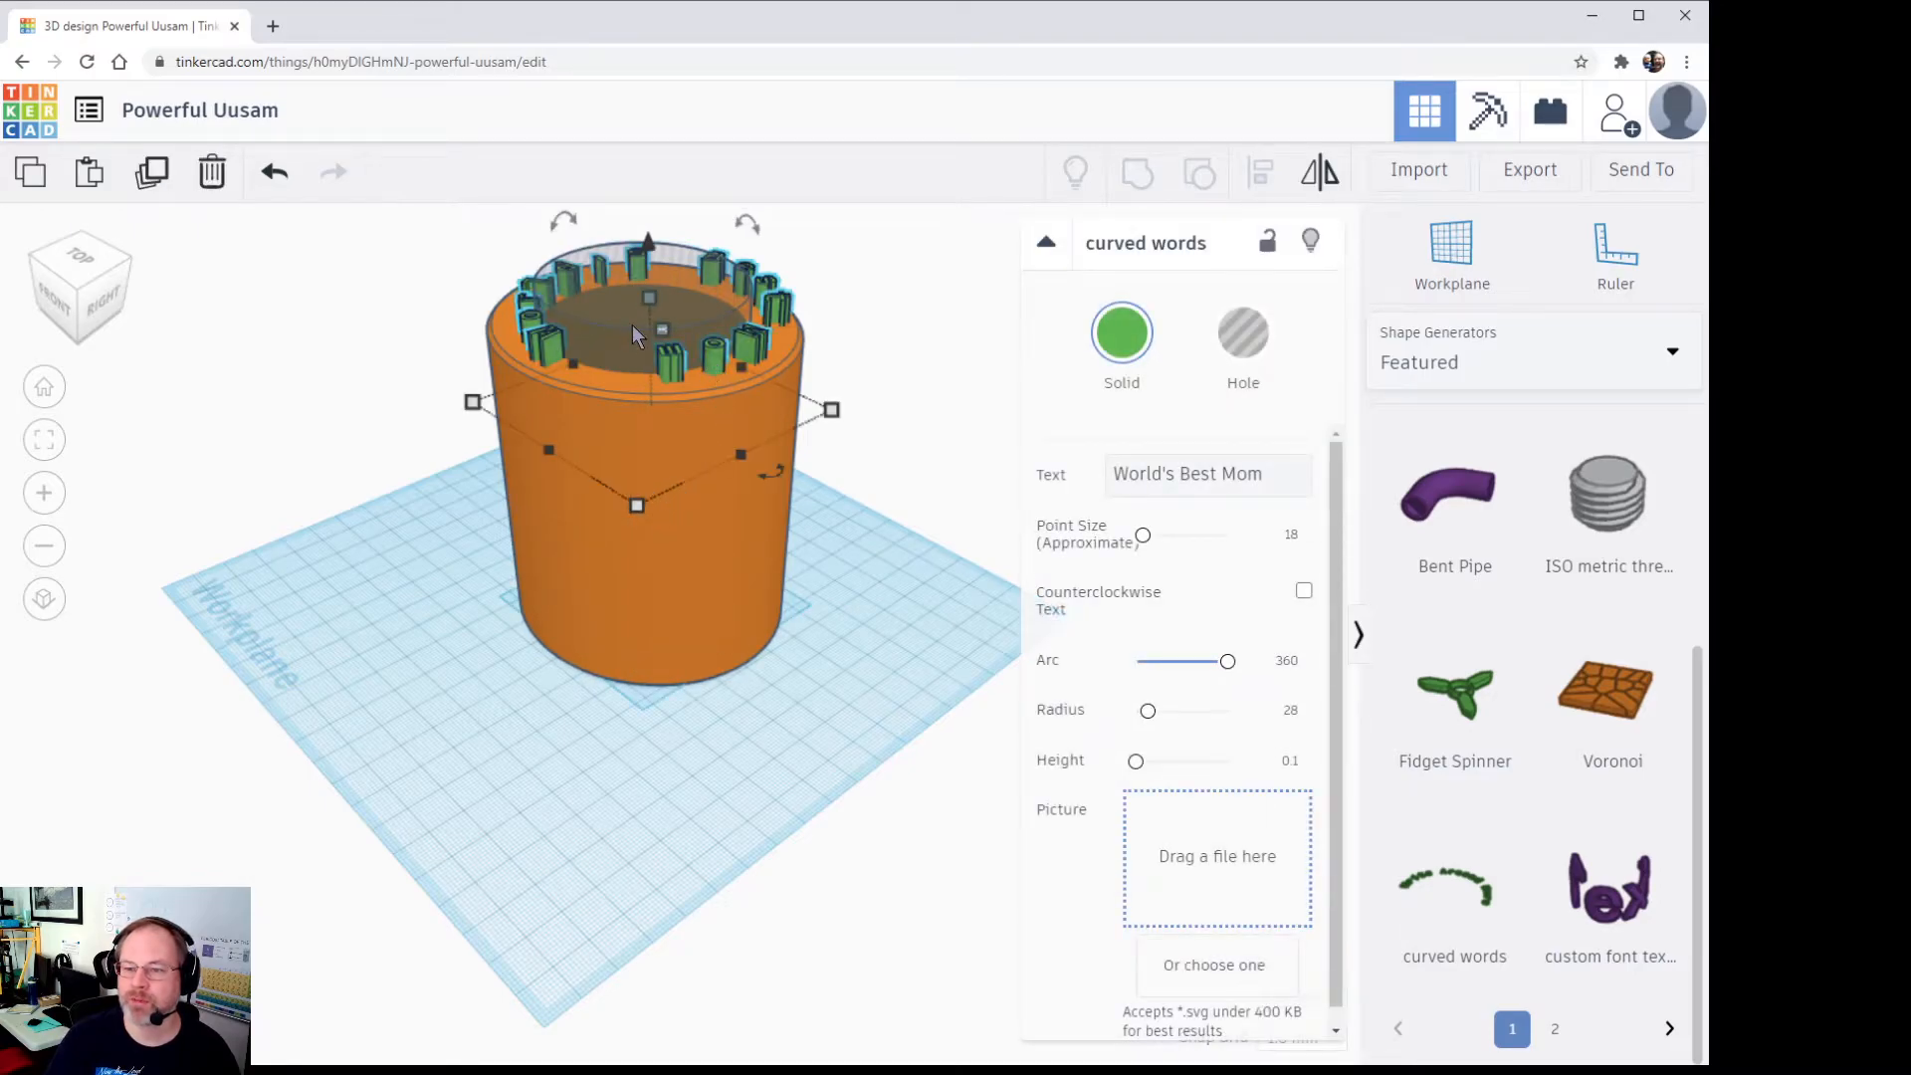
drag(651, 296, 653, 318)
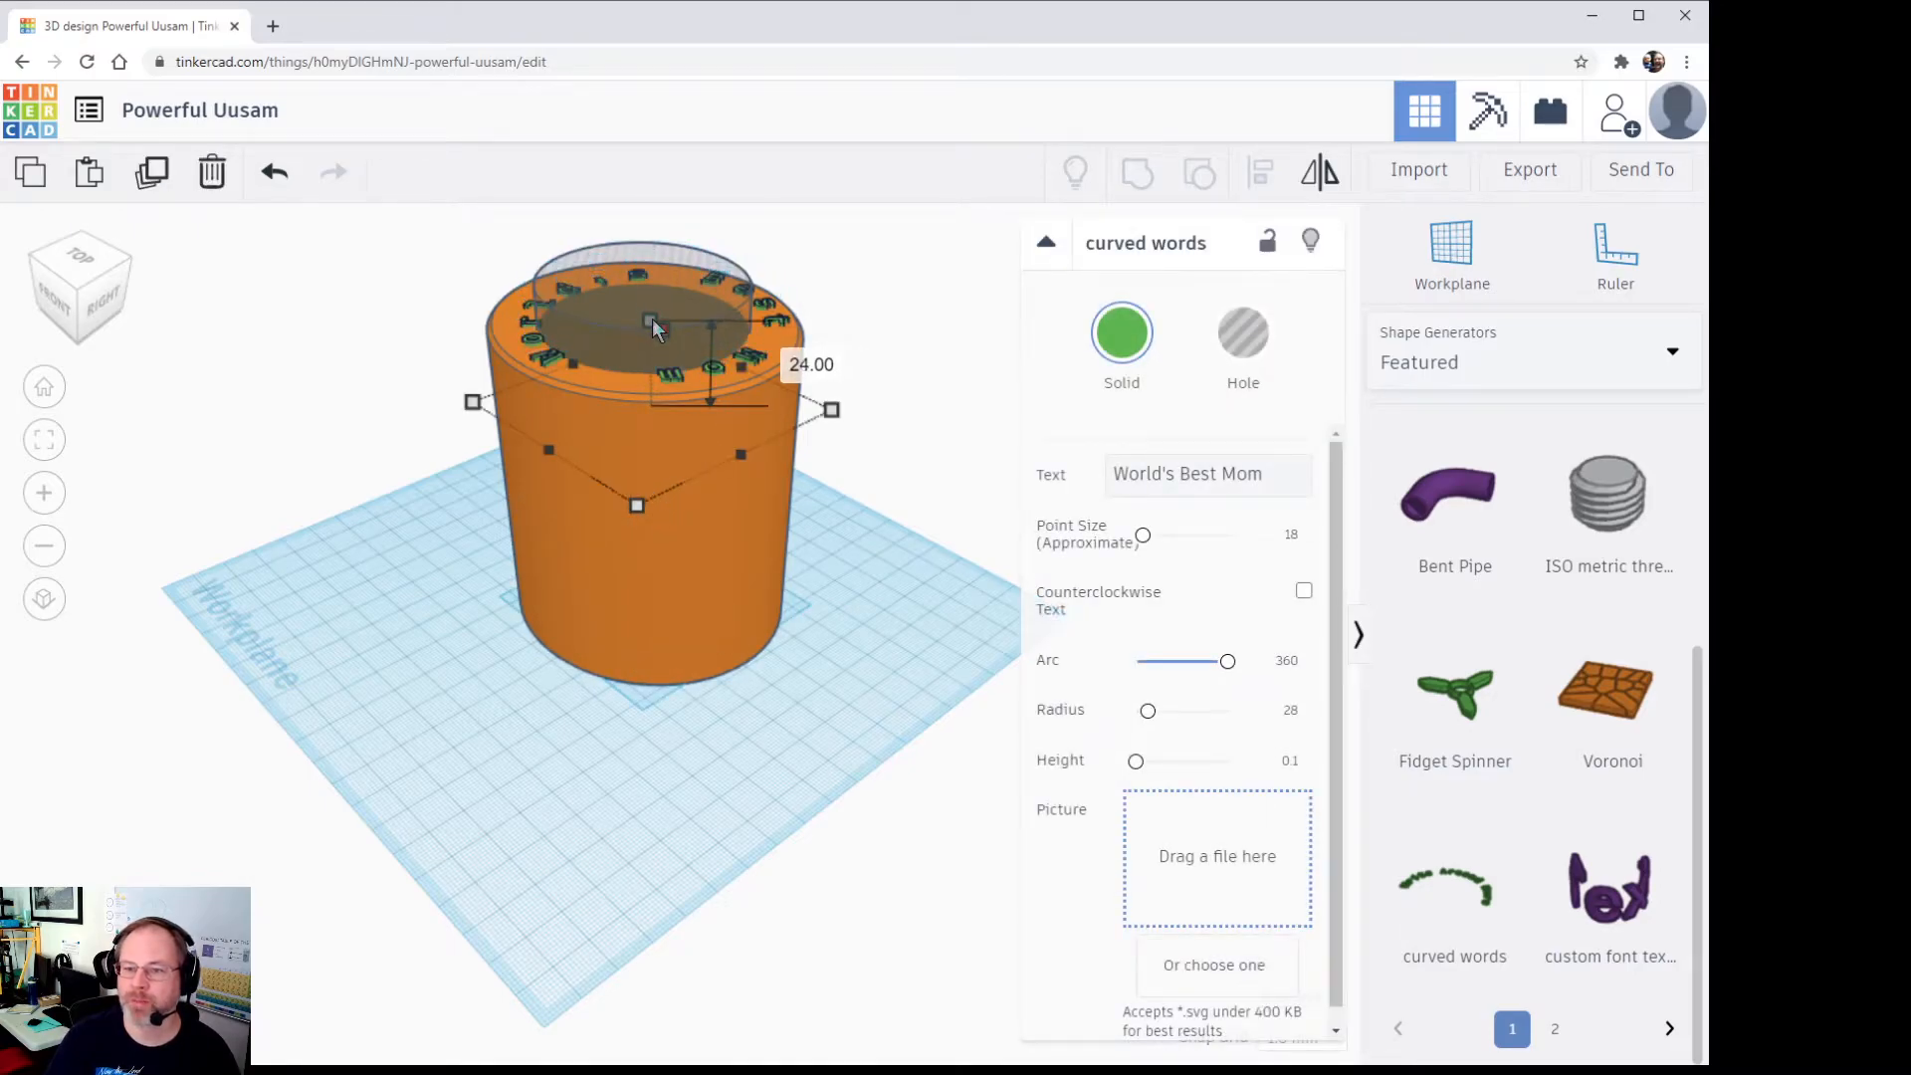
Step: Add a custom font text shape beside the cylinder and set its text to "I love you, mom"
click(610, 618)
mouse_move(853, 503)
right_down()
mouse_move(824, 627)
mouse_move(840, 606)
mouse_move(814, 388)
mouse_move(751, 345)
mouse_move(824, 517)
mouse_move(790, 577)
mouse_move(844, 401)
mouse_move(870, 468)
mouse_move(843, 477)
right_up()
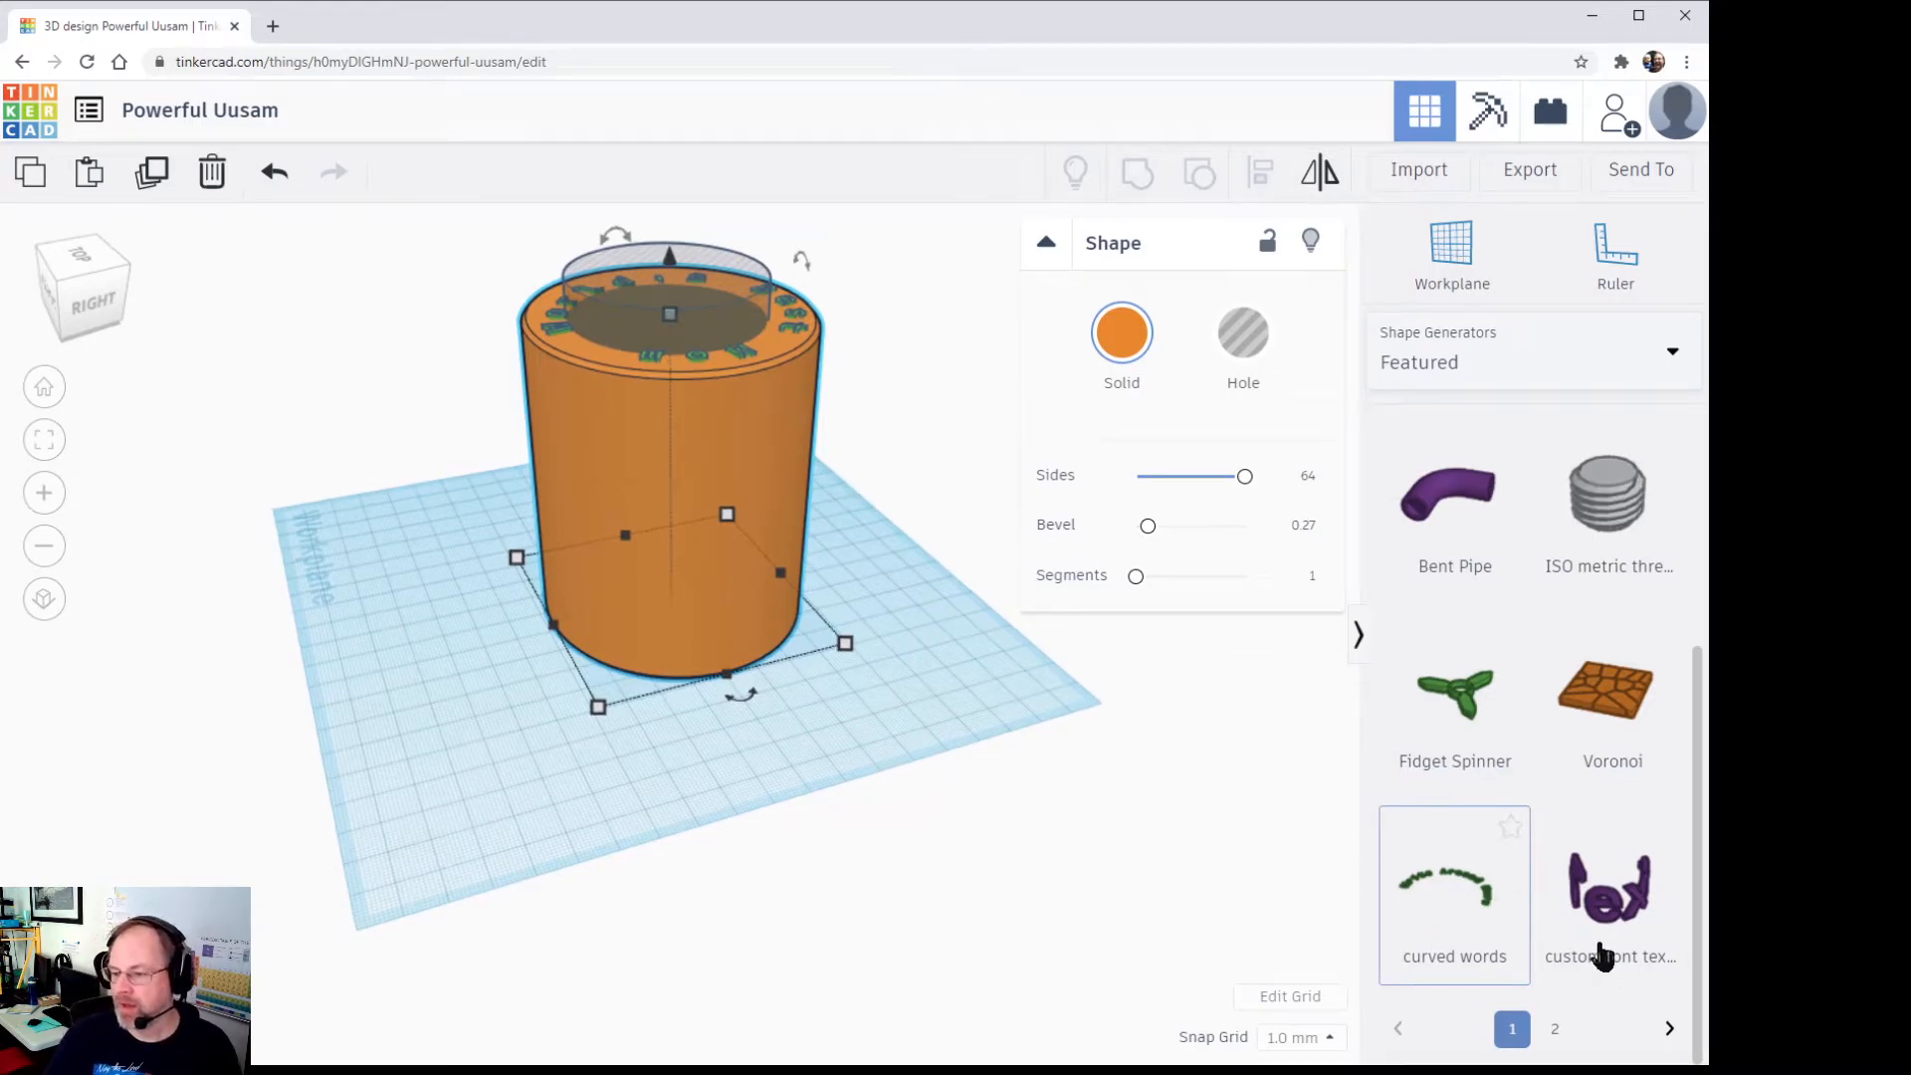
drag(1605, 886, 524, 737)
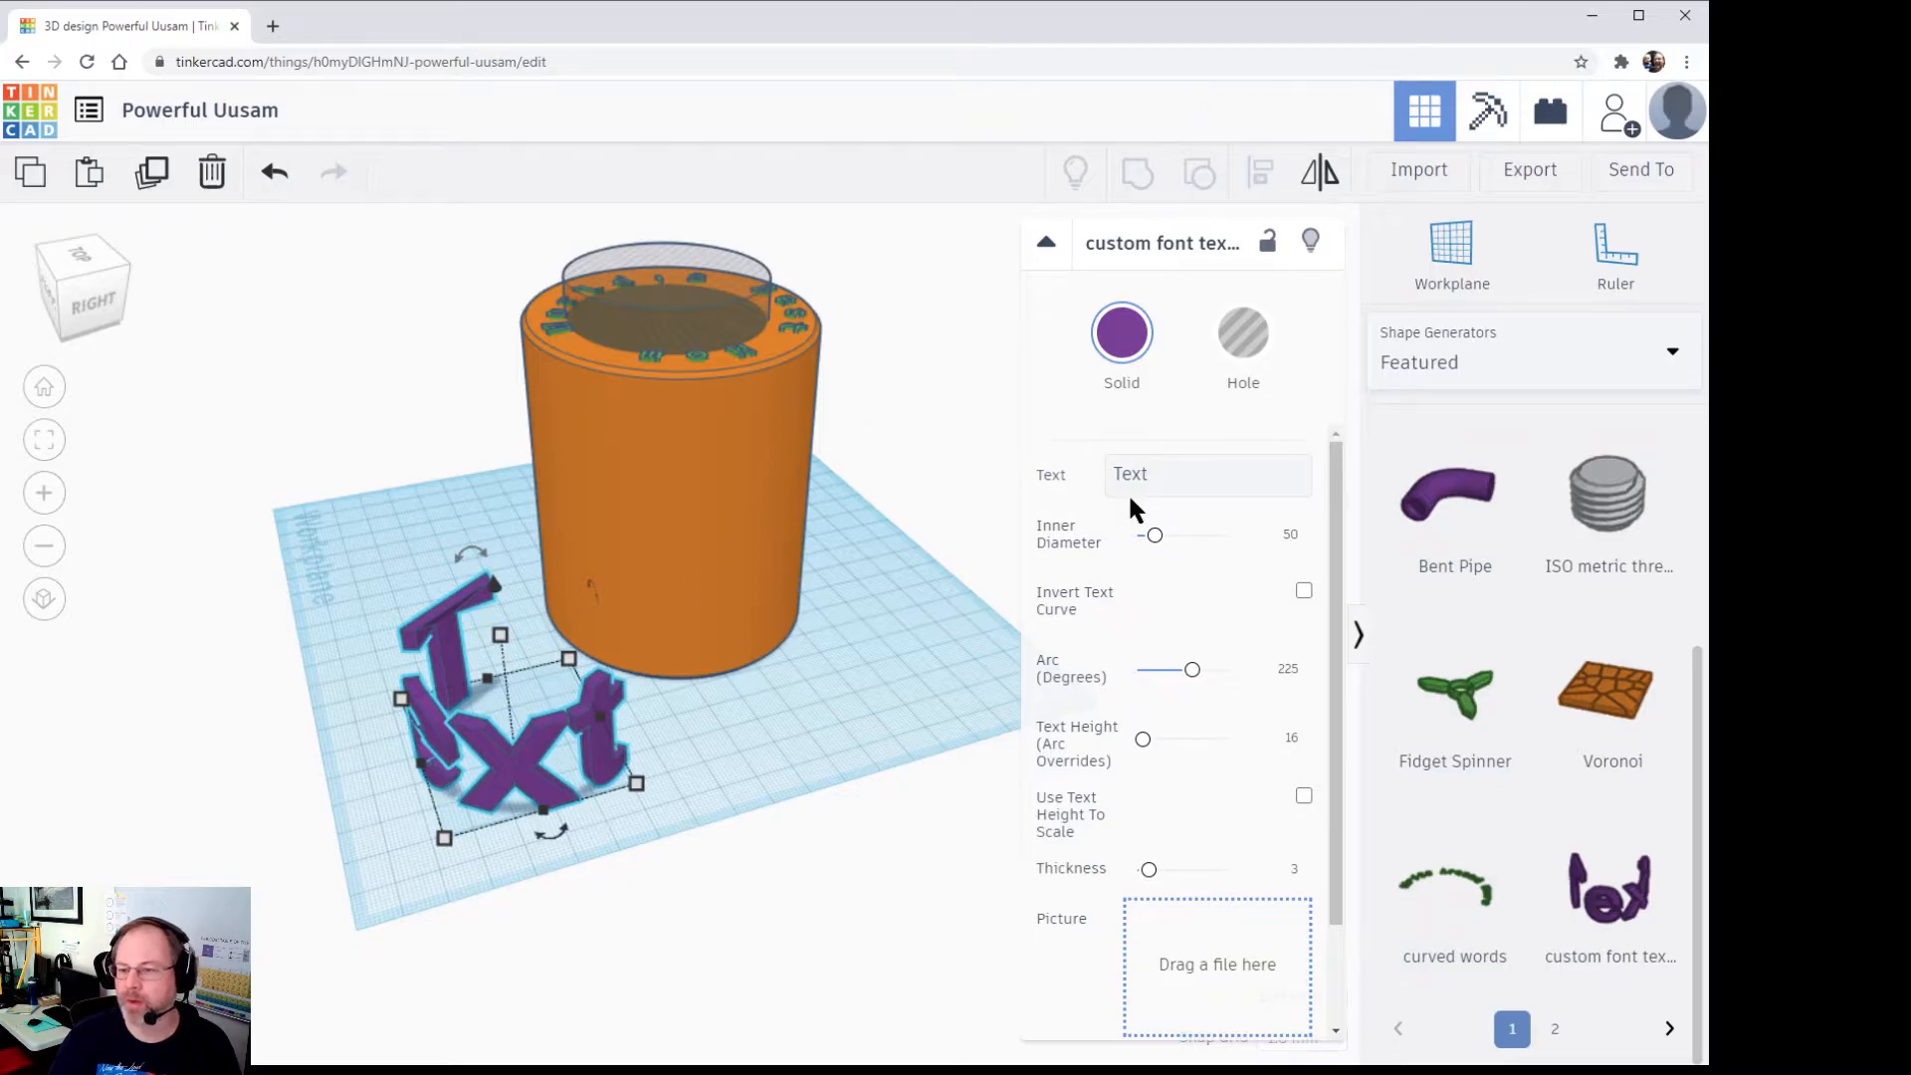
drag(1156, 478, 1118, 478)
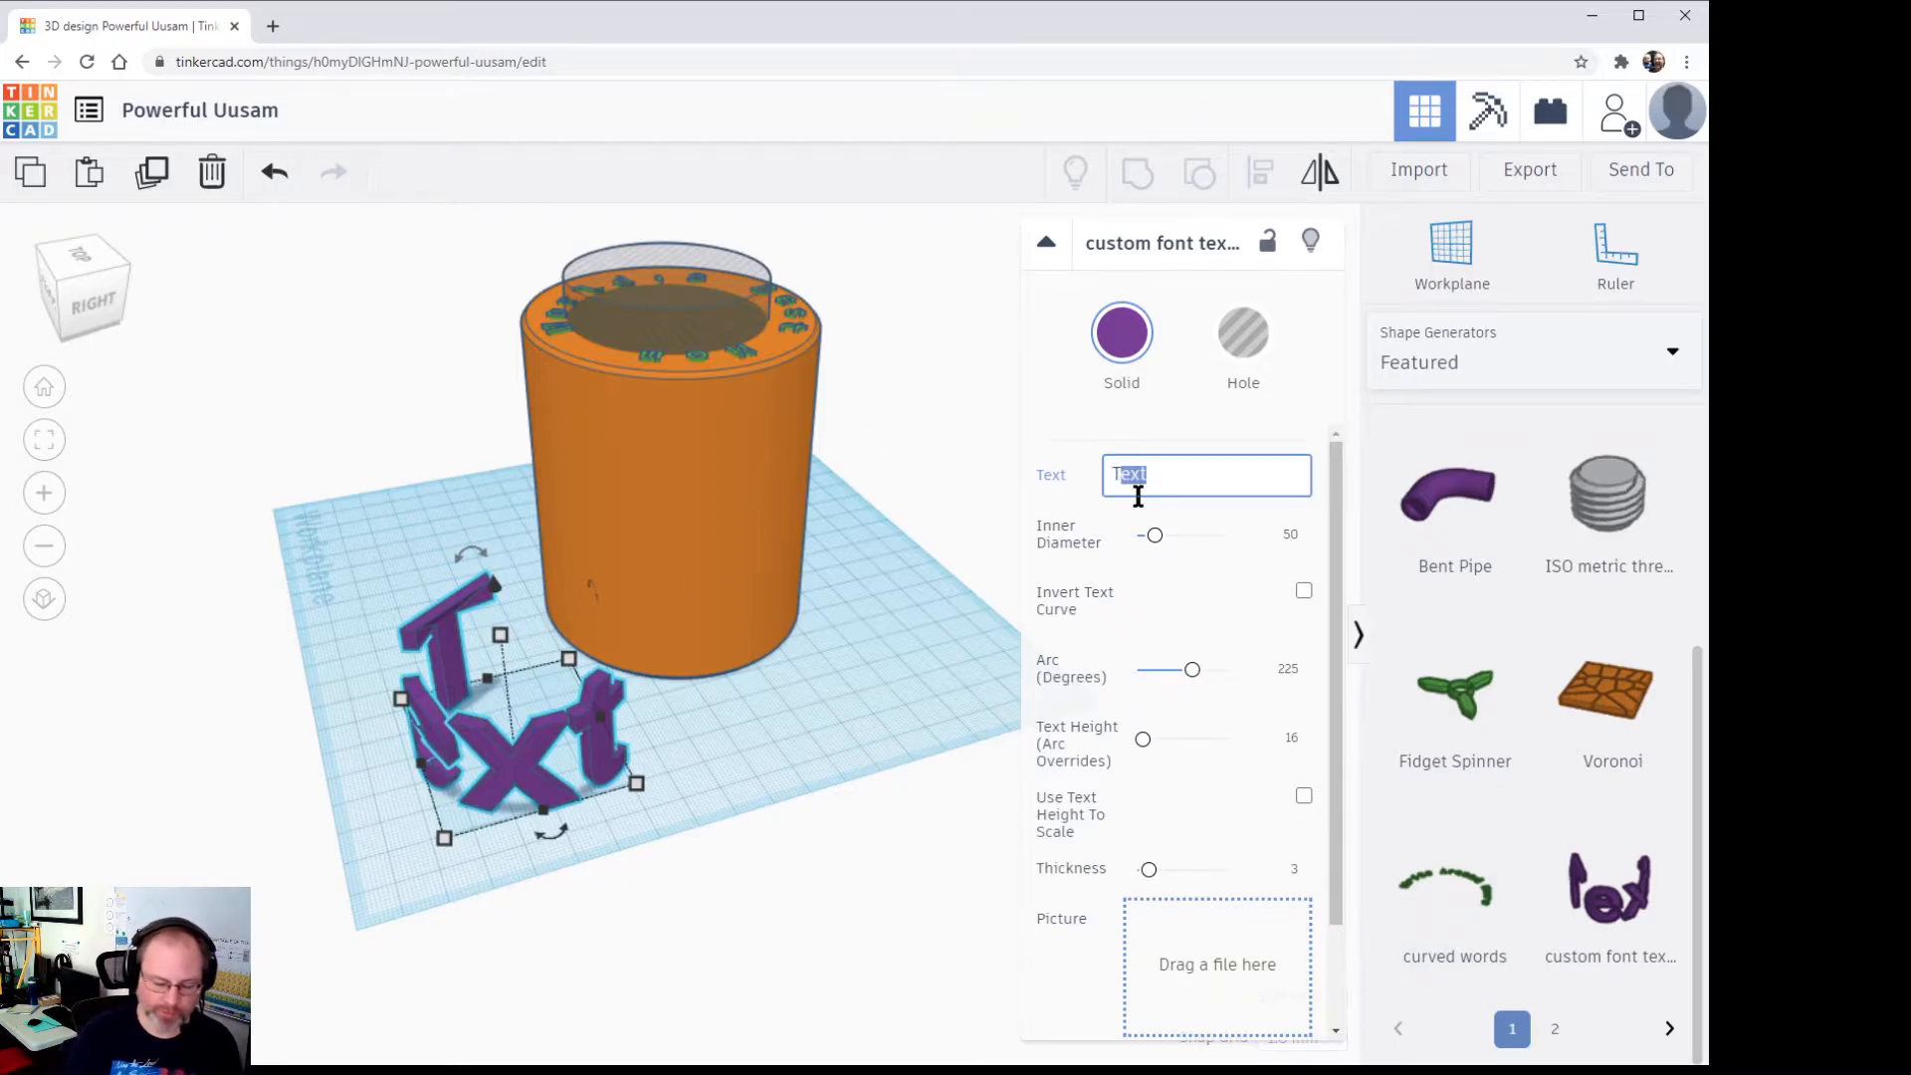
text(I love you, )
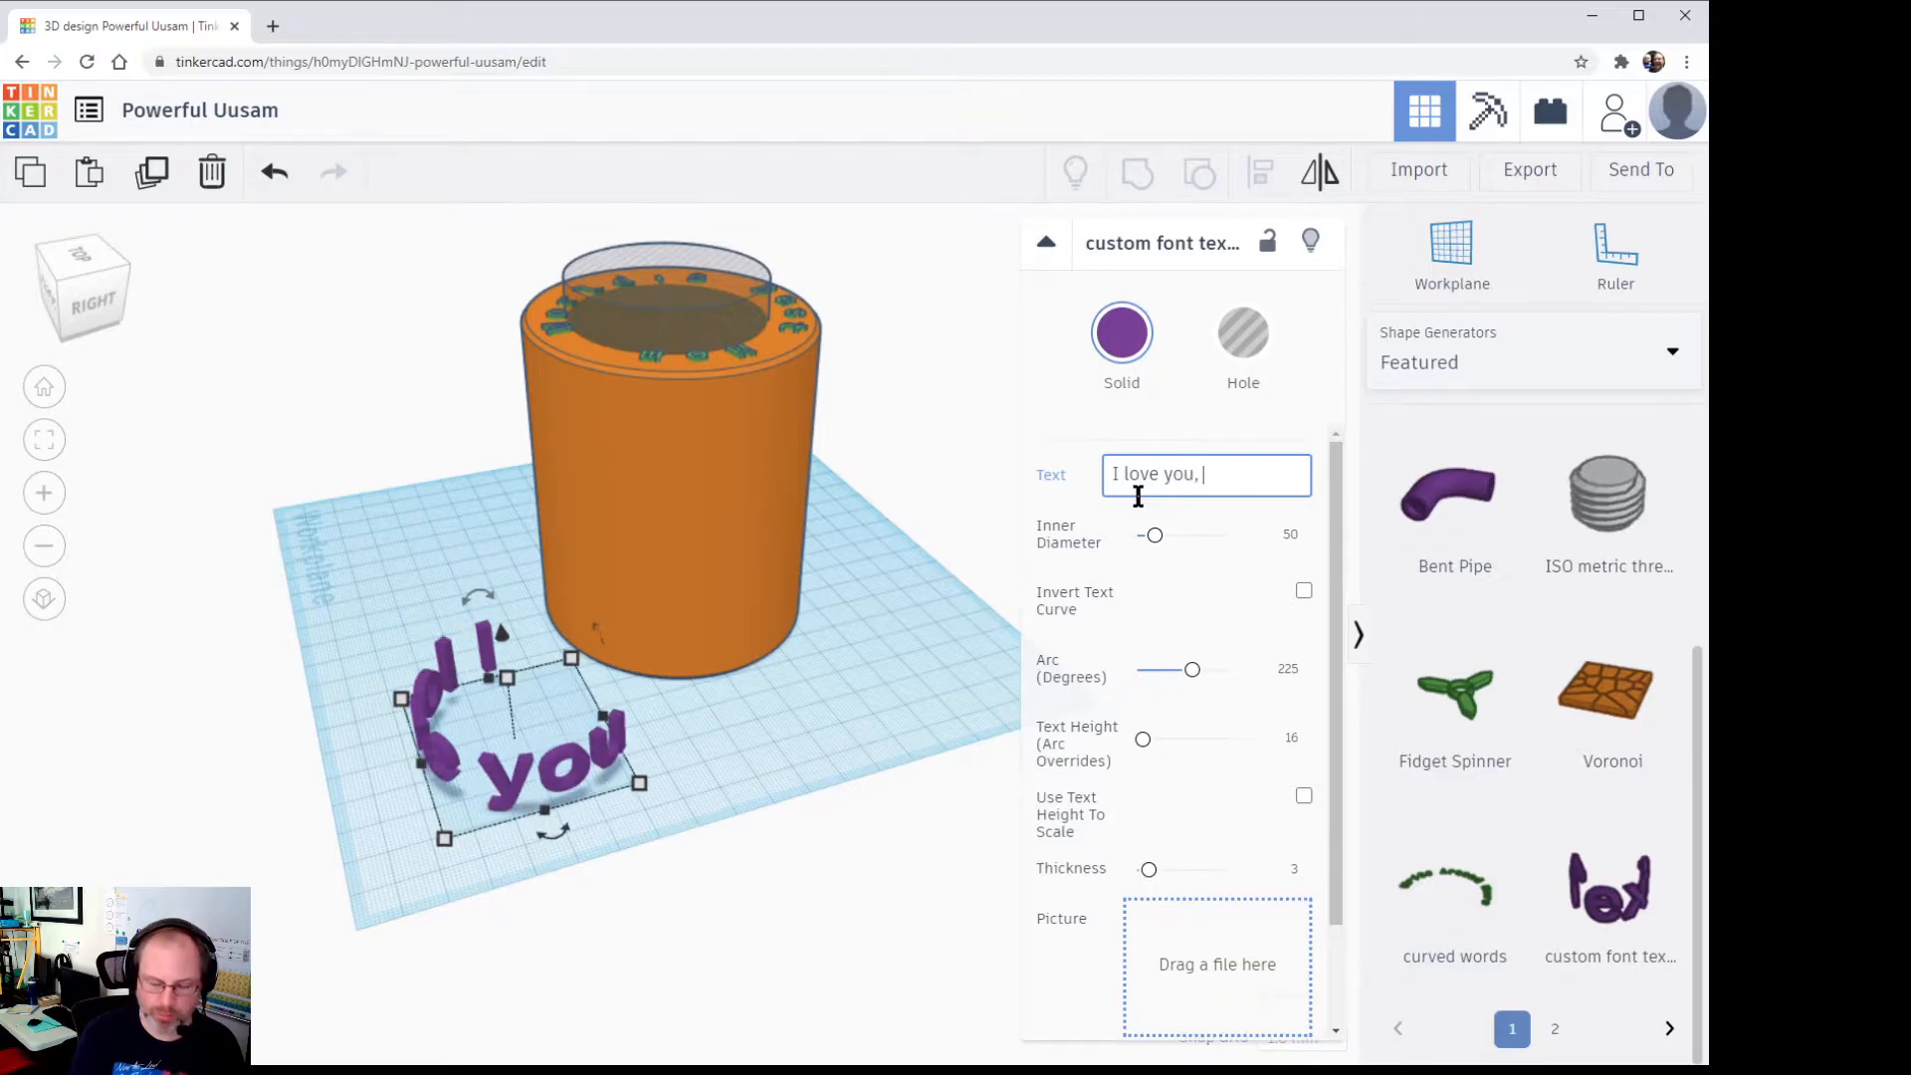
text(om)
key(BackSpace)
key(BackSpace)
text(mom)
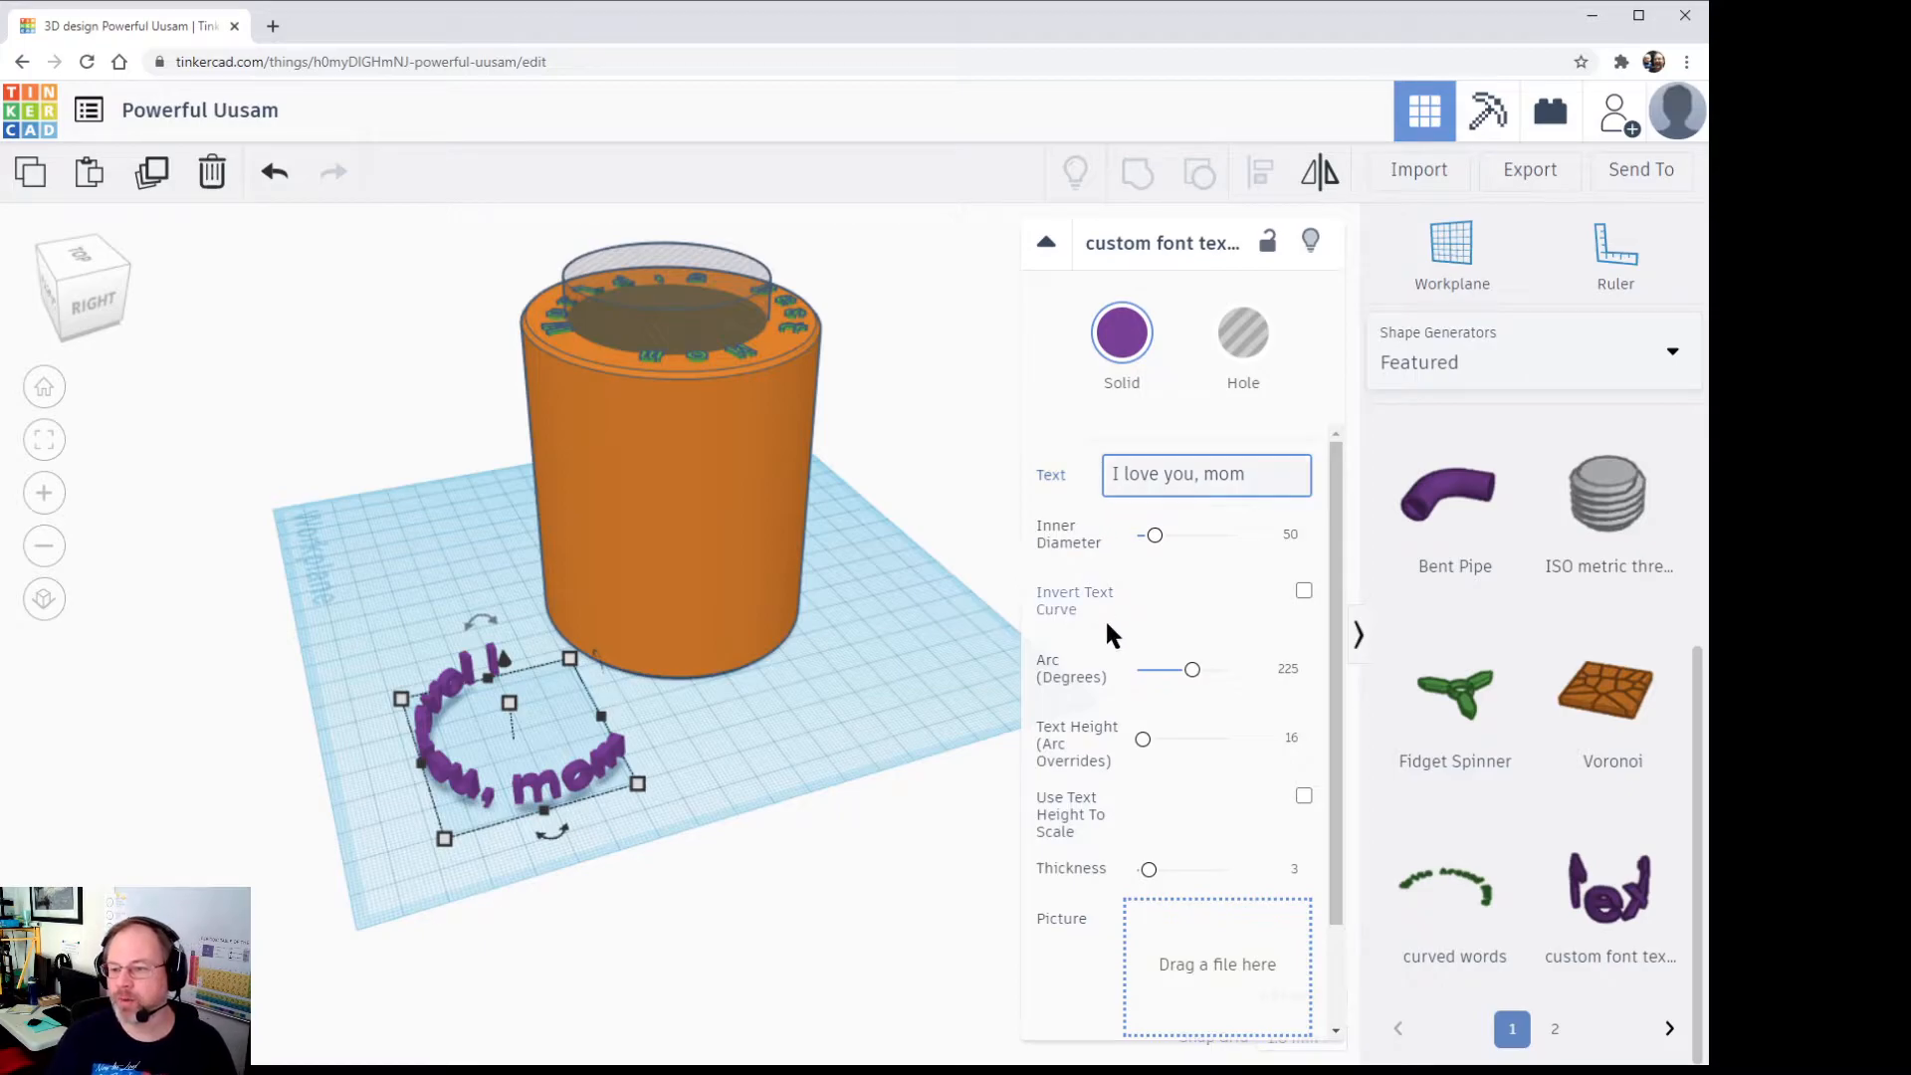
Step: Set the custom text's arc to 270 degrees and compare its ring with the cylinder from above
drag(1191, 669, 1202, 677)
click(1289, 674)
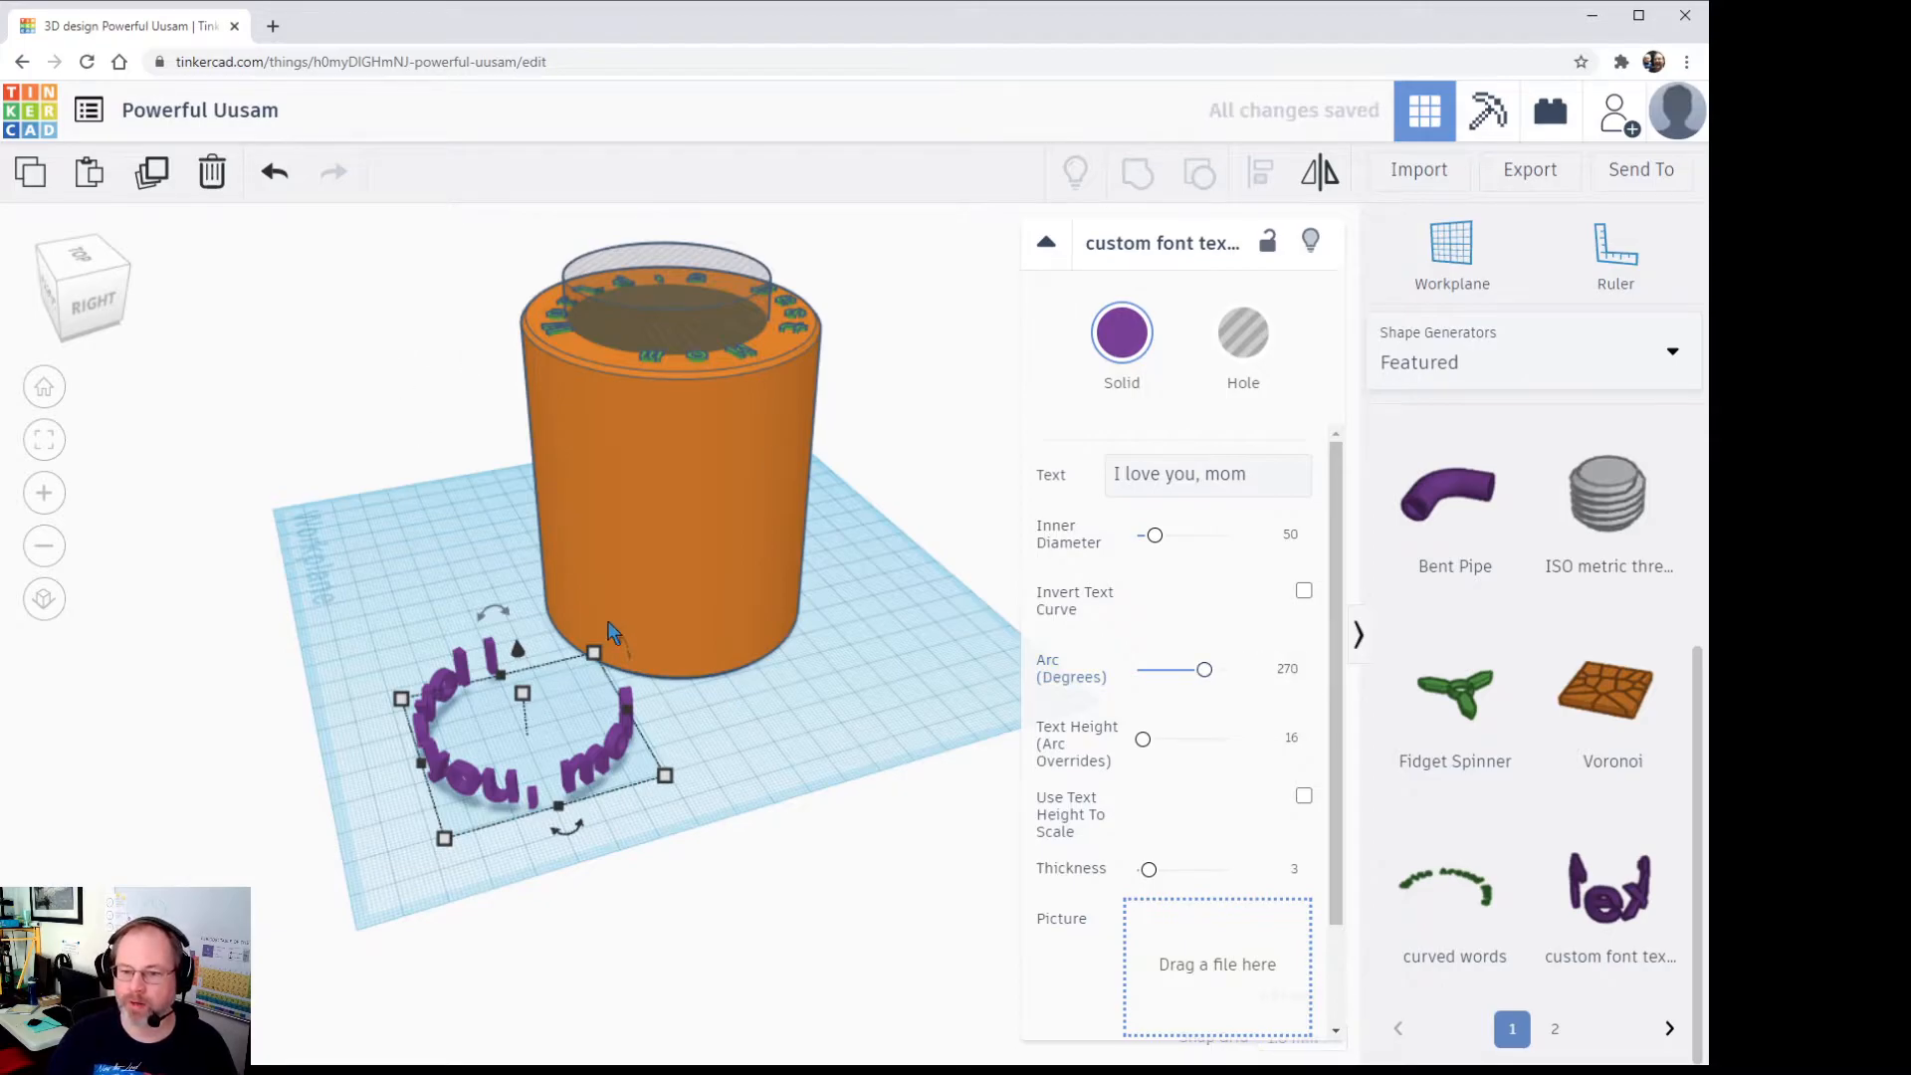
right_drag(246, 552, 334, 758)
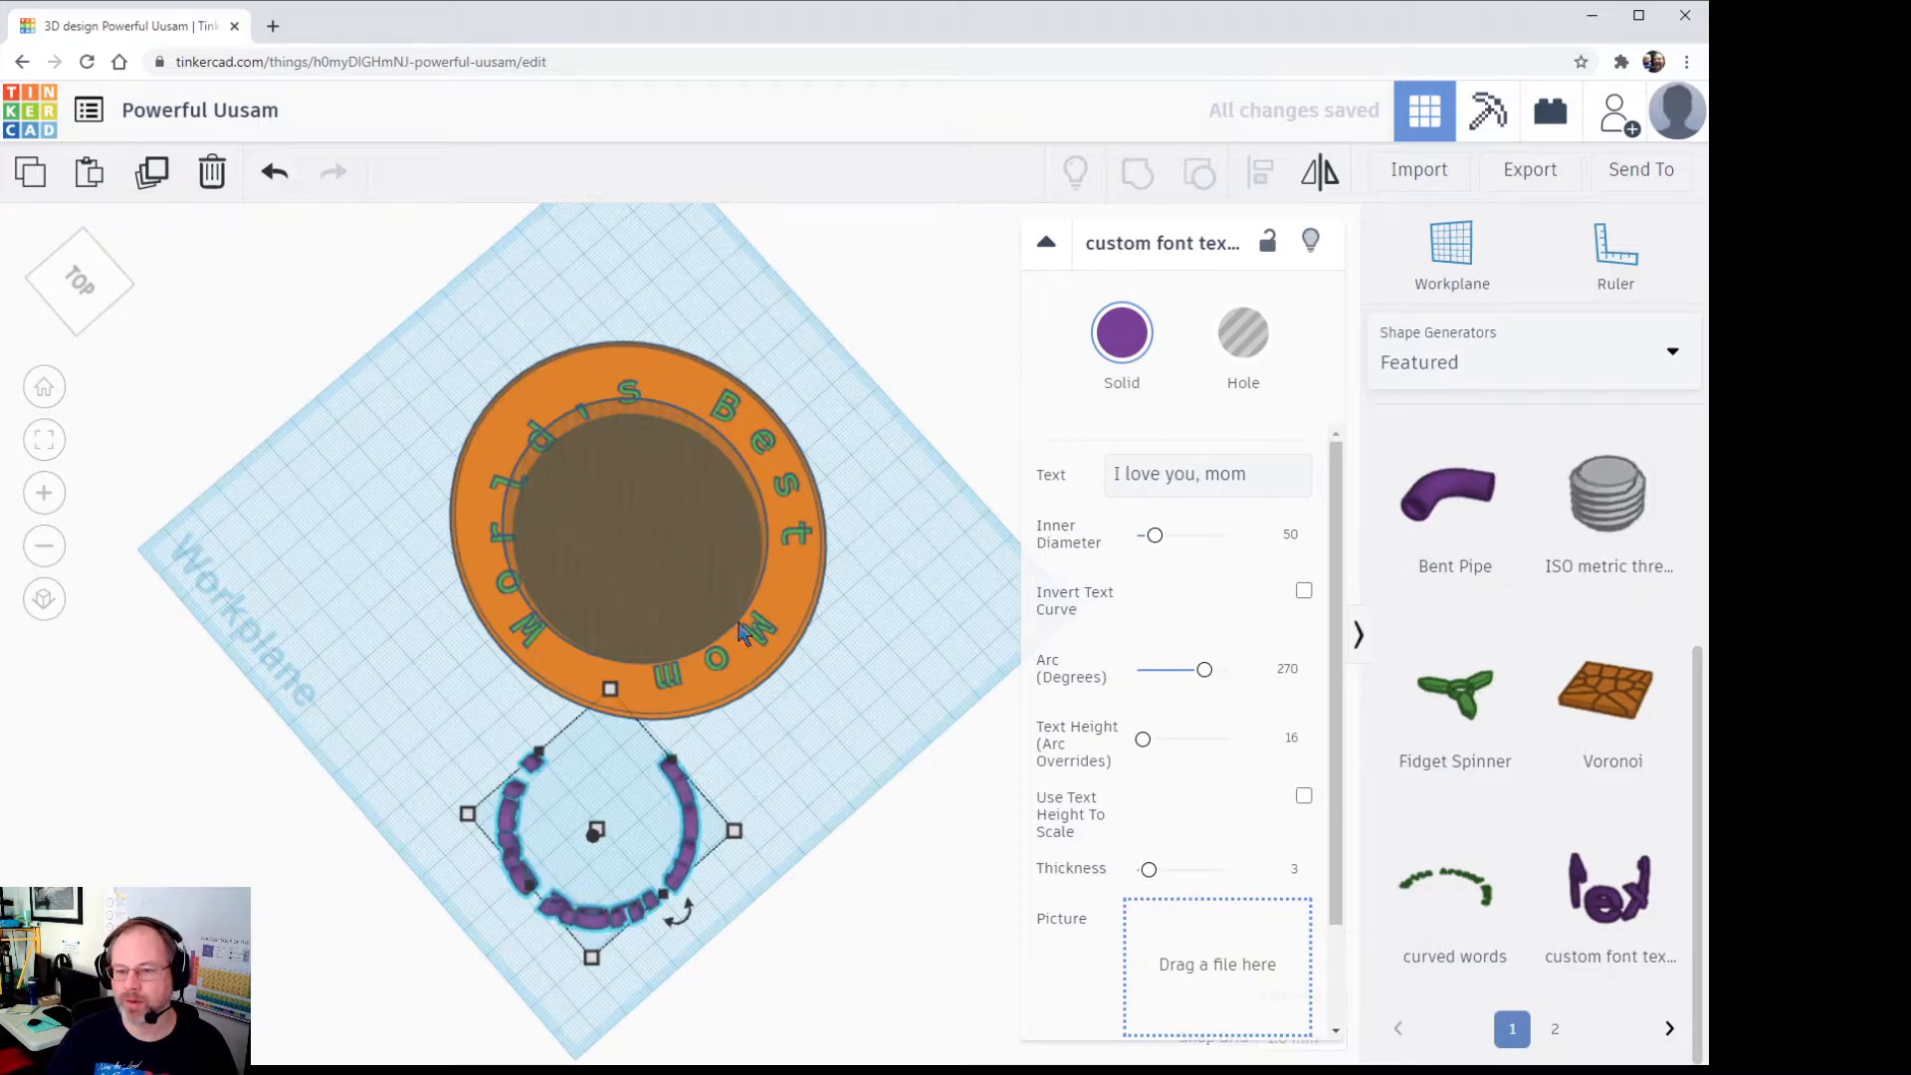
click(532, 408)
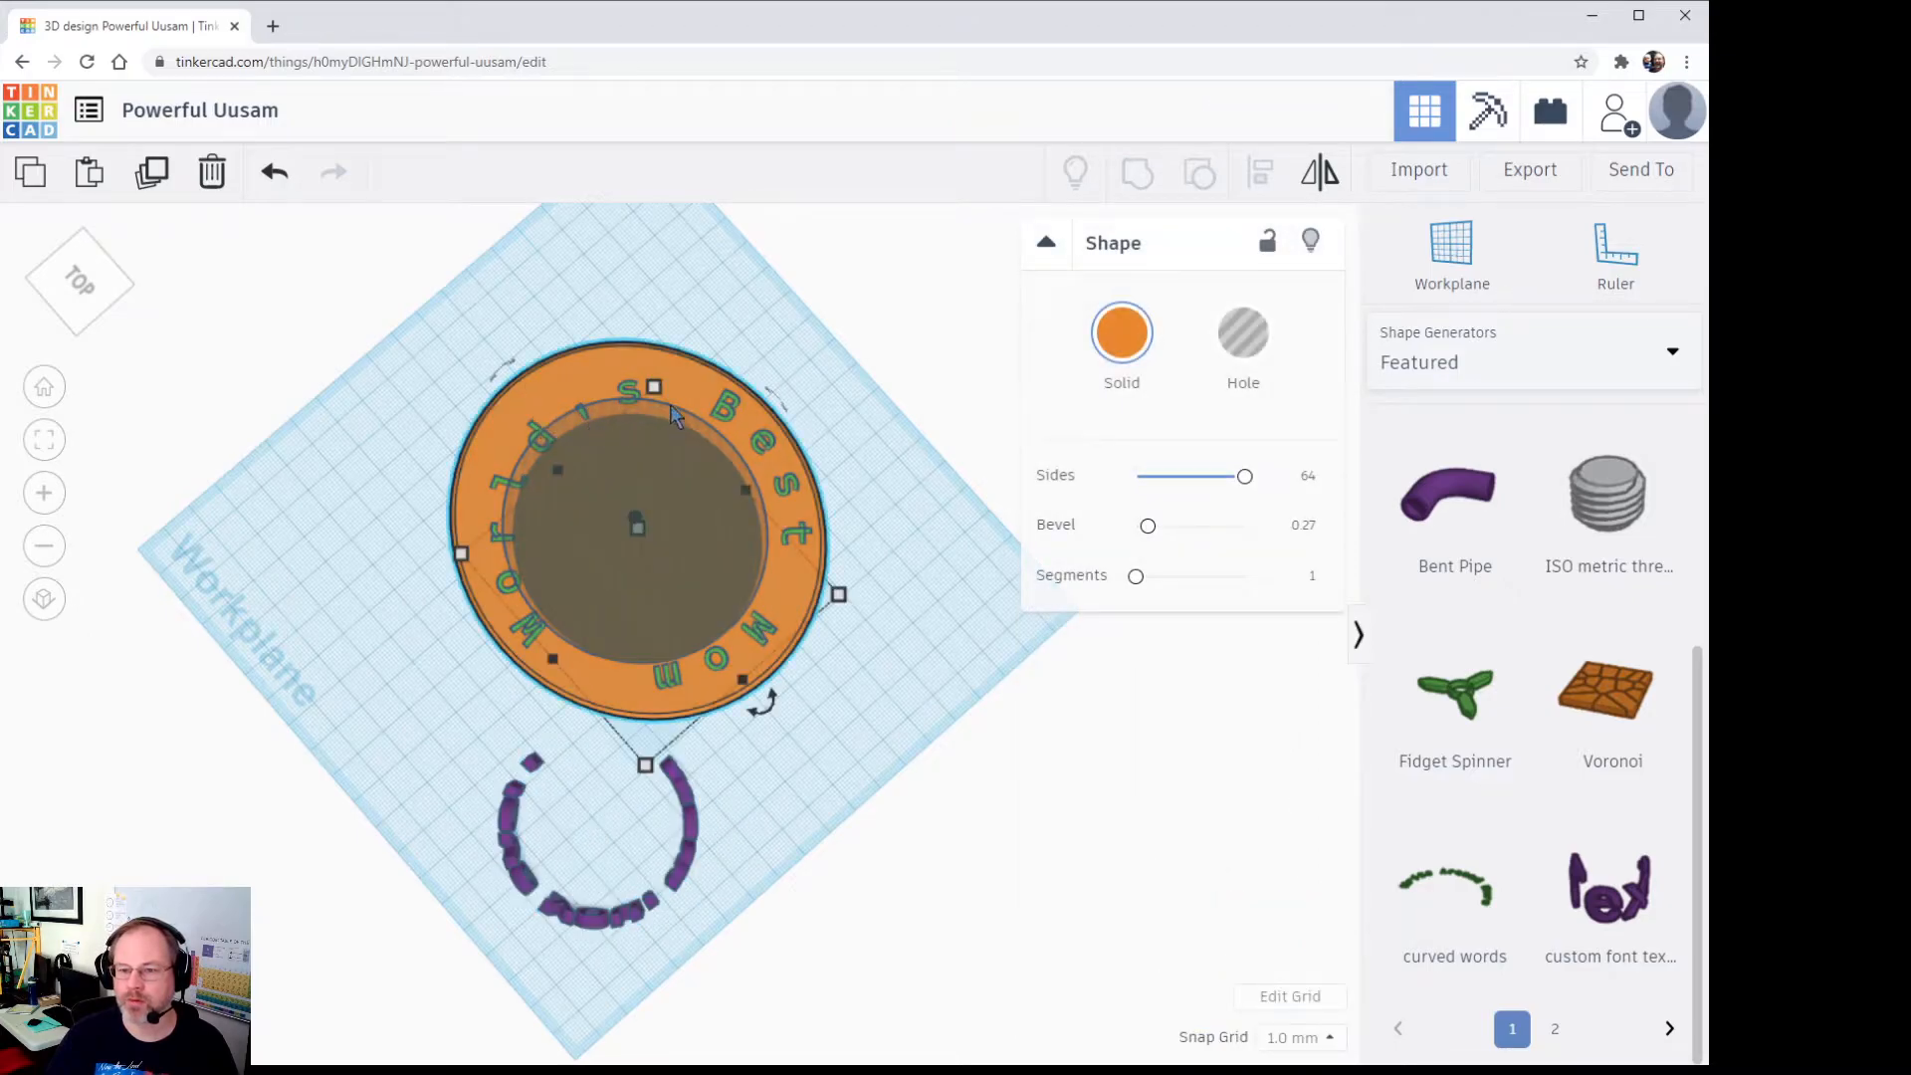
click(881, 742)
right_drag(881, 741, 853, 667)
click(702, 799)
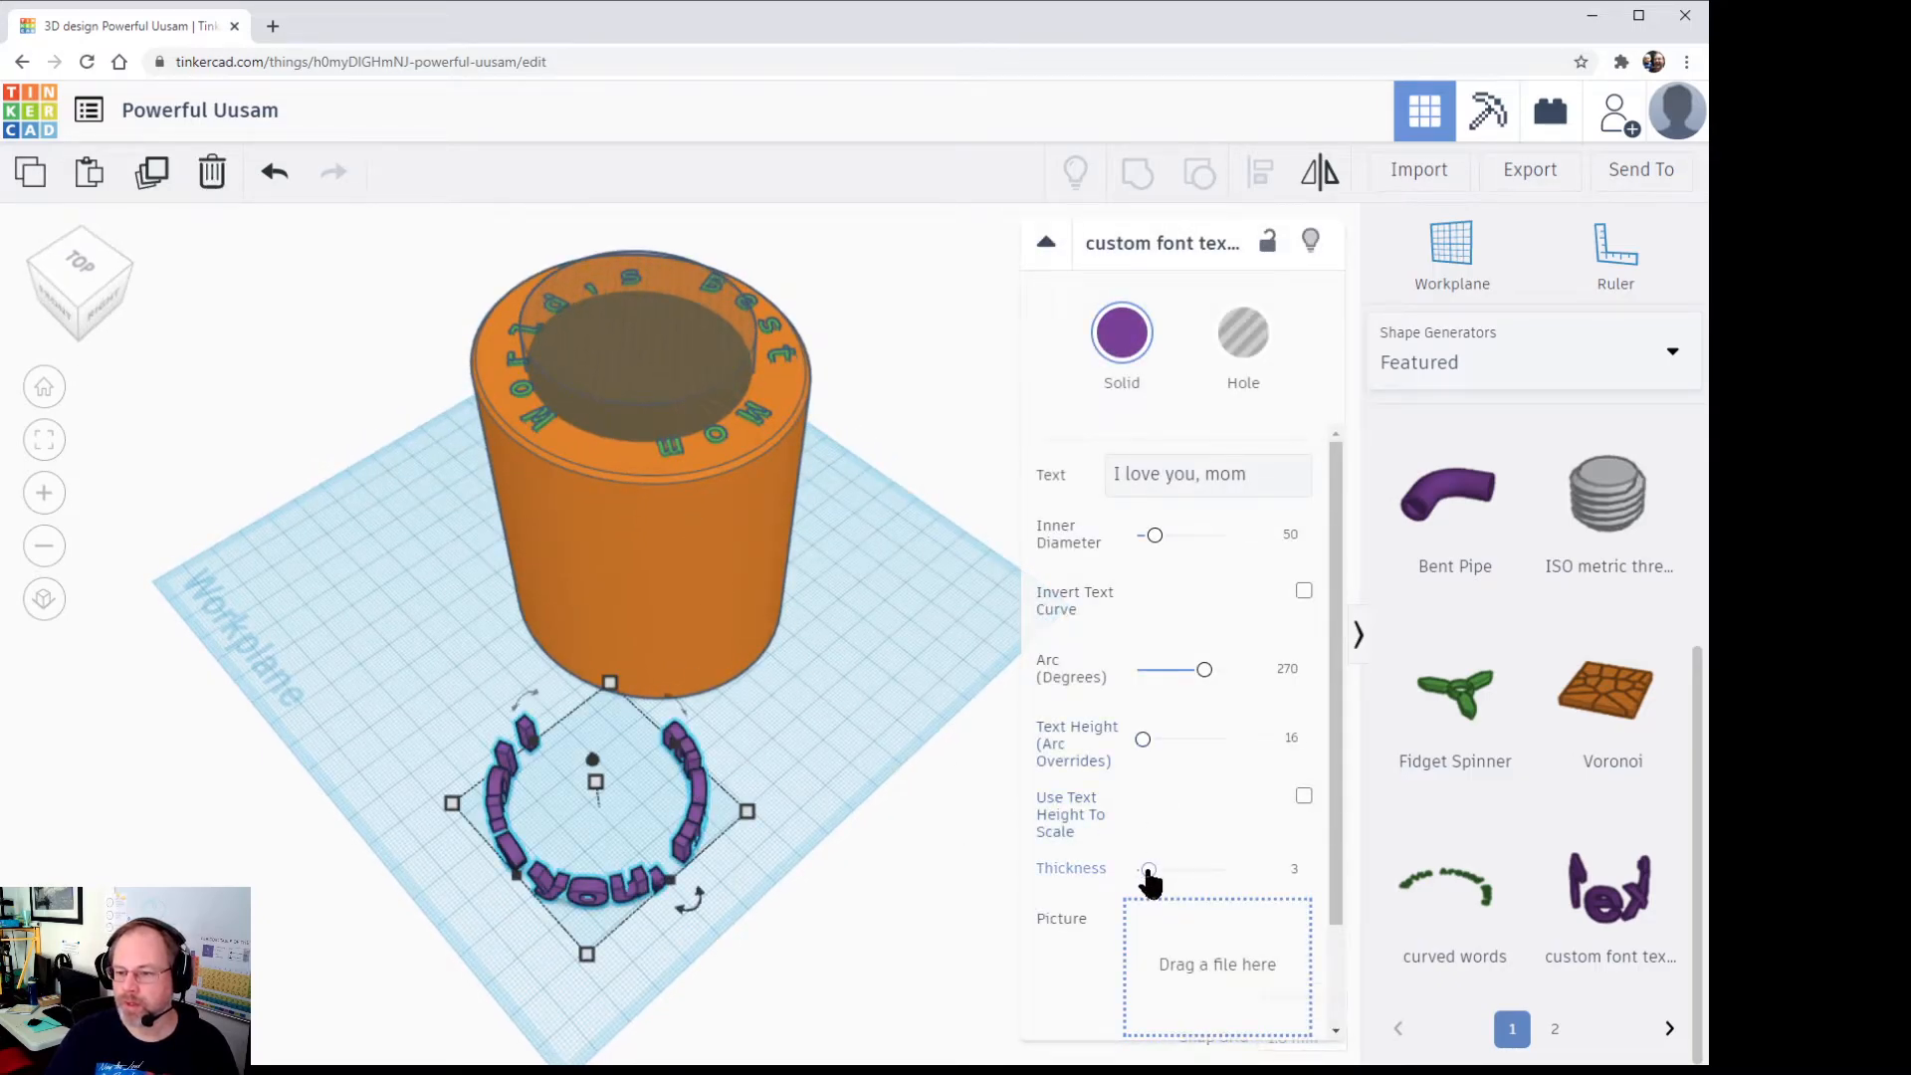
Step: Increase the custom text's thickness to about 4.81 and set its inner diameter to 60
drag(1150, 878, 1159, 879)
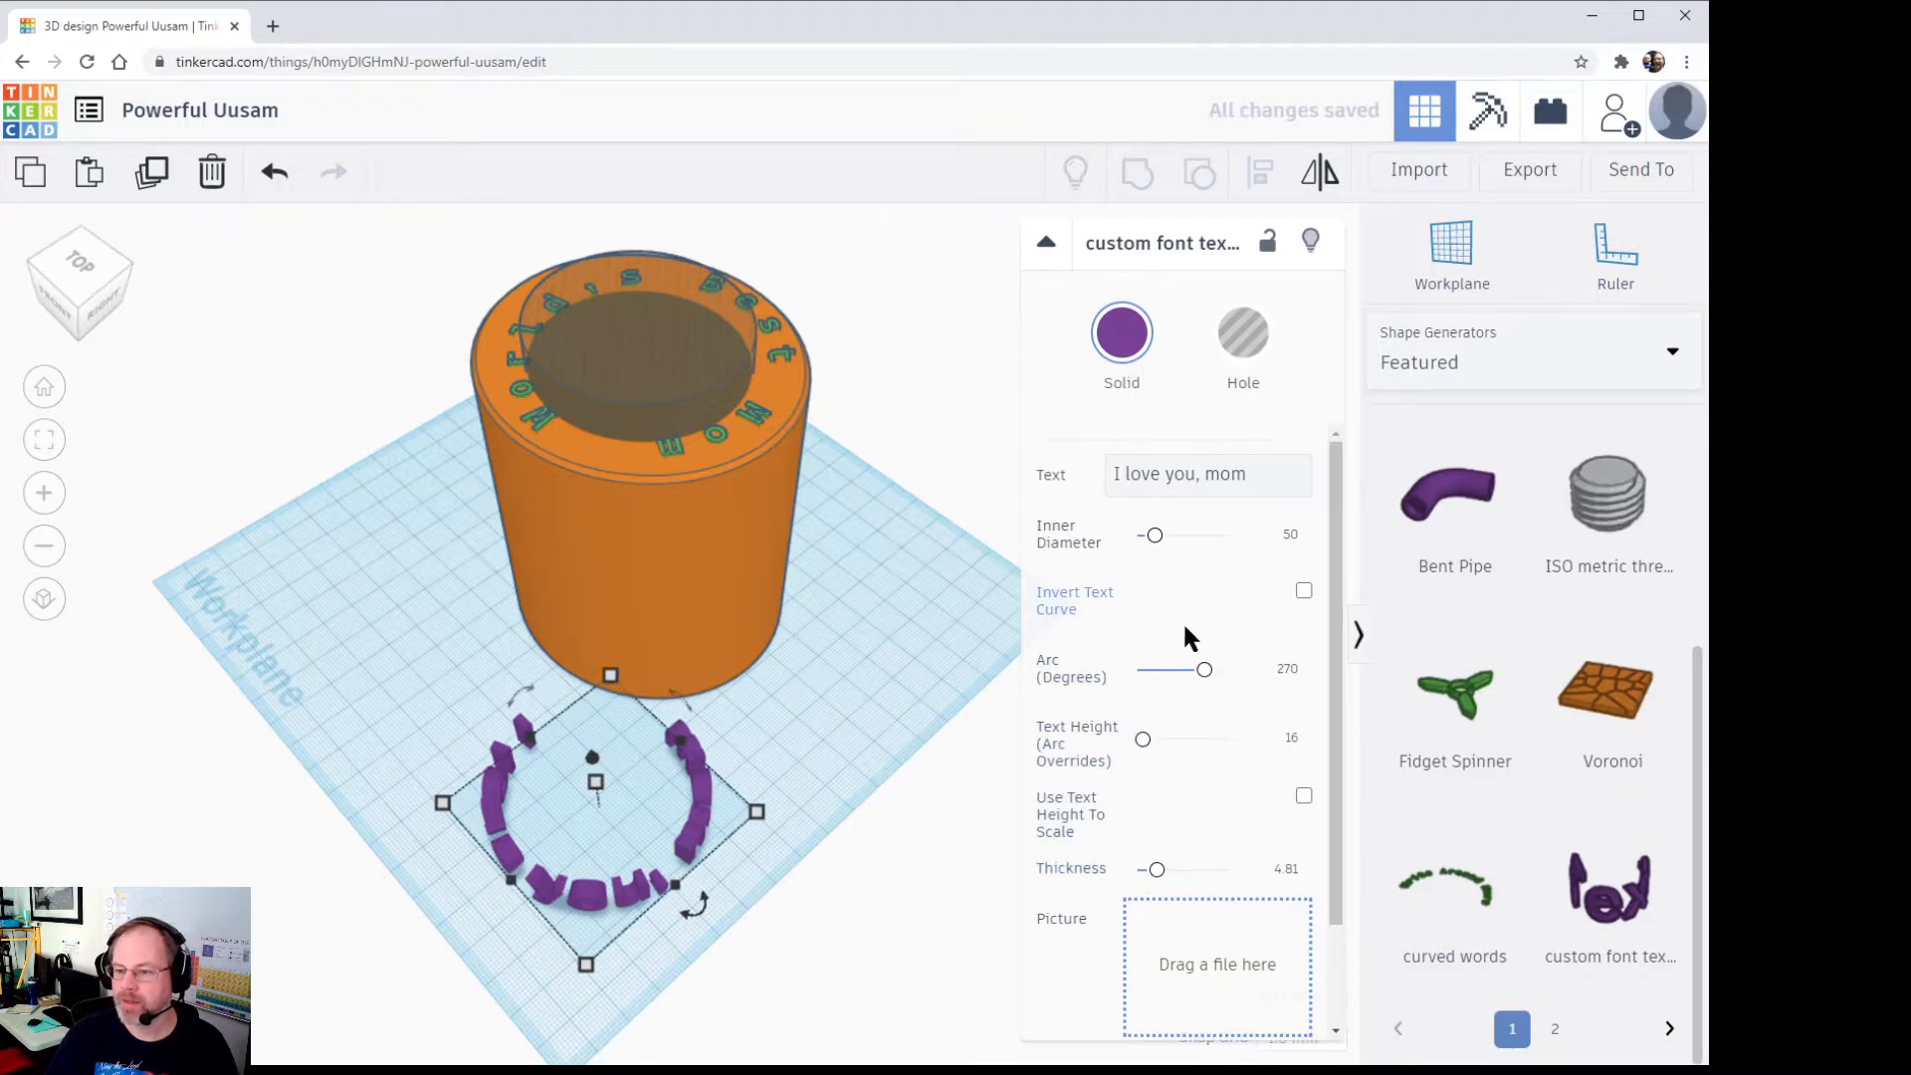
mouse_move(1155, 537)
mouse_down()
mouse_move(1186, 538)
mouse_move(1166, 537)
mouse_up()
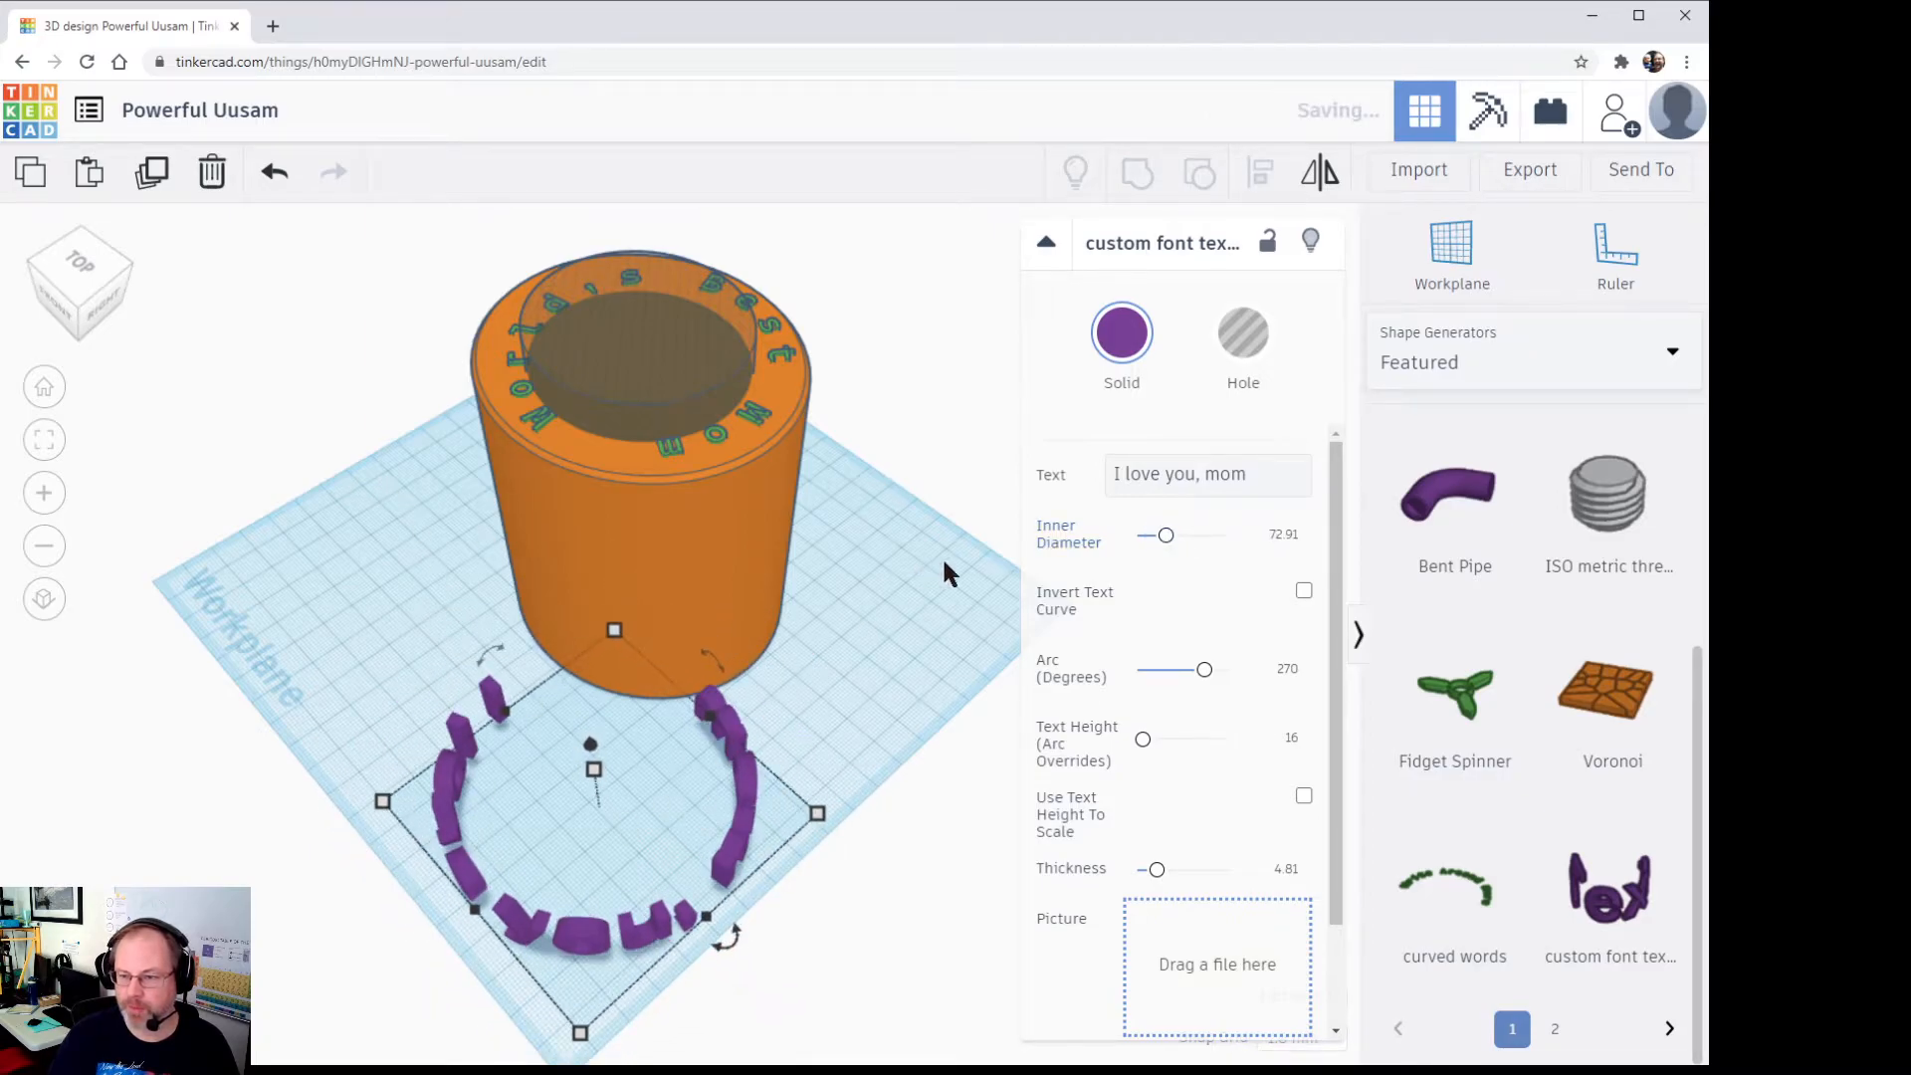
click(1267, 527)
text(60)
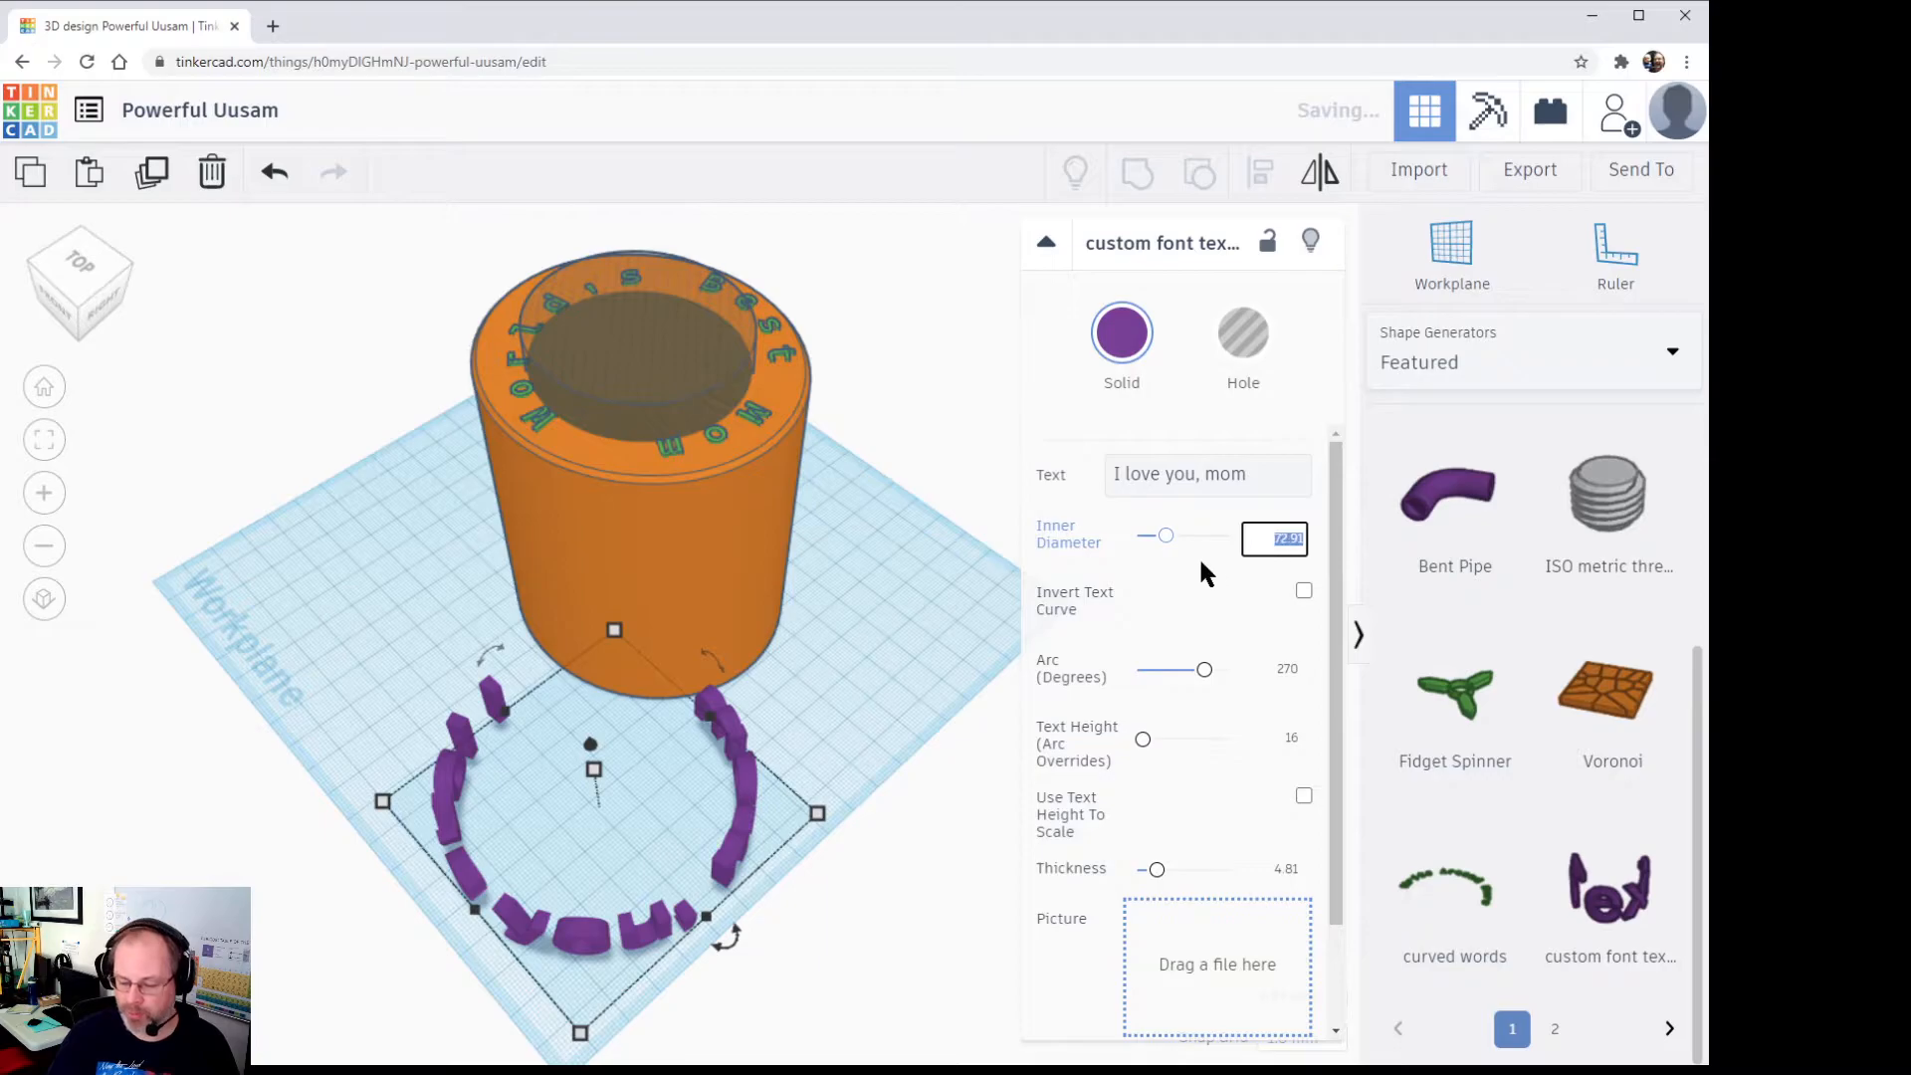
key(Return)
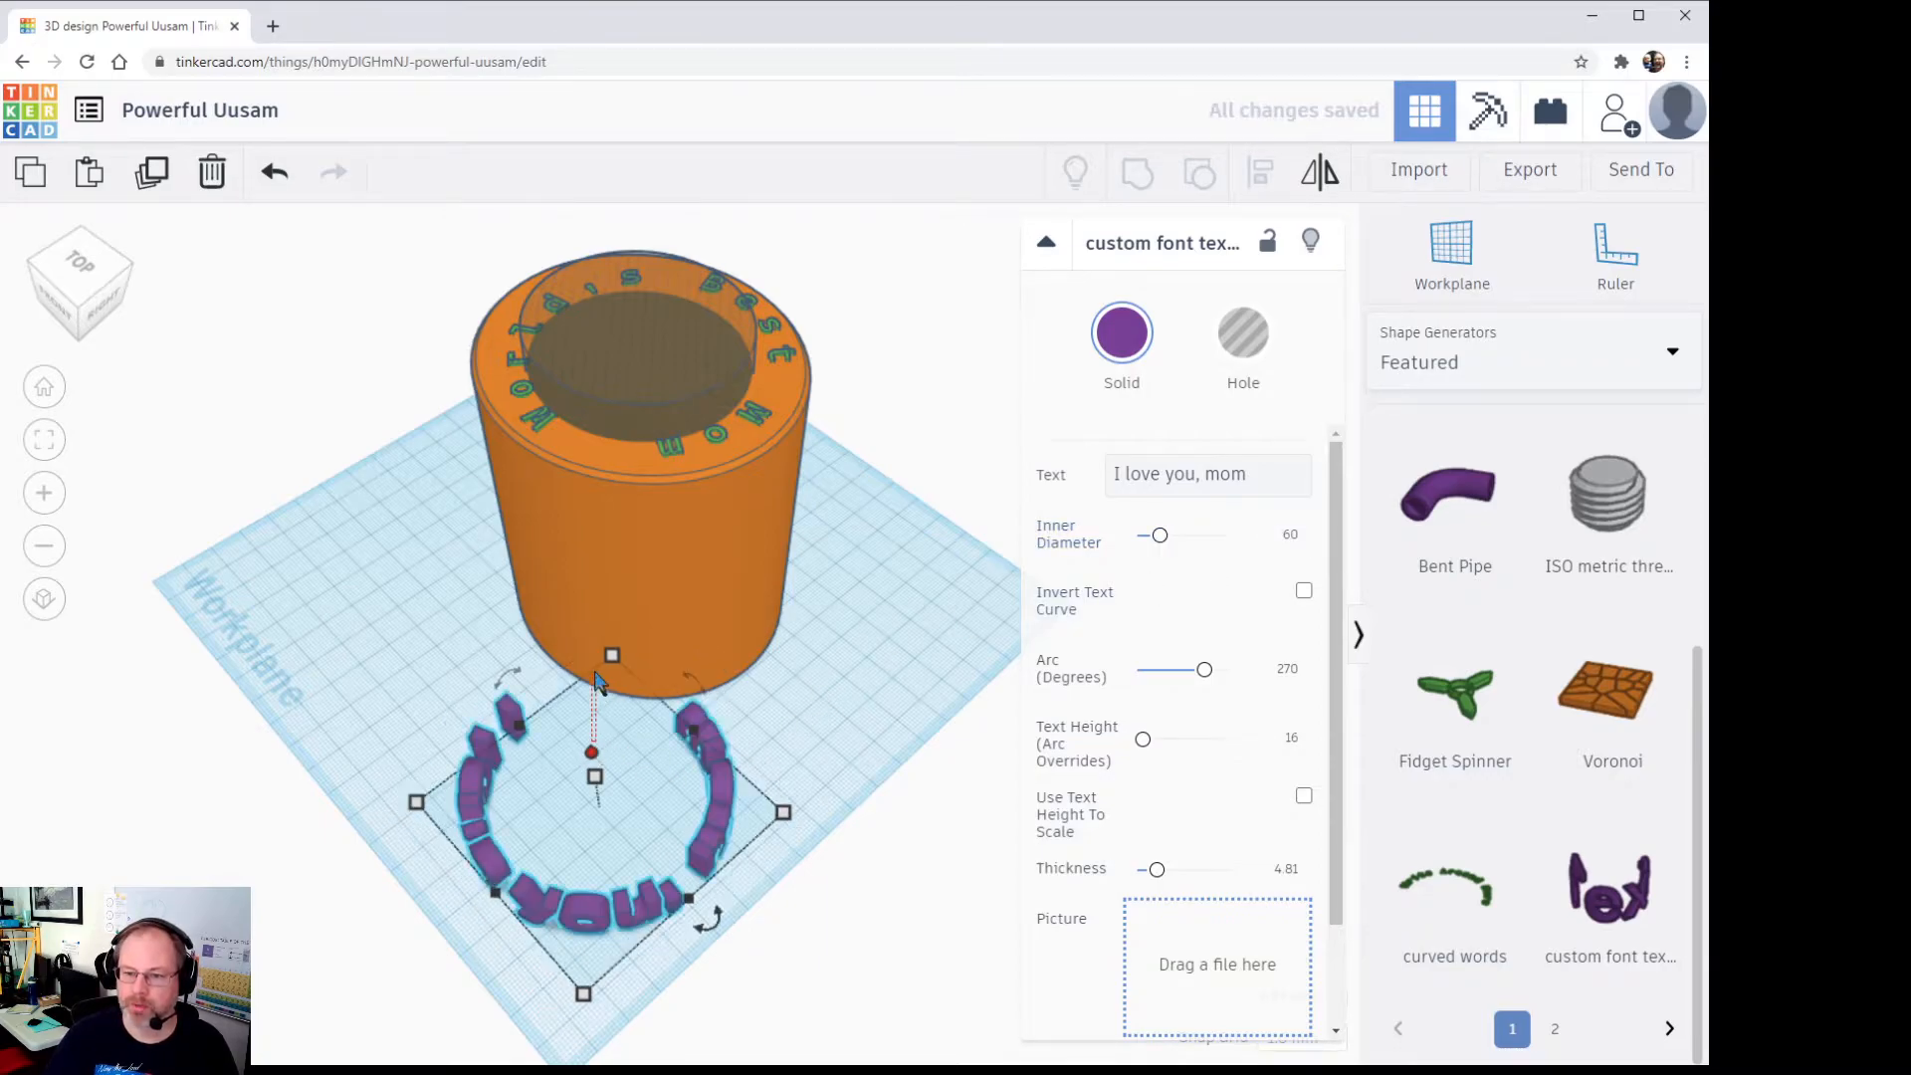
Step: Raise the custom text 61 mm above the workplane and move it around the cylinder's side
click(595, 679)
click(753, 787)
click(748, 795)
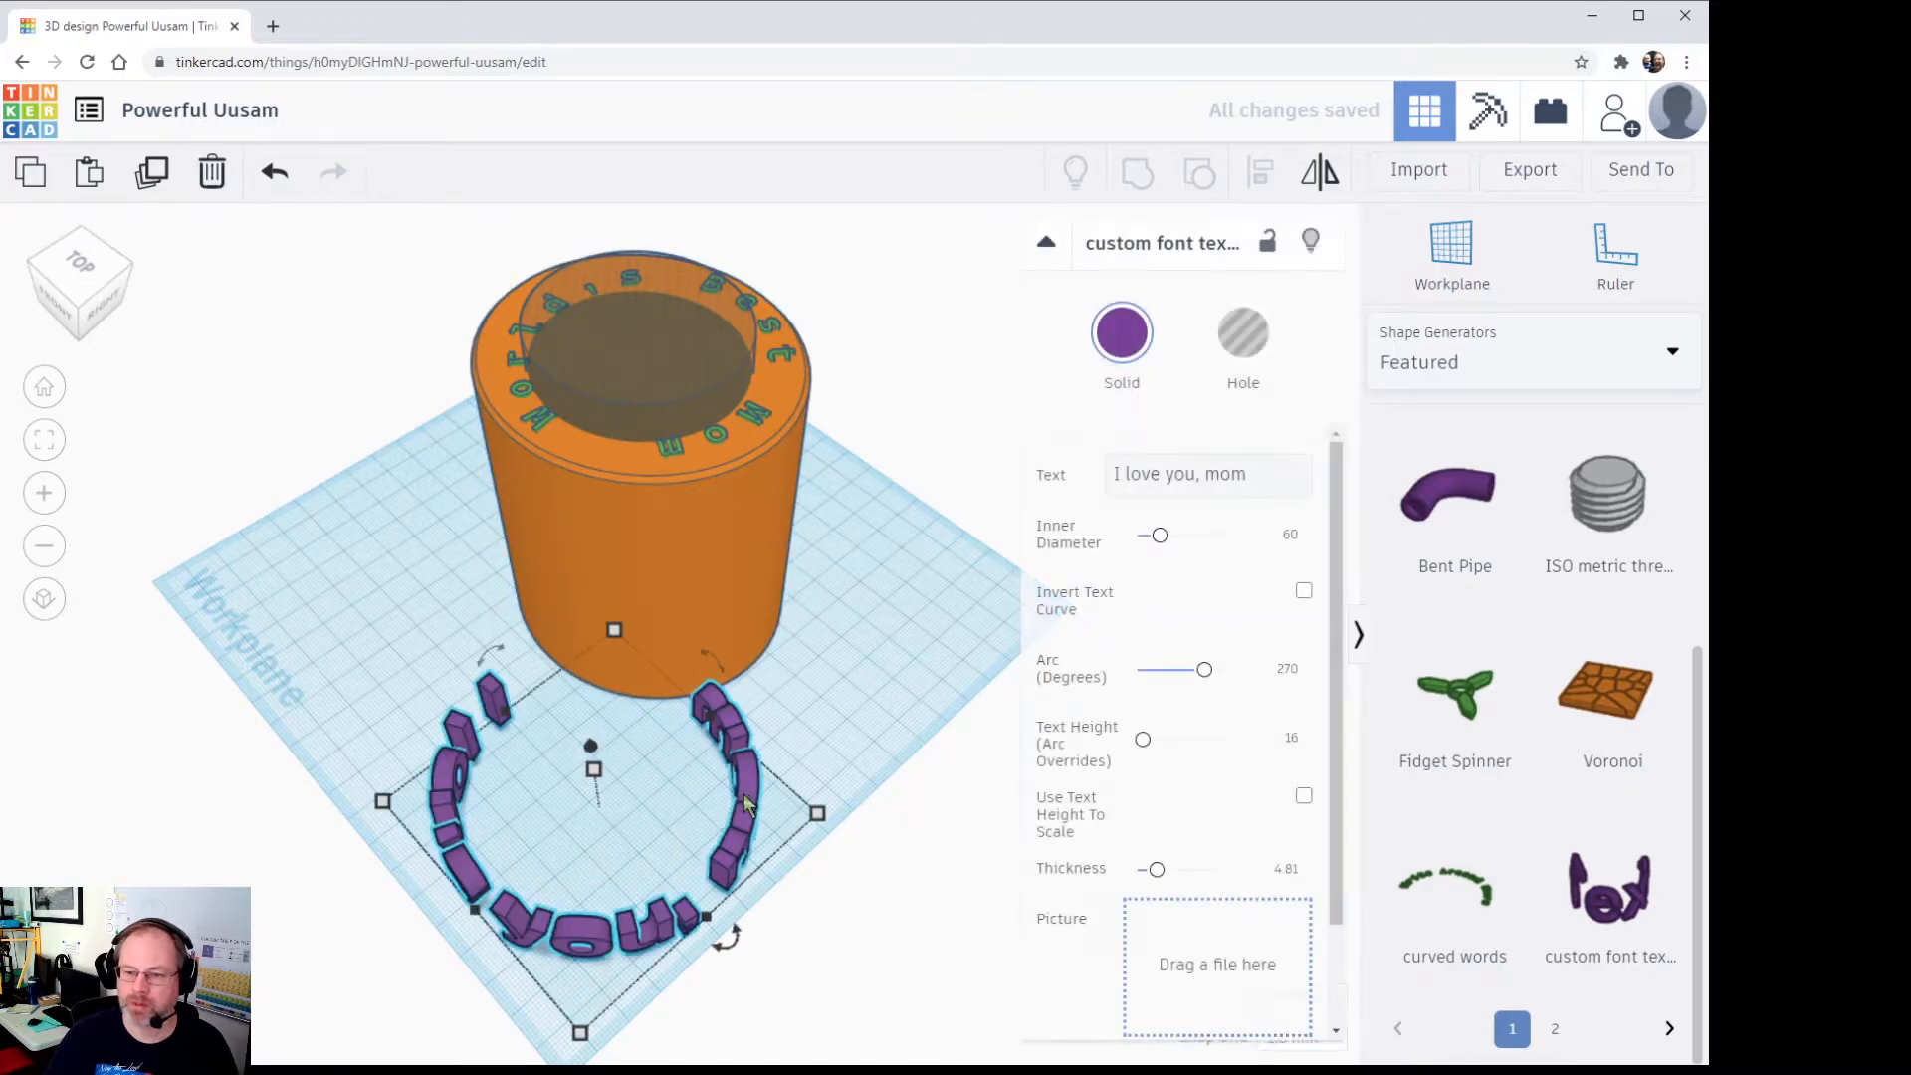
drag(610, 796, 624, 630)
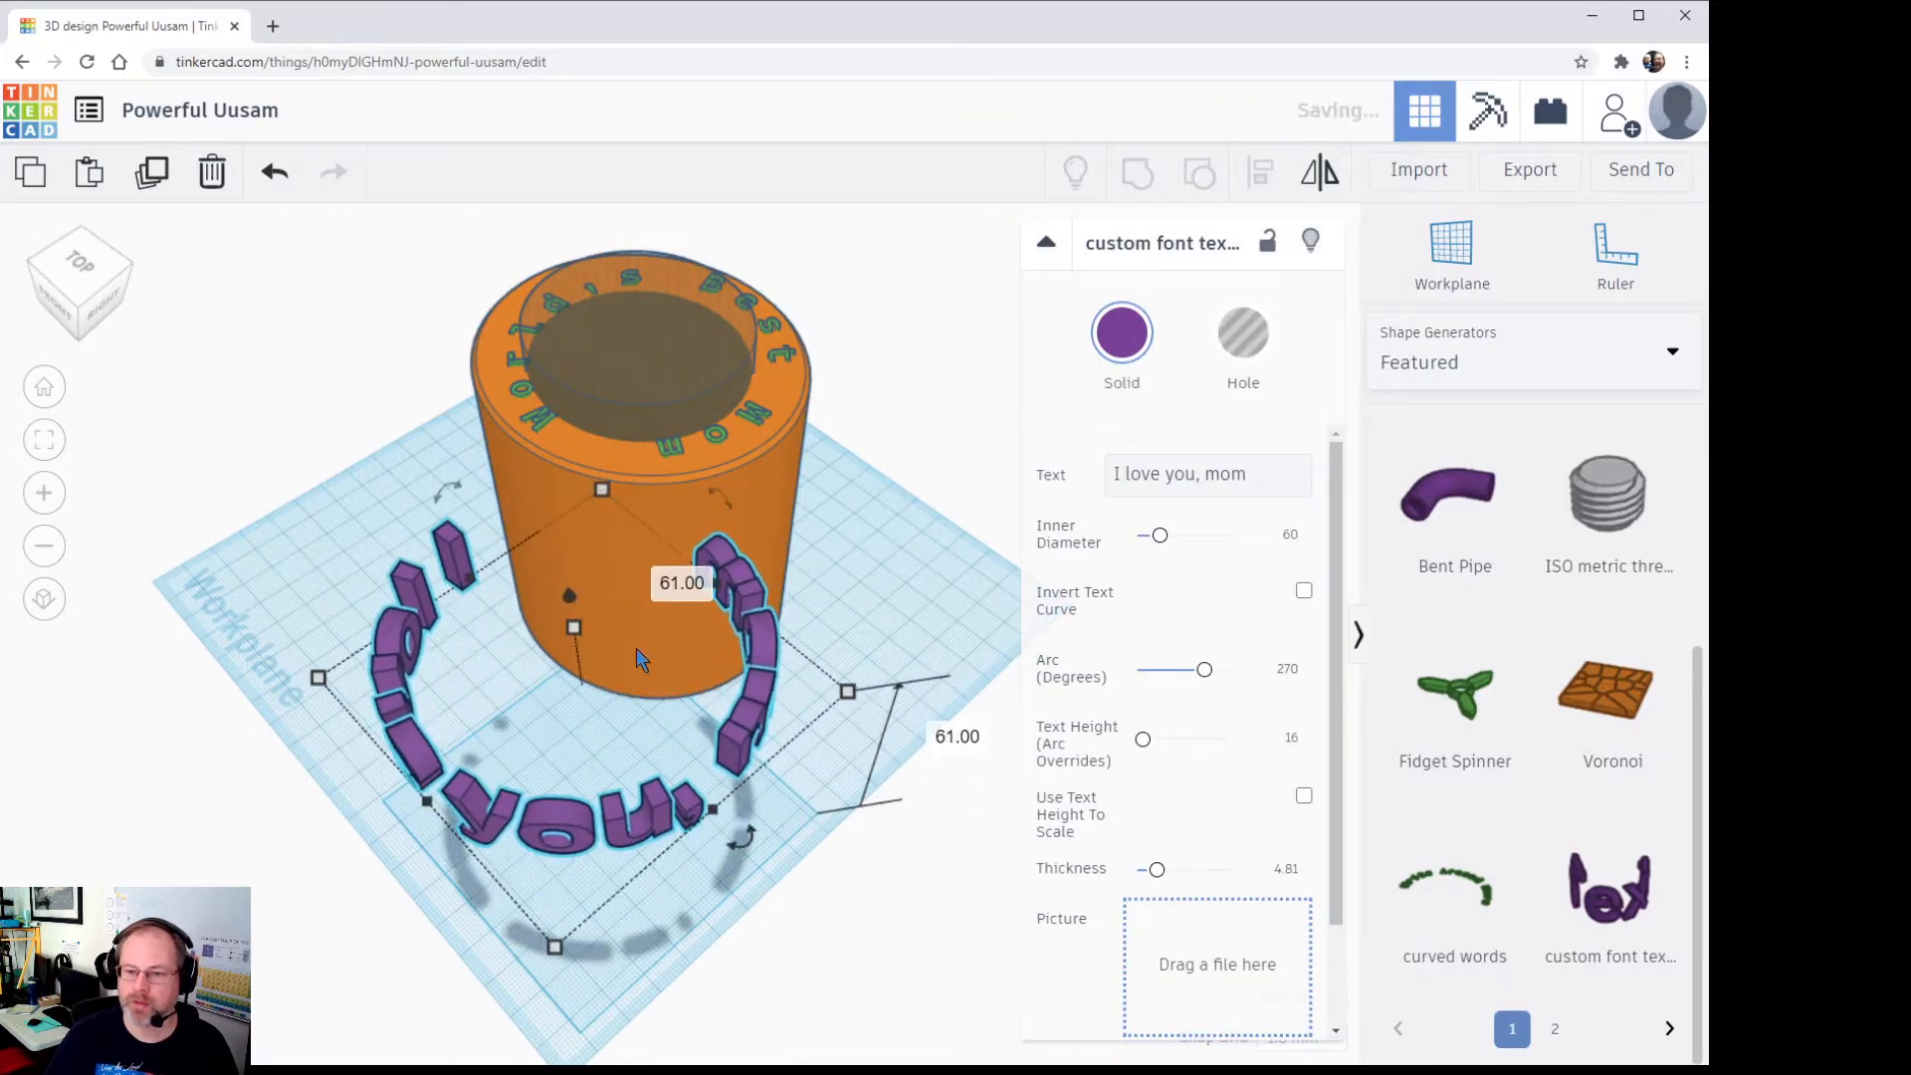
click(618, 746)
drag(580, 826, 685, 577)
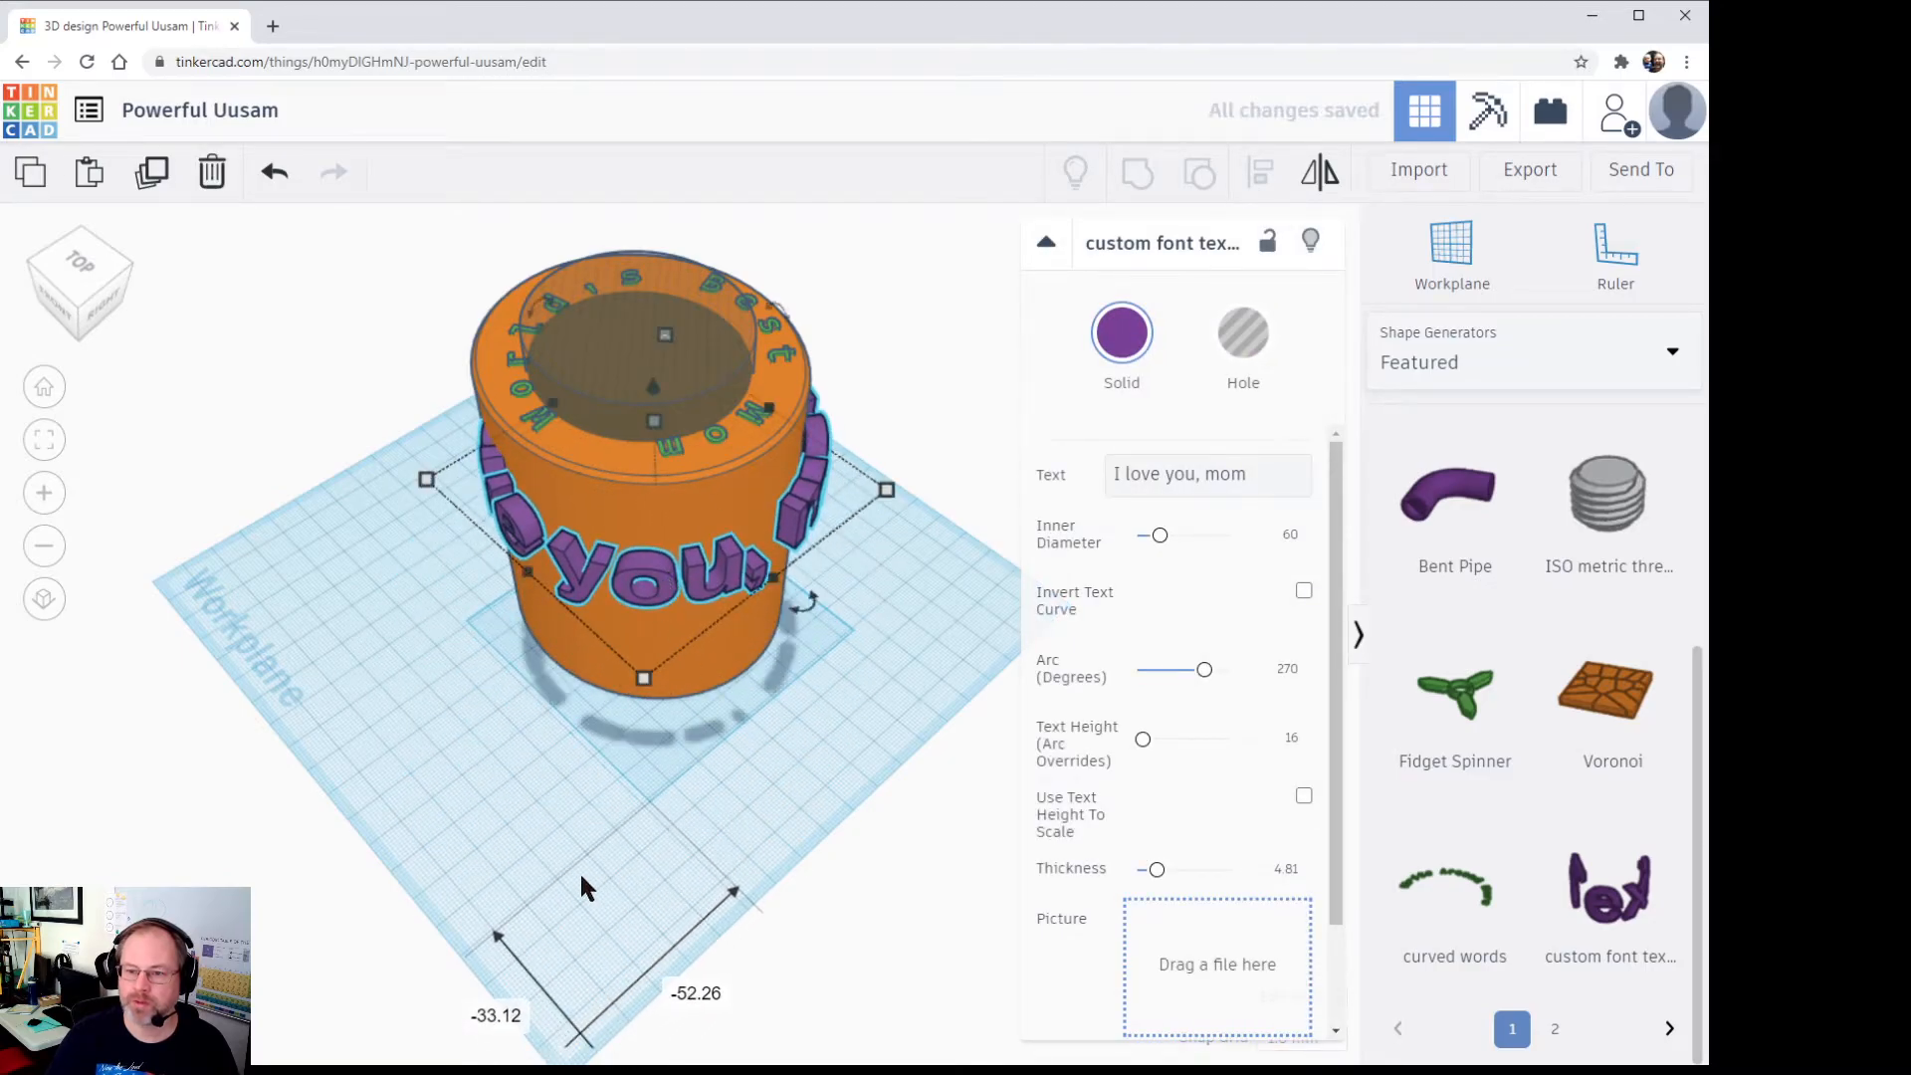
Step: Shift the custom text inward so its letters sit closer against the cylinder's outer wall
click(516, 794)
right_drag(516, 793, 500, 881)
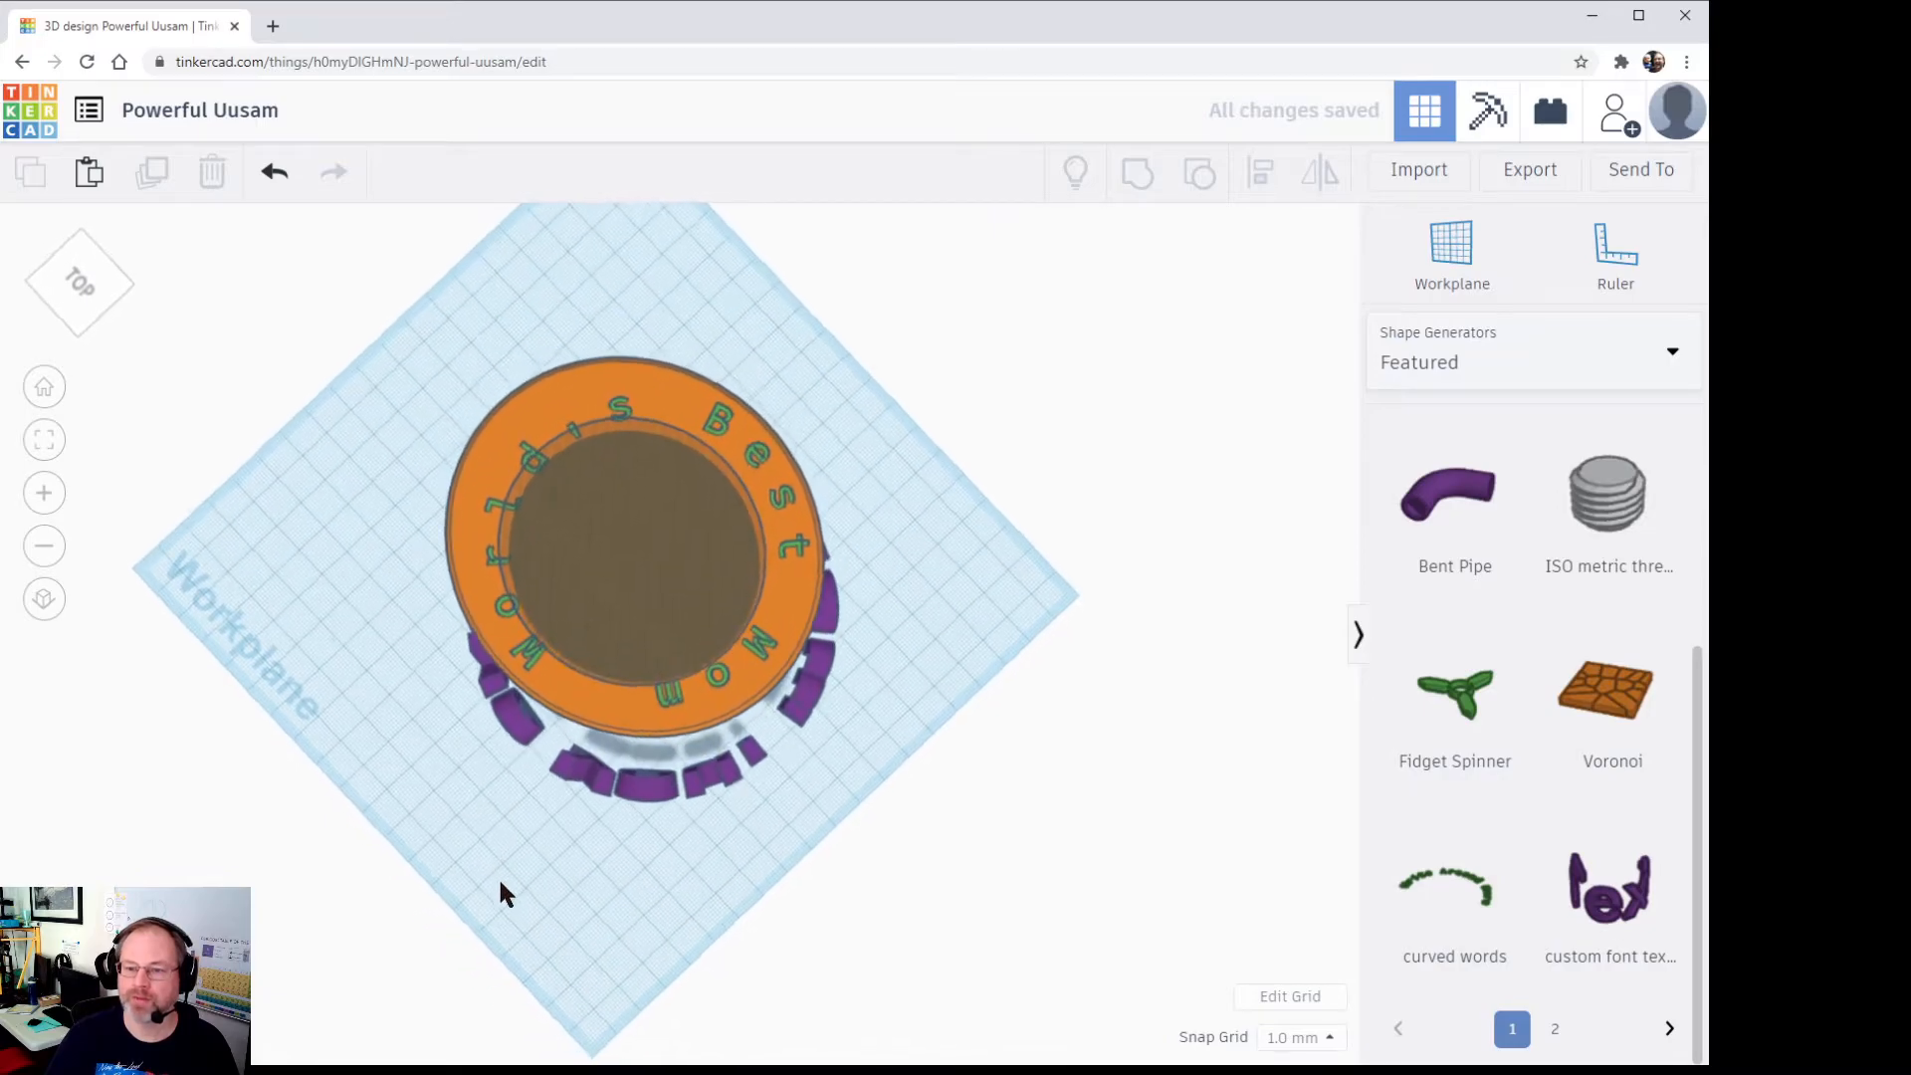
drag(667, 787, 645, 744)
right_drag(426, 801, 644, 624)
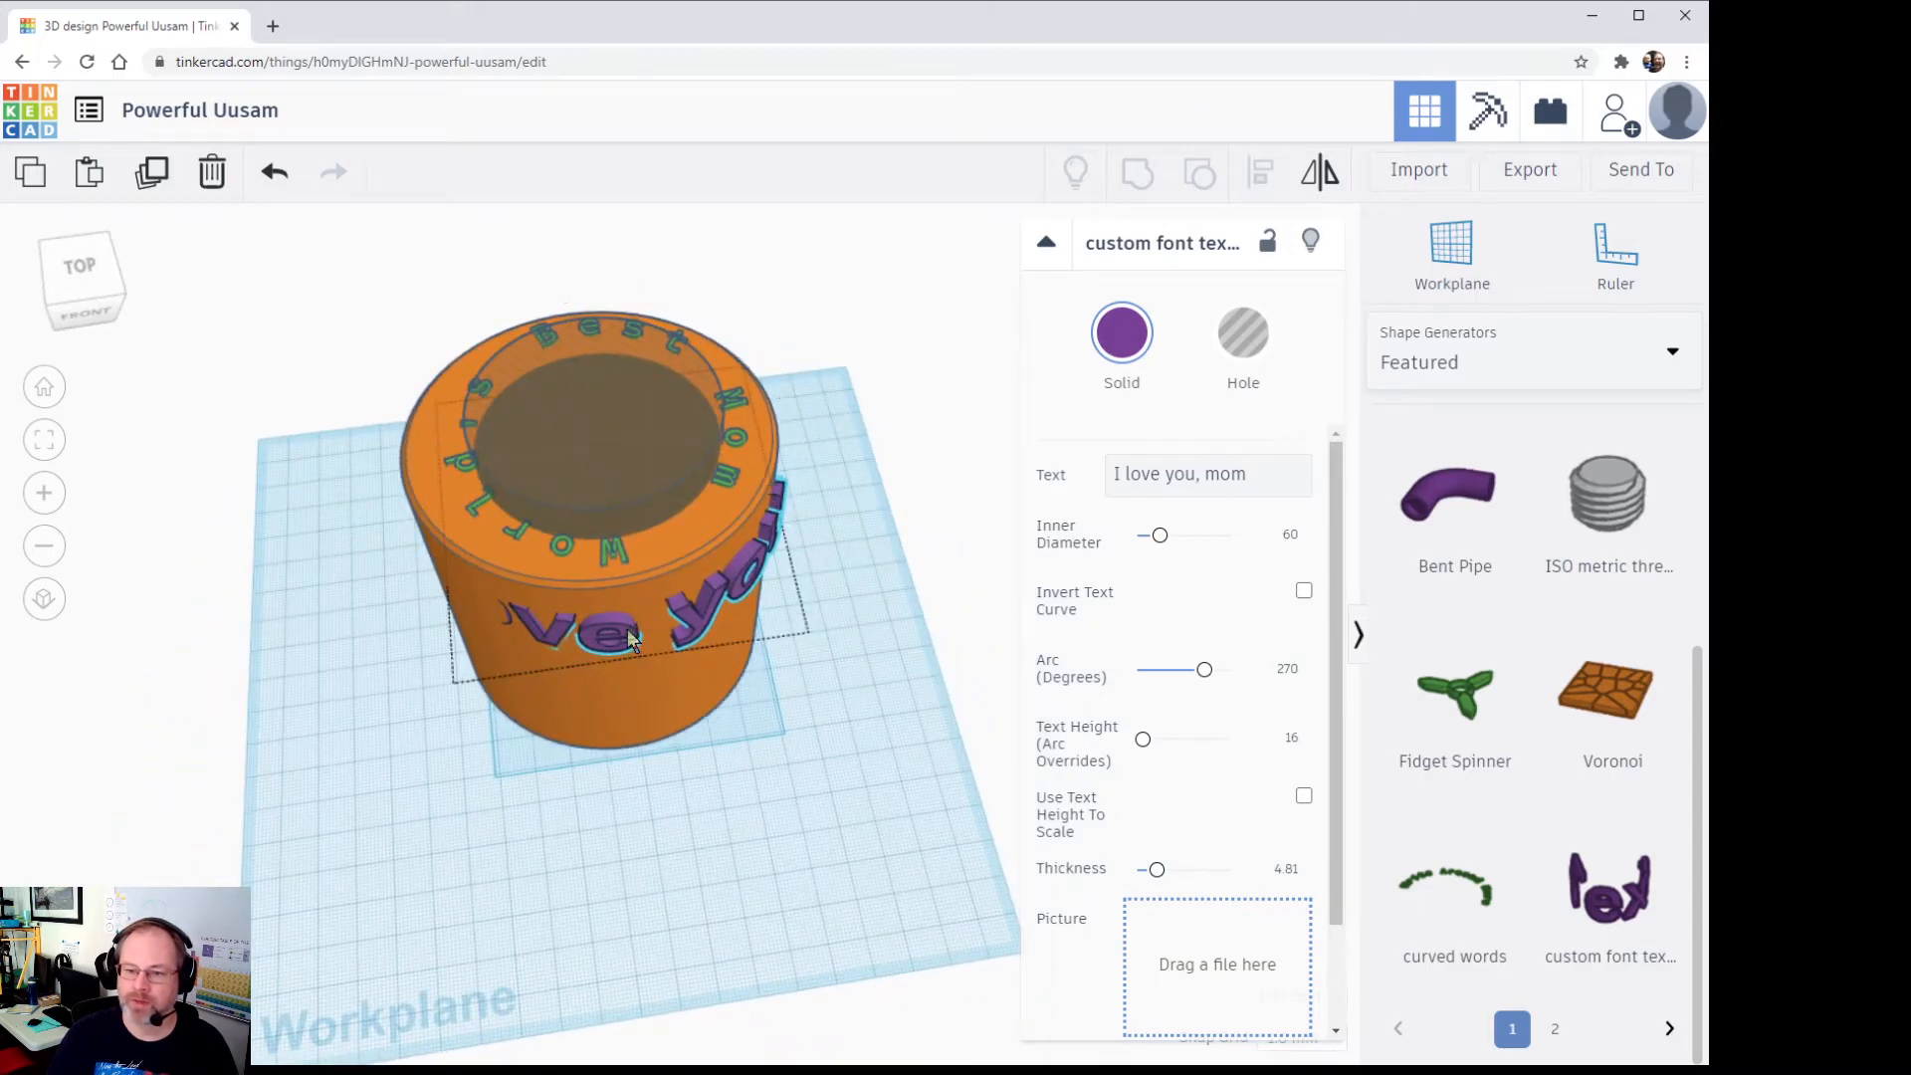
drag(691, 623, 675, 631)
right_drag(675, 631, 866, 869)
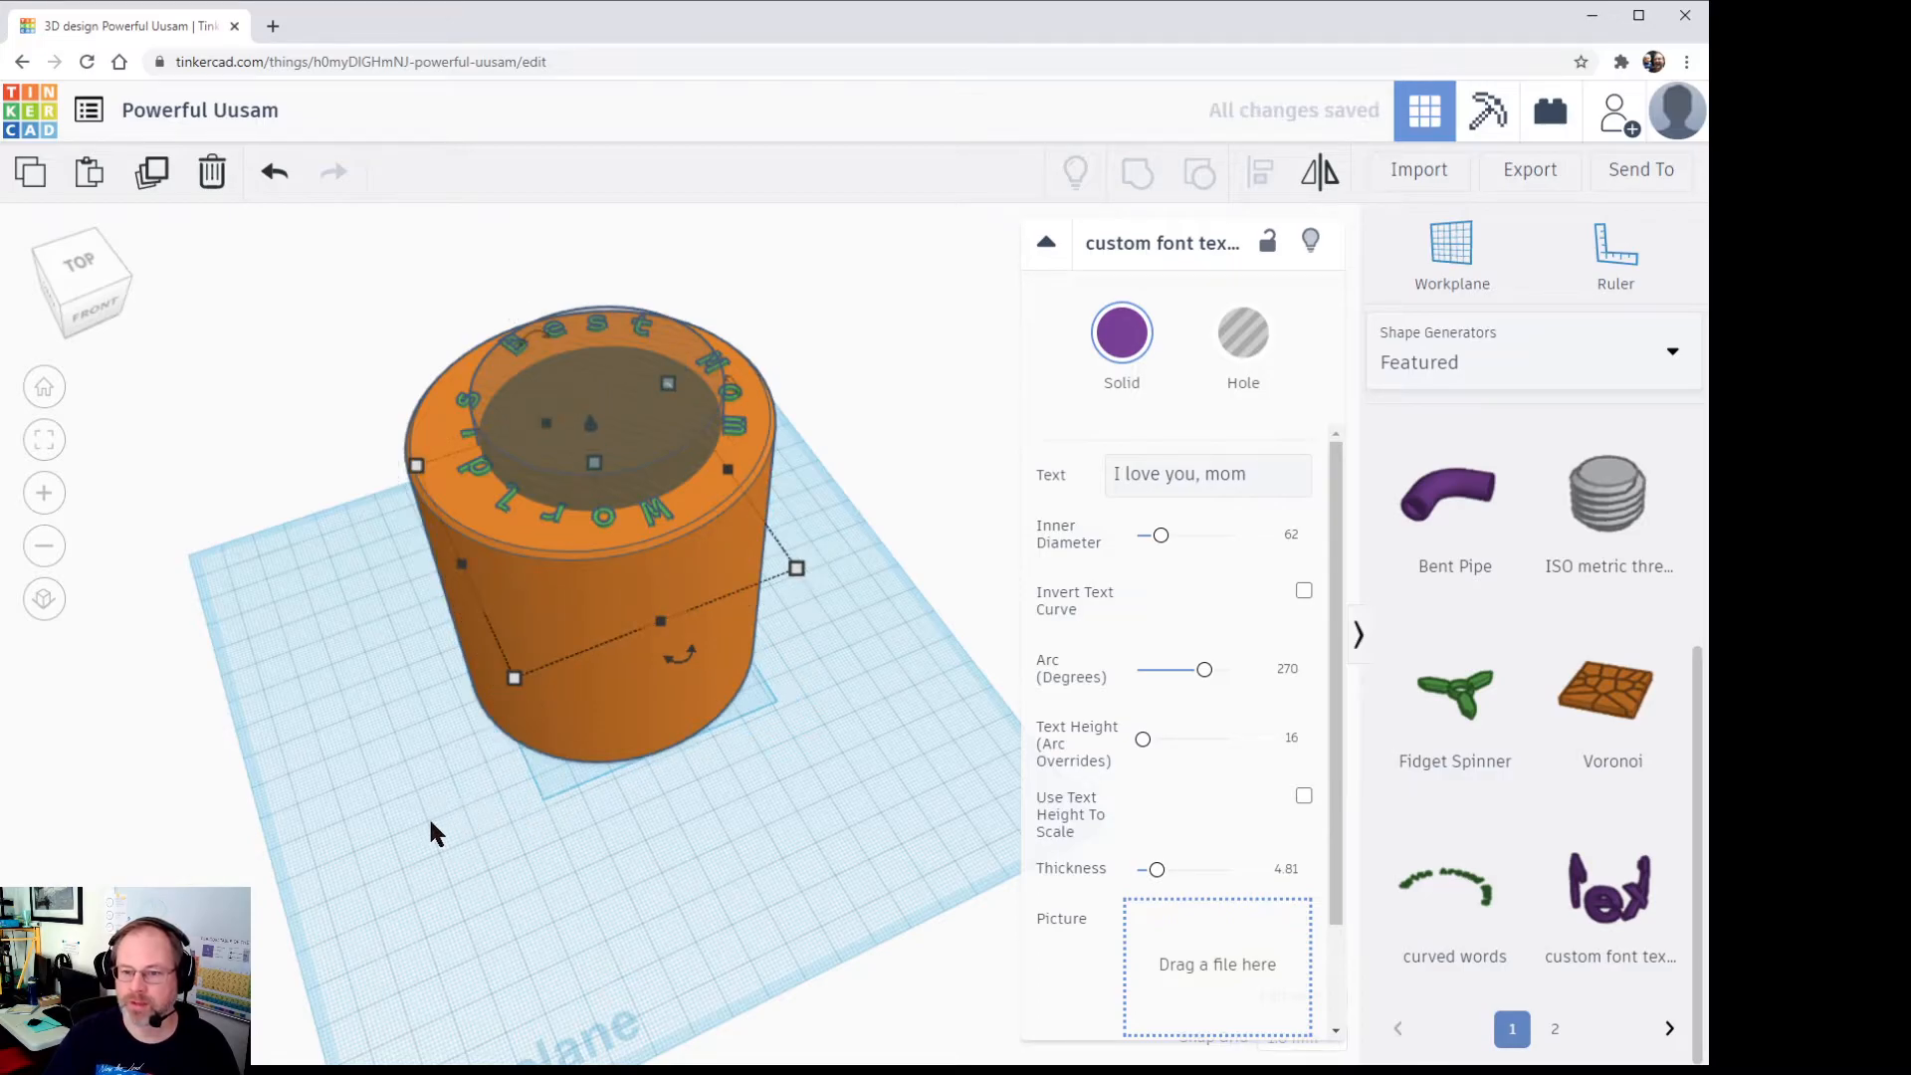
Step: Undo the last change to the custom text
right_drag(396, 822, 749, 607)
click(746, 590)
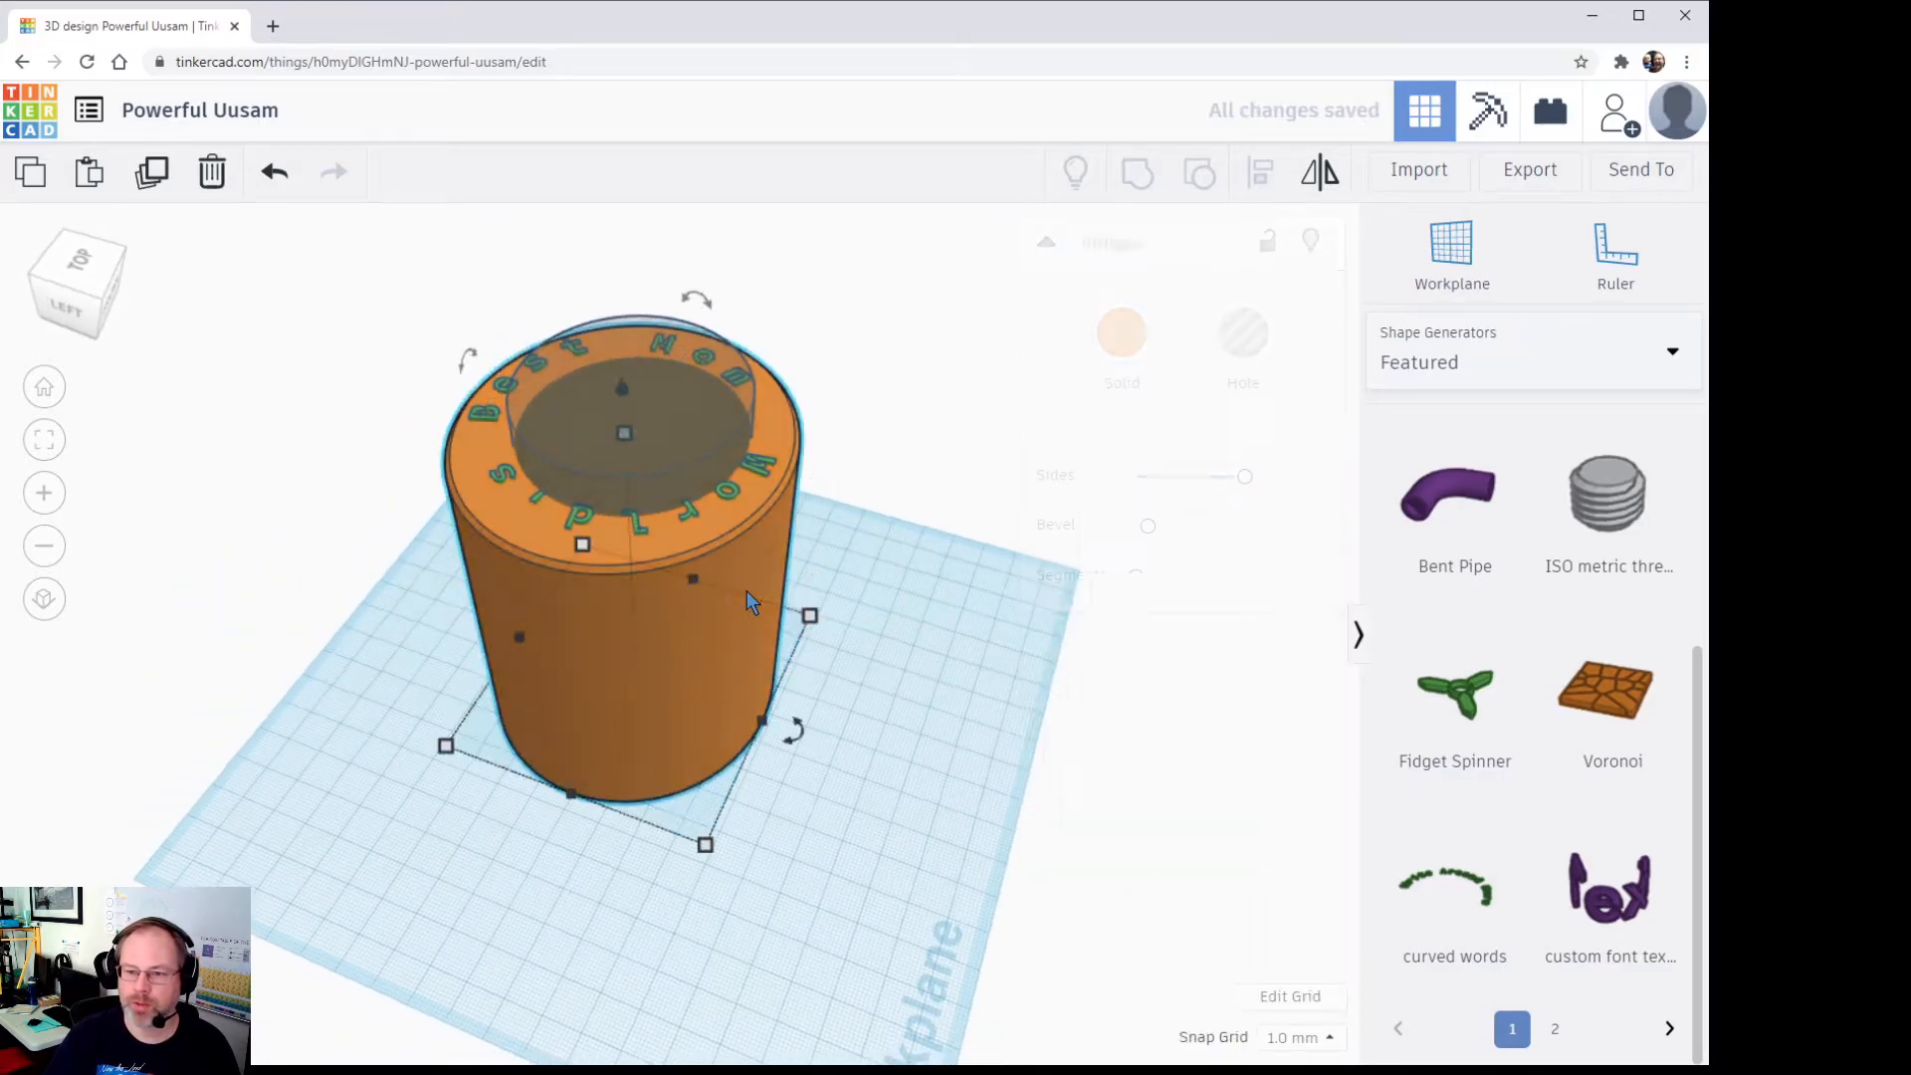
key(ctrl+z)
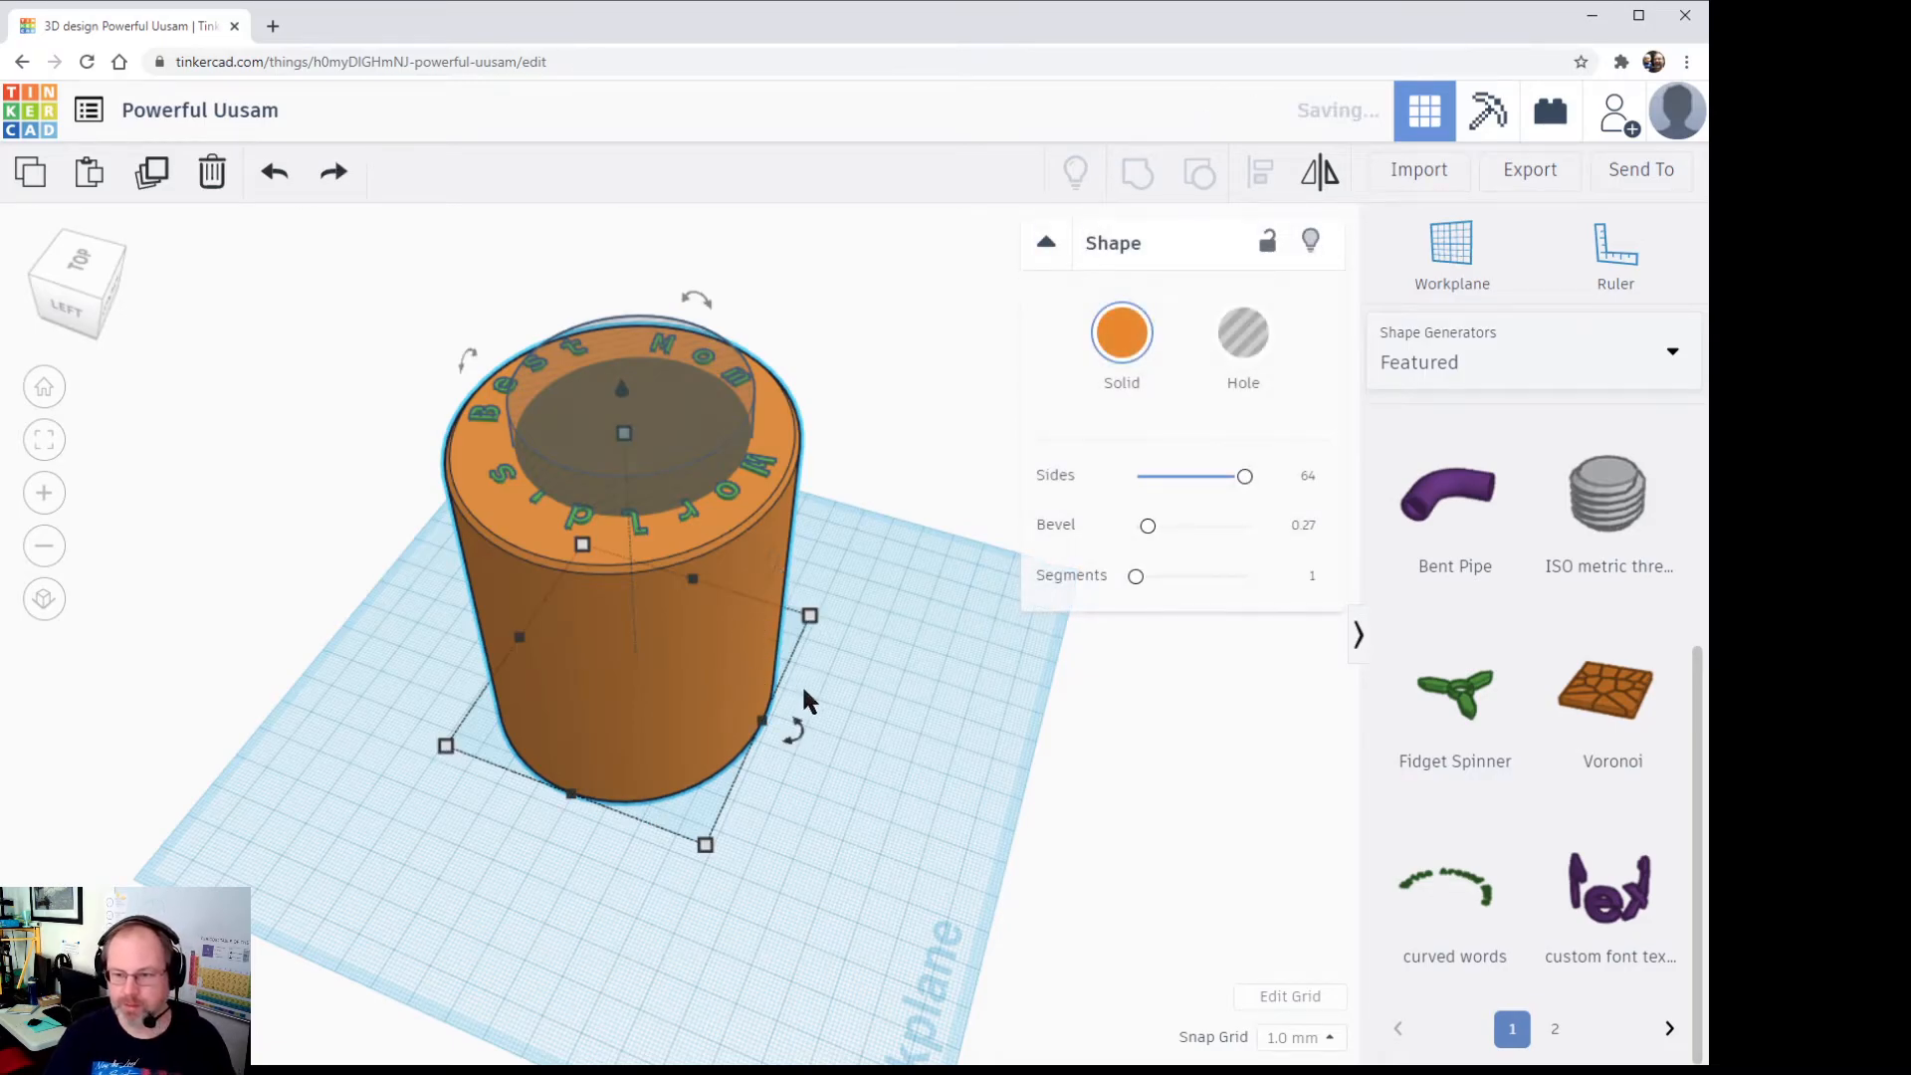
Step: Set the custom text's inner diameter to 62 and reposition it around the front of the cylinder
right_drag(959, 691, 658, 731)
drag(665, 737, 686, 801)
right_drag(809, 822, 864, 708)
text(62)
key(Return)
right_drag(639, 769, 609, 836)
mouse_move(665, 650)
mouse_down()
mouse_move(645, 630)
mouse_move(677, 619)
mouse_move(630, 599)
mouse_move(657, 619)
mouse_up()
Step: Set the custom text's inner diameter to 65 and refit the lettering around the cylinder's front wall
click(1296, 535)
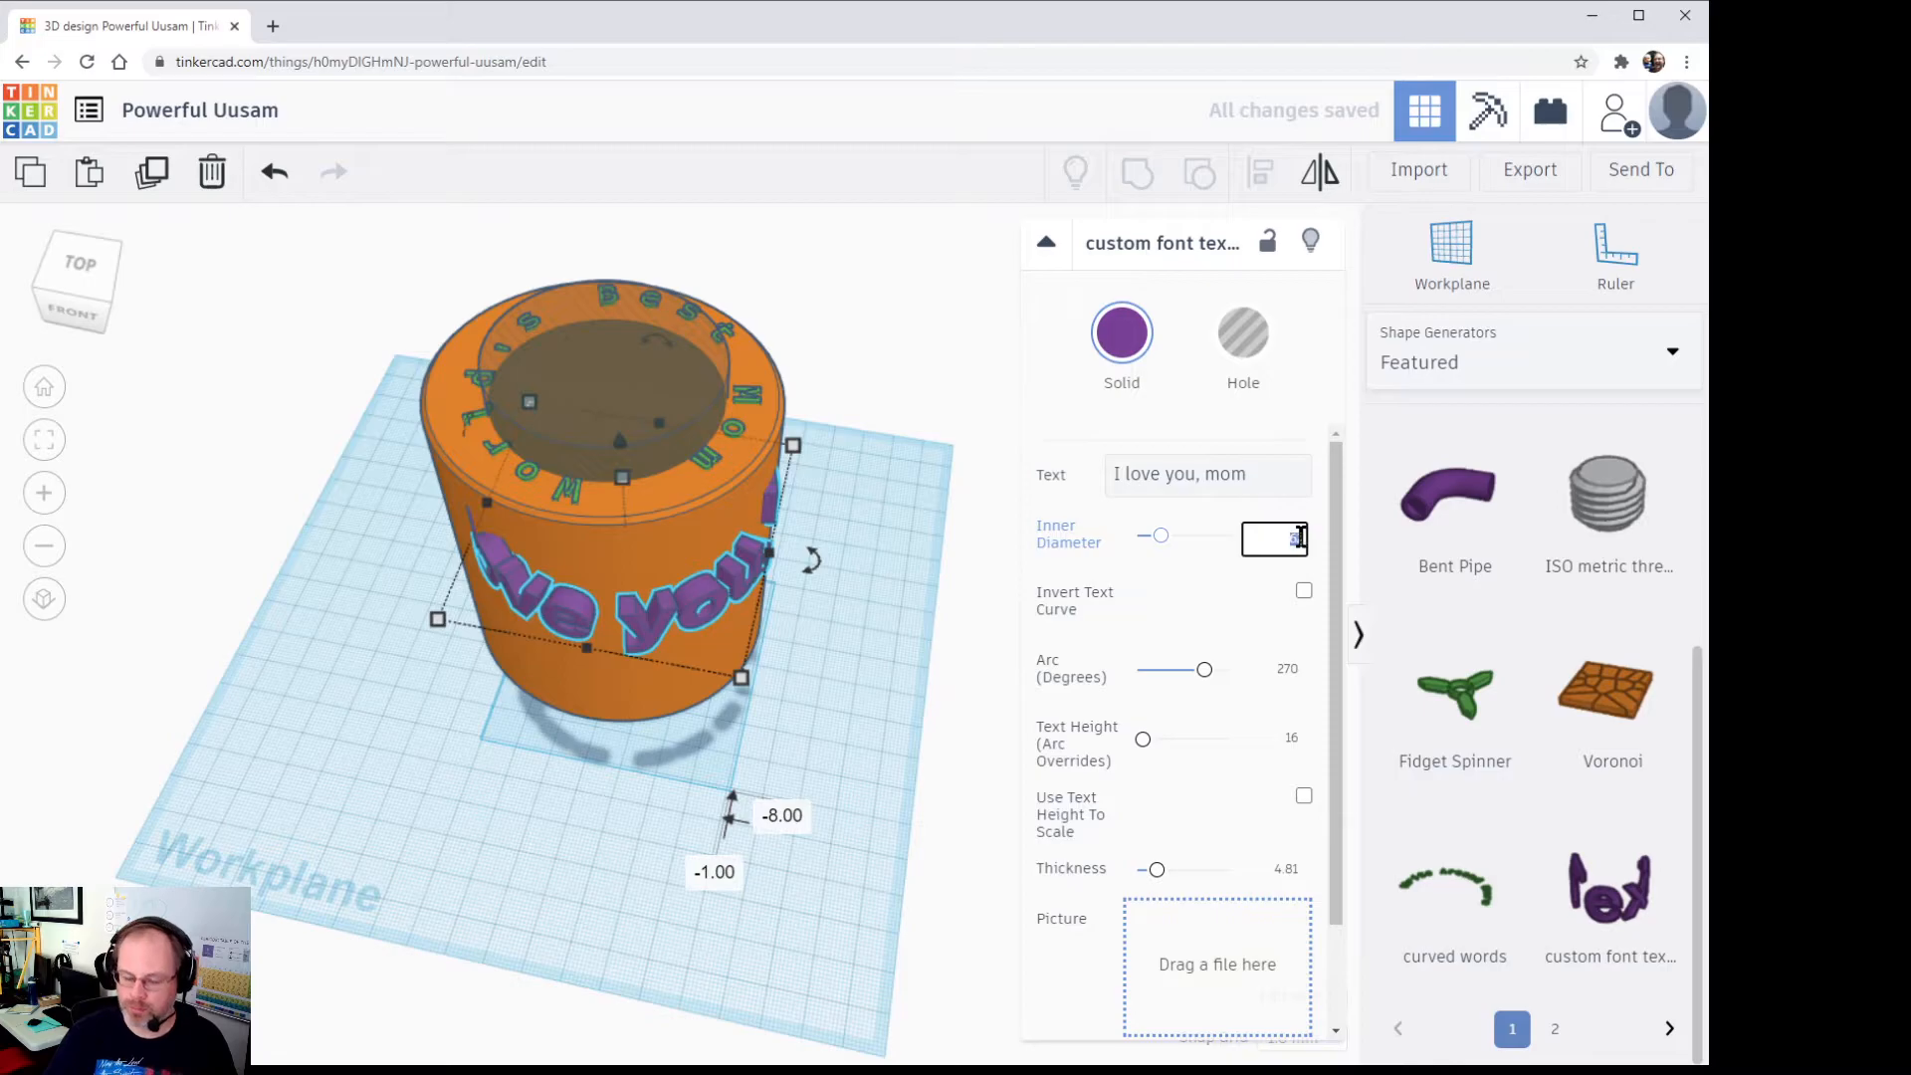
text(65)
key(Return)
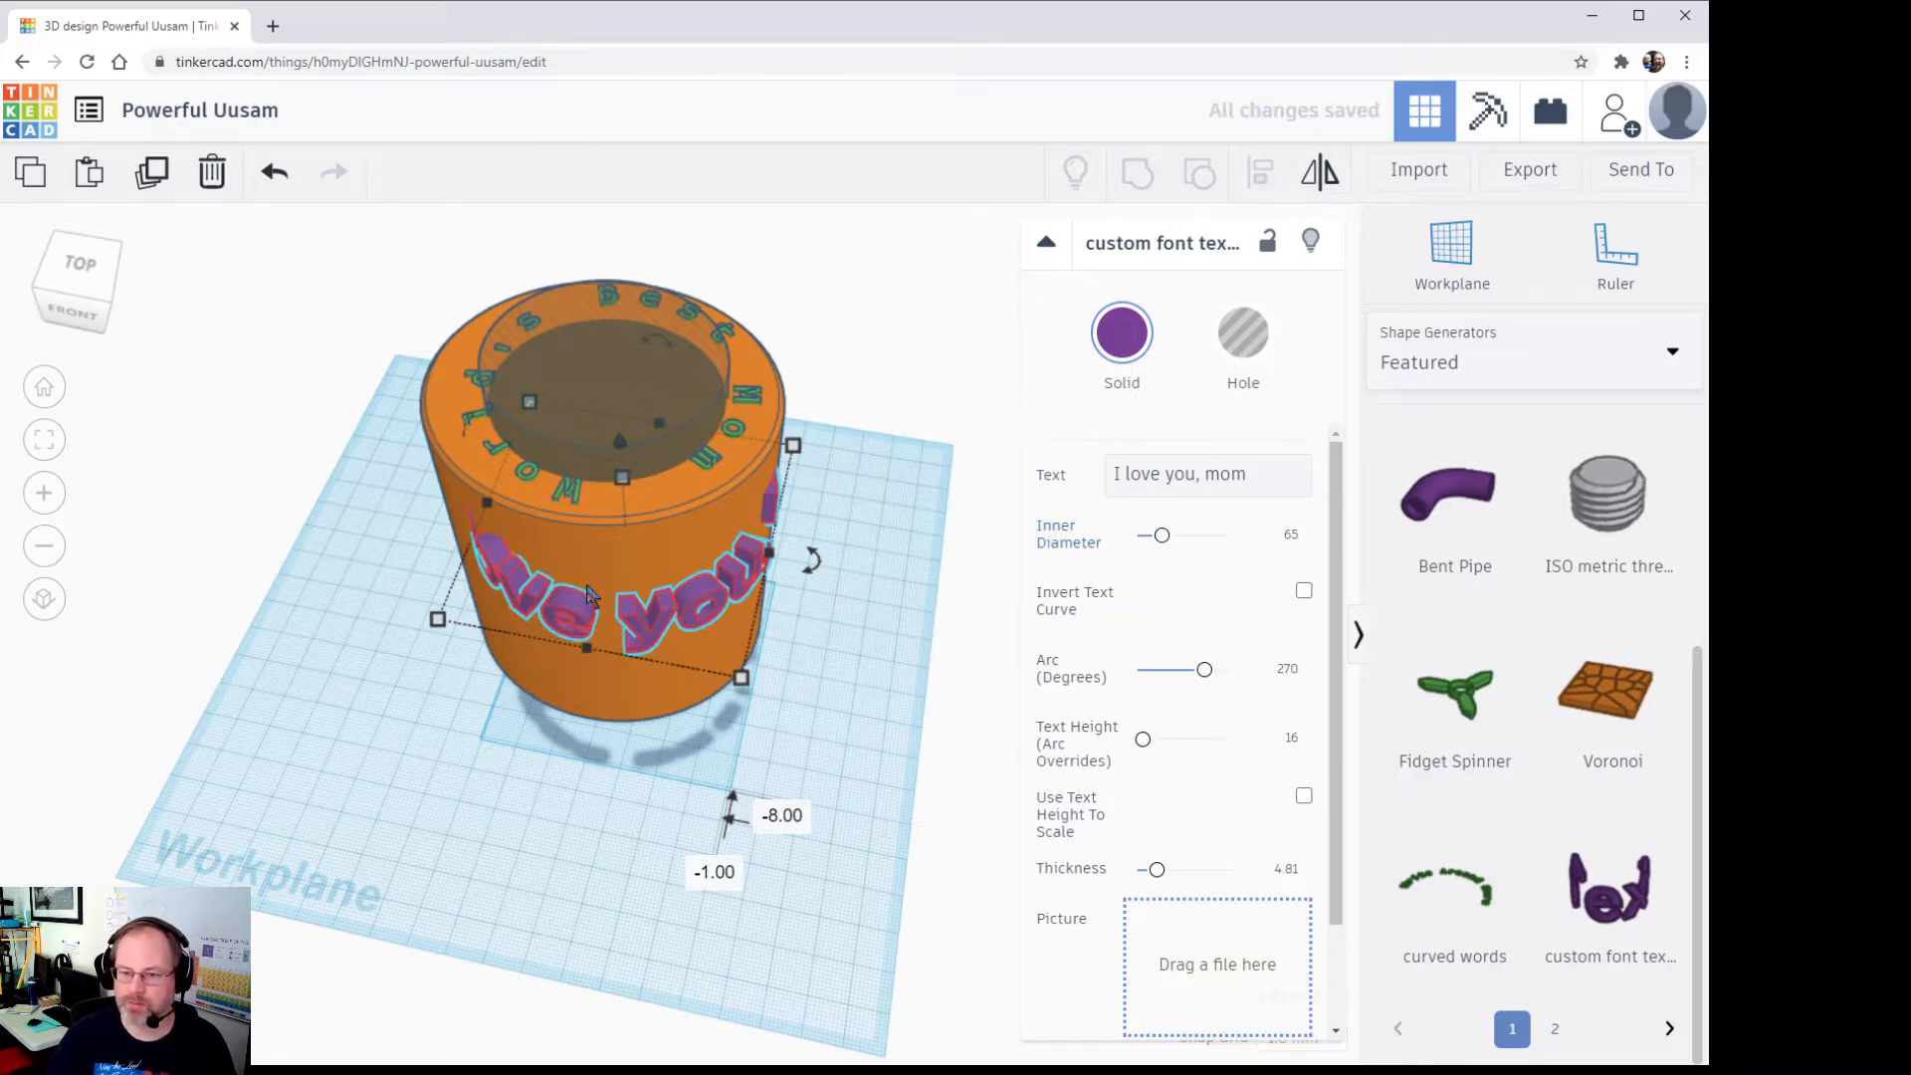
drag(685, 610, 662, 593)
right_drag(661, 743, 617, 742)
drag(645, 707, 635, 820)
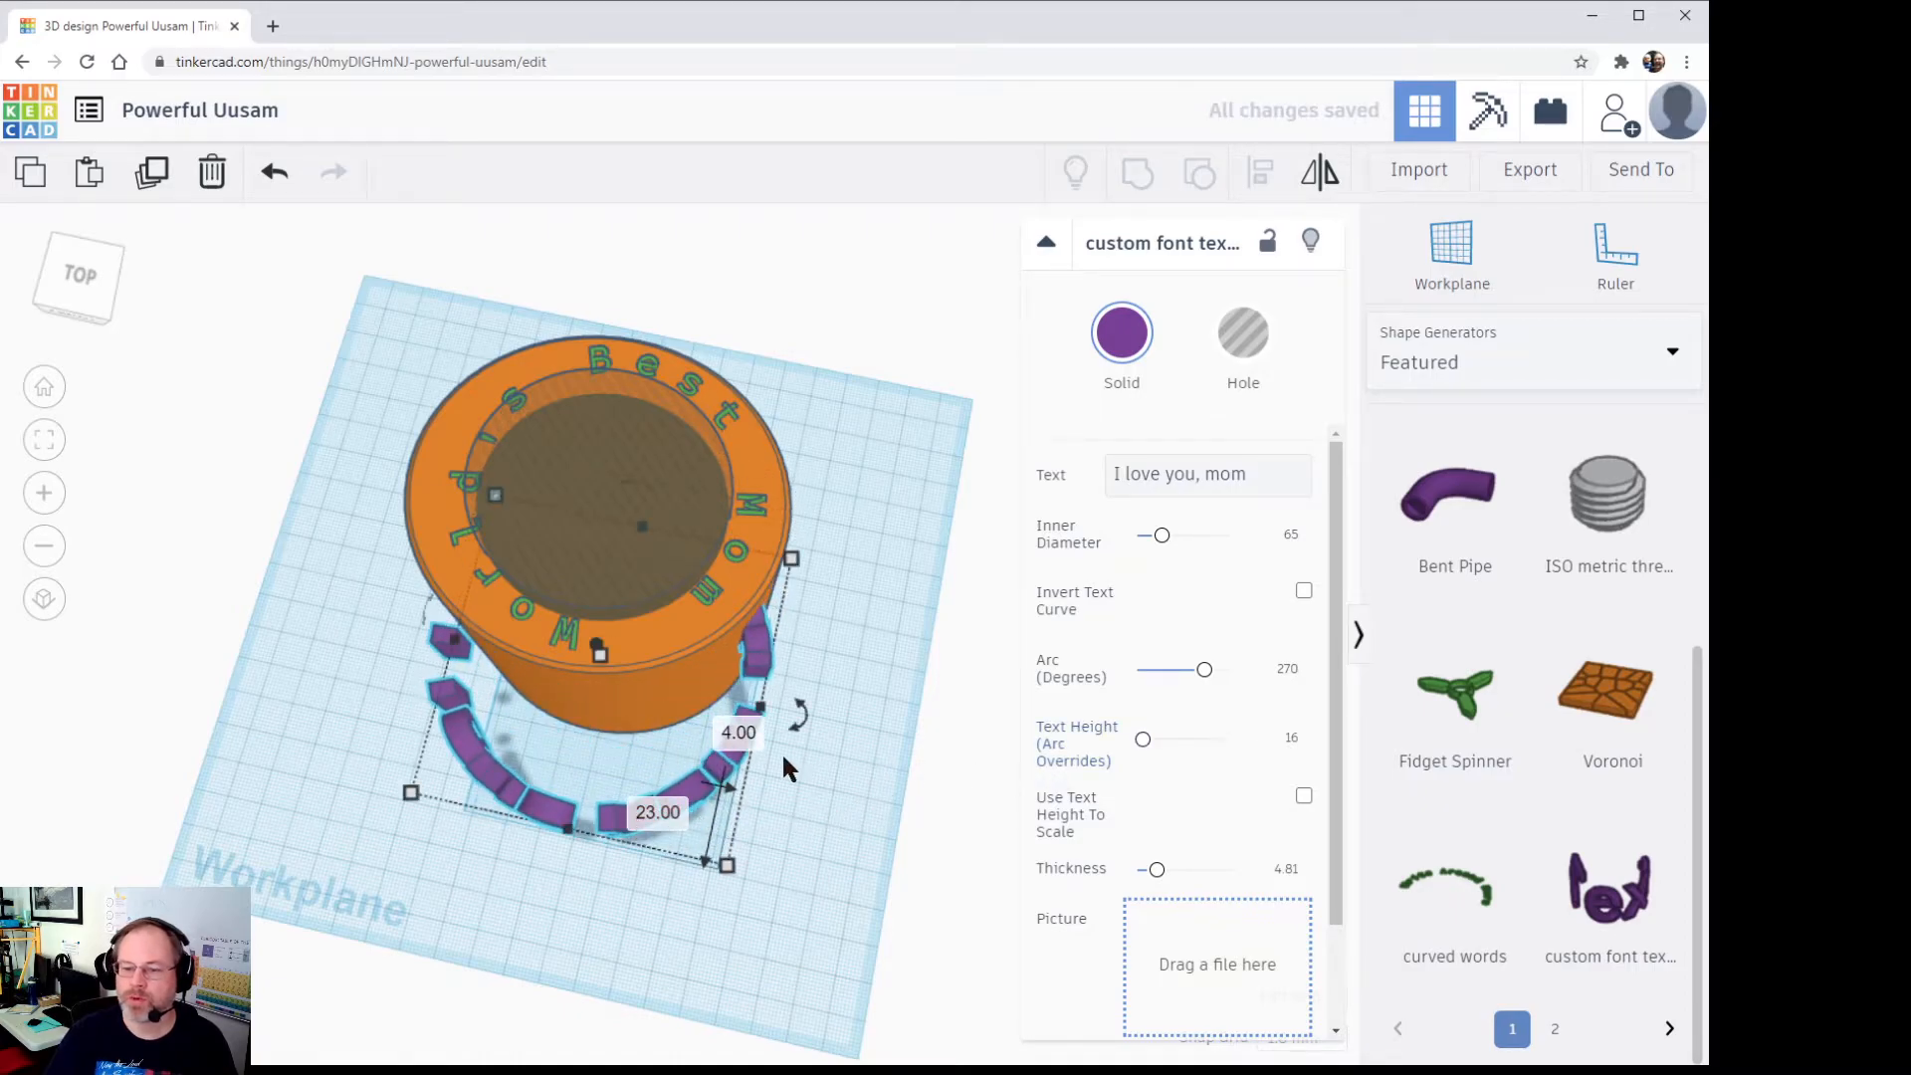
drag(558, 823, 572, 695)
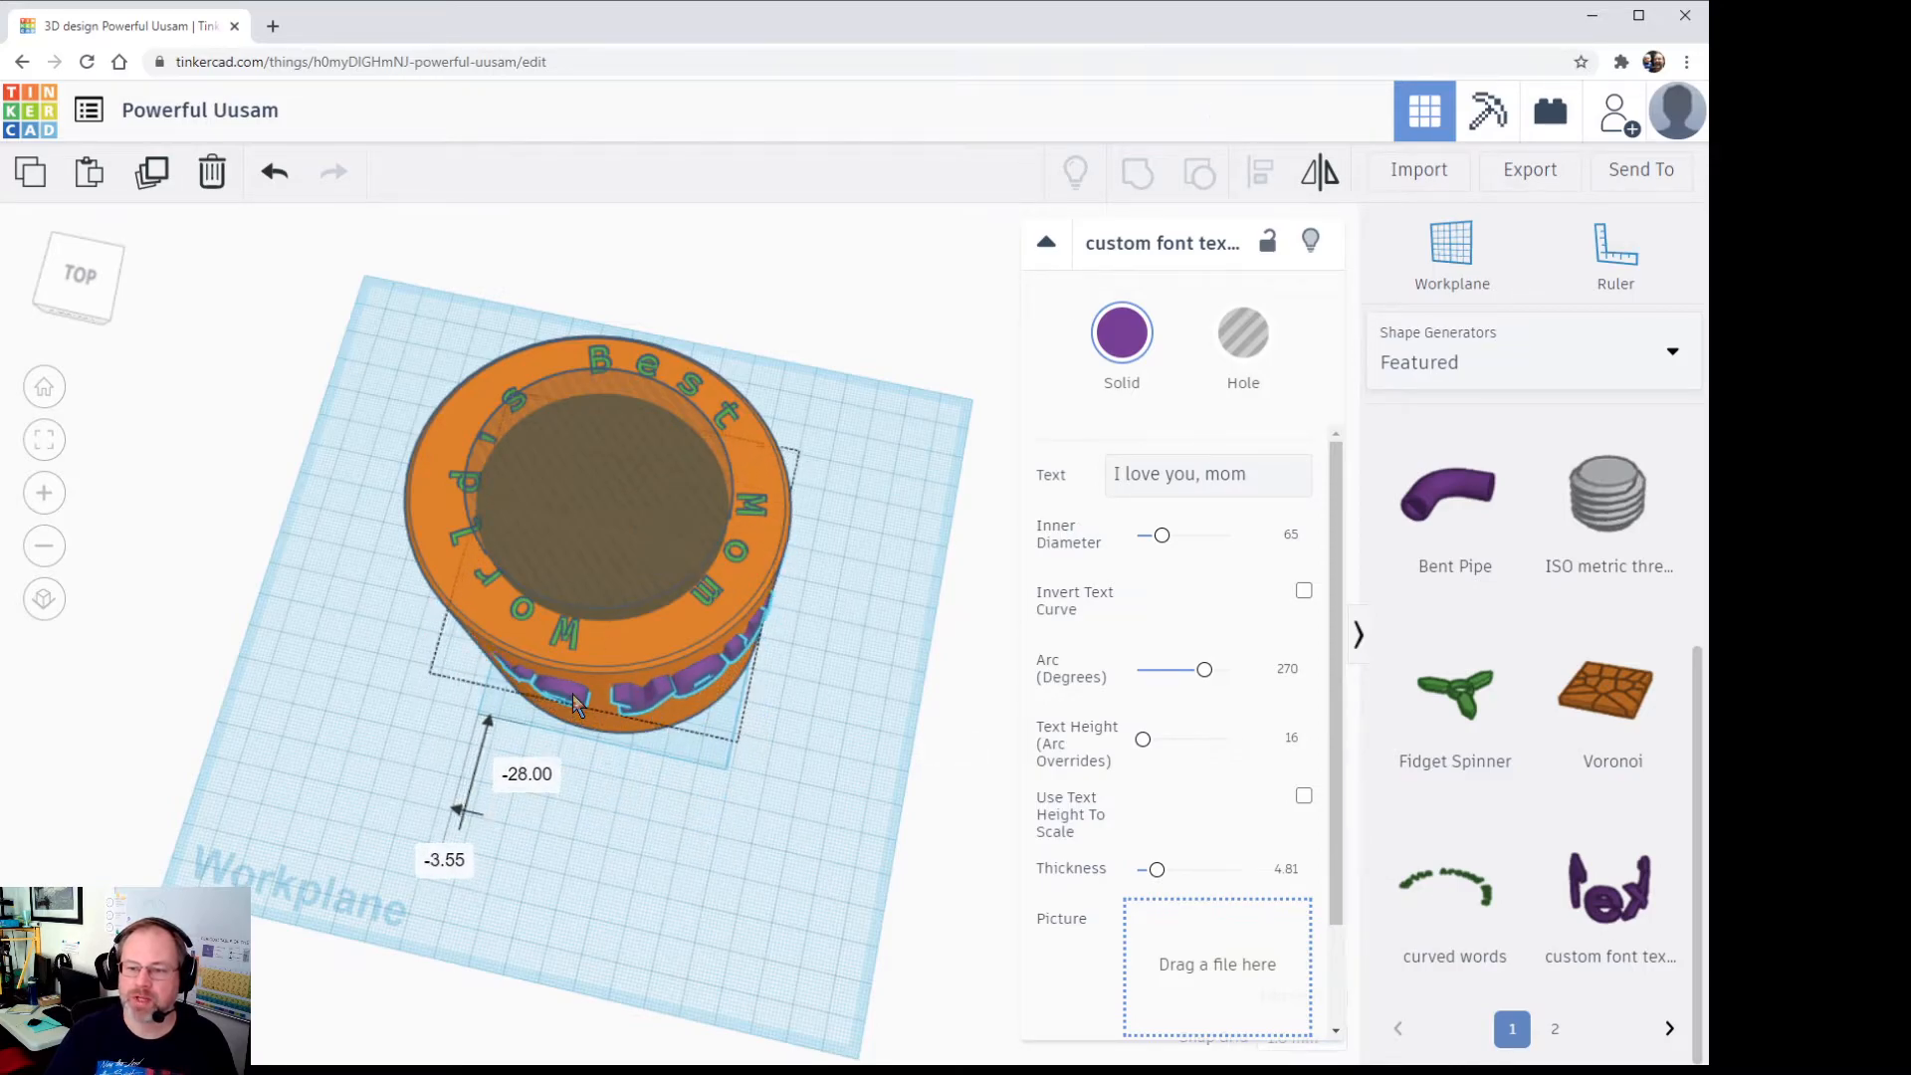
Step: Check the lettering's fit from the front and below, and push it slightly deeper into the cylinder's wall
right_drag(660, 881, 730, 660)
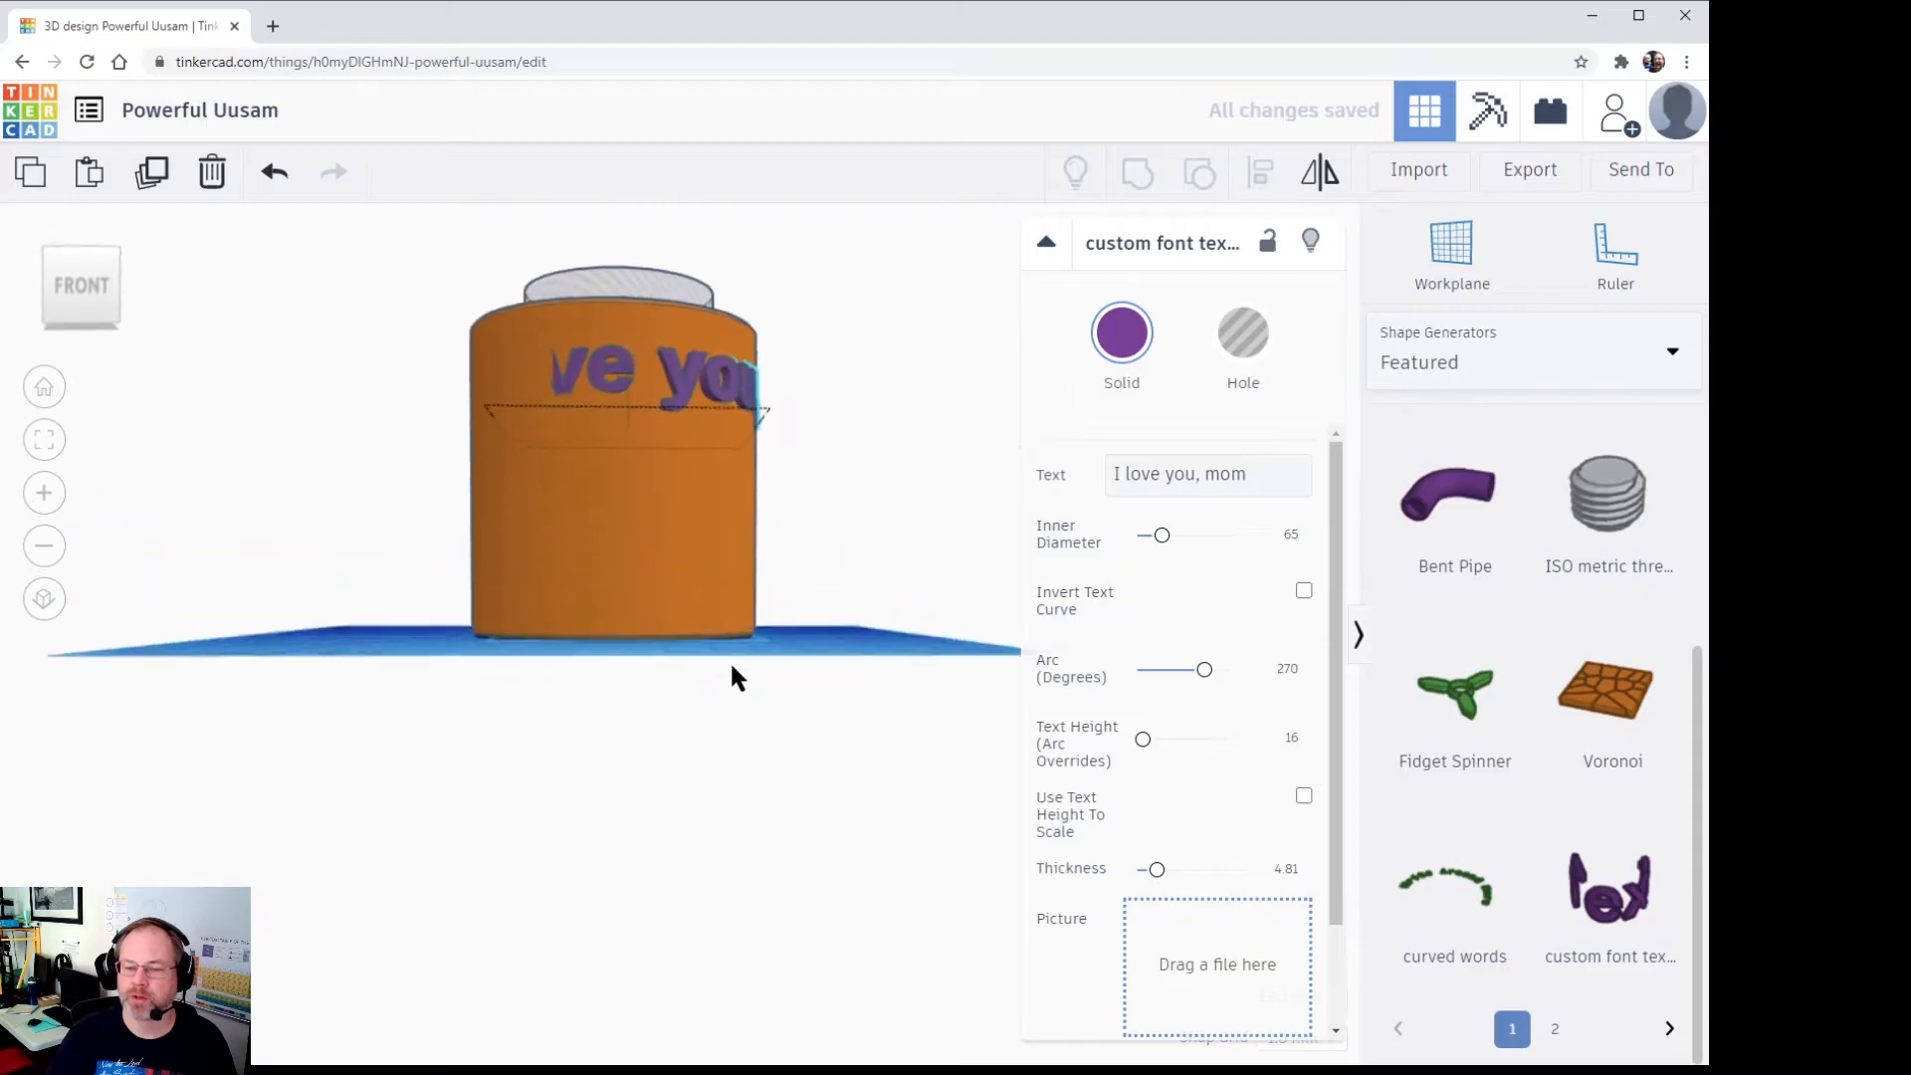
scroll(802, 451, up, 5)
right_drag(916, 330, 800, 324)
scroll(672, 383, up, 2)
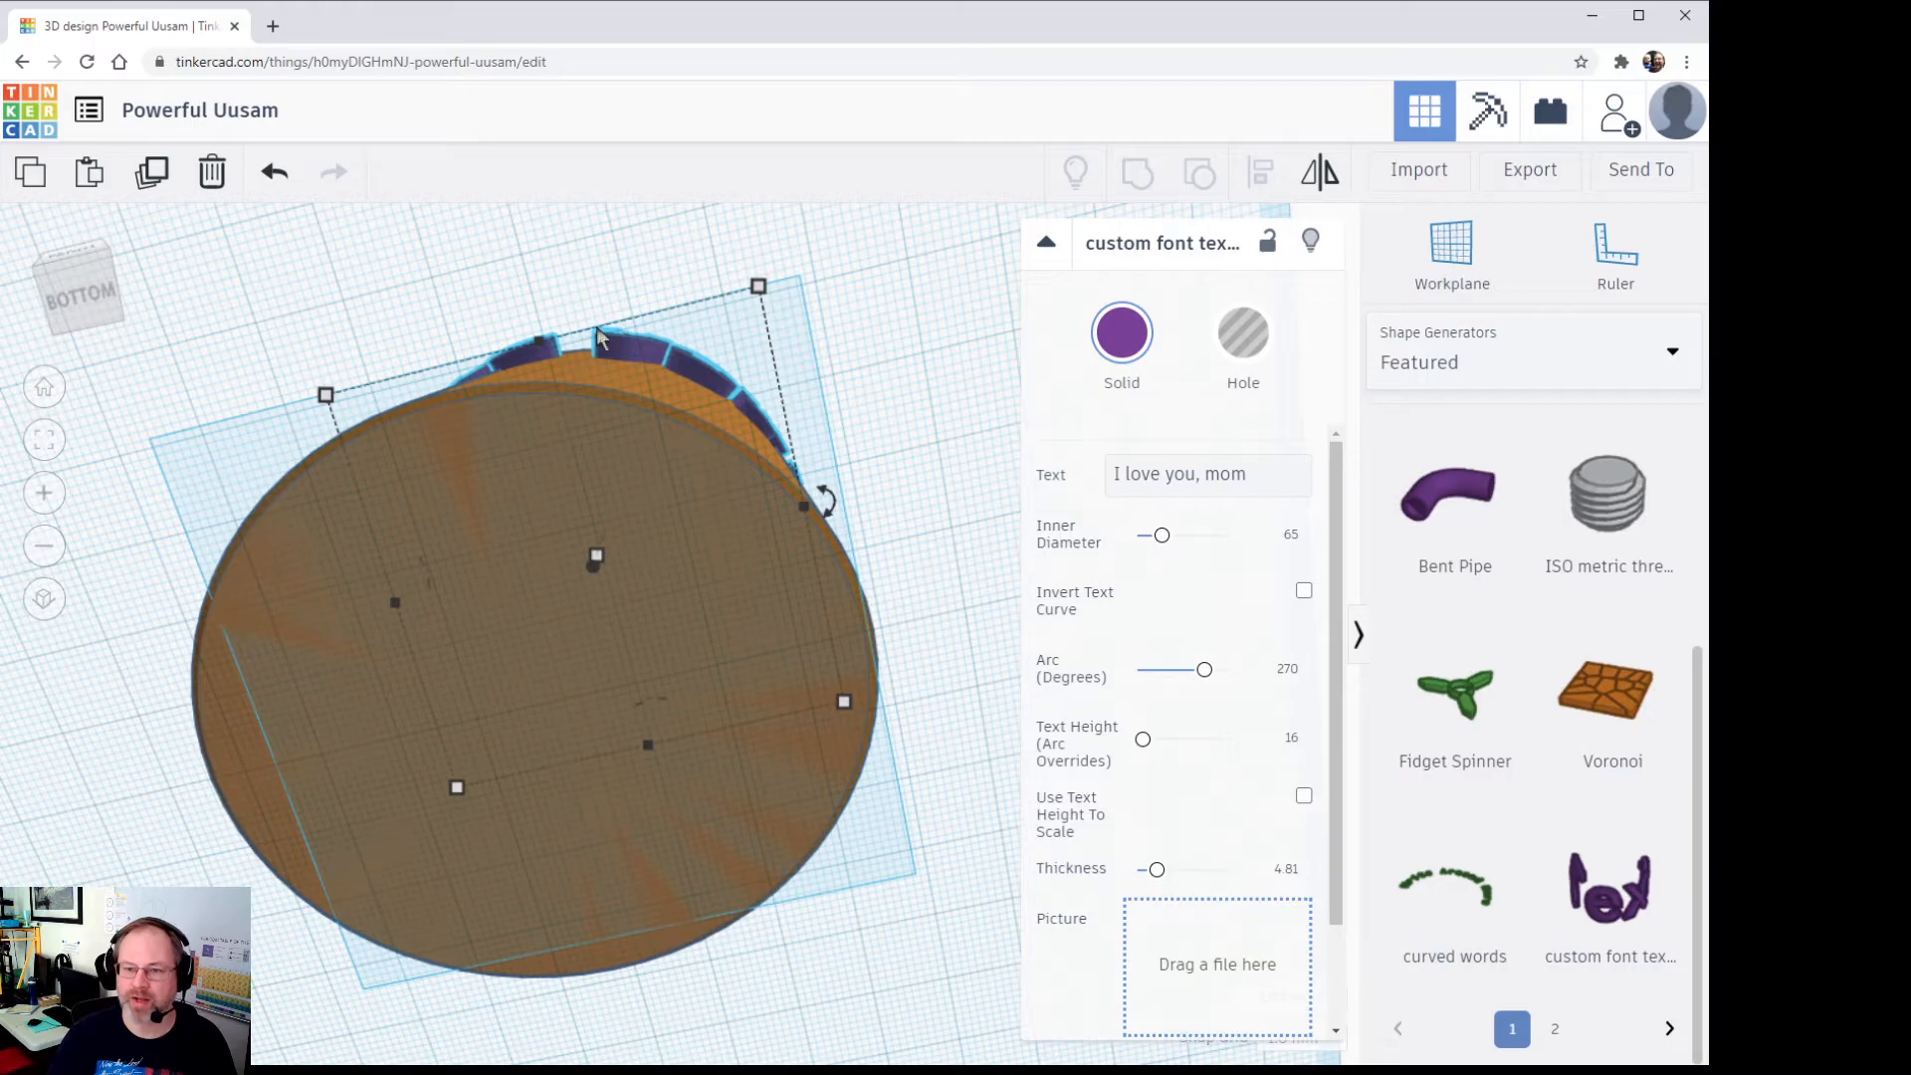
right_drag(682, 350, 669, 554)
drag(641, 567, 630, 536)
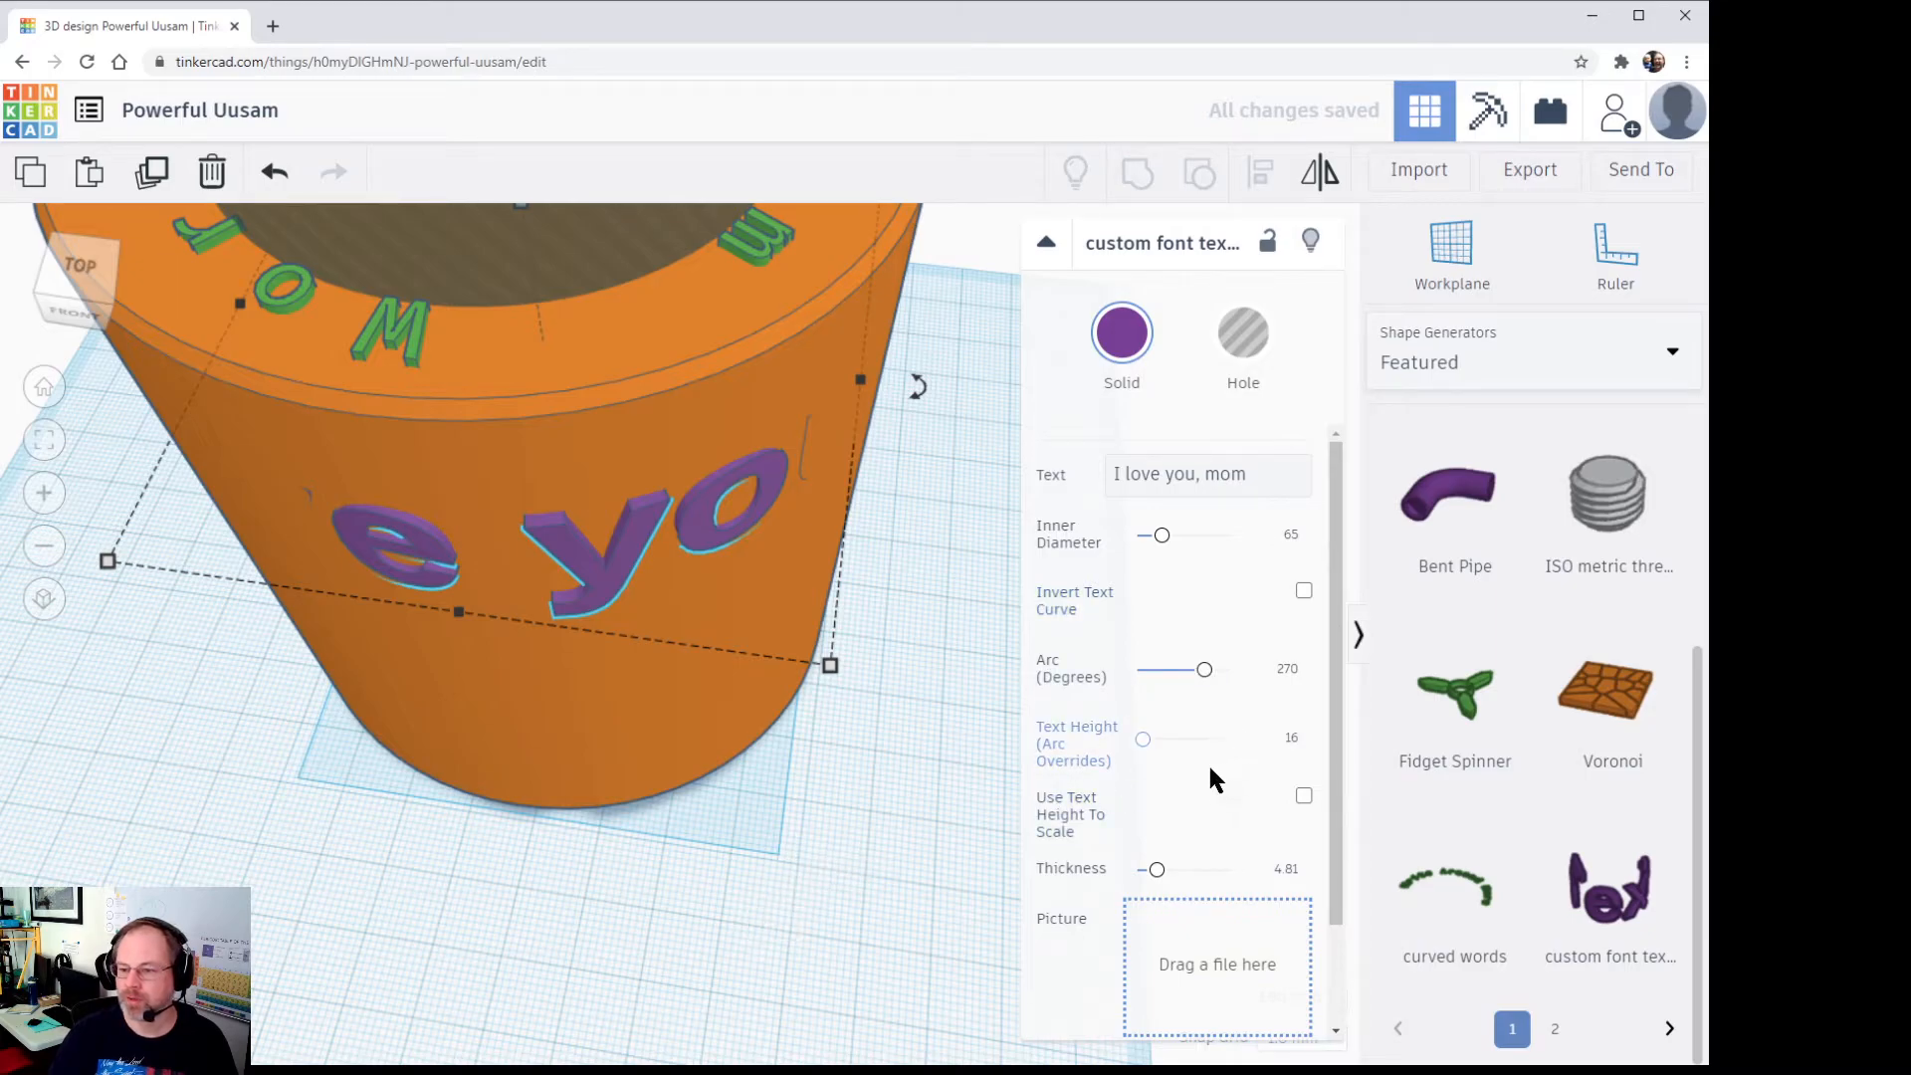
Step: Reduce the custom text's height setting to about 10.41 and increase its thickness to about 5.88
mouse_move(1143, 740)
mouse_down()
mouse_move(1160, 747)
mouse_move(1139, 743)
mouse_up()
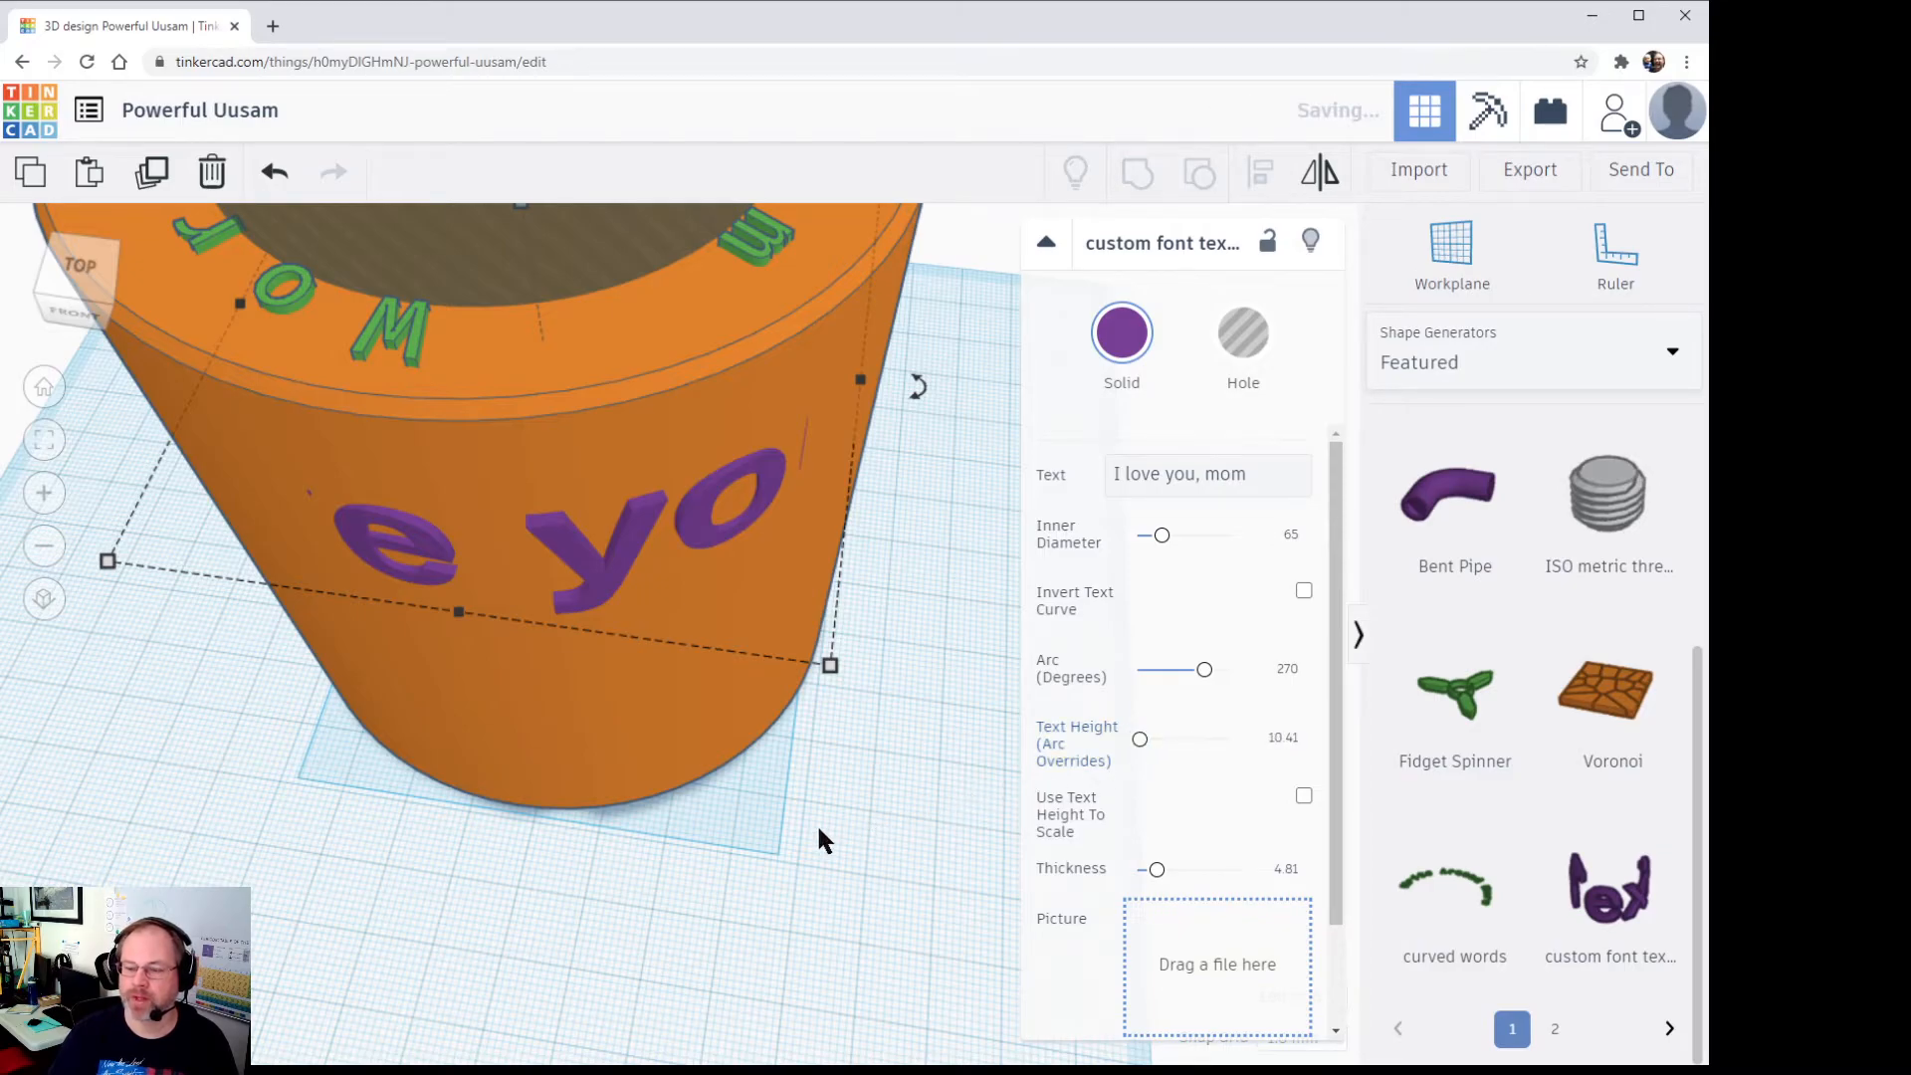
scroll(779, 838, down, 3)
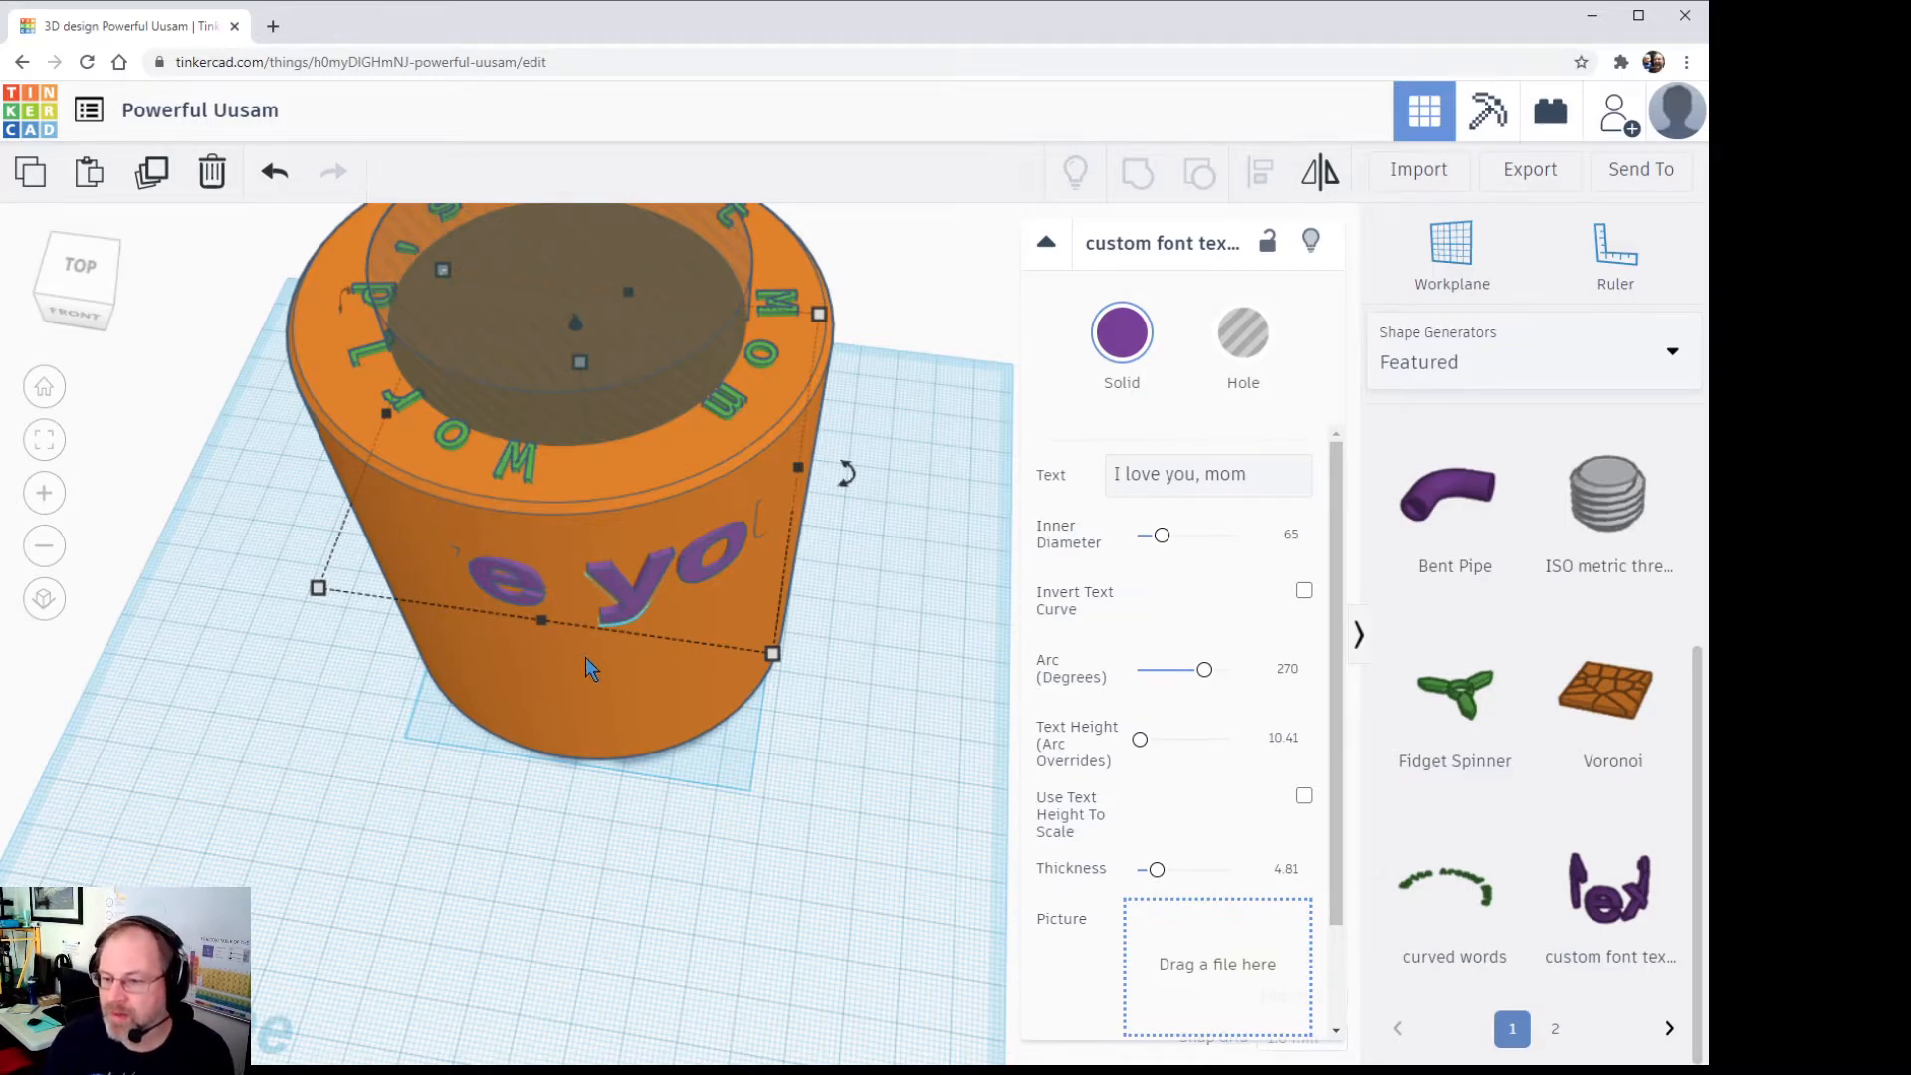
mouse_move(1157, 871)
mouse_down()
mouse_move(1252, 872)
mouse_move(1162, 870)
mouse_up()
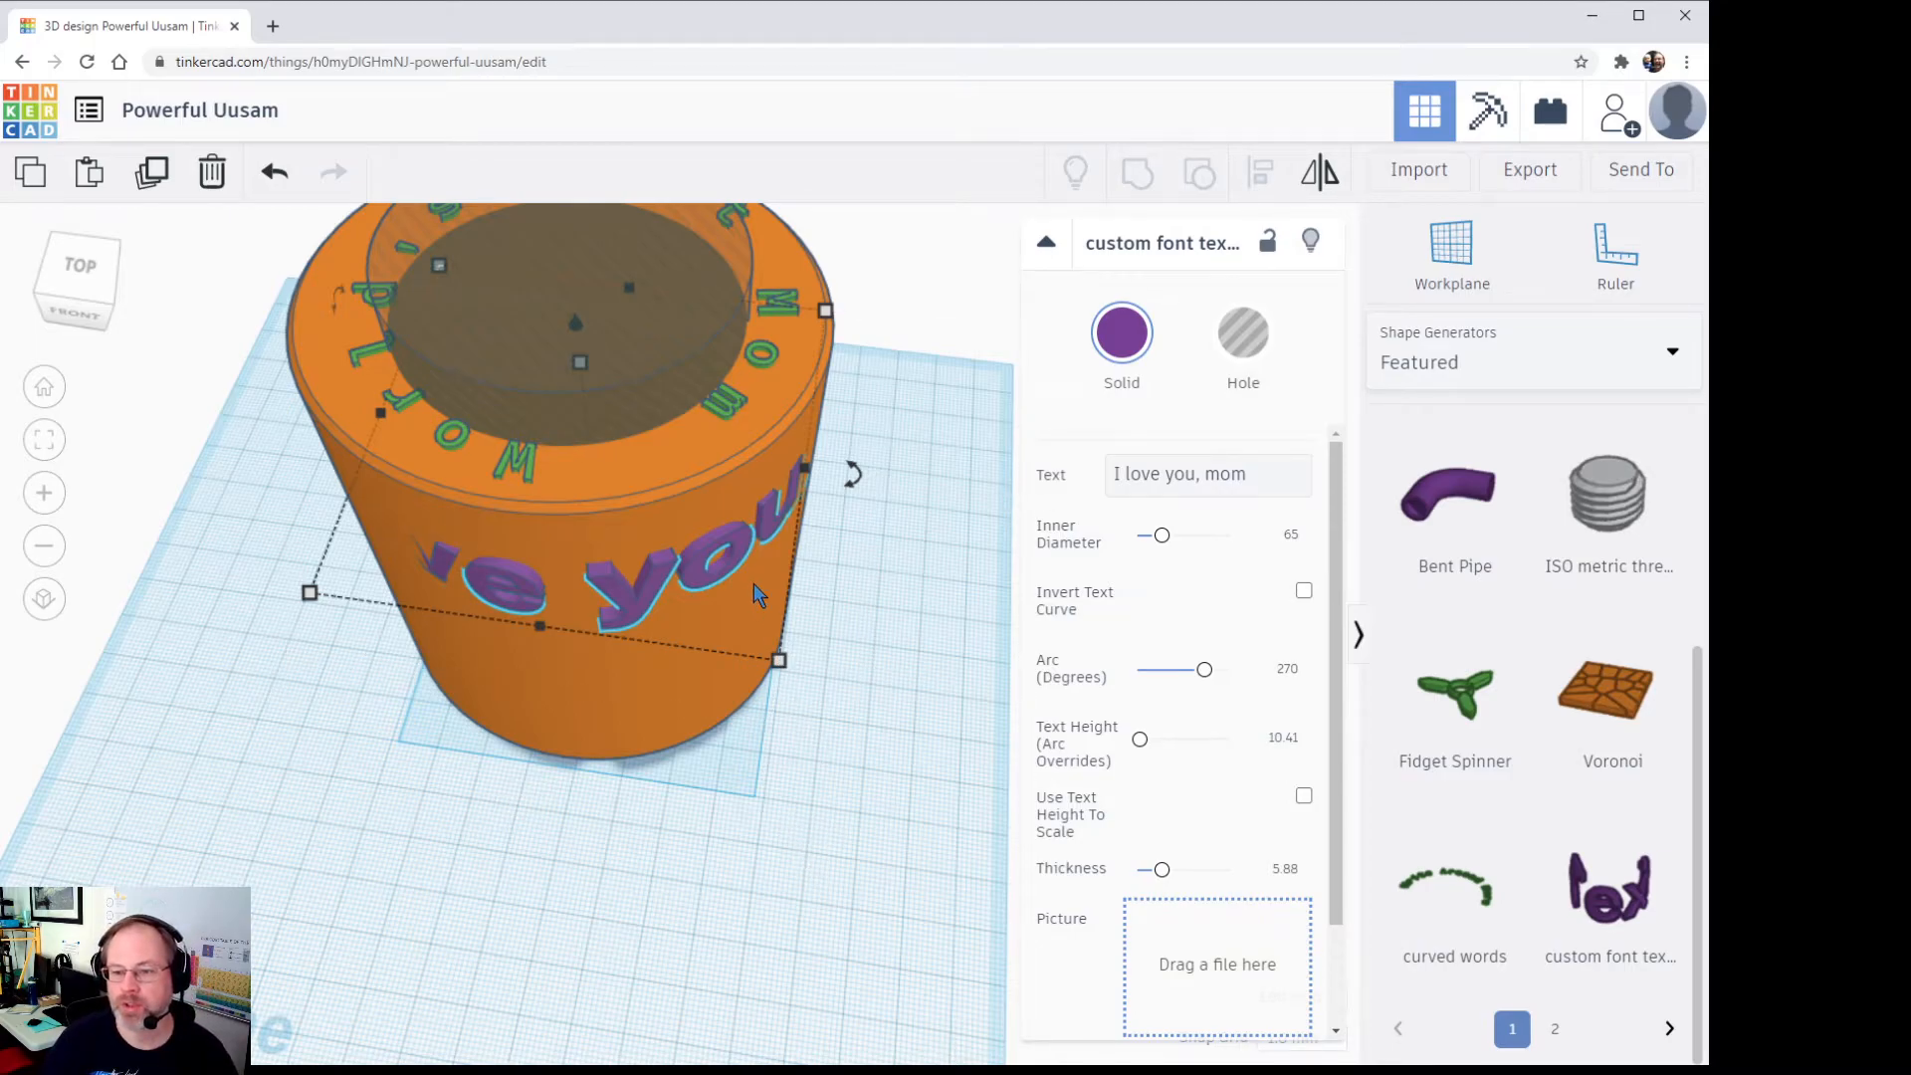
scroll(700, 473, down, 3)
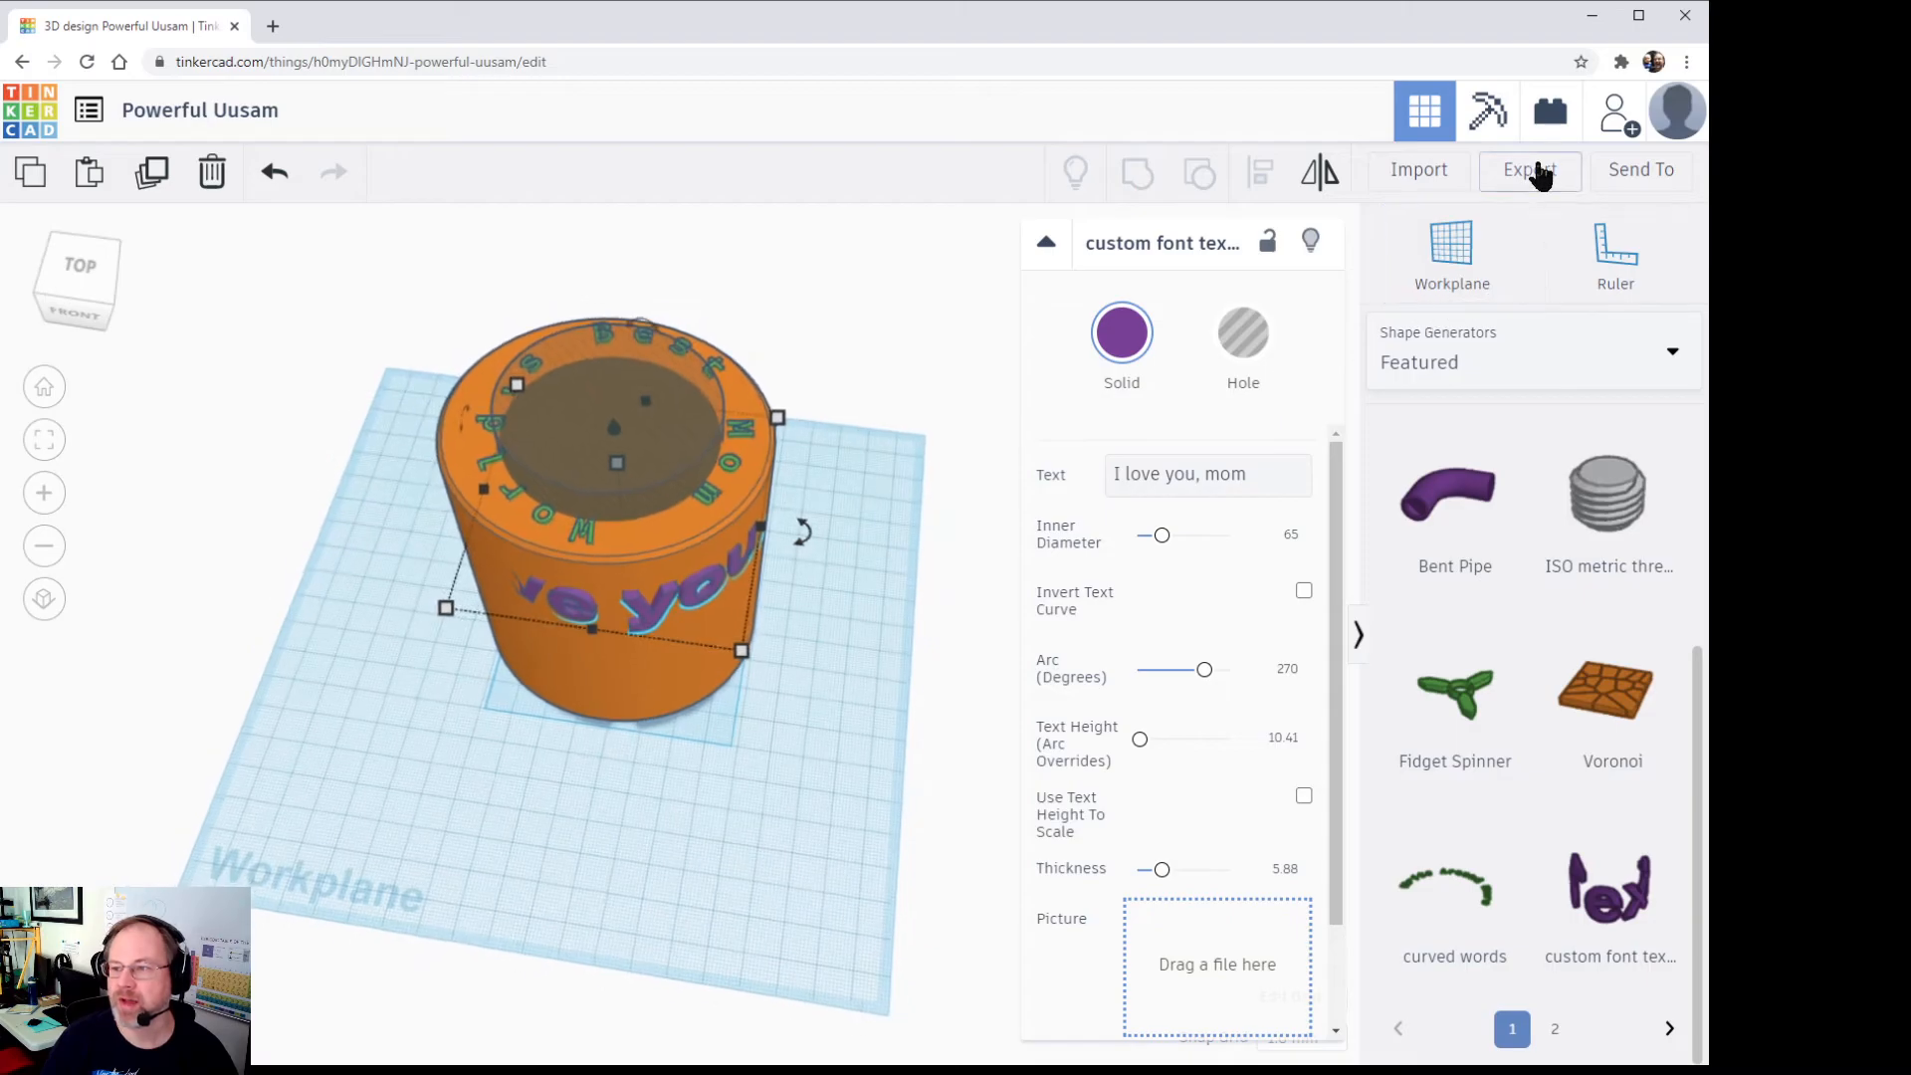
Step: Export everything in the design as an STL file, with no shape selected
click(1530, 169)
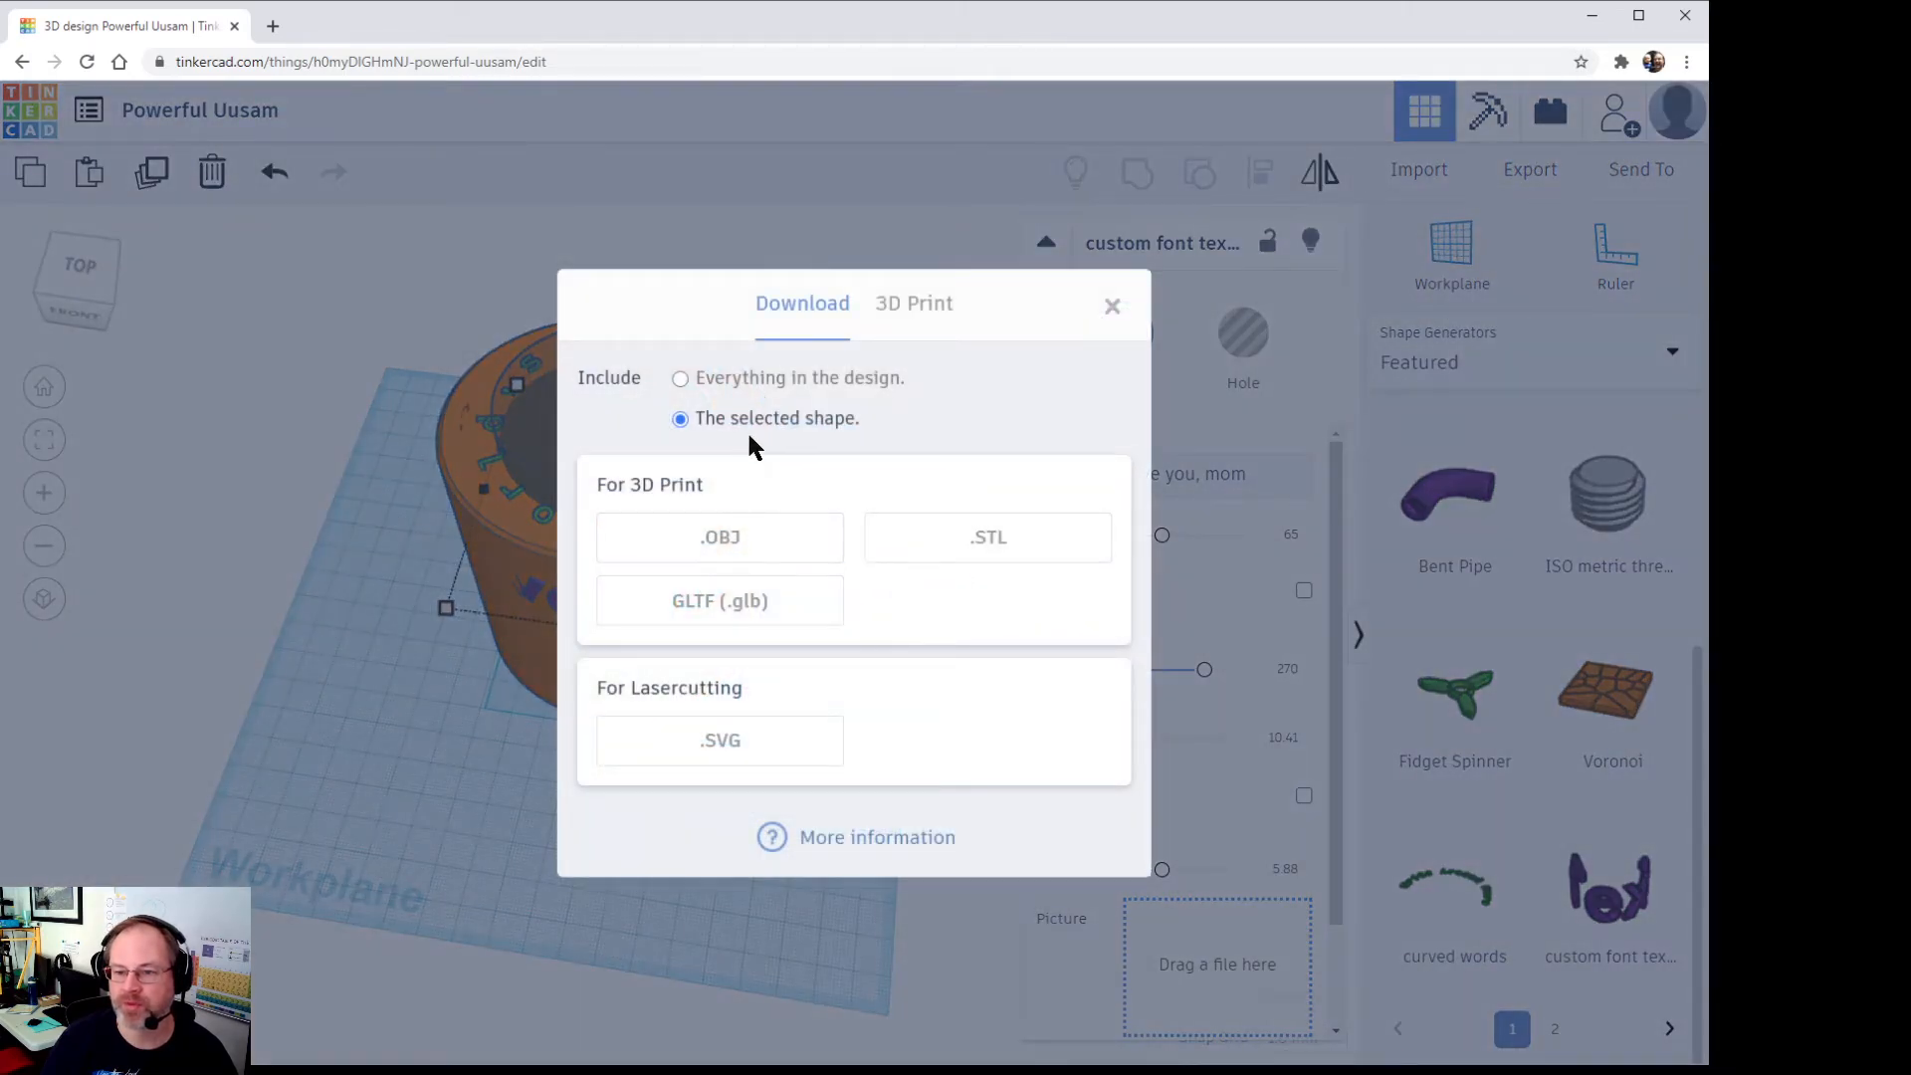
click(1117, 308)
click(814, 799)
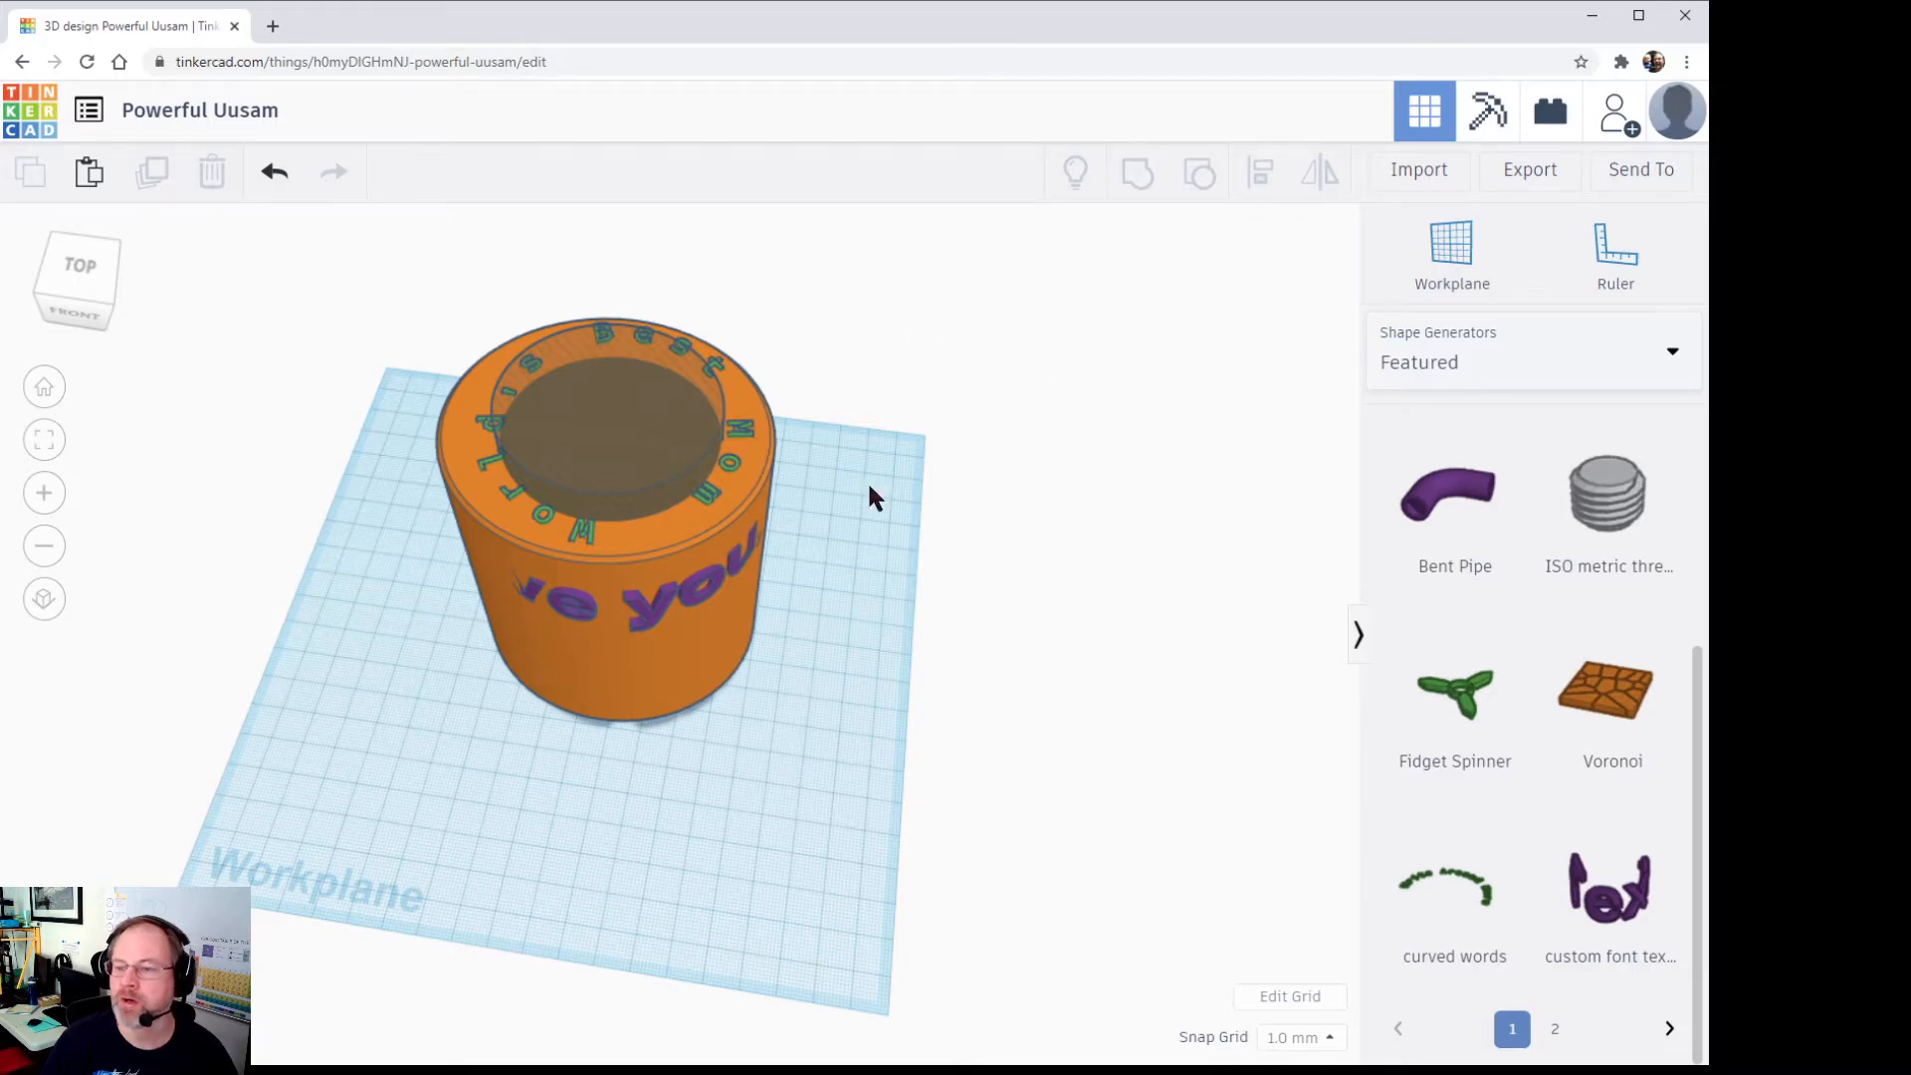
click(1539, 170)
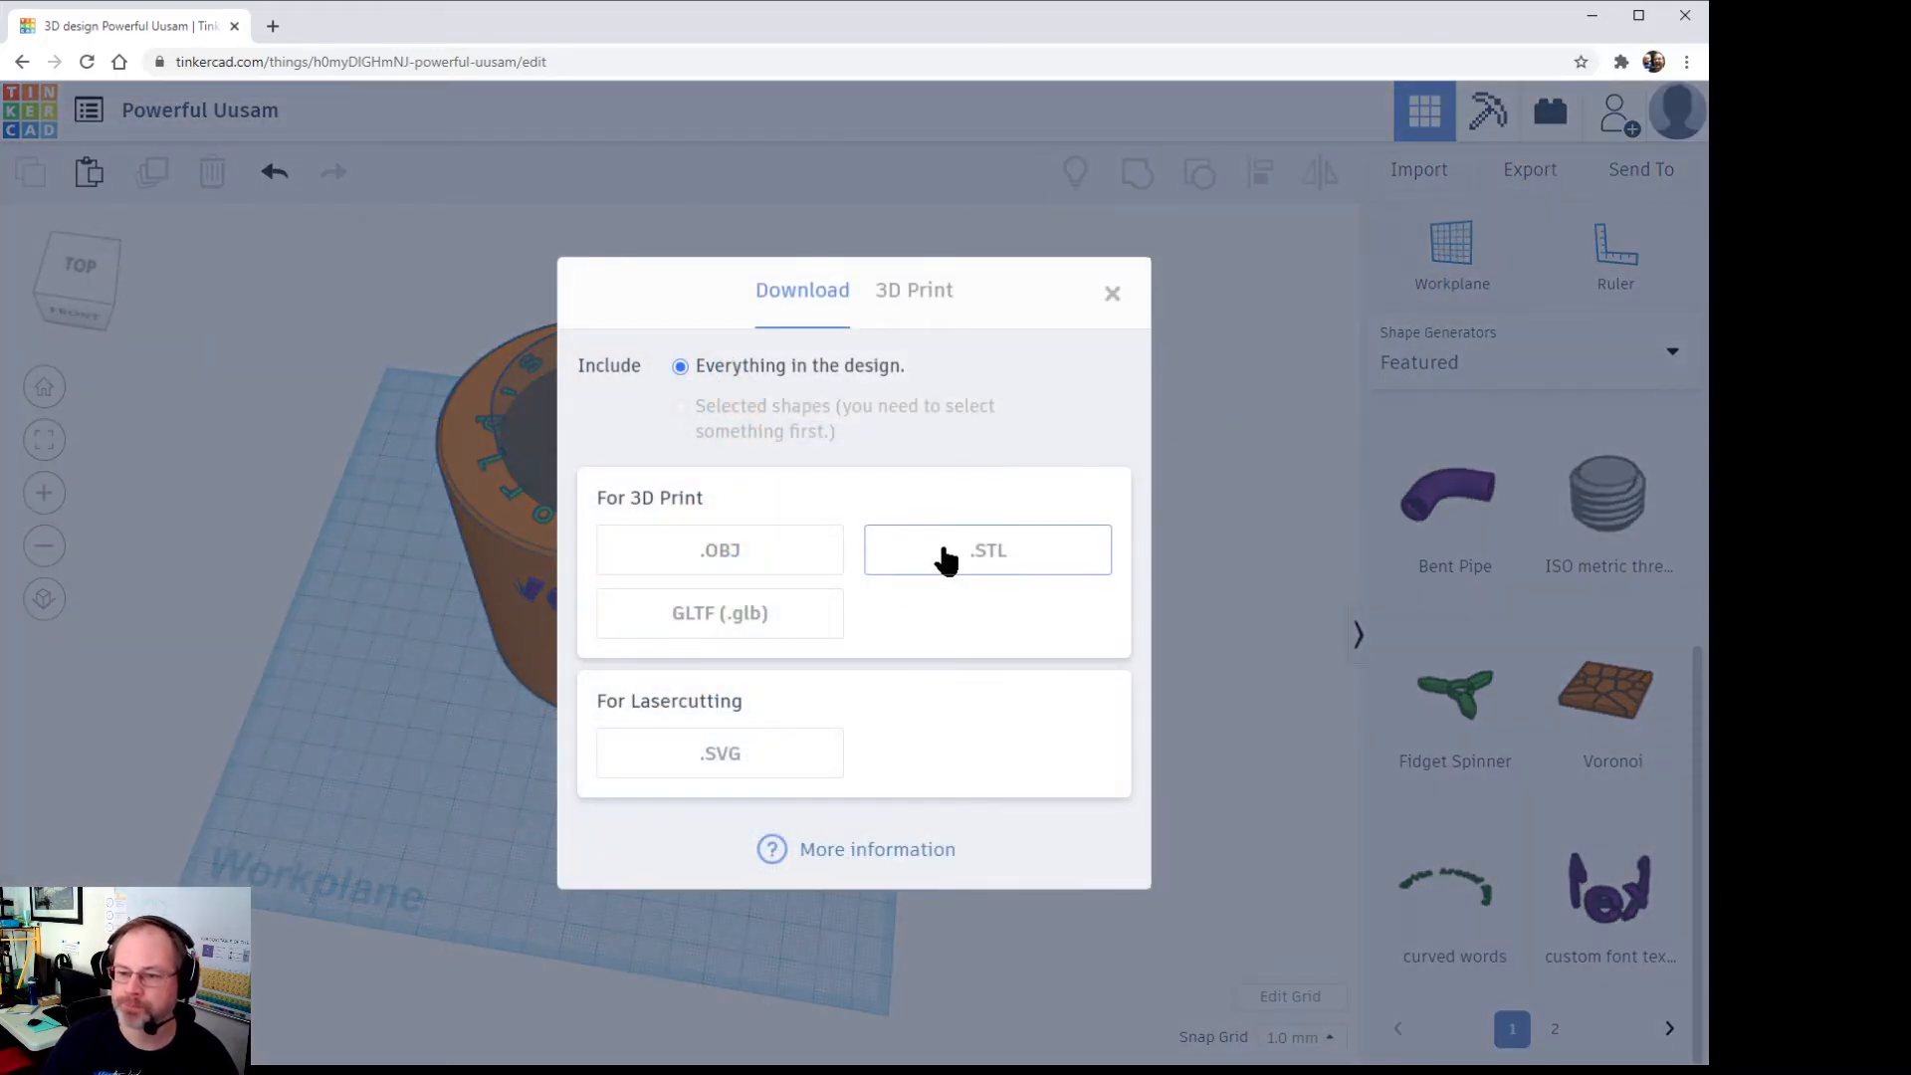
click(945, 552)
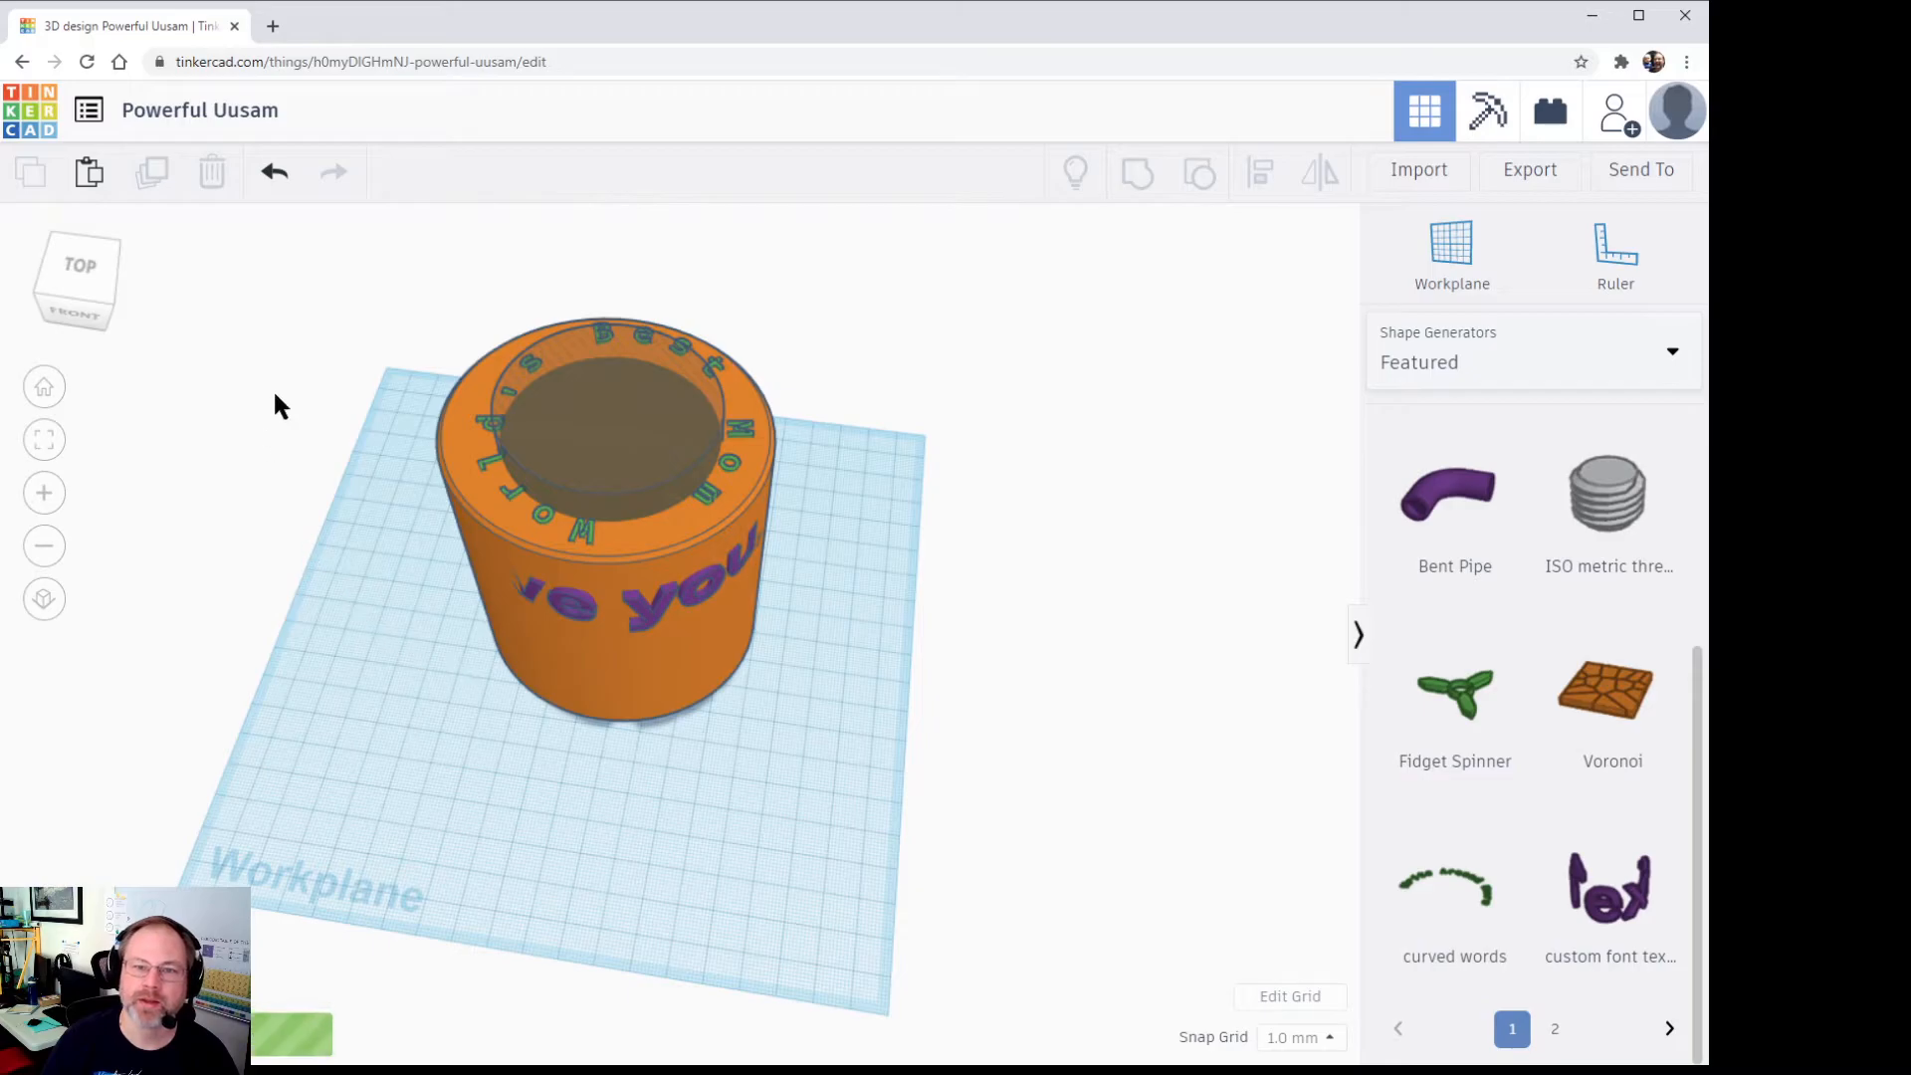
Step: Switch to PrusaSlicer, set the infill of Powerful Uusam.stl to 10%, and slice the model
click(1594, 12)
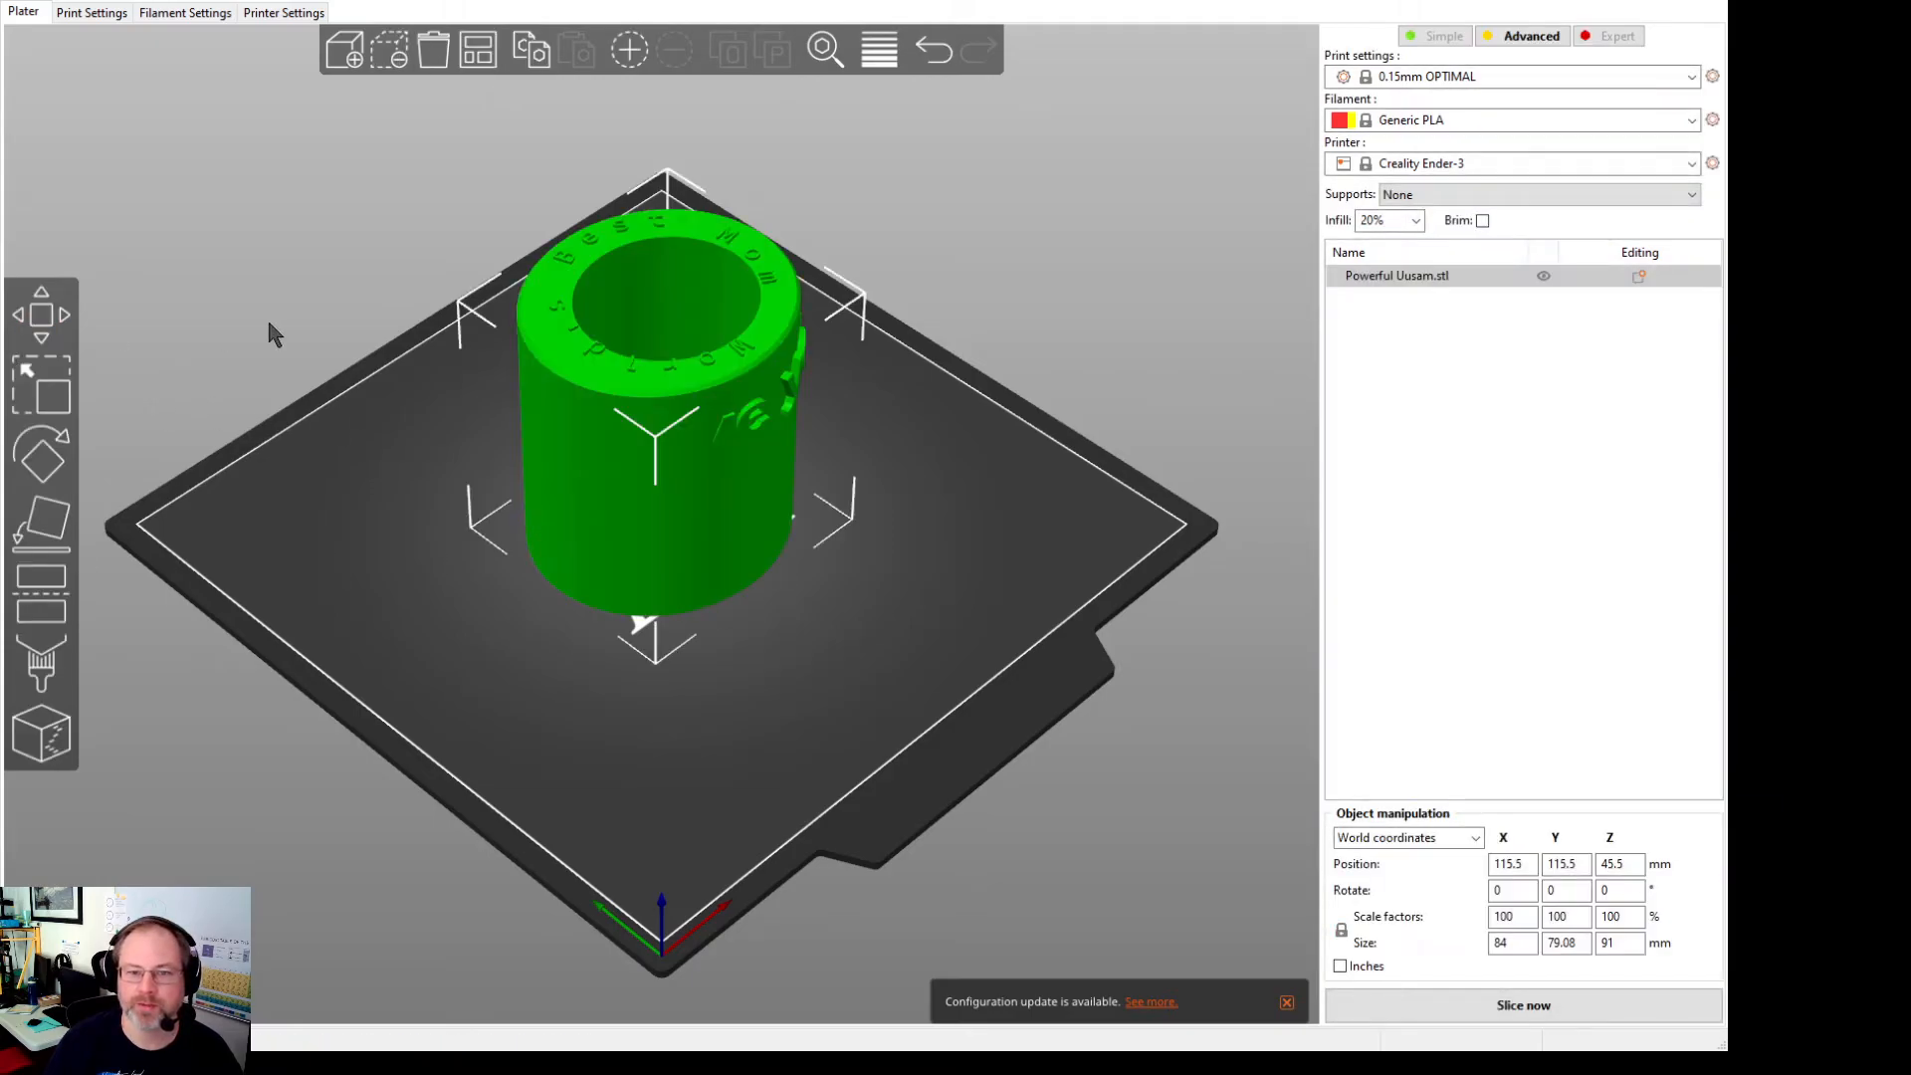
drag(1140, 233, 515, 547)
drag(955, 661, 1117, 655)
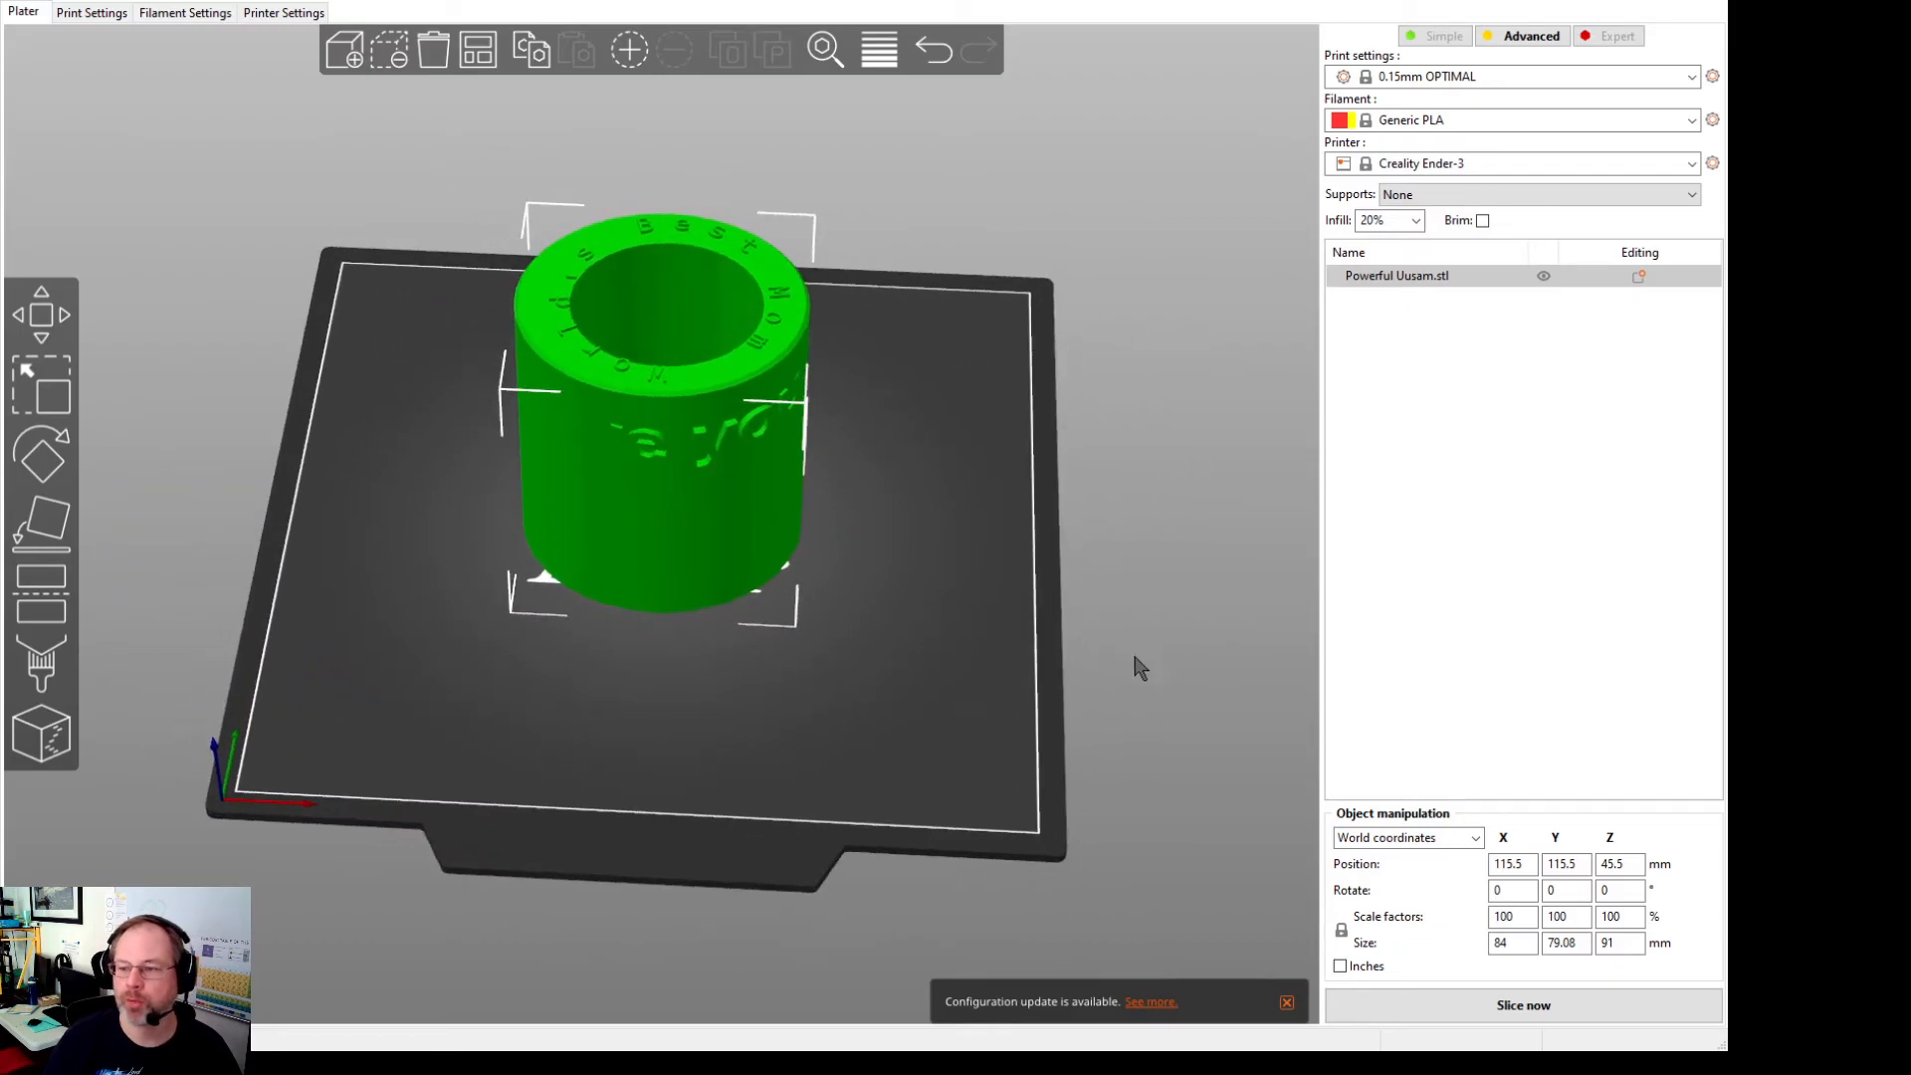
click(1411, 220)
click(1385, 271)
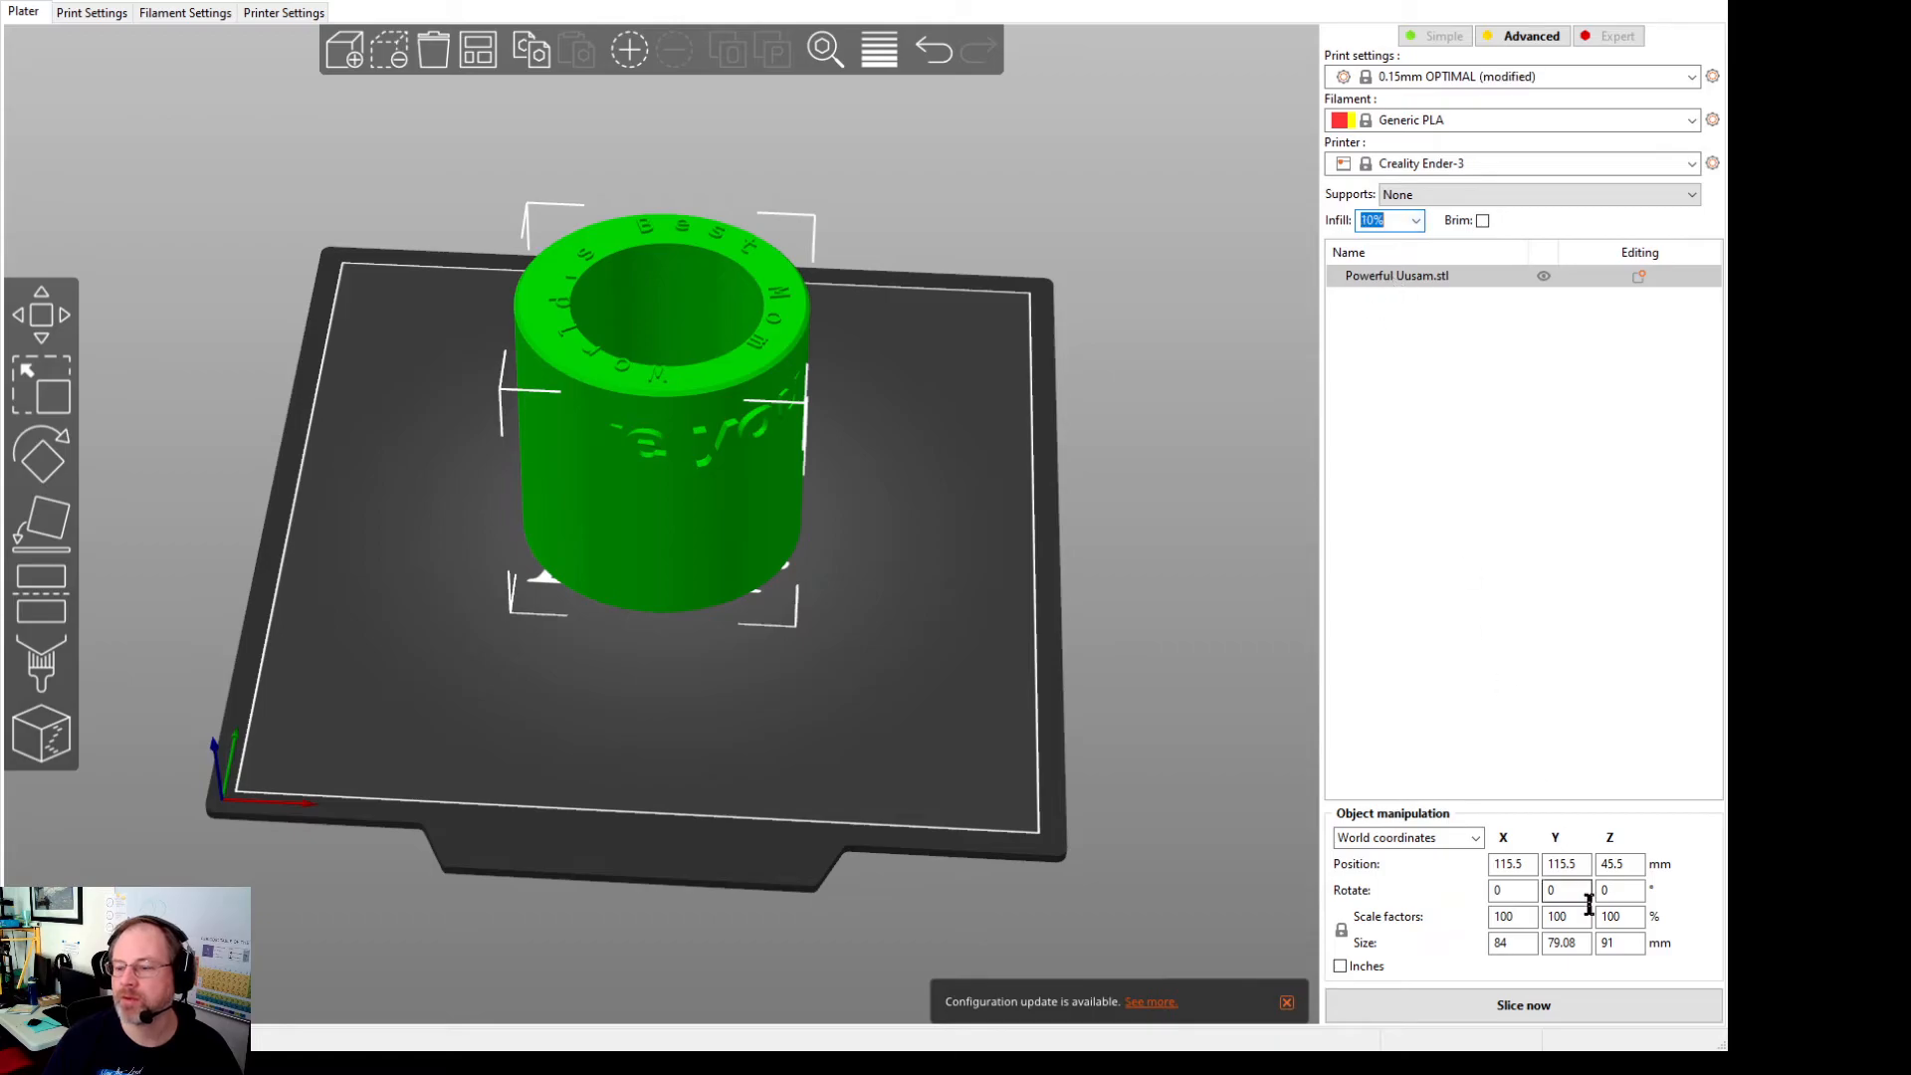
click(1578, 1005)
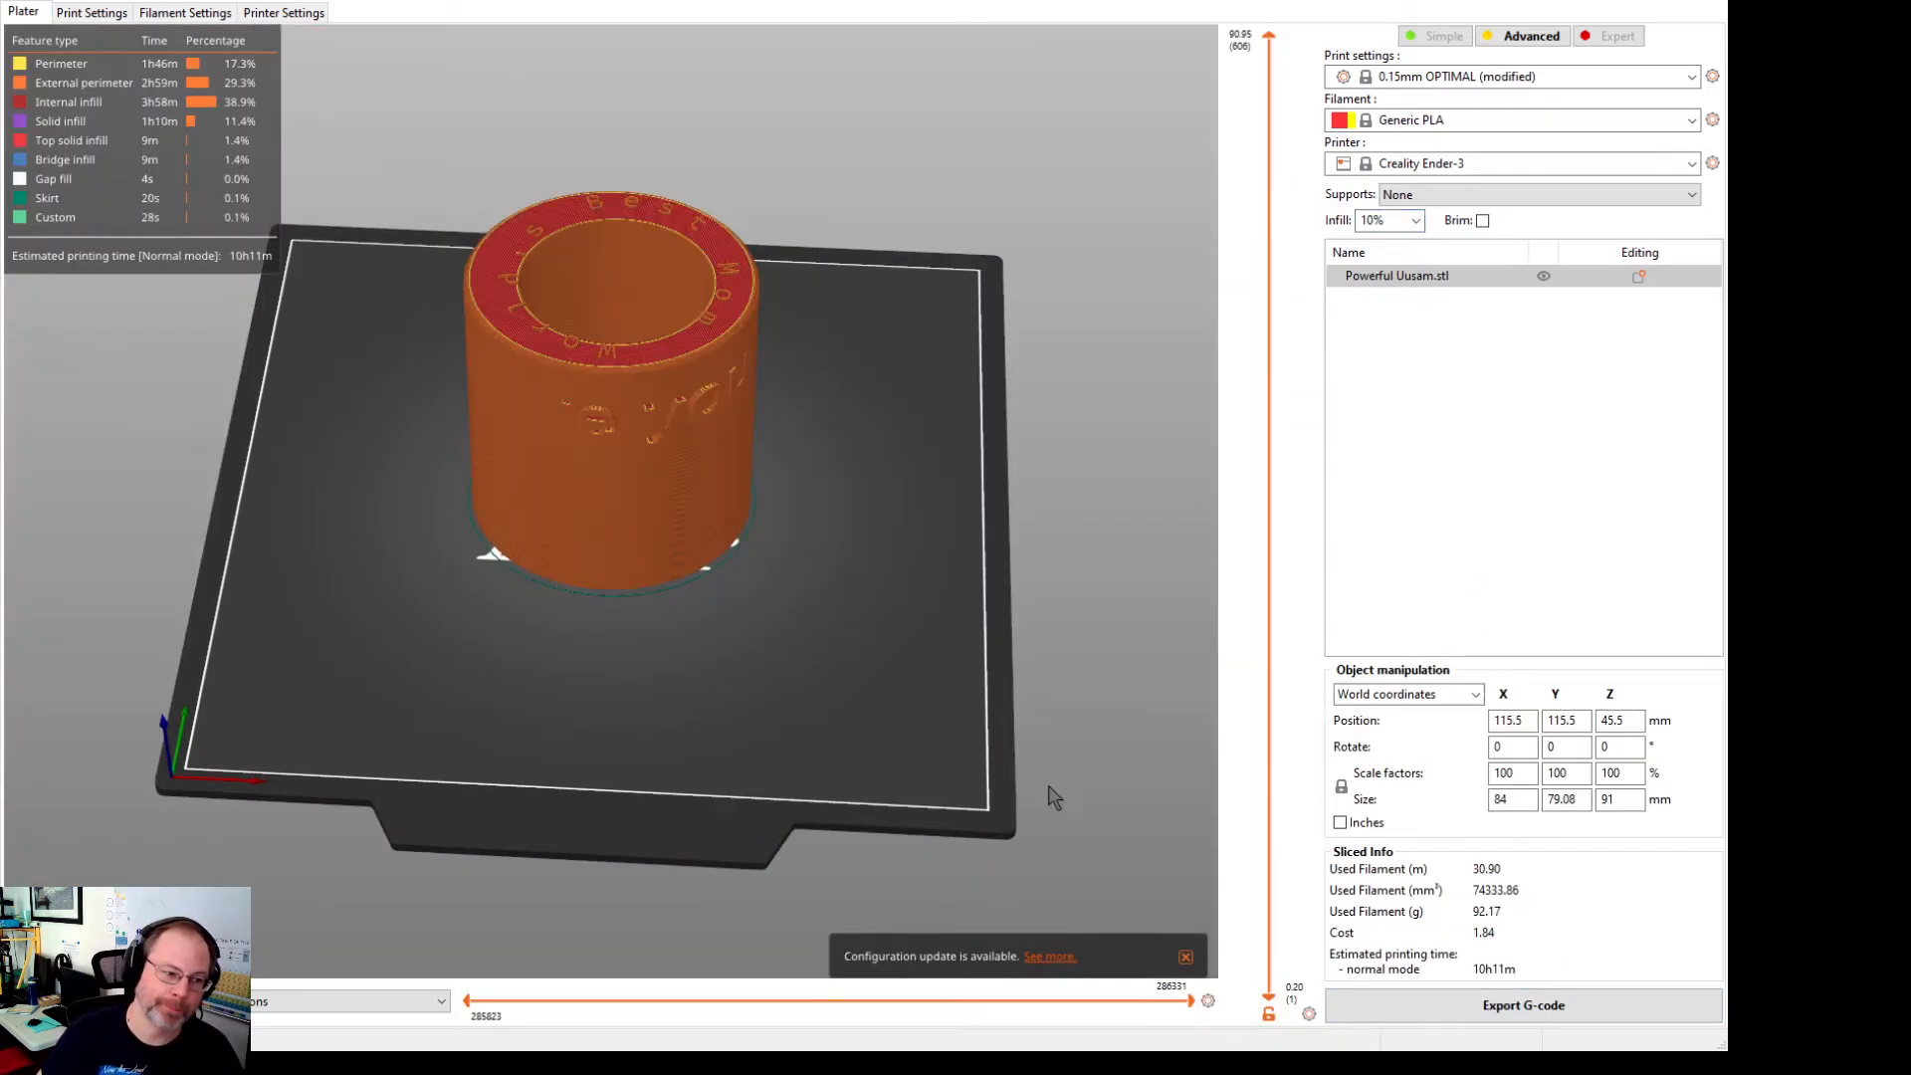
Step: Add a colour change at layer 601 (90.20 mm) so the rim lettering prints in a different filament colour
drag(999, 548, 1011, 427)
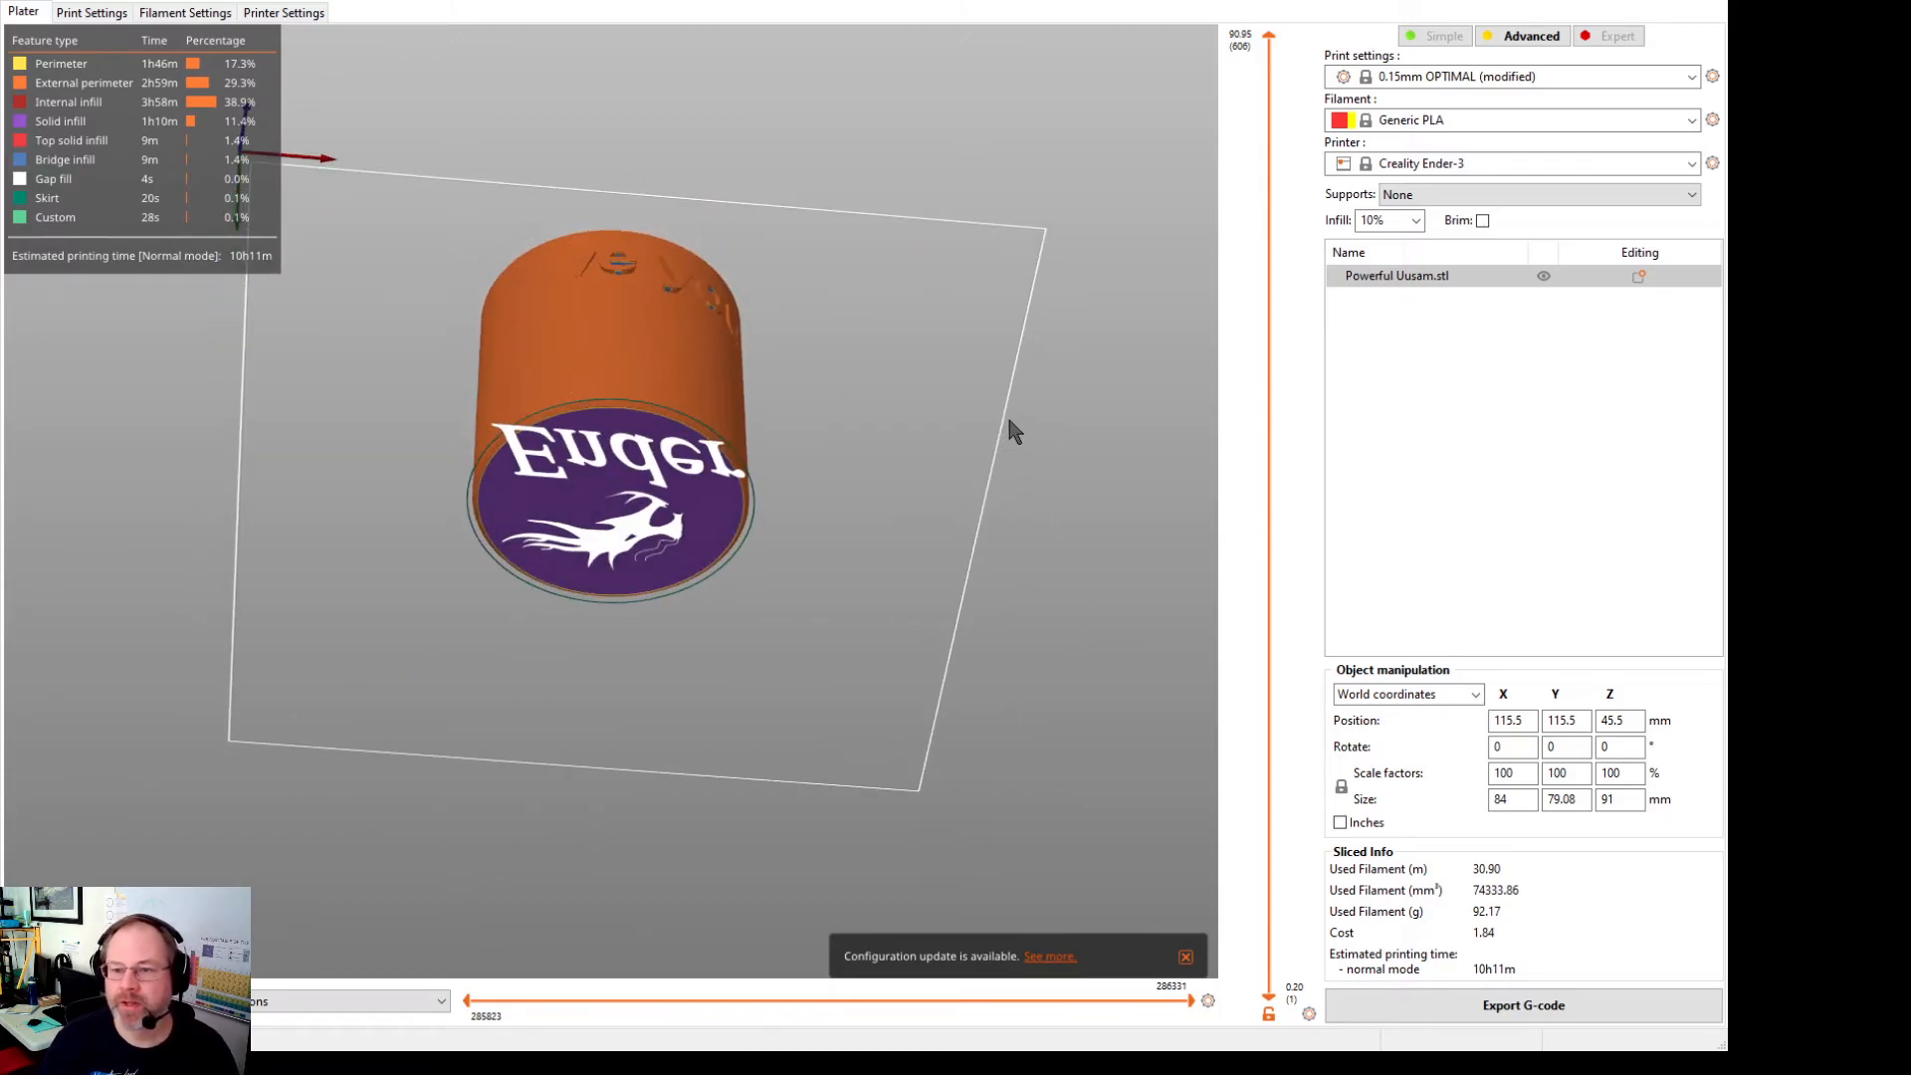
scroll(851, 283, up, 5)
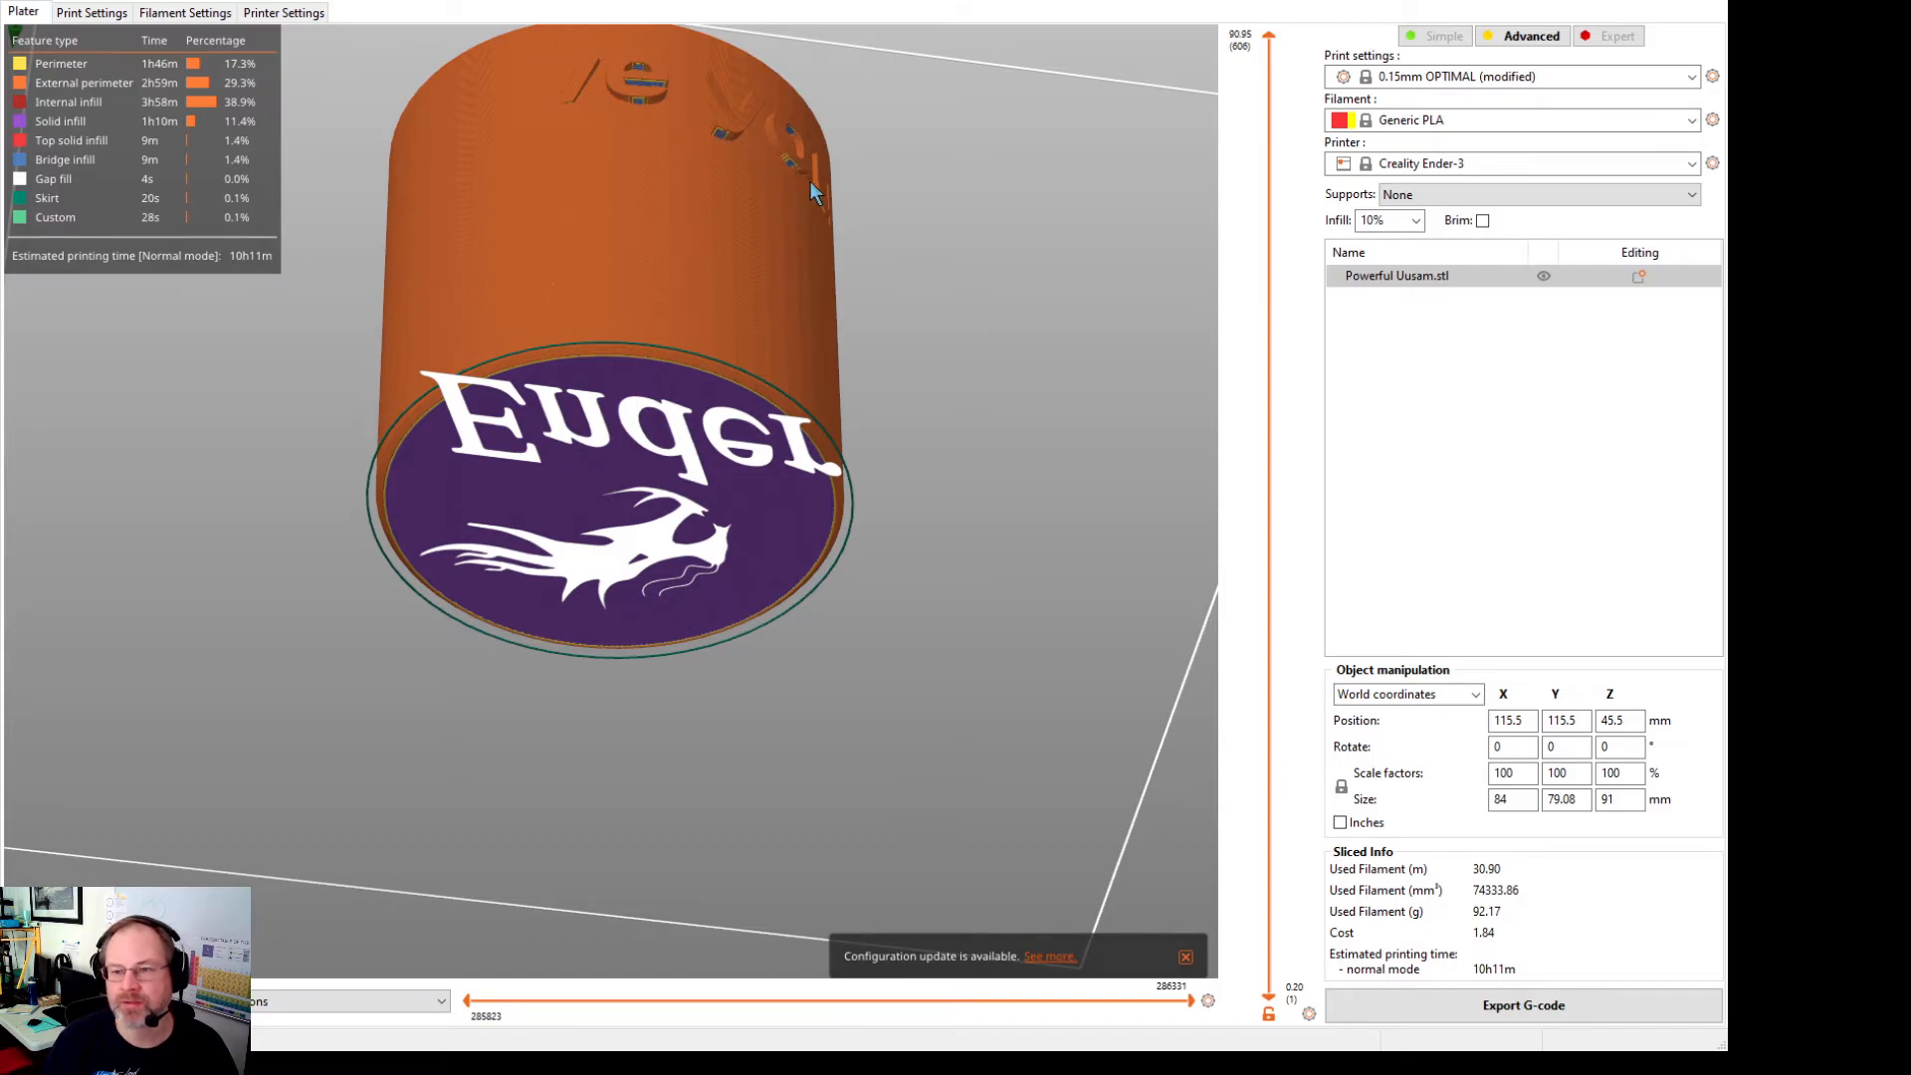
drag(900, 222, 944, 320)
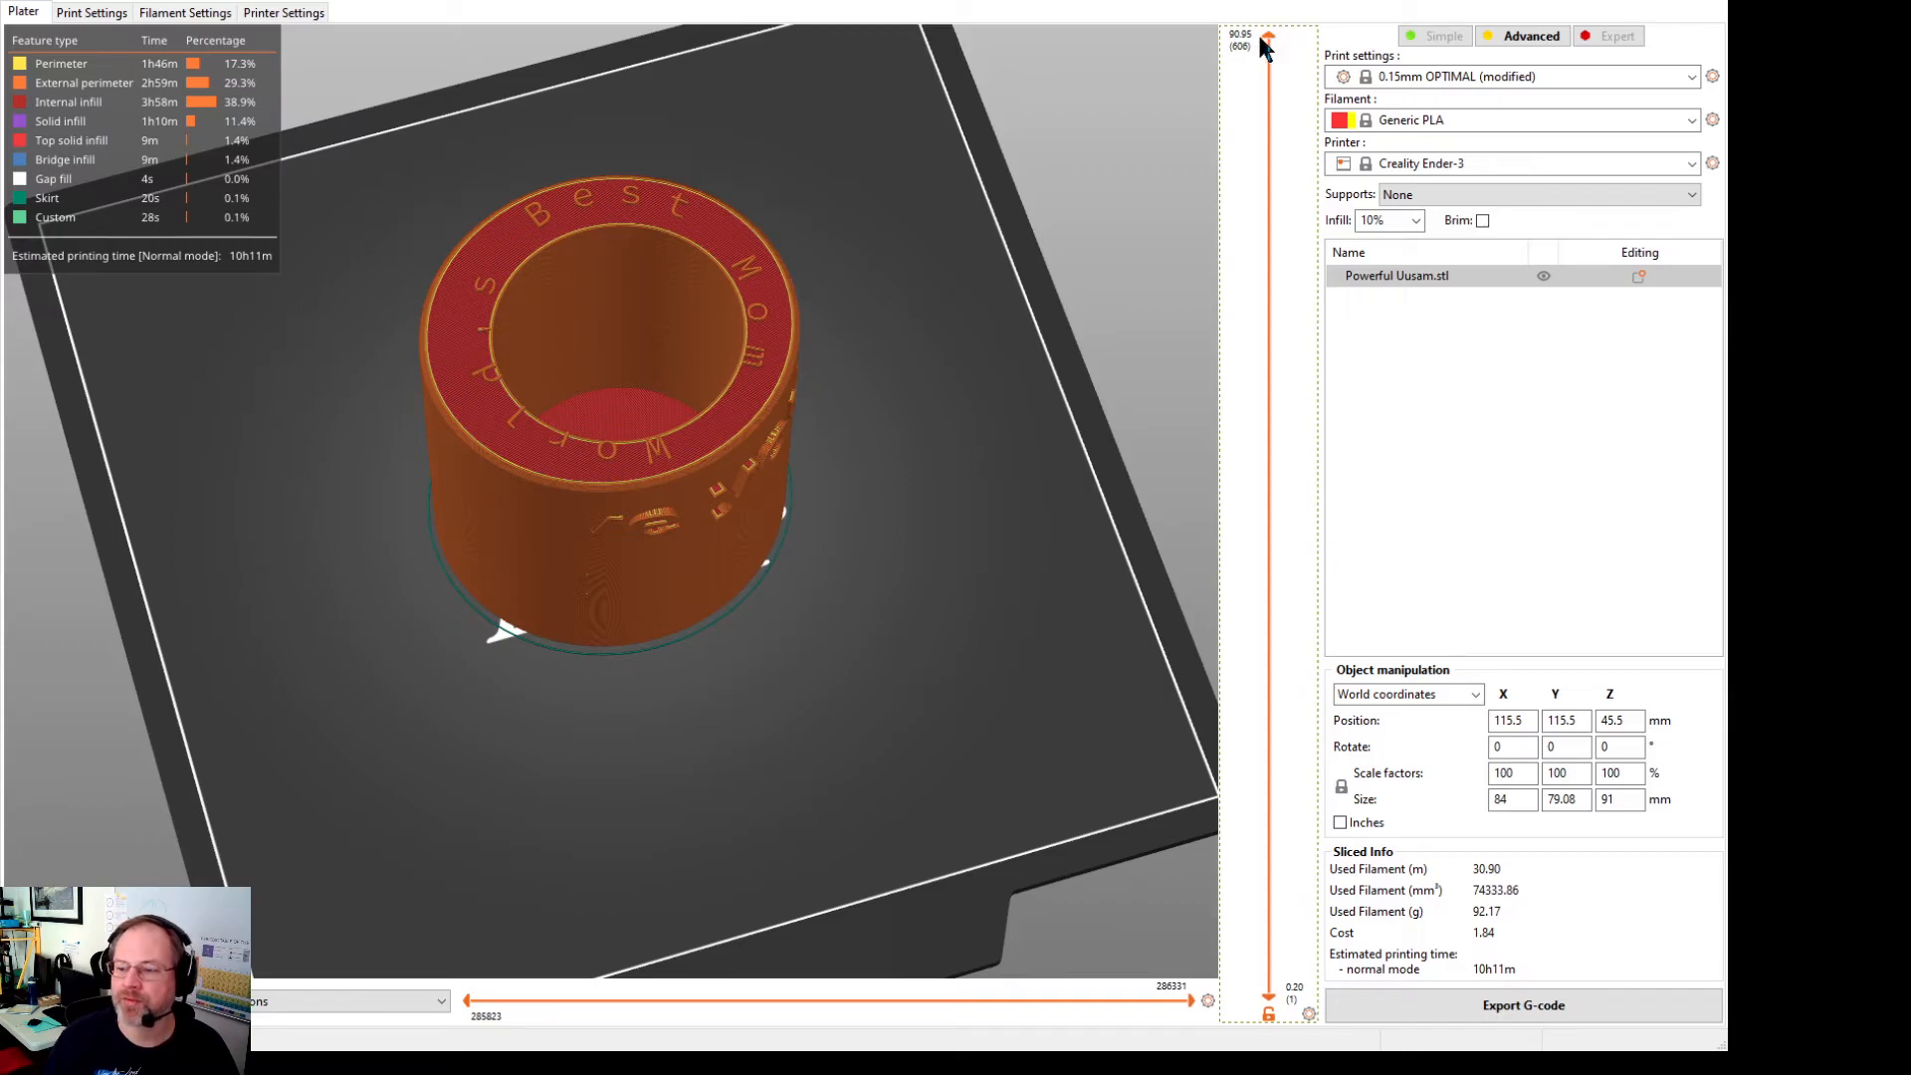
mouse_move(1267, 36)
mouse_down()
mouse_move(1299, 349)
mouse_move(1258, 782)
mouse_move(1278, 965)
mouse_move(1281, 44)
mouse_up()
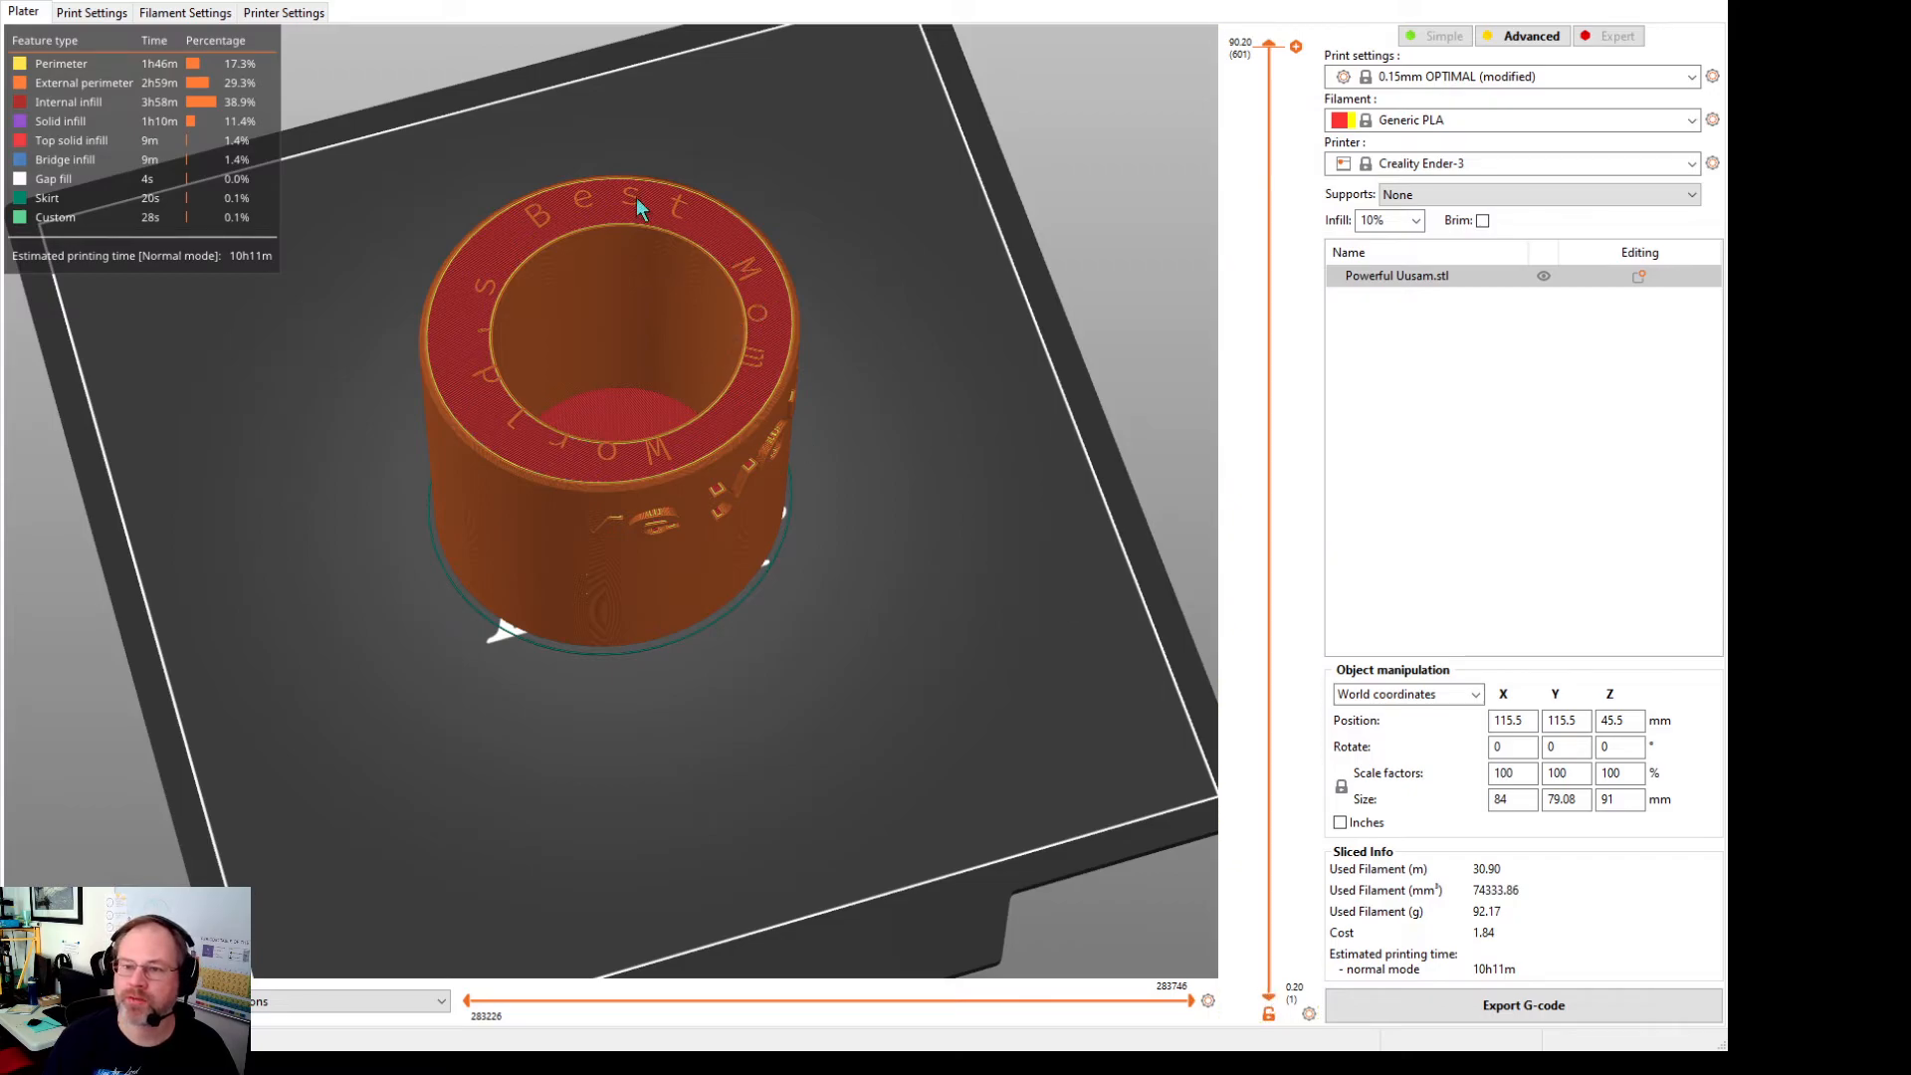
click(1294, 46)
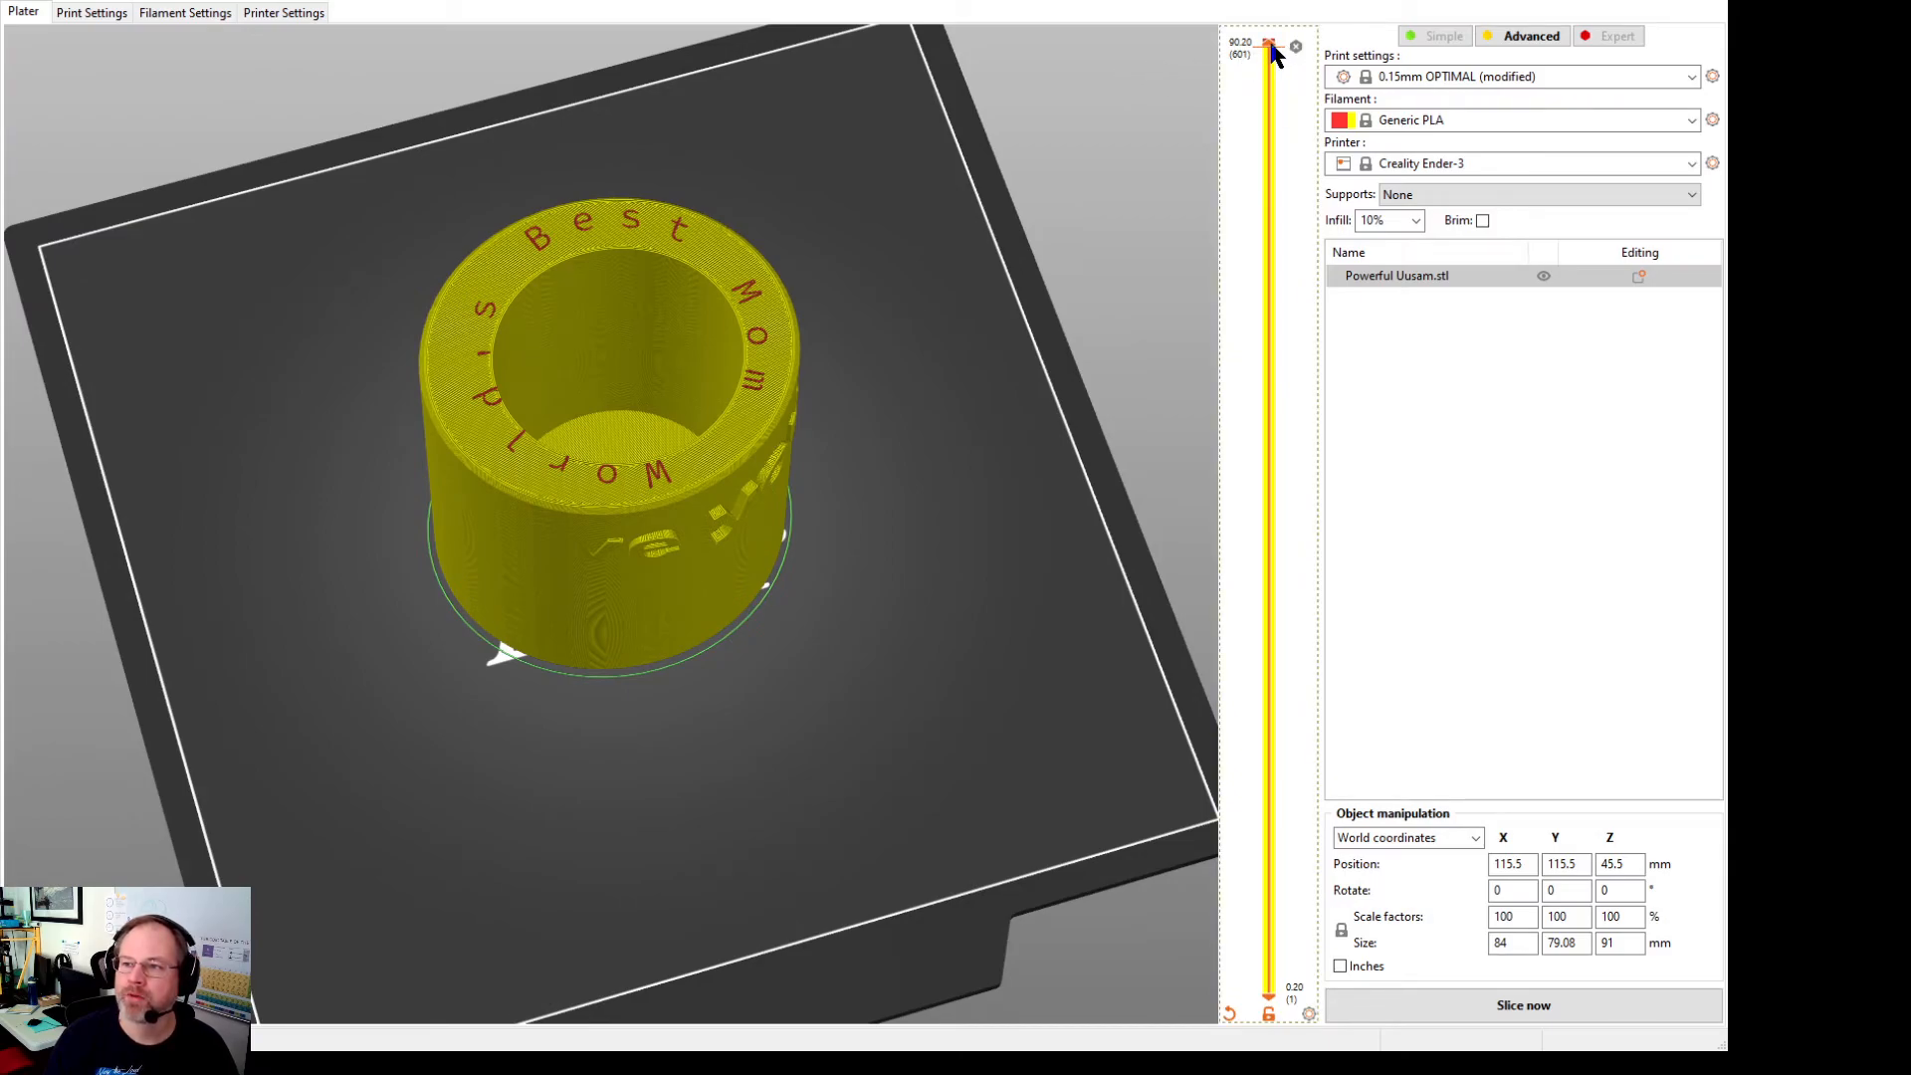
drag(1267, 44, 1269, 47)
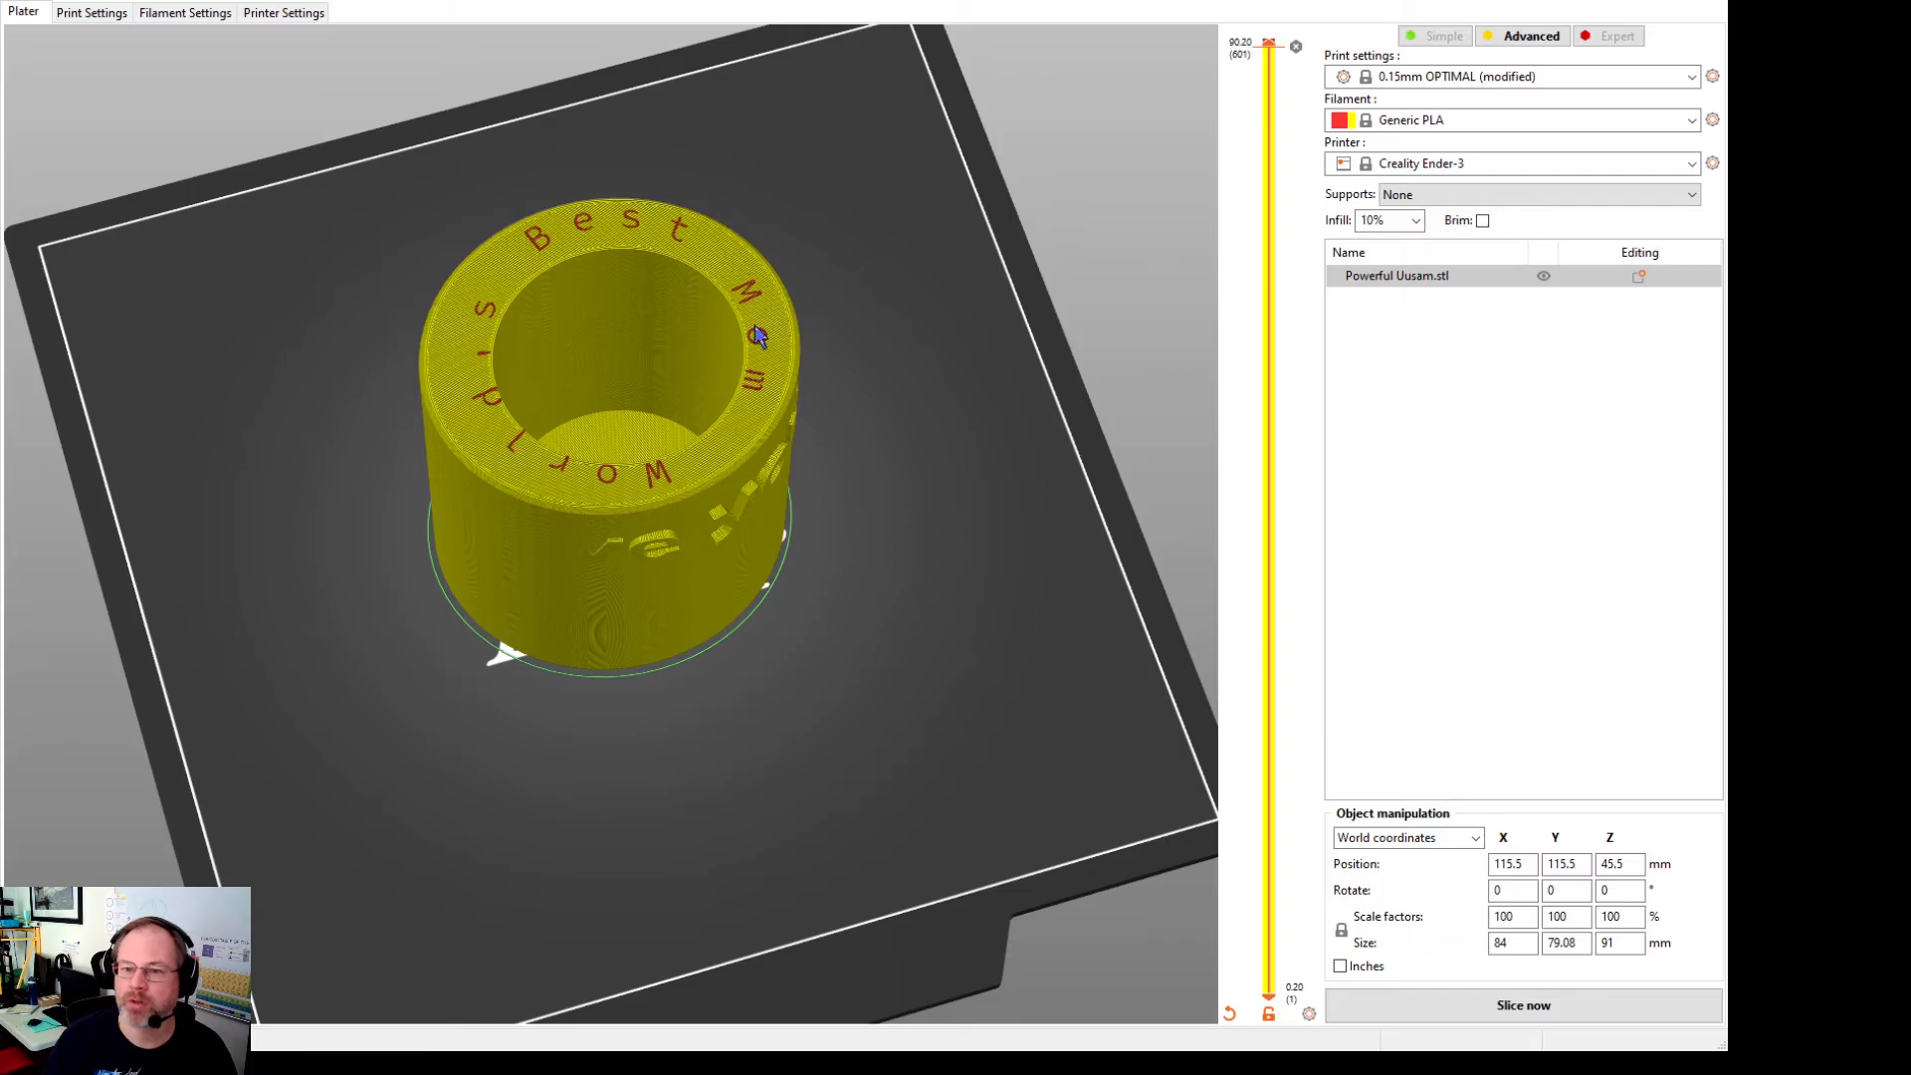
drag(884, 496, 839, 518)
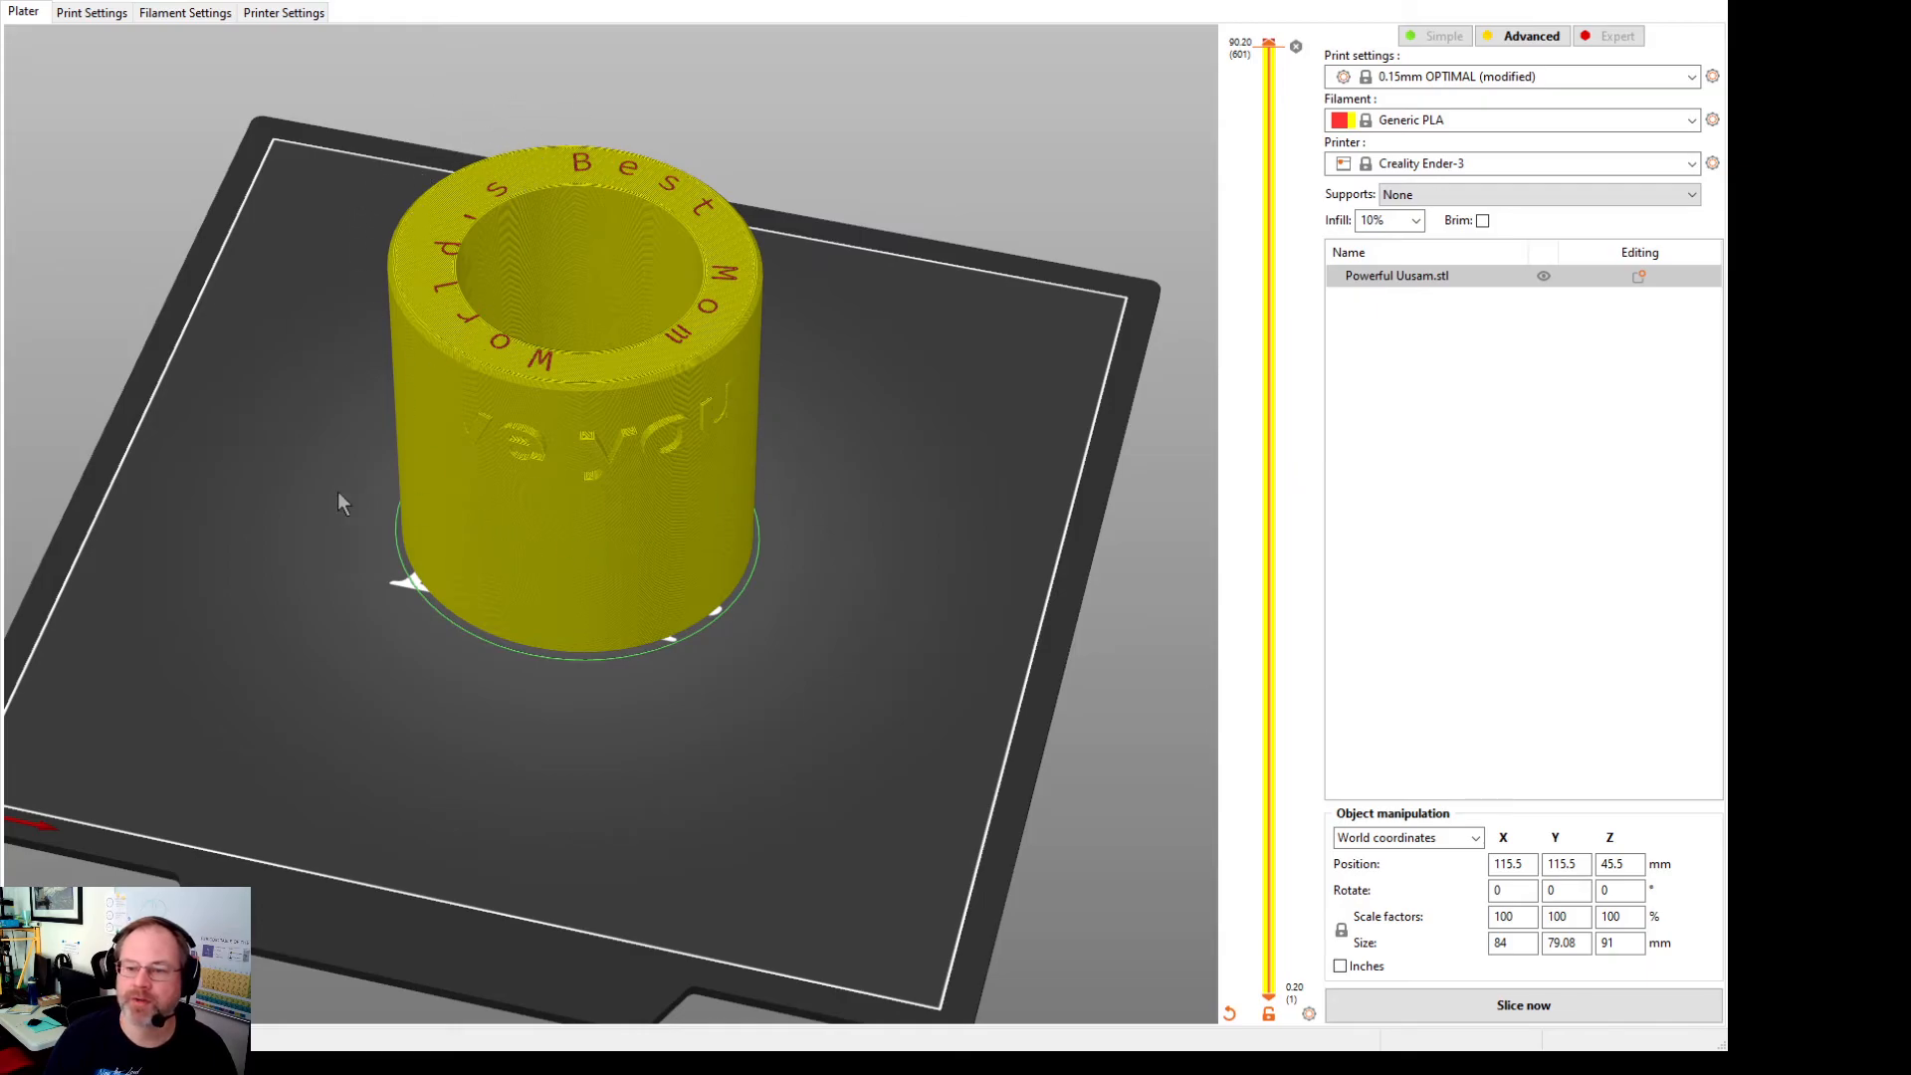
drag(815, 596, 785, 543)
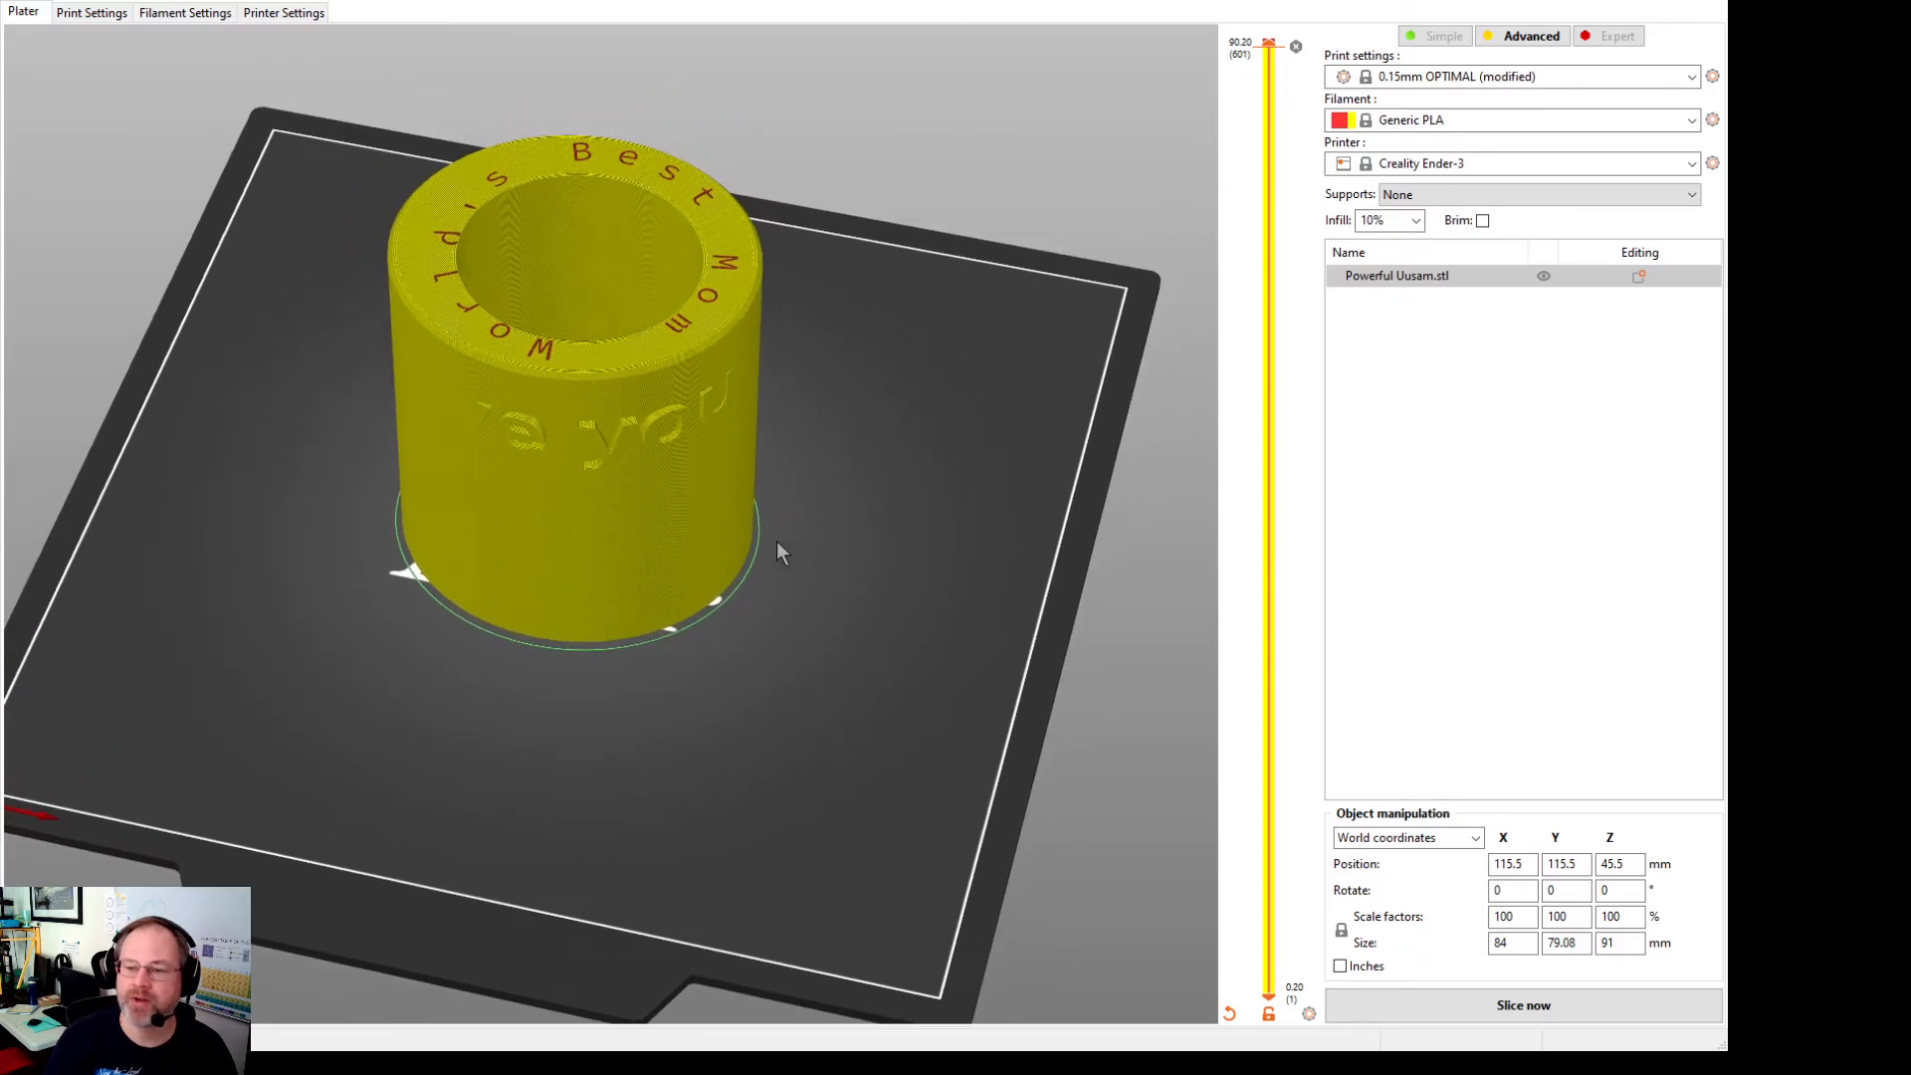
middle_drag(767, 610, 896, 648)
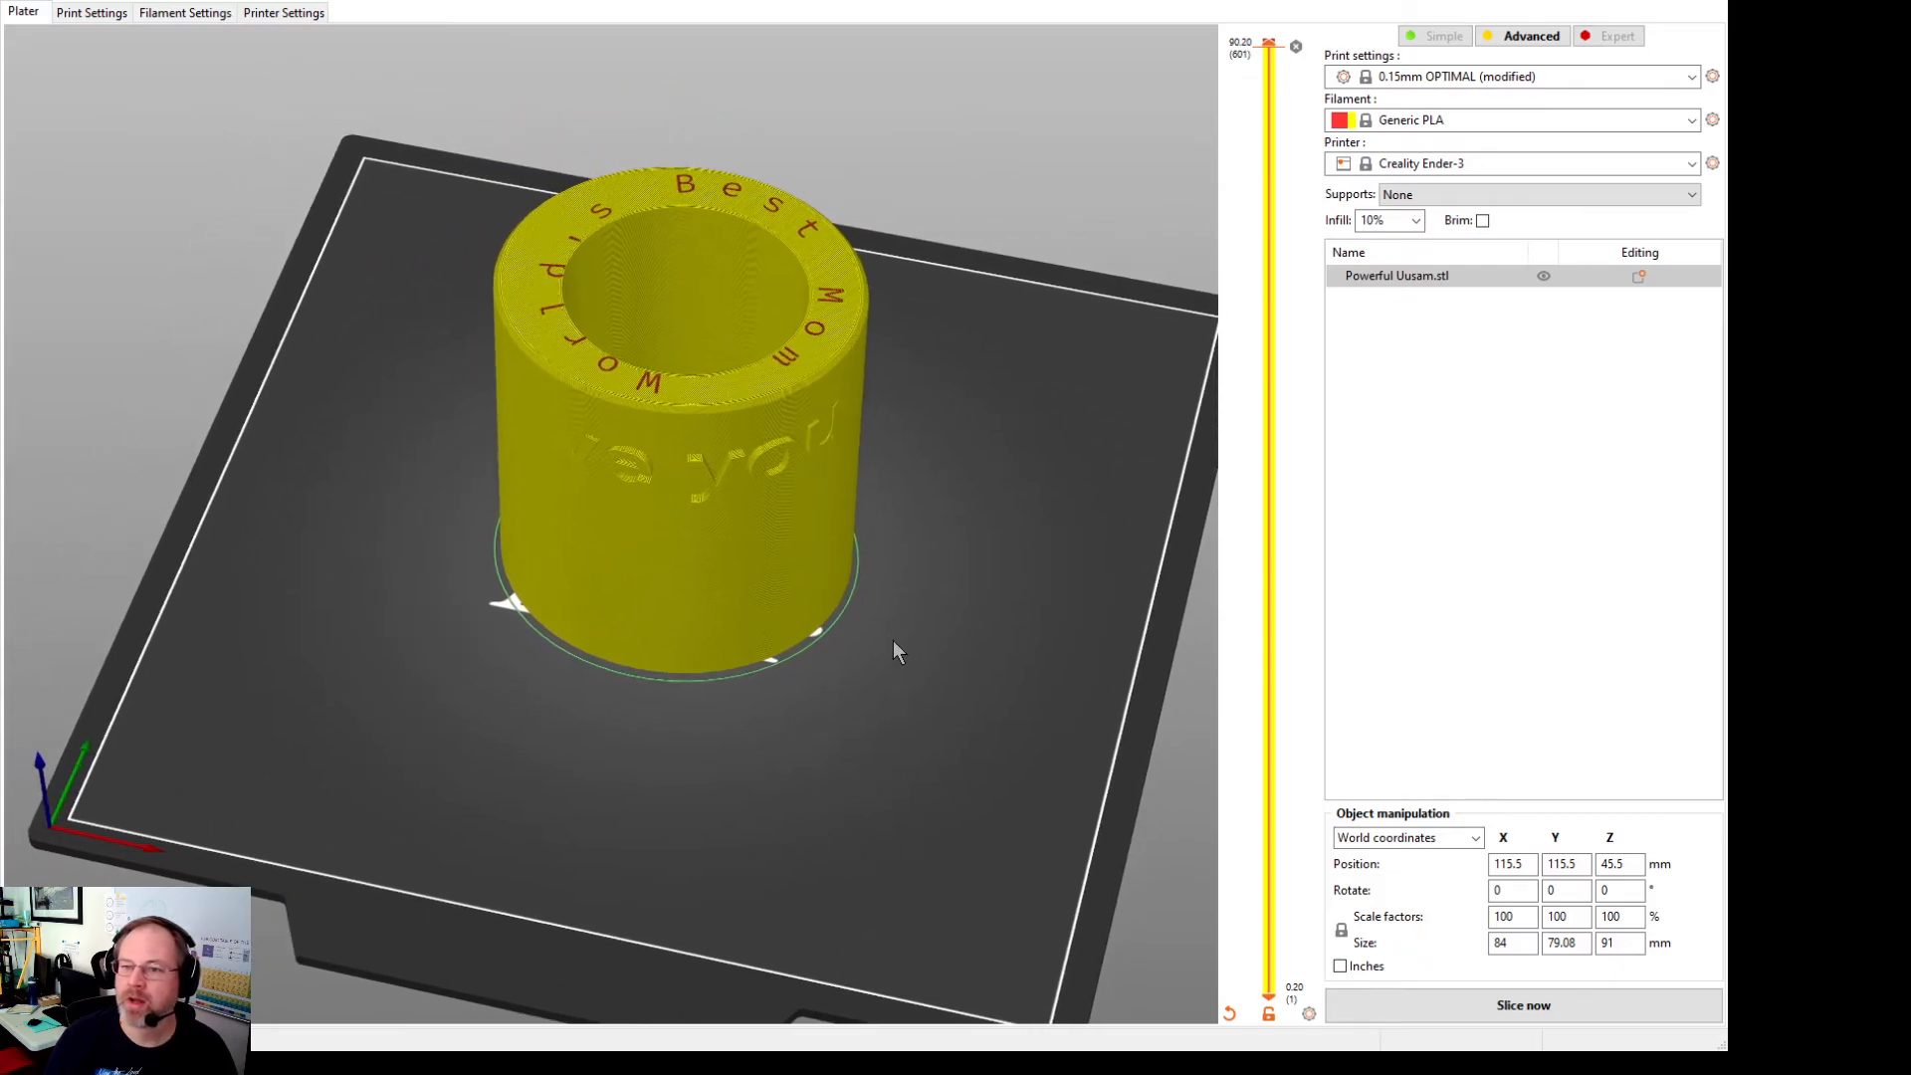
middle_drag(889, 731, 806, 702)
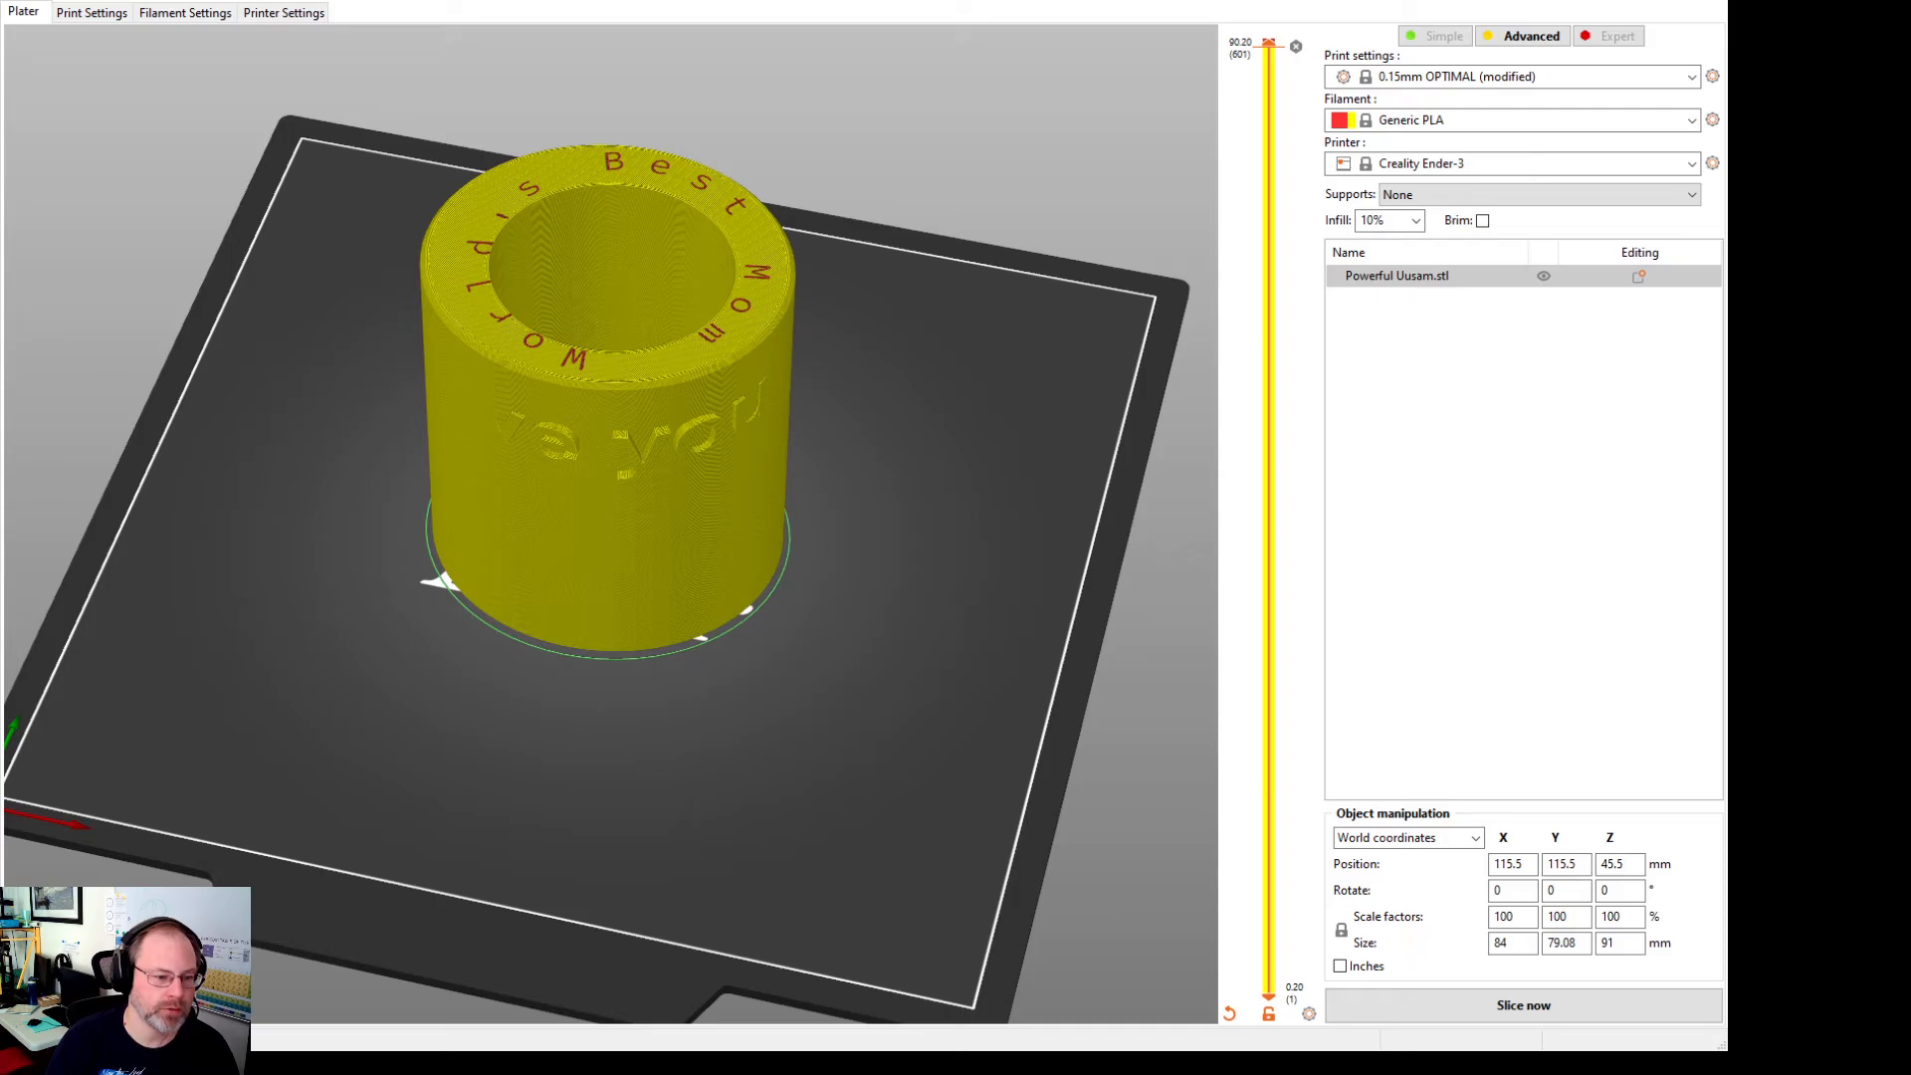
Step: Switch back to Tinkercad and browse the featured shape generators, Shape Library and circuit components for a shape to add
key(alt+Tab)
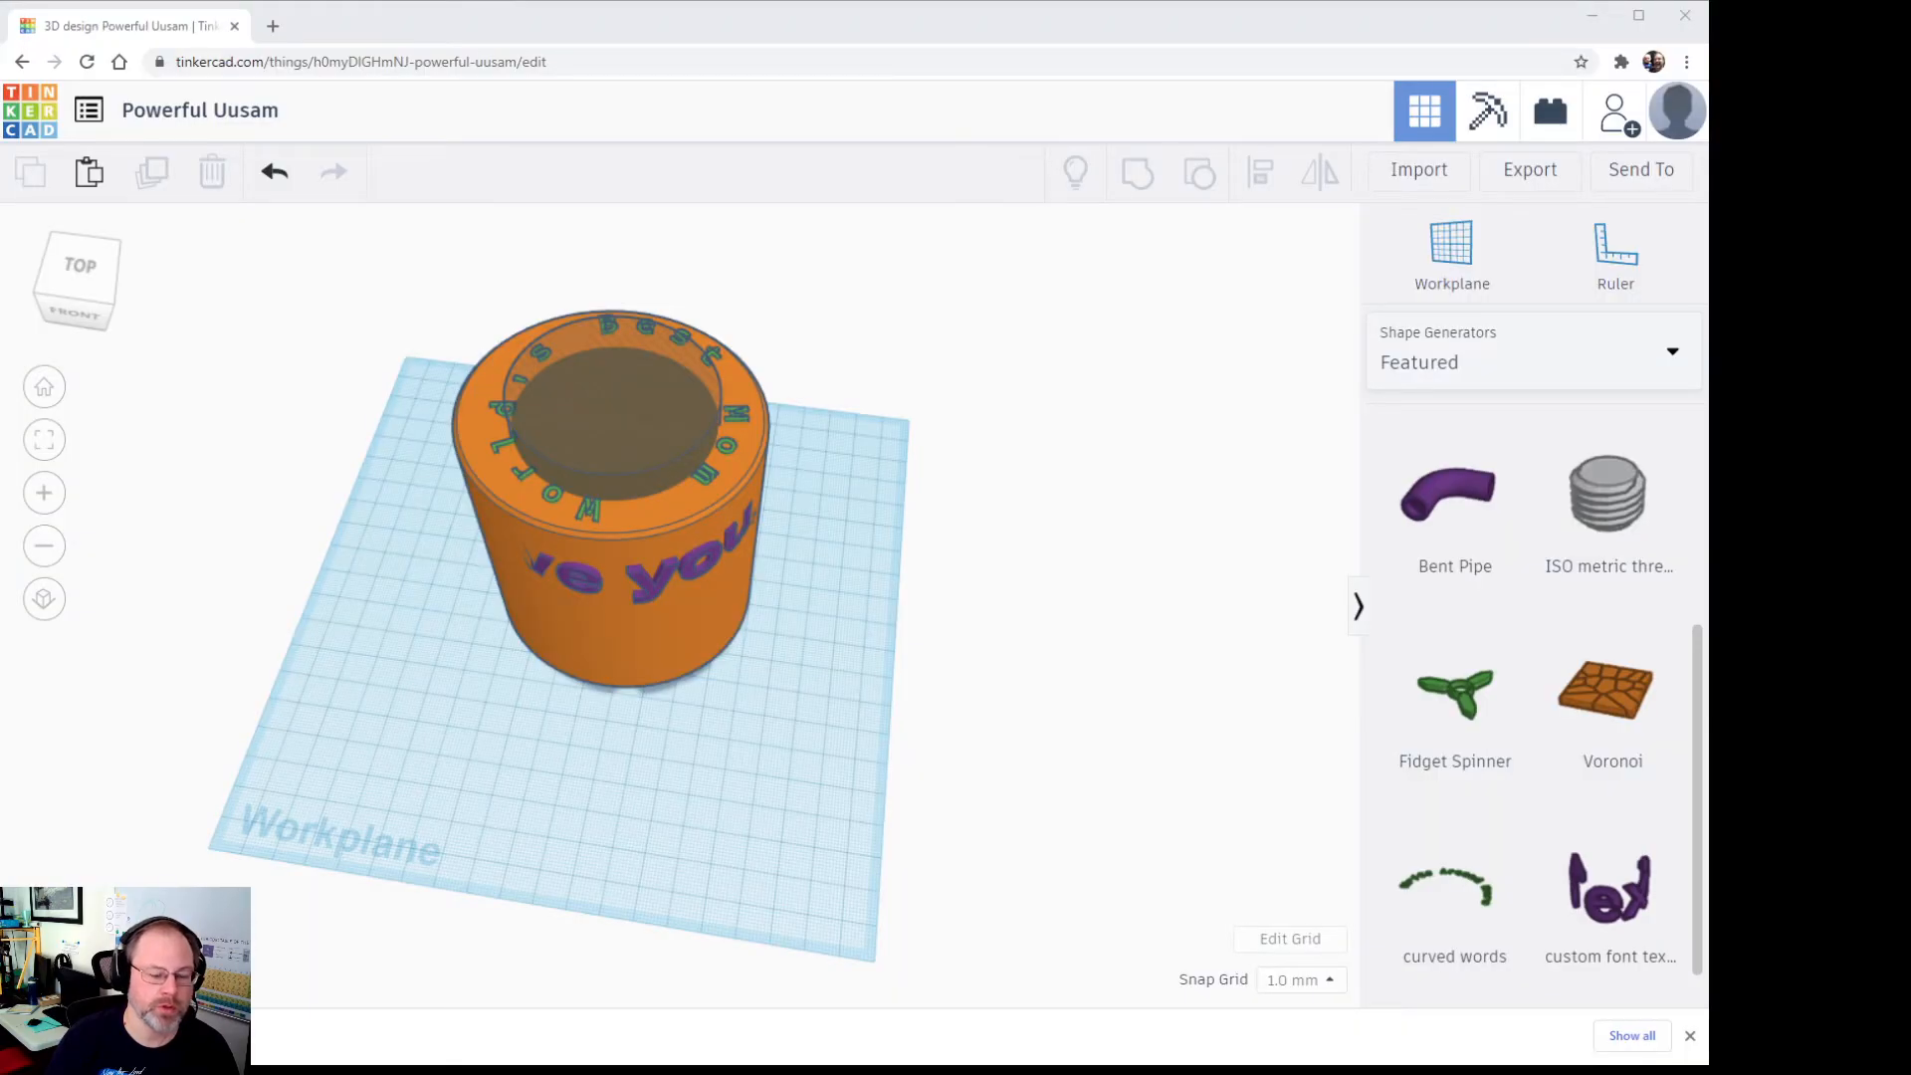
right_drag(1065, 533, 927, 380)
right_drag(1144, 593, 1045, 607)
scroll(1609, 649, down, 2)
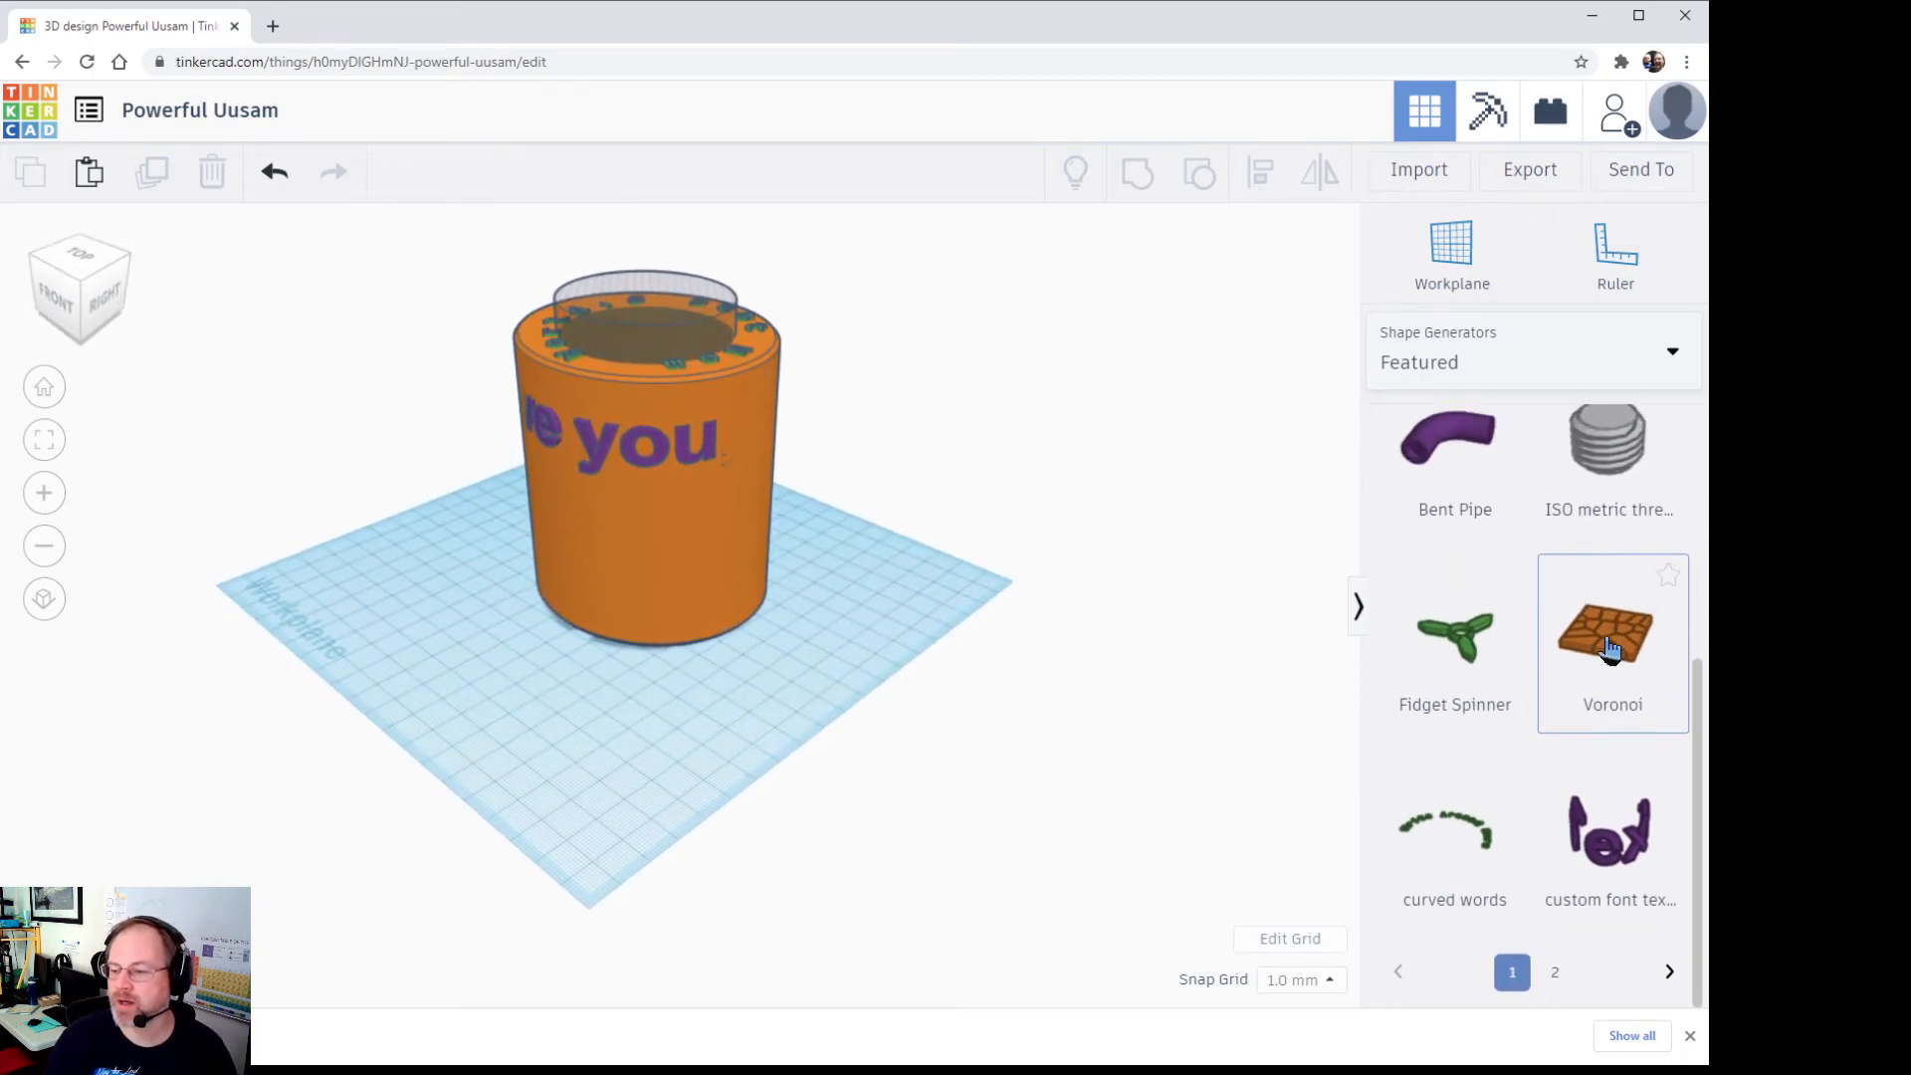
click(1672, 972)
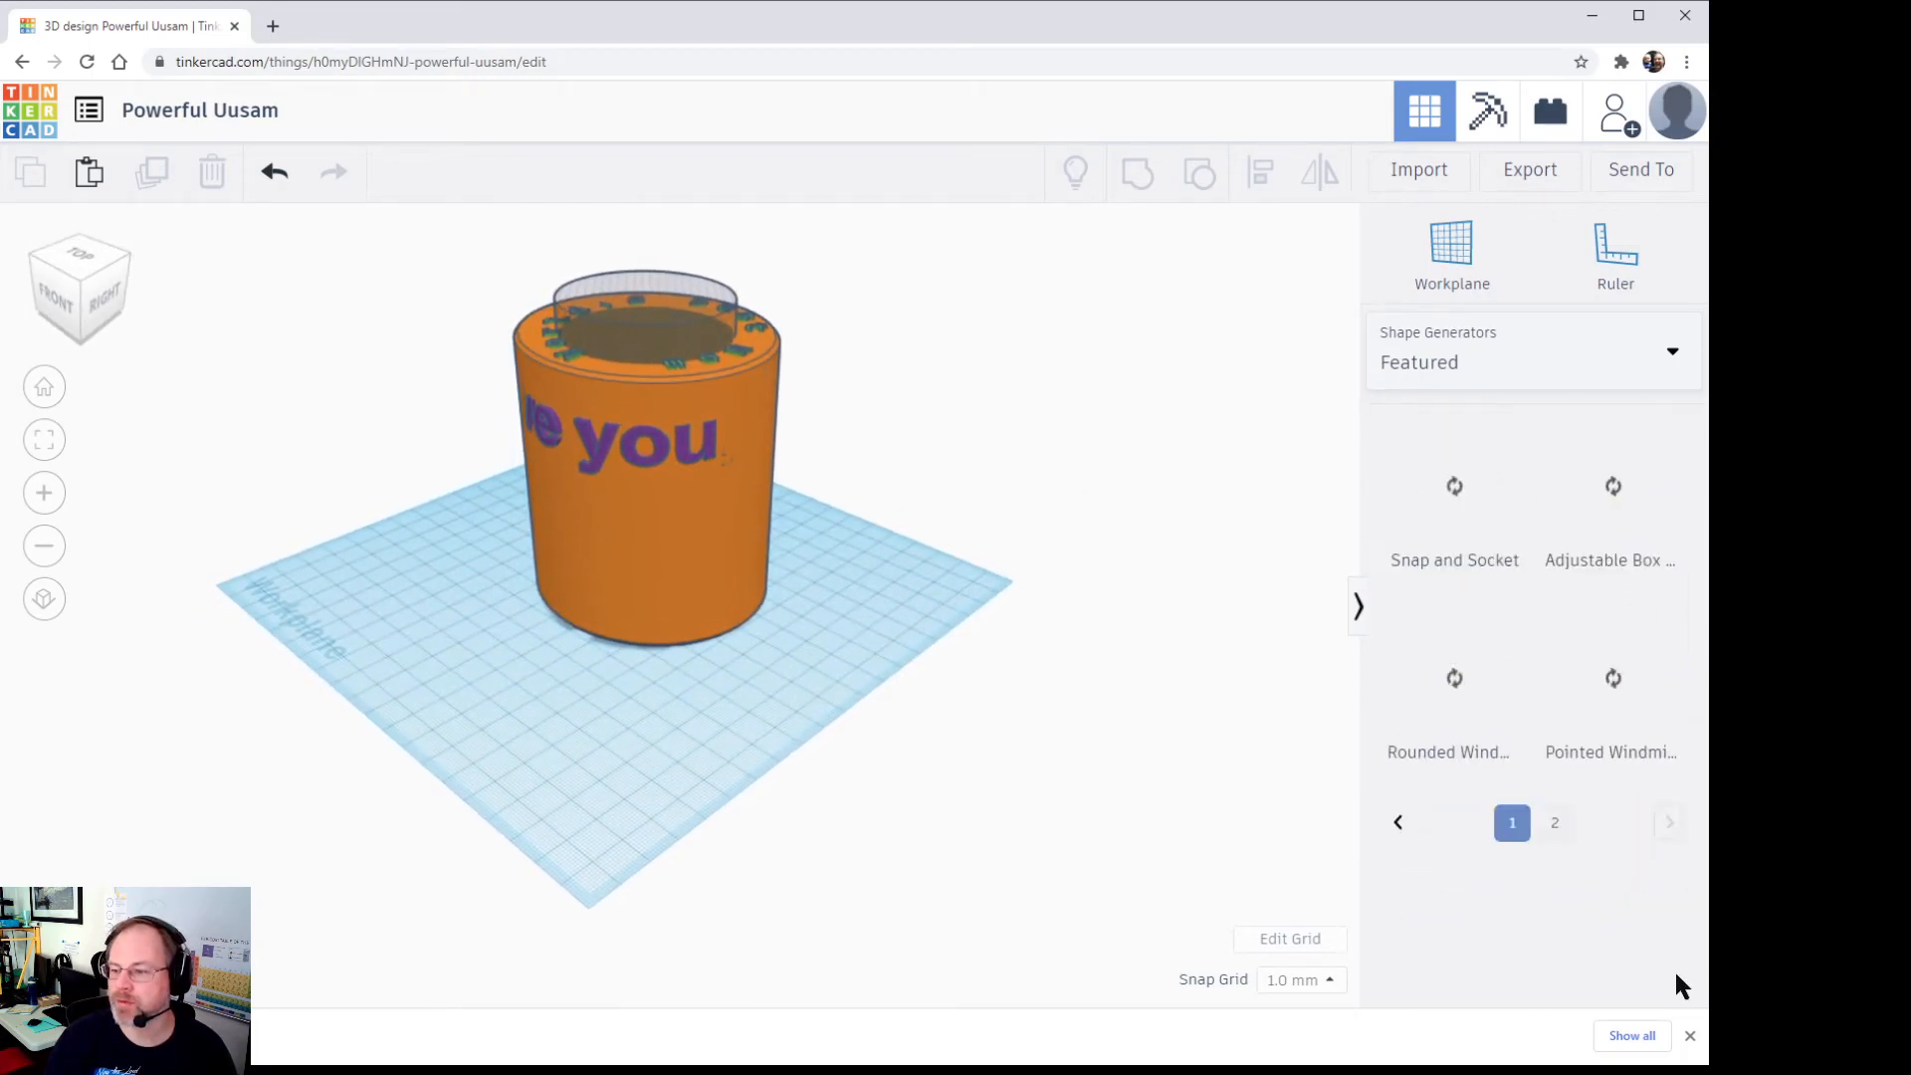
click(1397, 822)
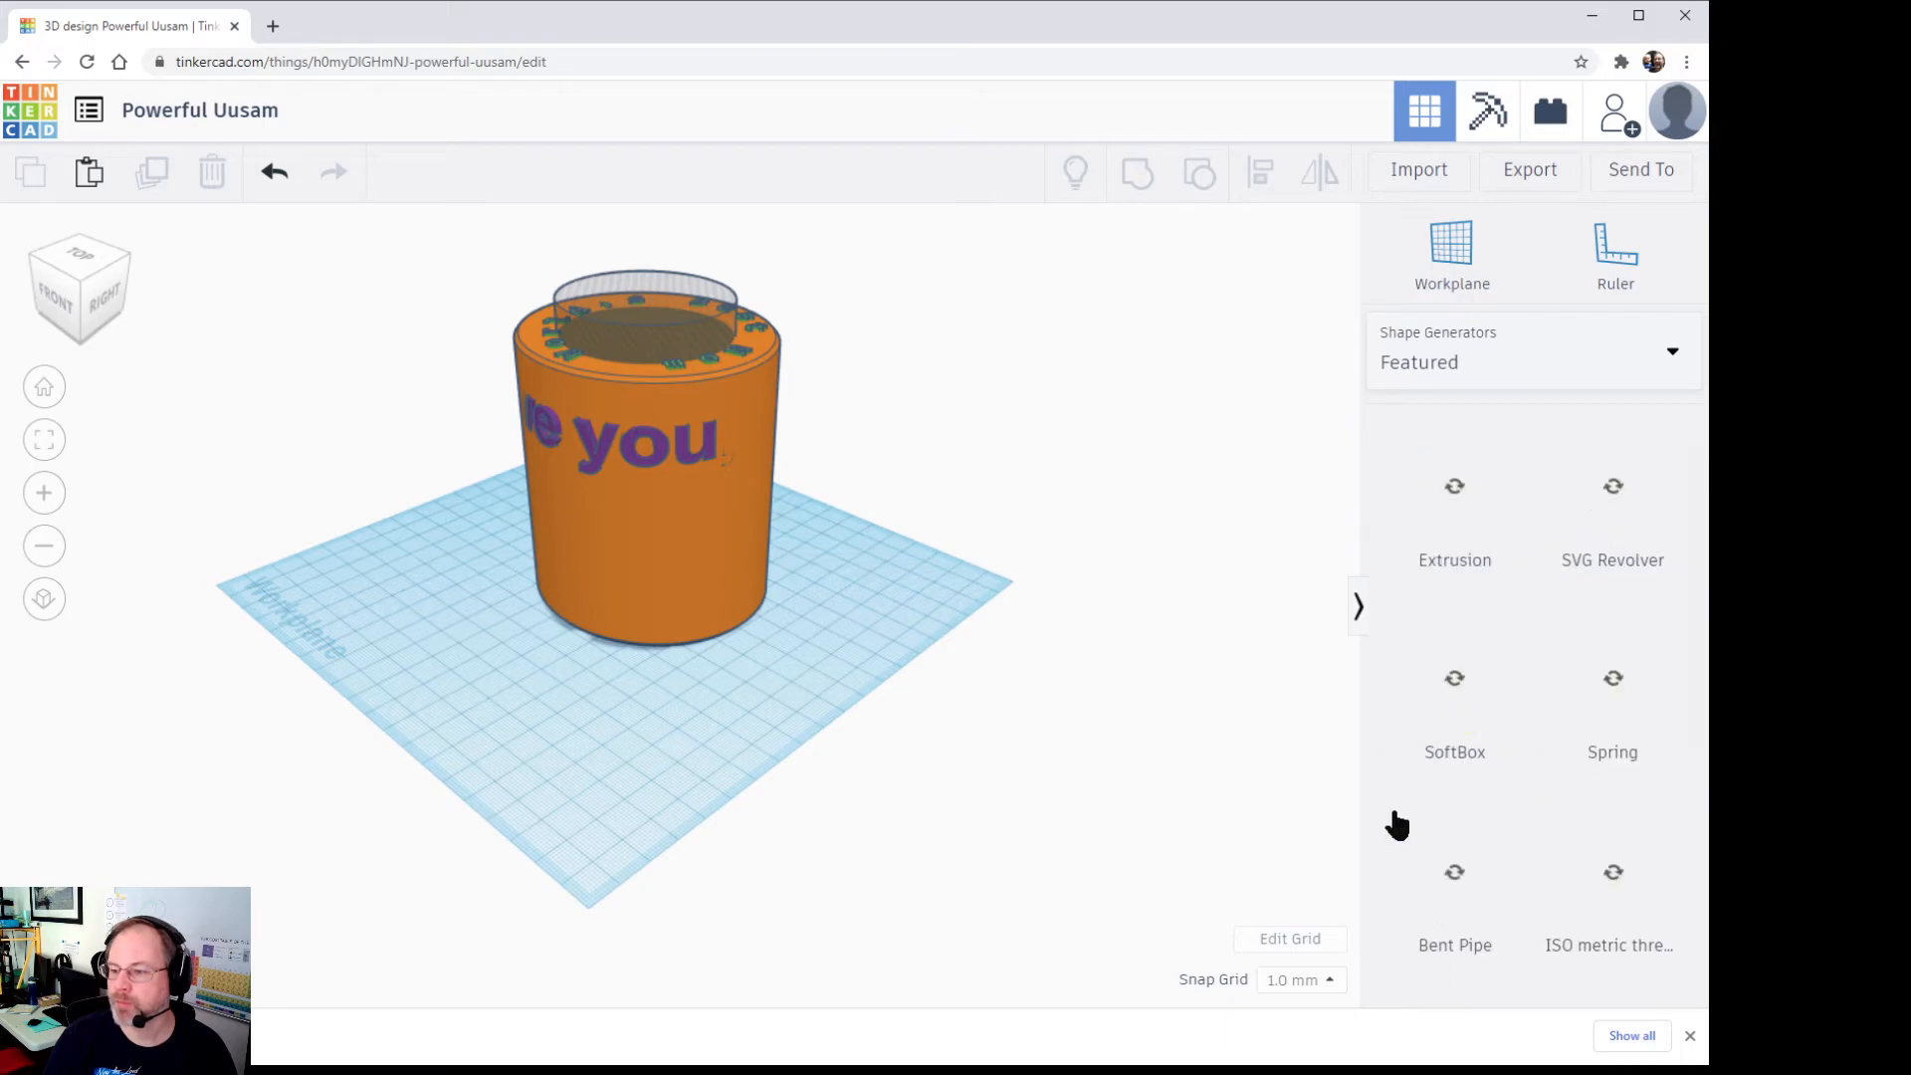
click(1635, 379)
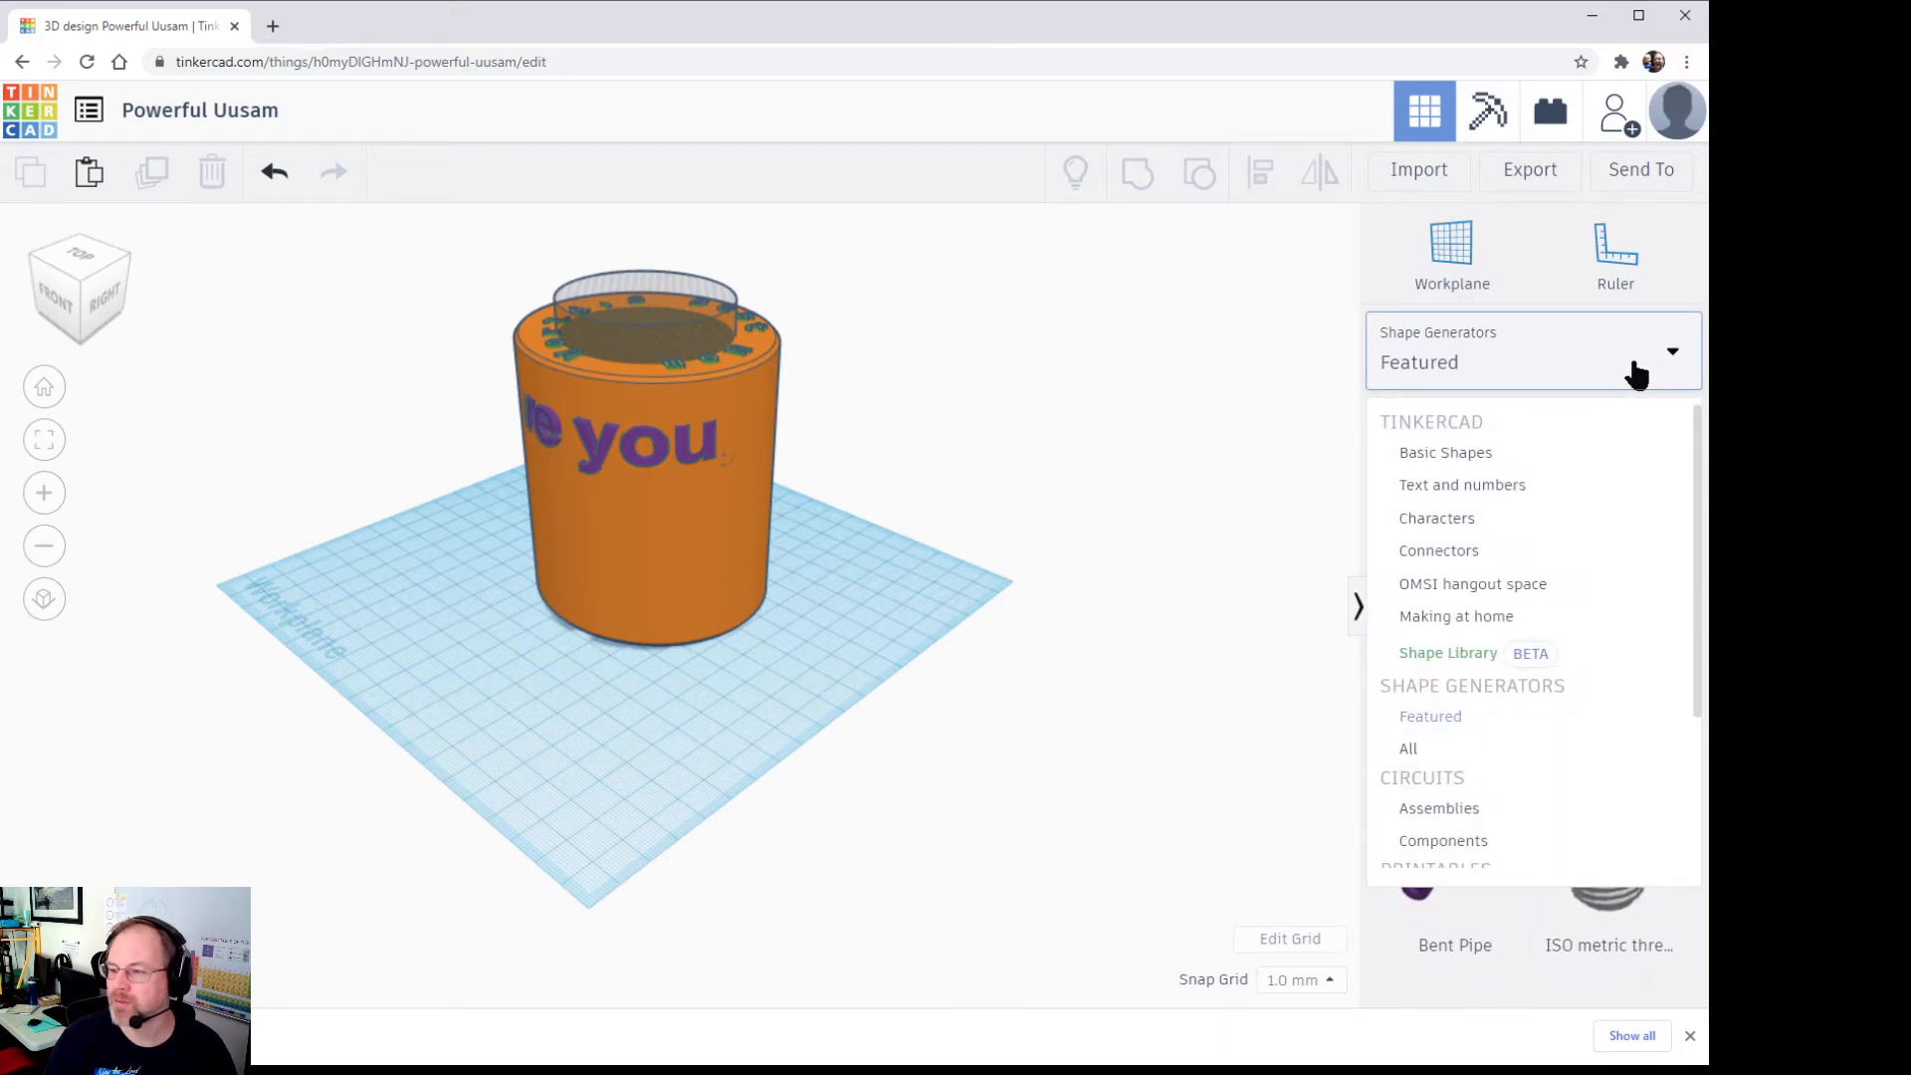
click(1433, 657)
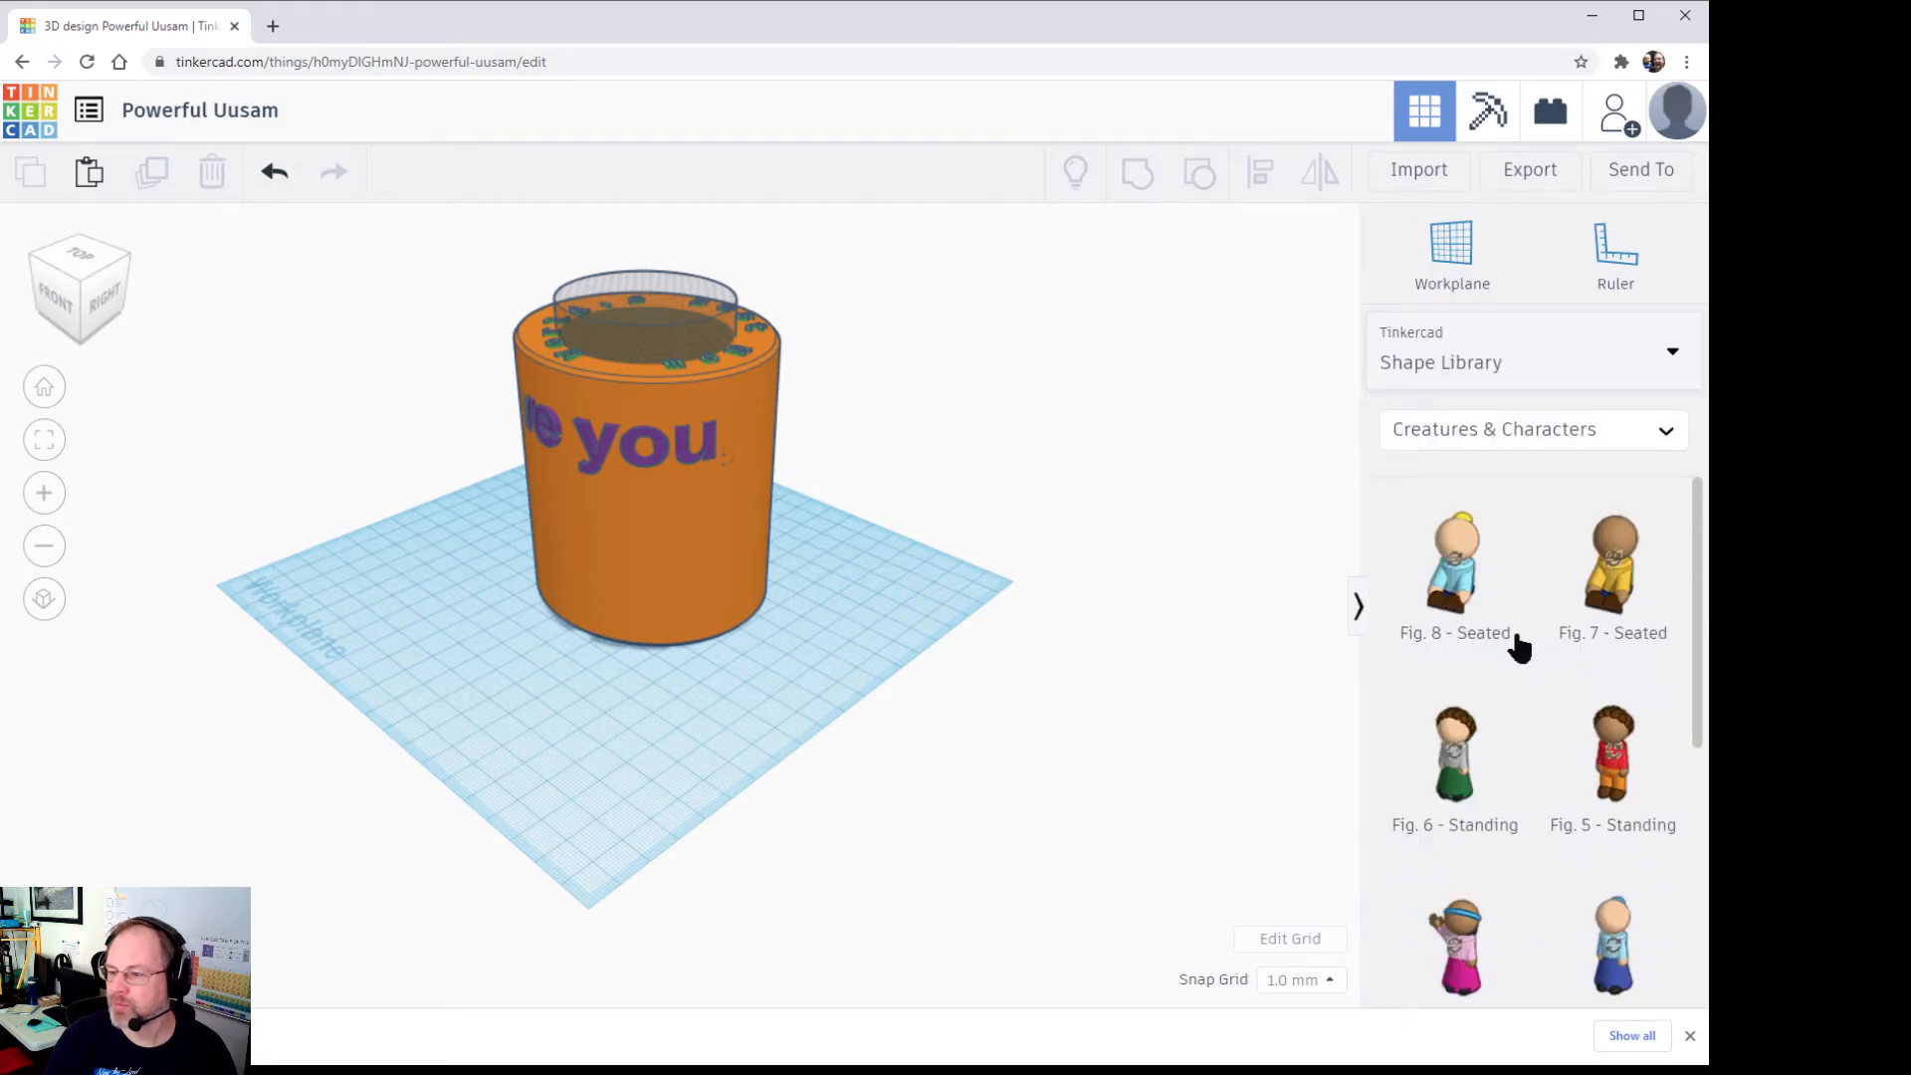
click(1659, 439)
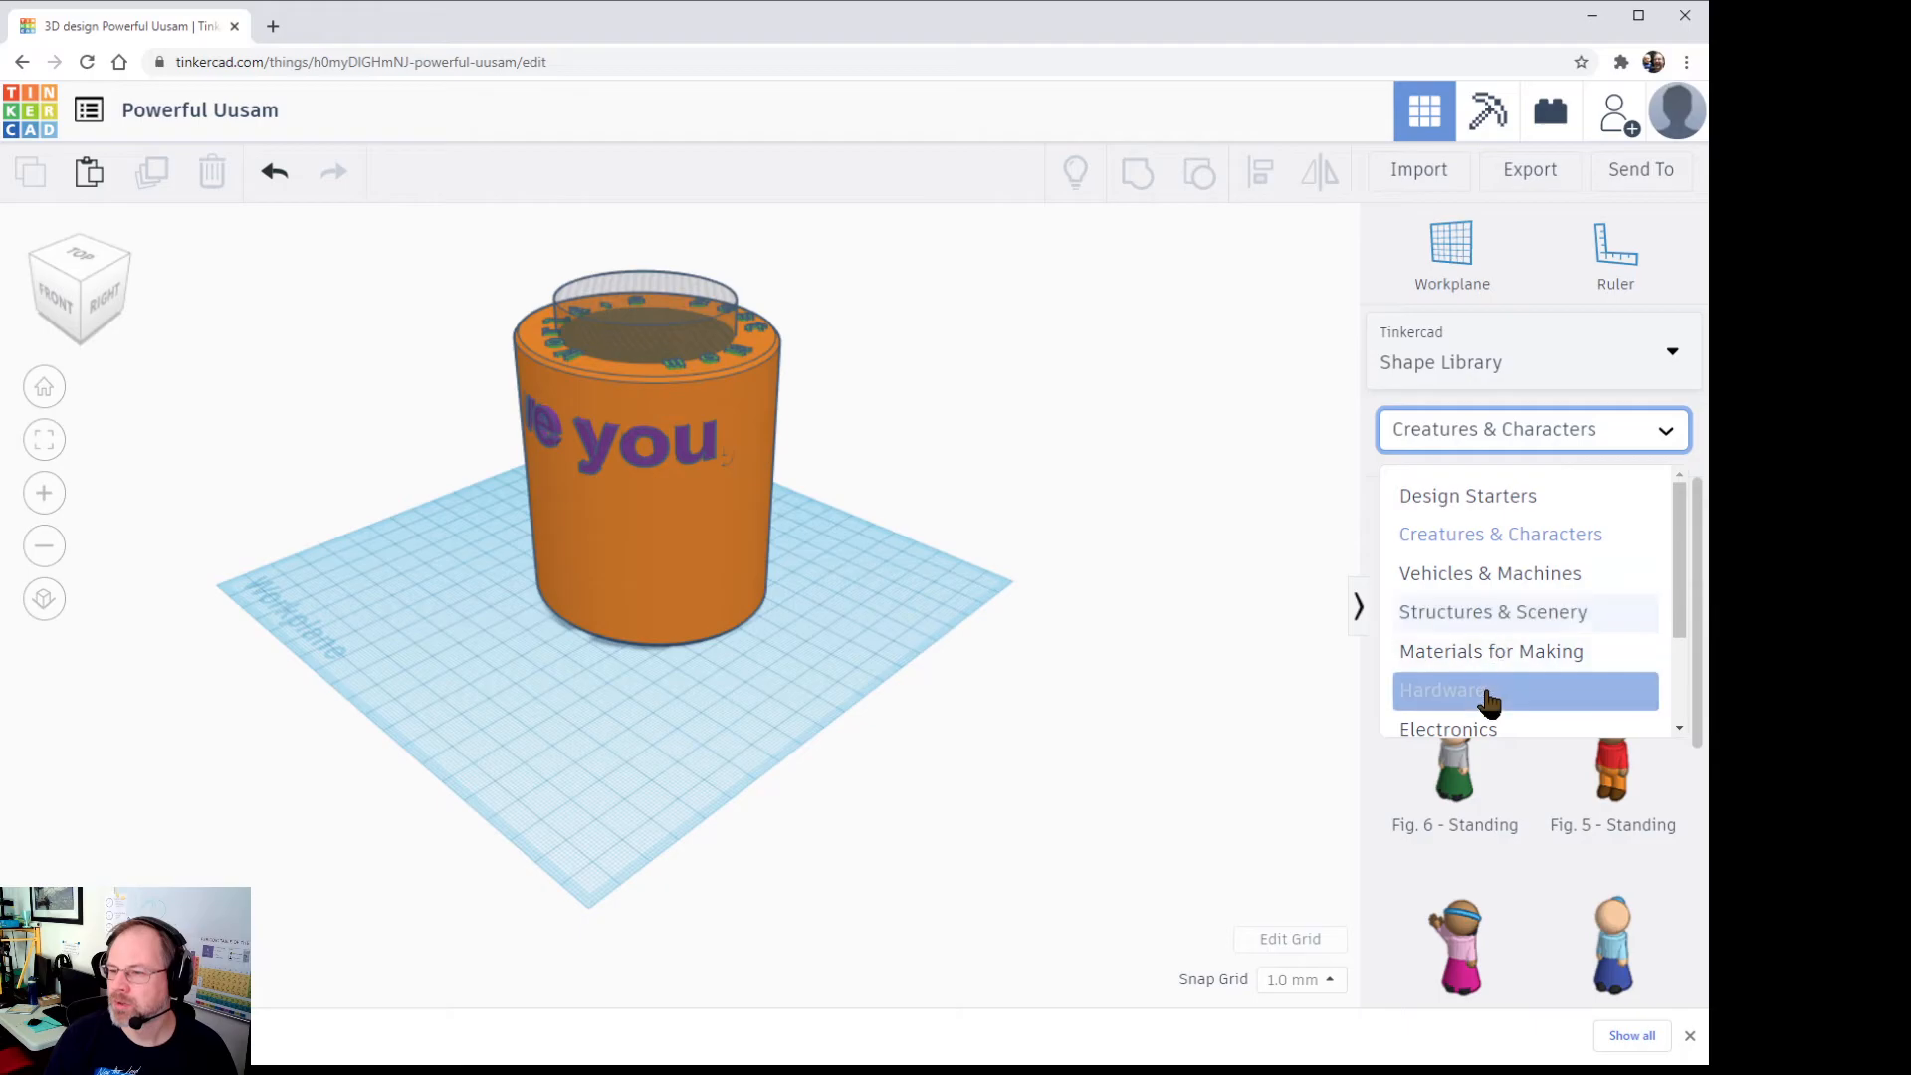
scroll(1487, 719, down, 2)
click(1237, 703)
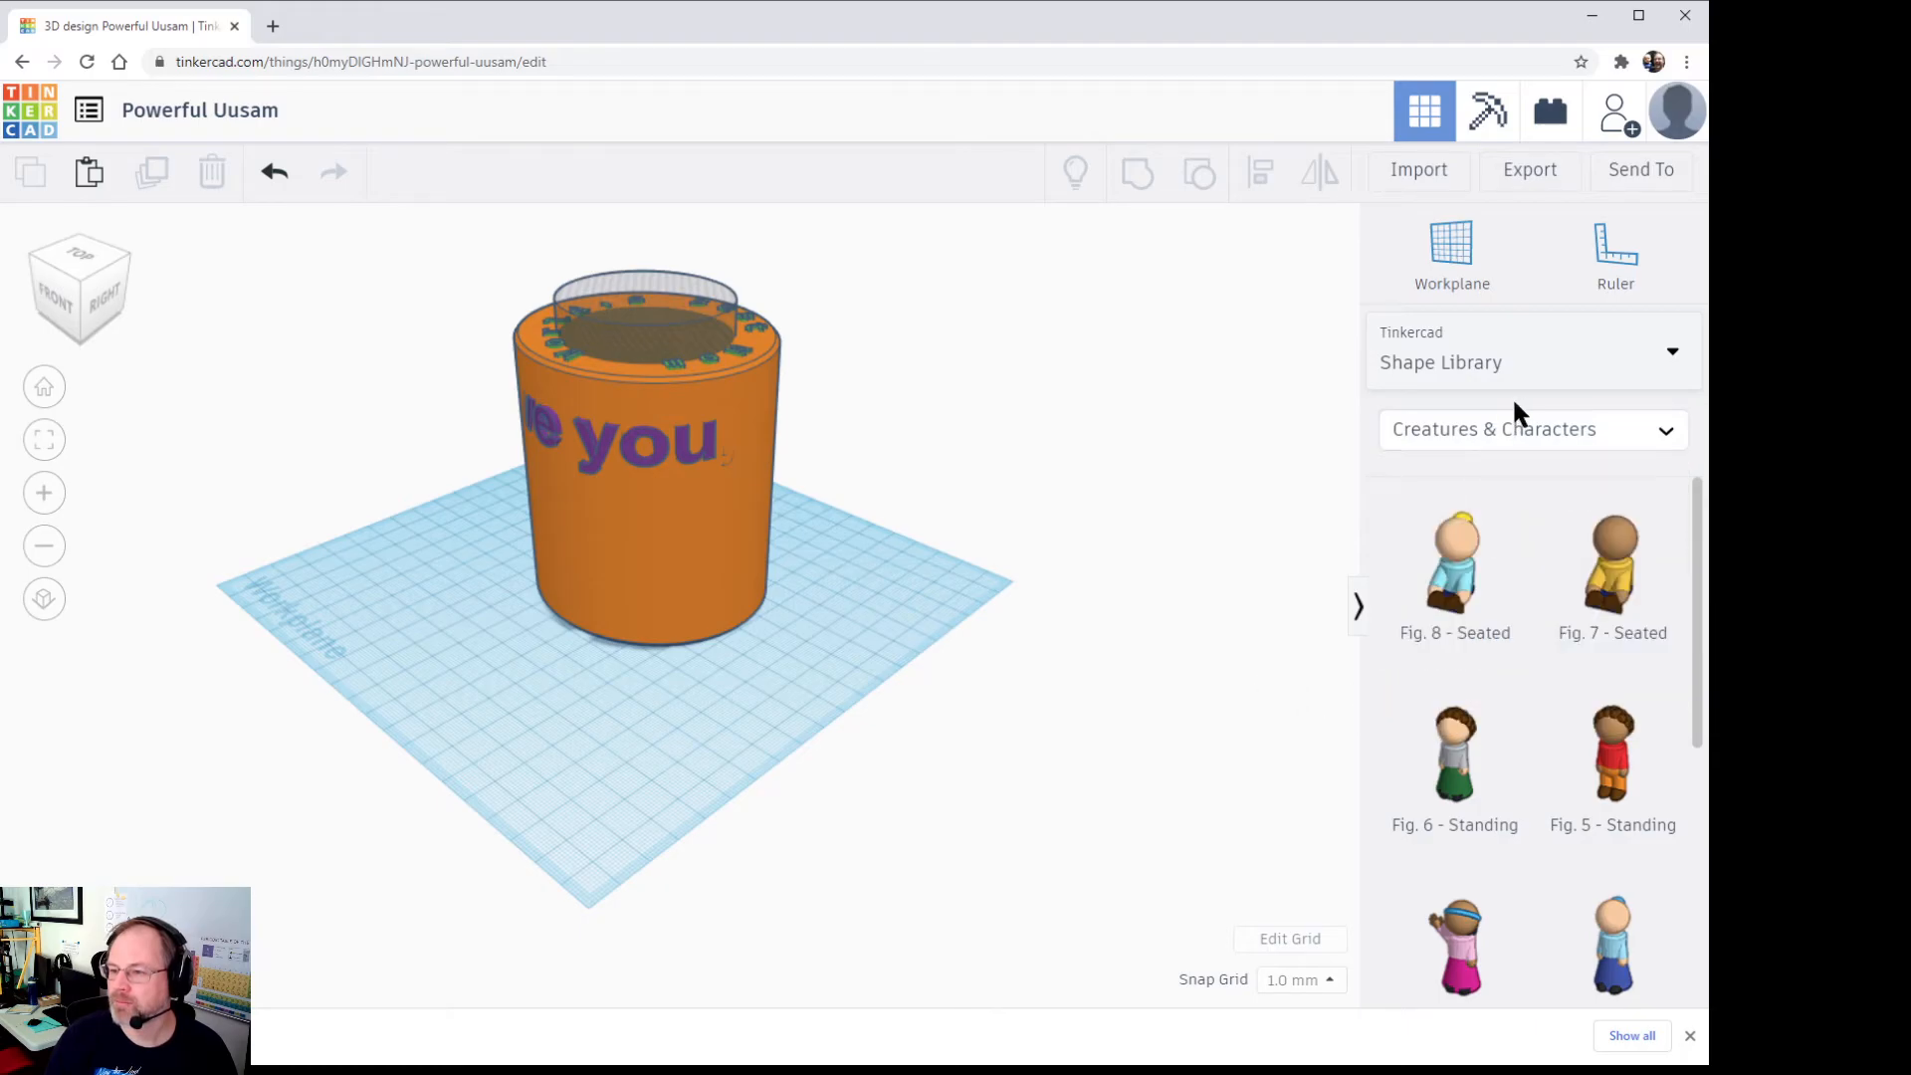
click(1541, 388)
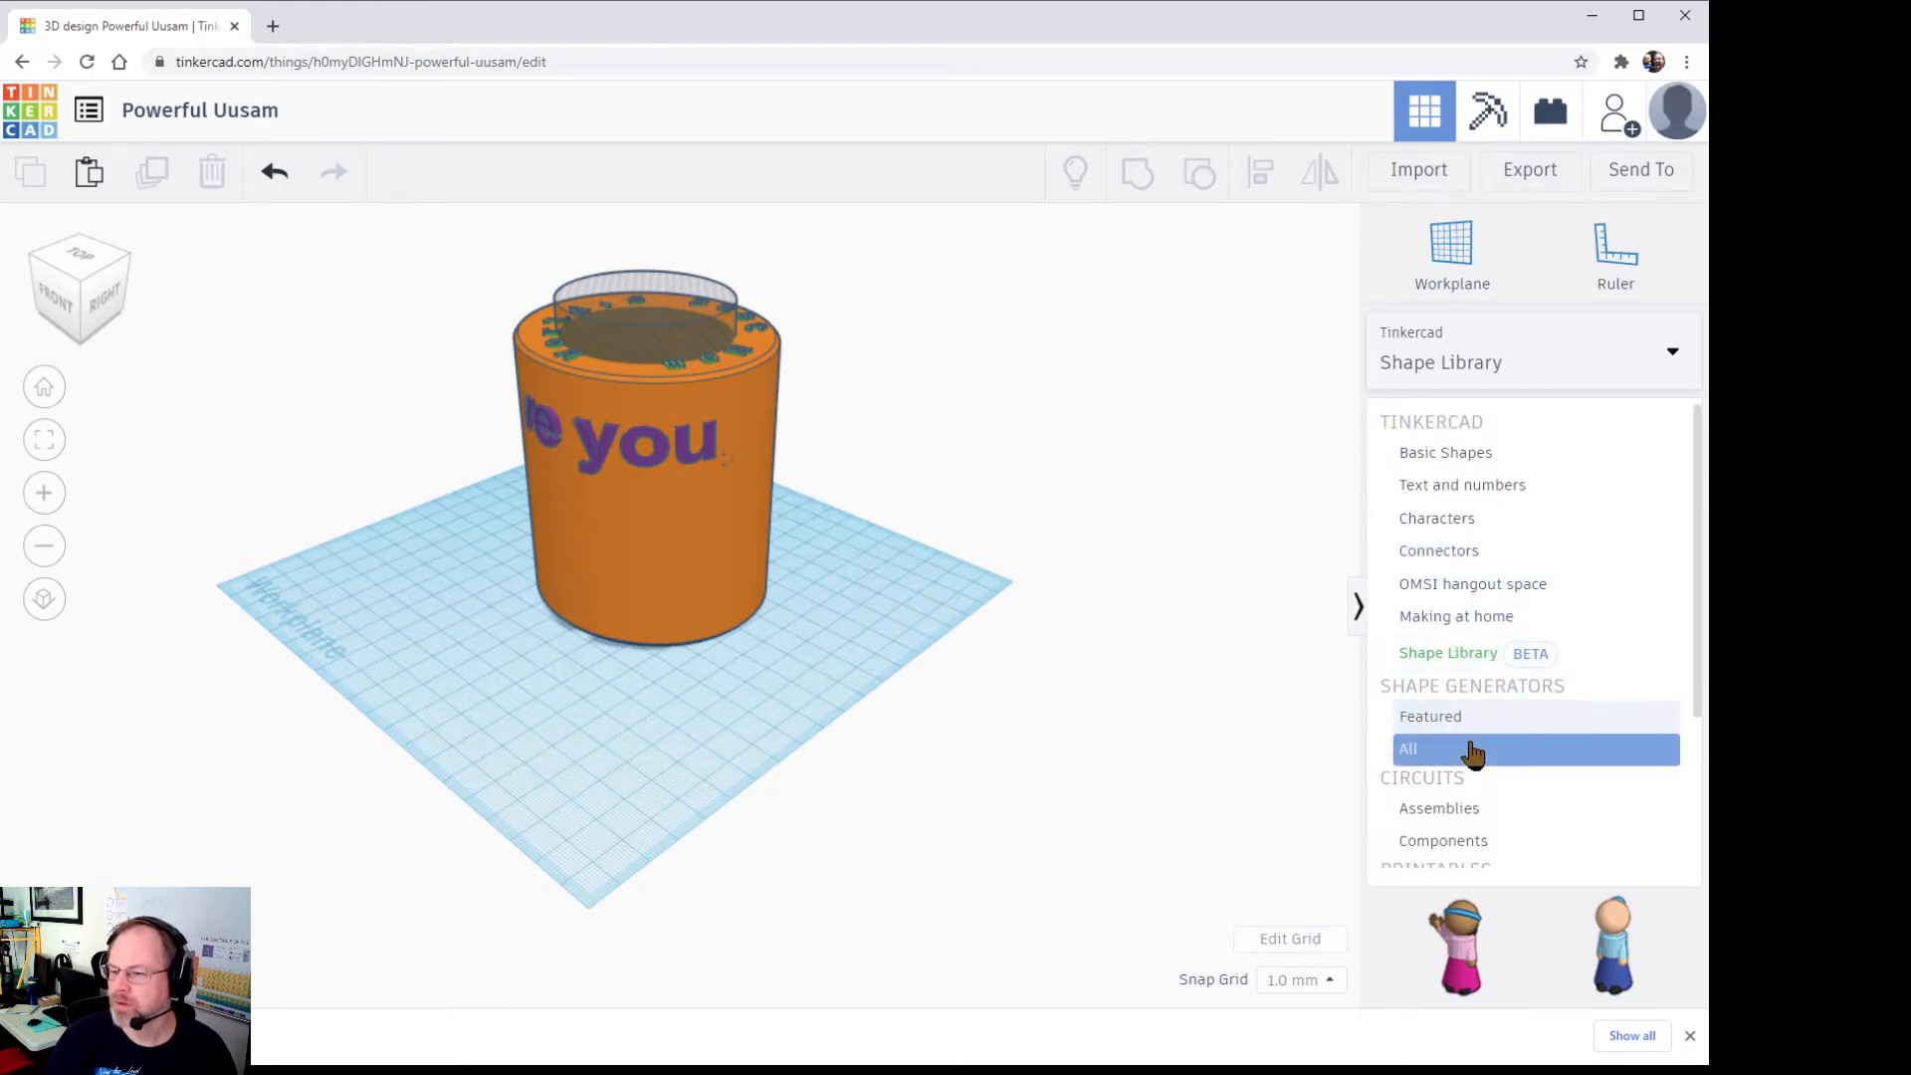
scroll(1483, 753, down, 2)
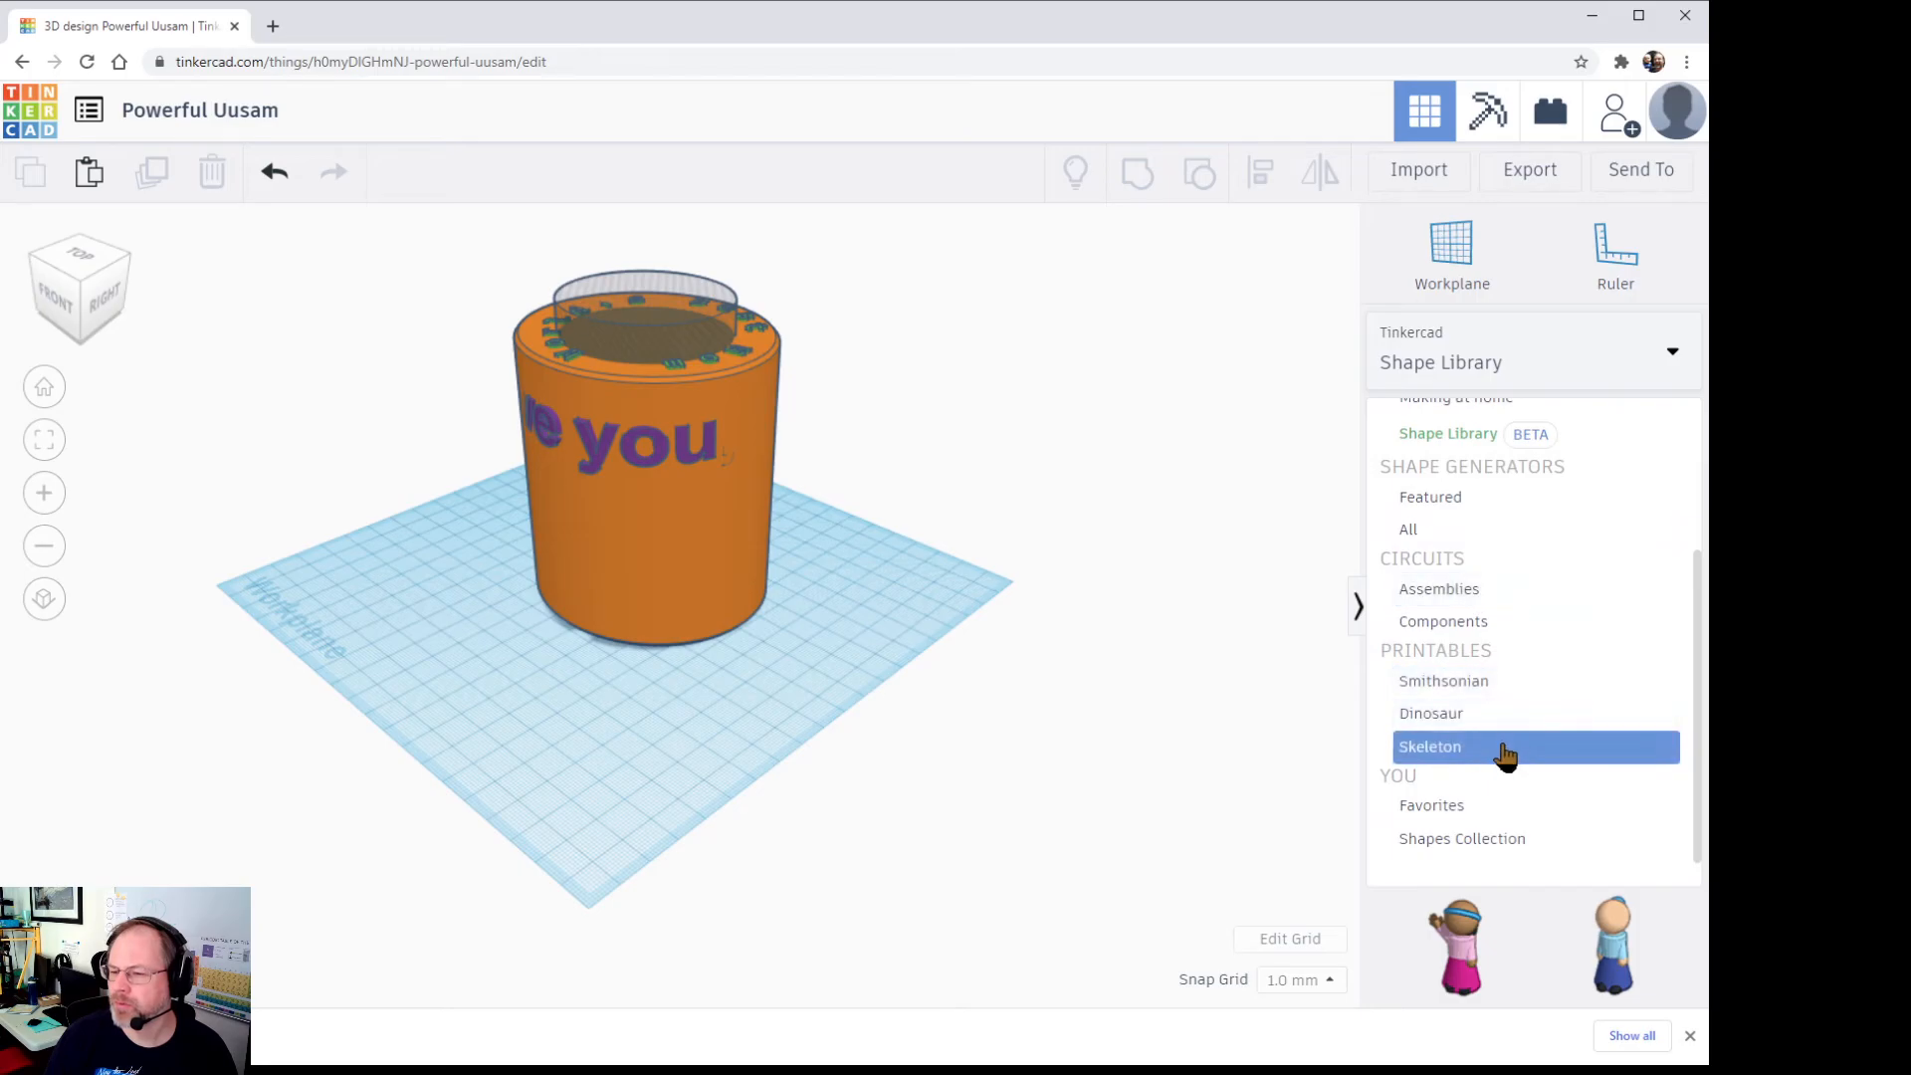
click(1489, 623)
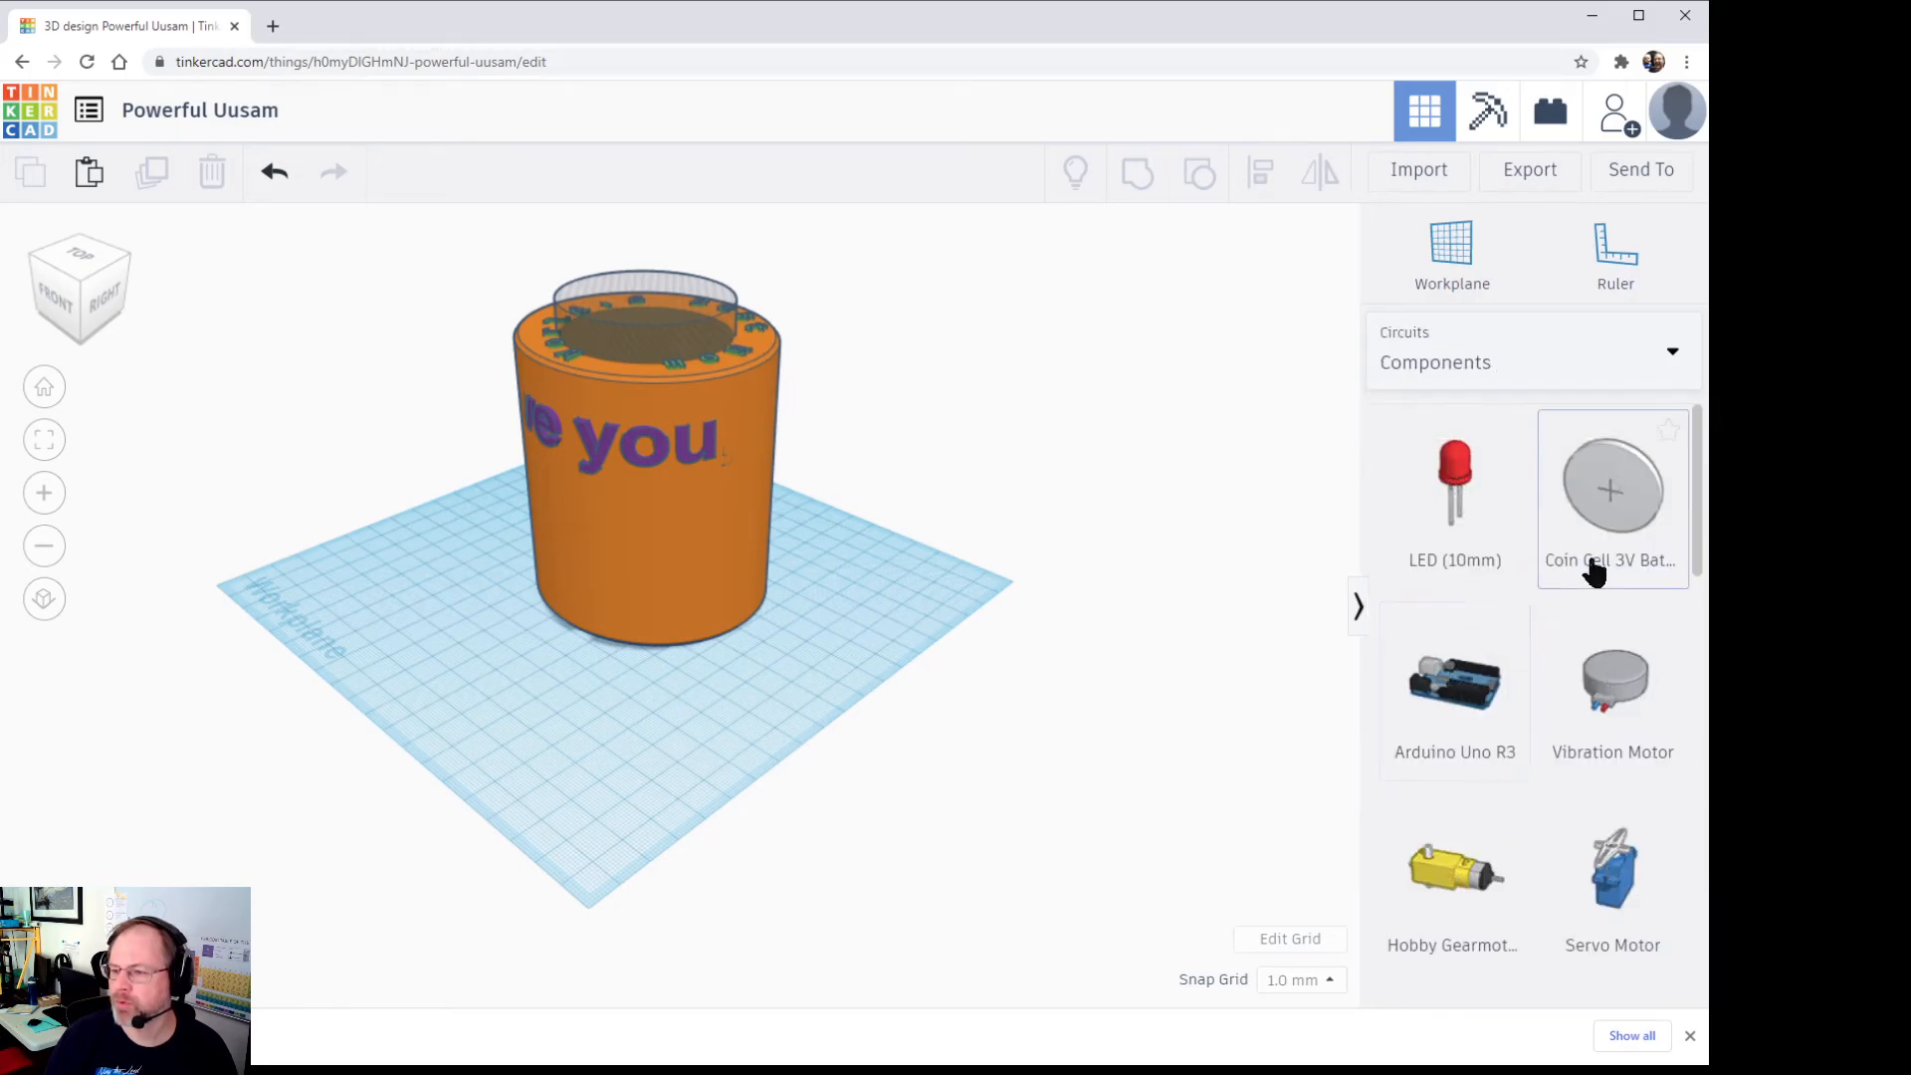
Step: Place an SVG Revolver from the featured shape generators in front of the cylinder and set its sketch height to about 11.14
click(1669, 375)
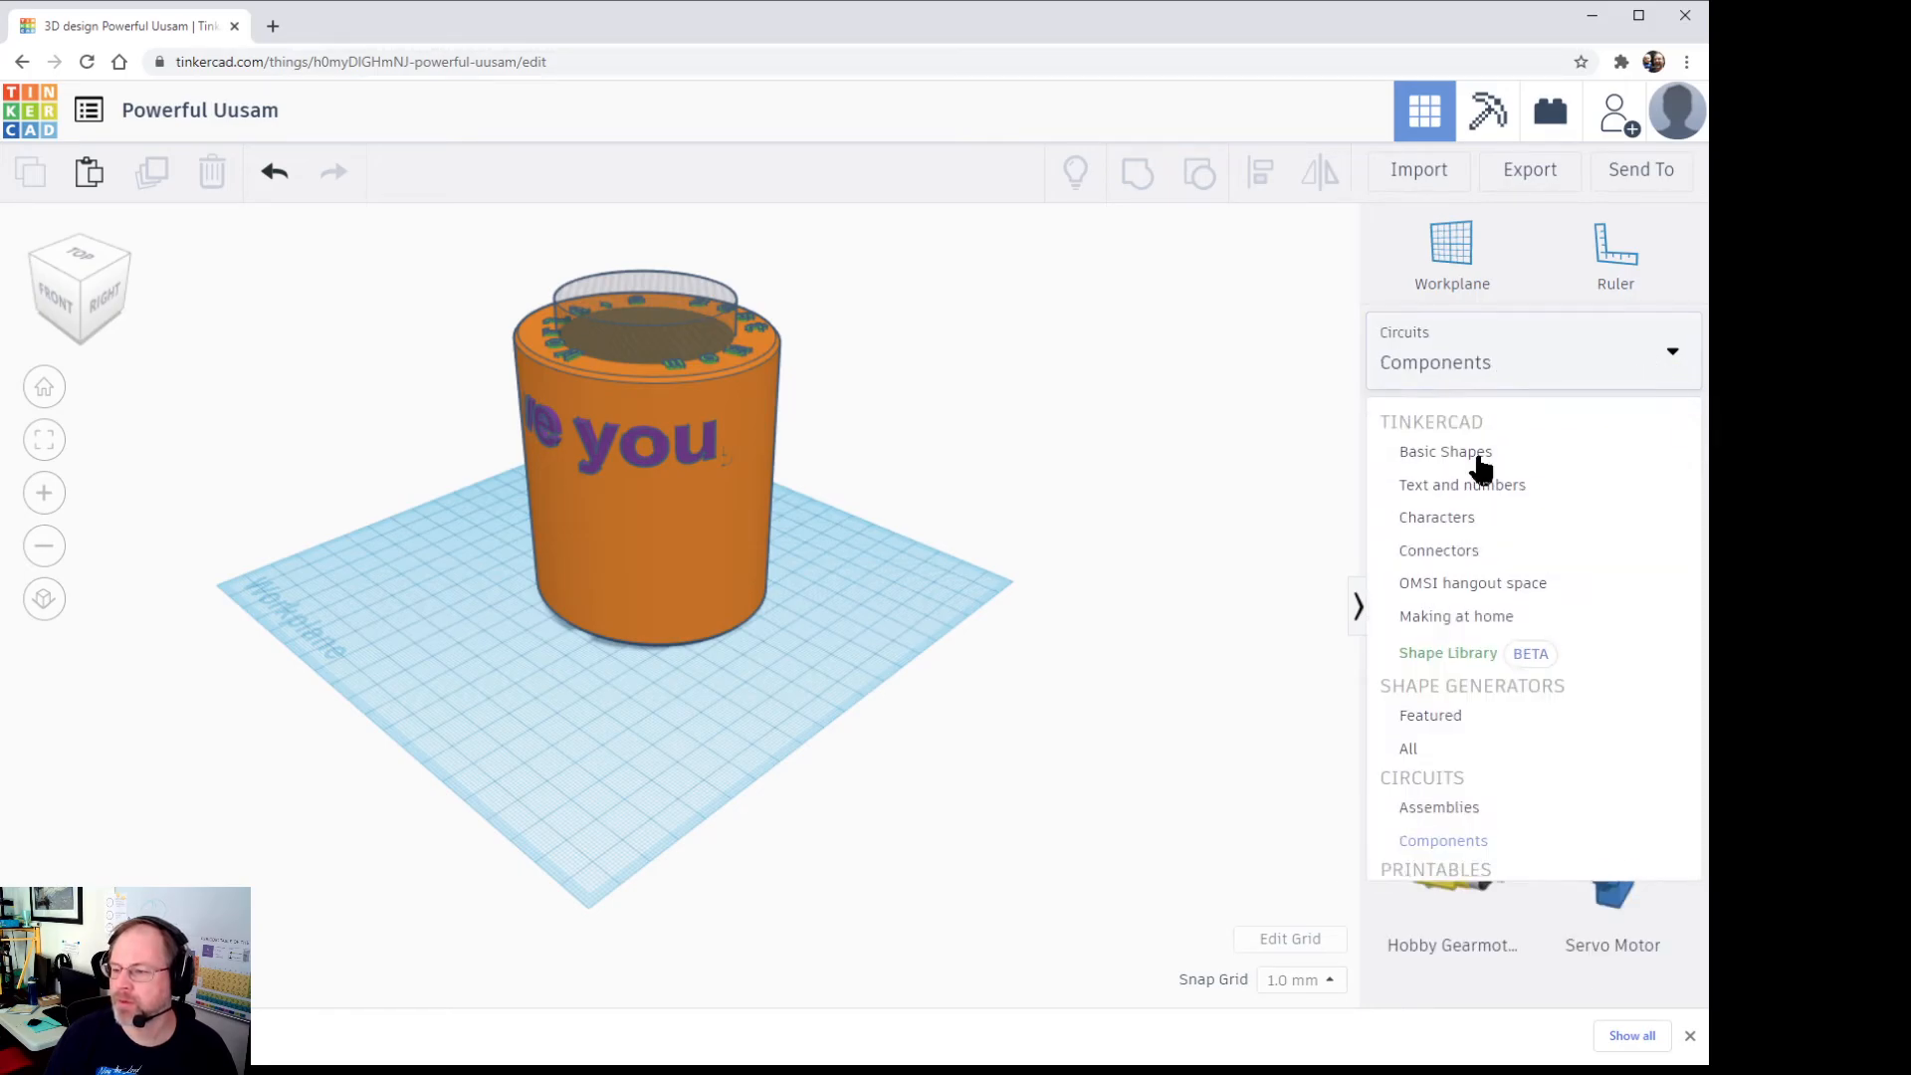
click(1480, 724)
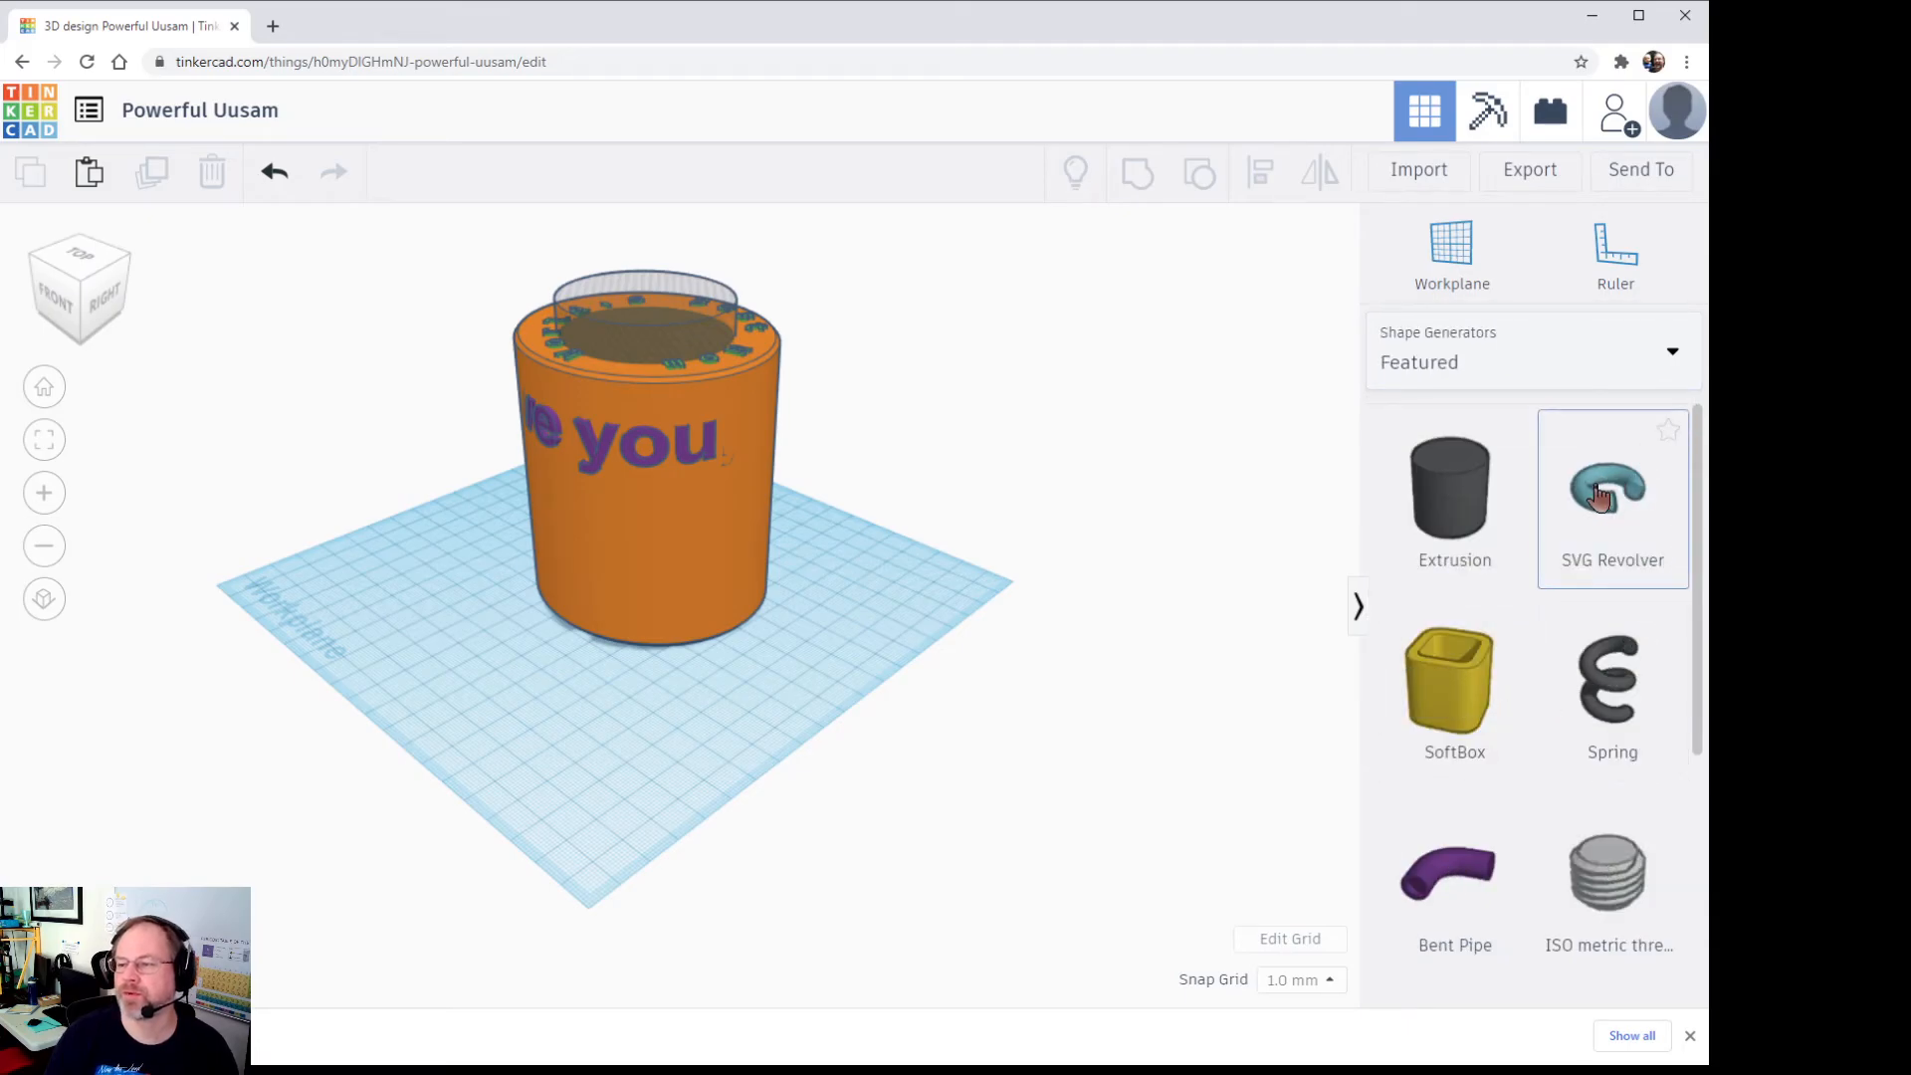
drag(1597, 501, 648, 821)
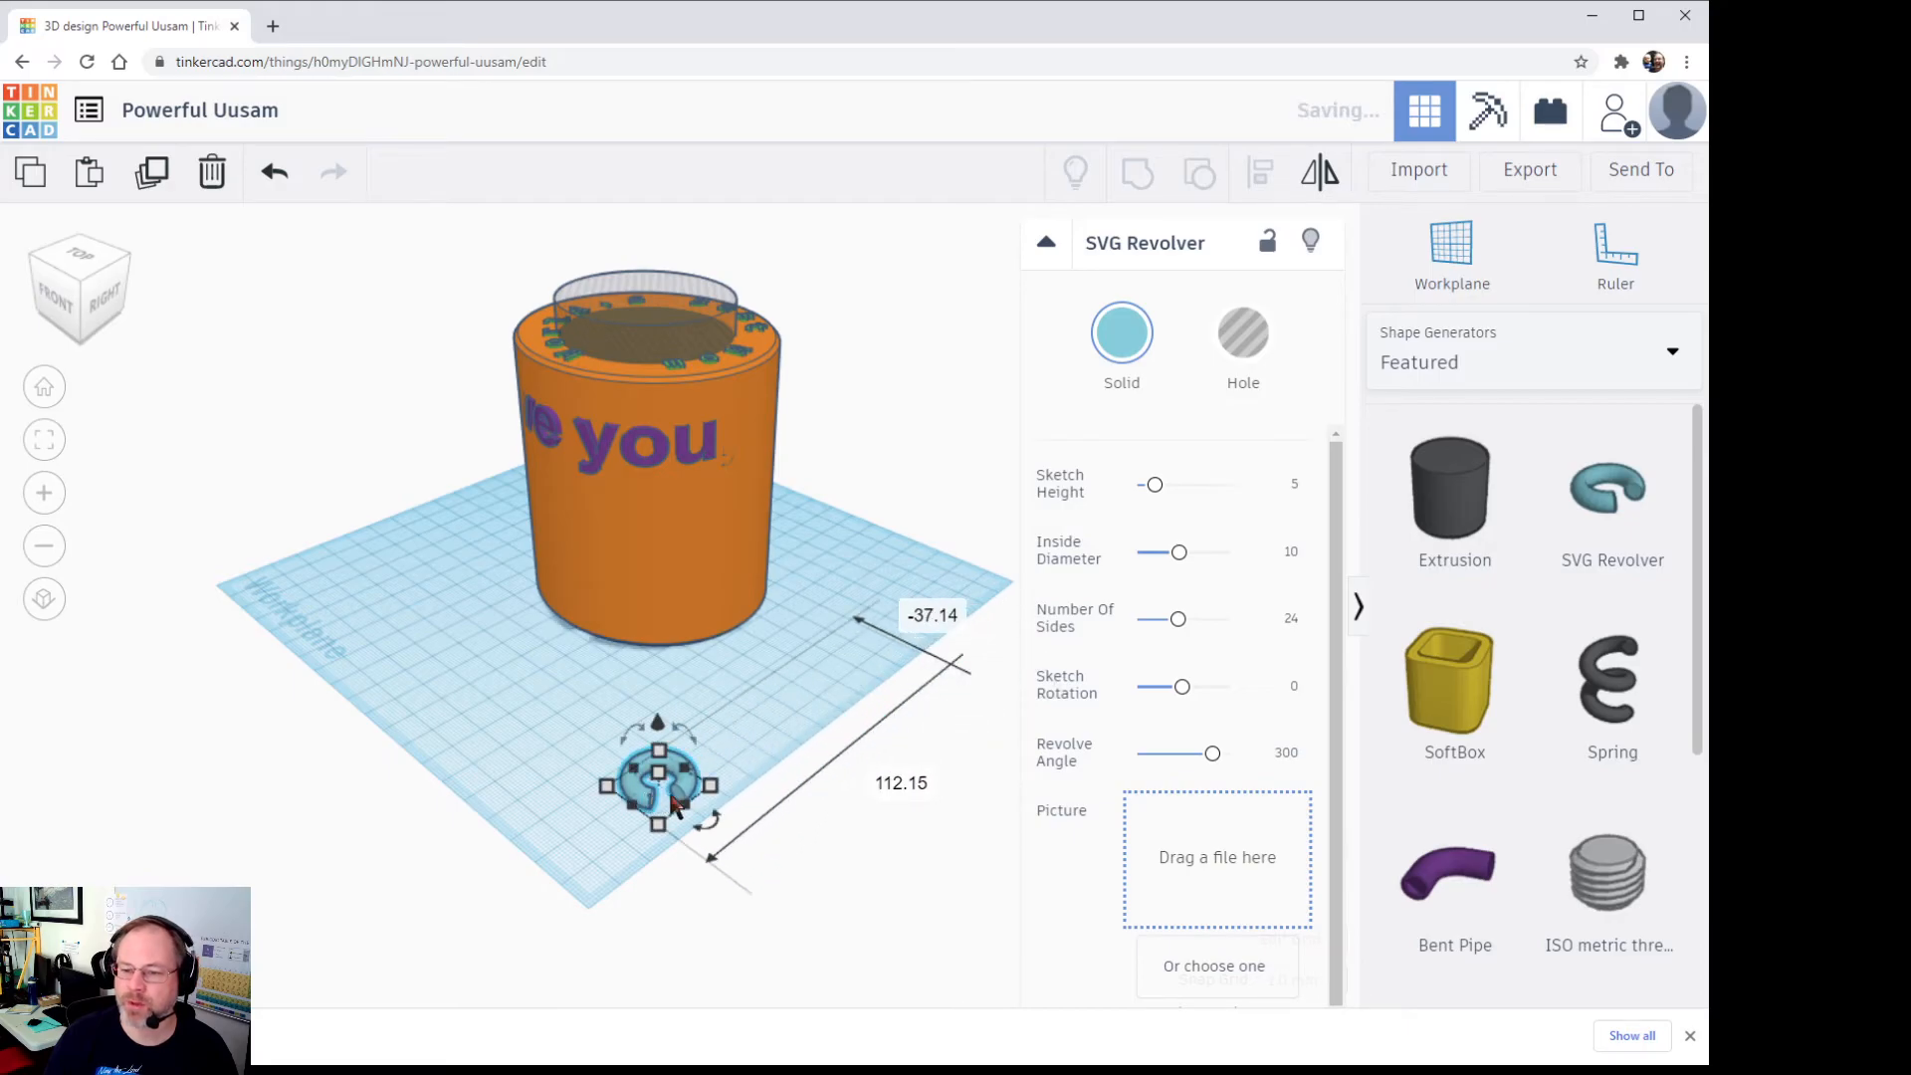
drag(1154, 487, 1183, 495)
drag(1195, 487, 1184, 486)
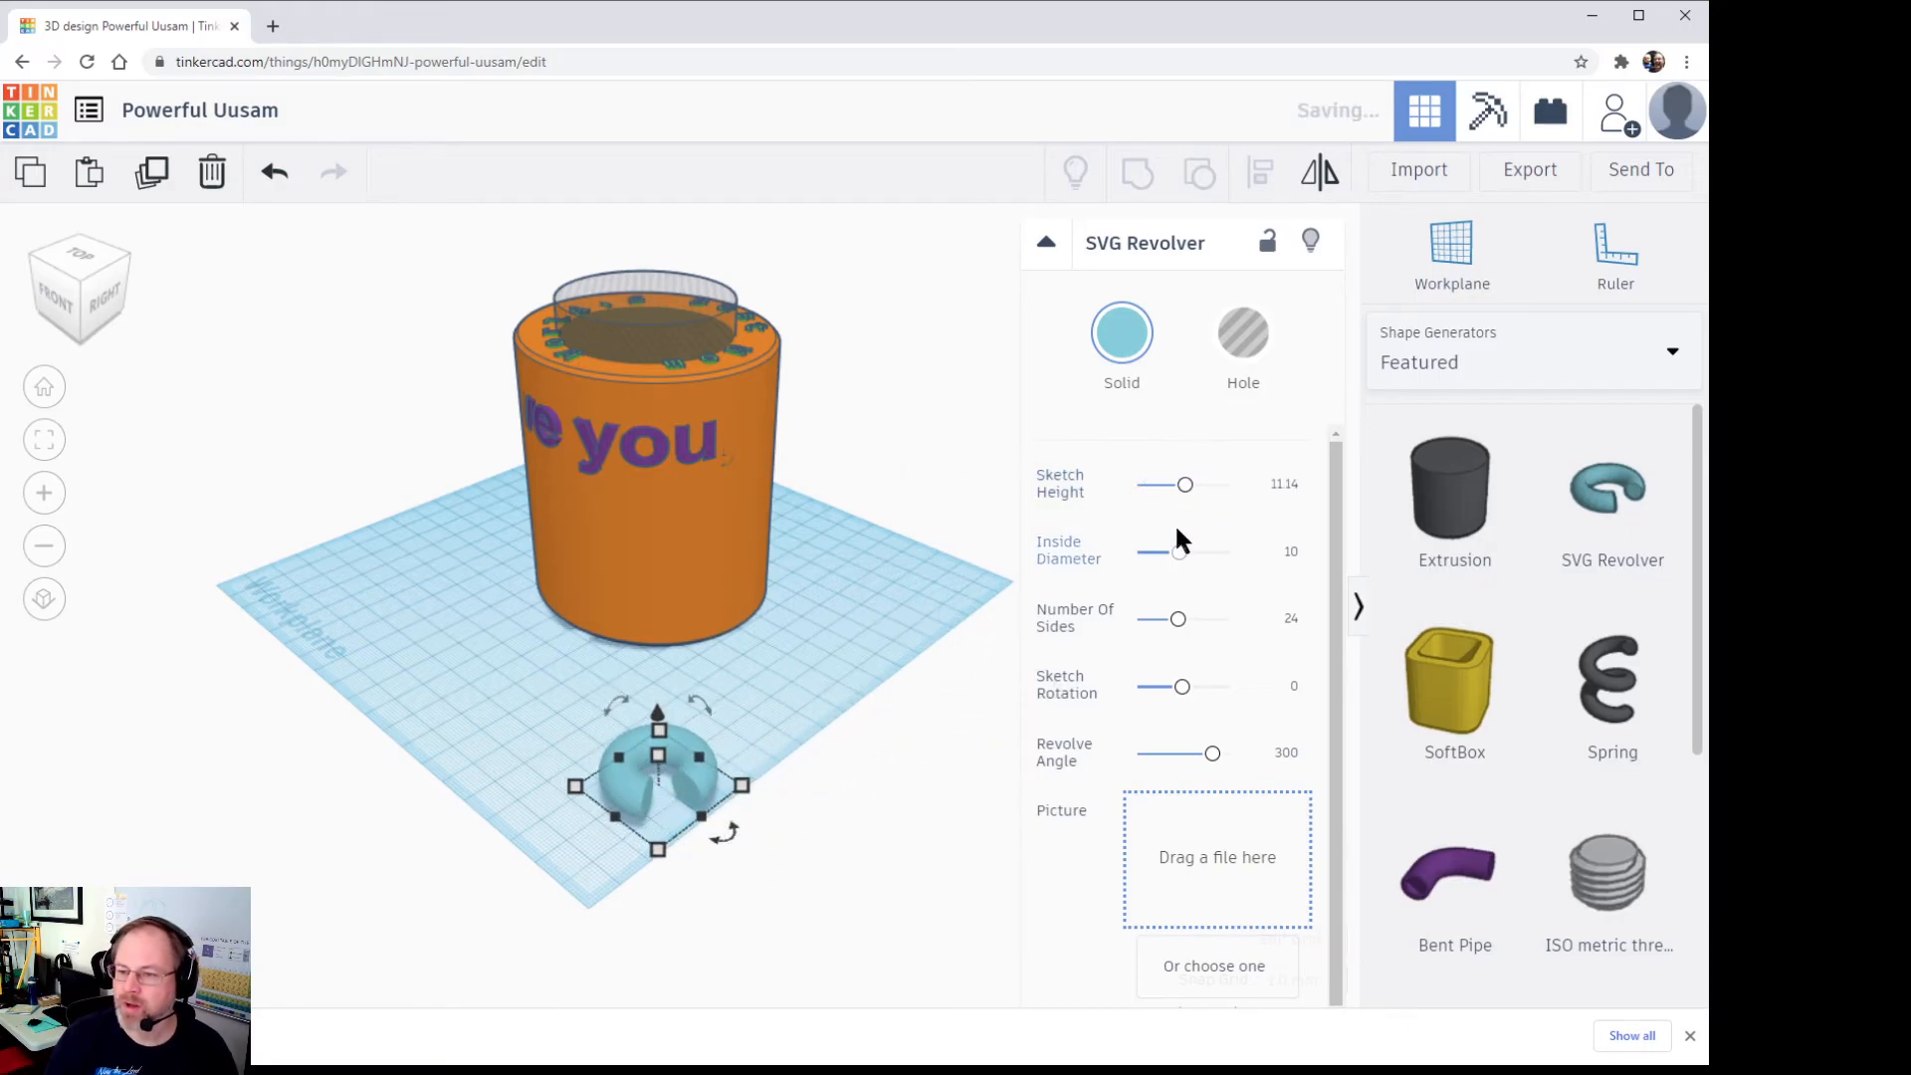
Step: Set the SVG Revolver's inside diameter to about 13.97, number of sides to 33, sketch rotation to 80 and revolve angle to 180
drag(1178, 553, 1198, 553)
mouse_move(1178, 619)
mouse_down()
mouse_move(1140, 620)
mouse_move(1225, 623)
mouse_move(1199, 621)
mouse_up()
drag(1183, 696, 1202, 687)
drag(1211, 761, 1181, 756)
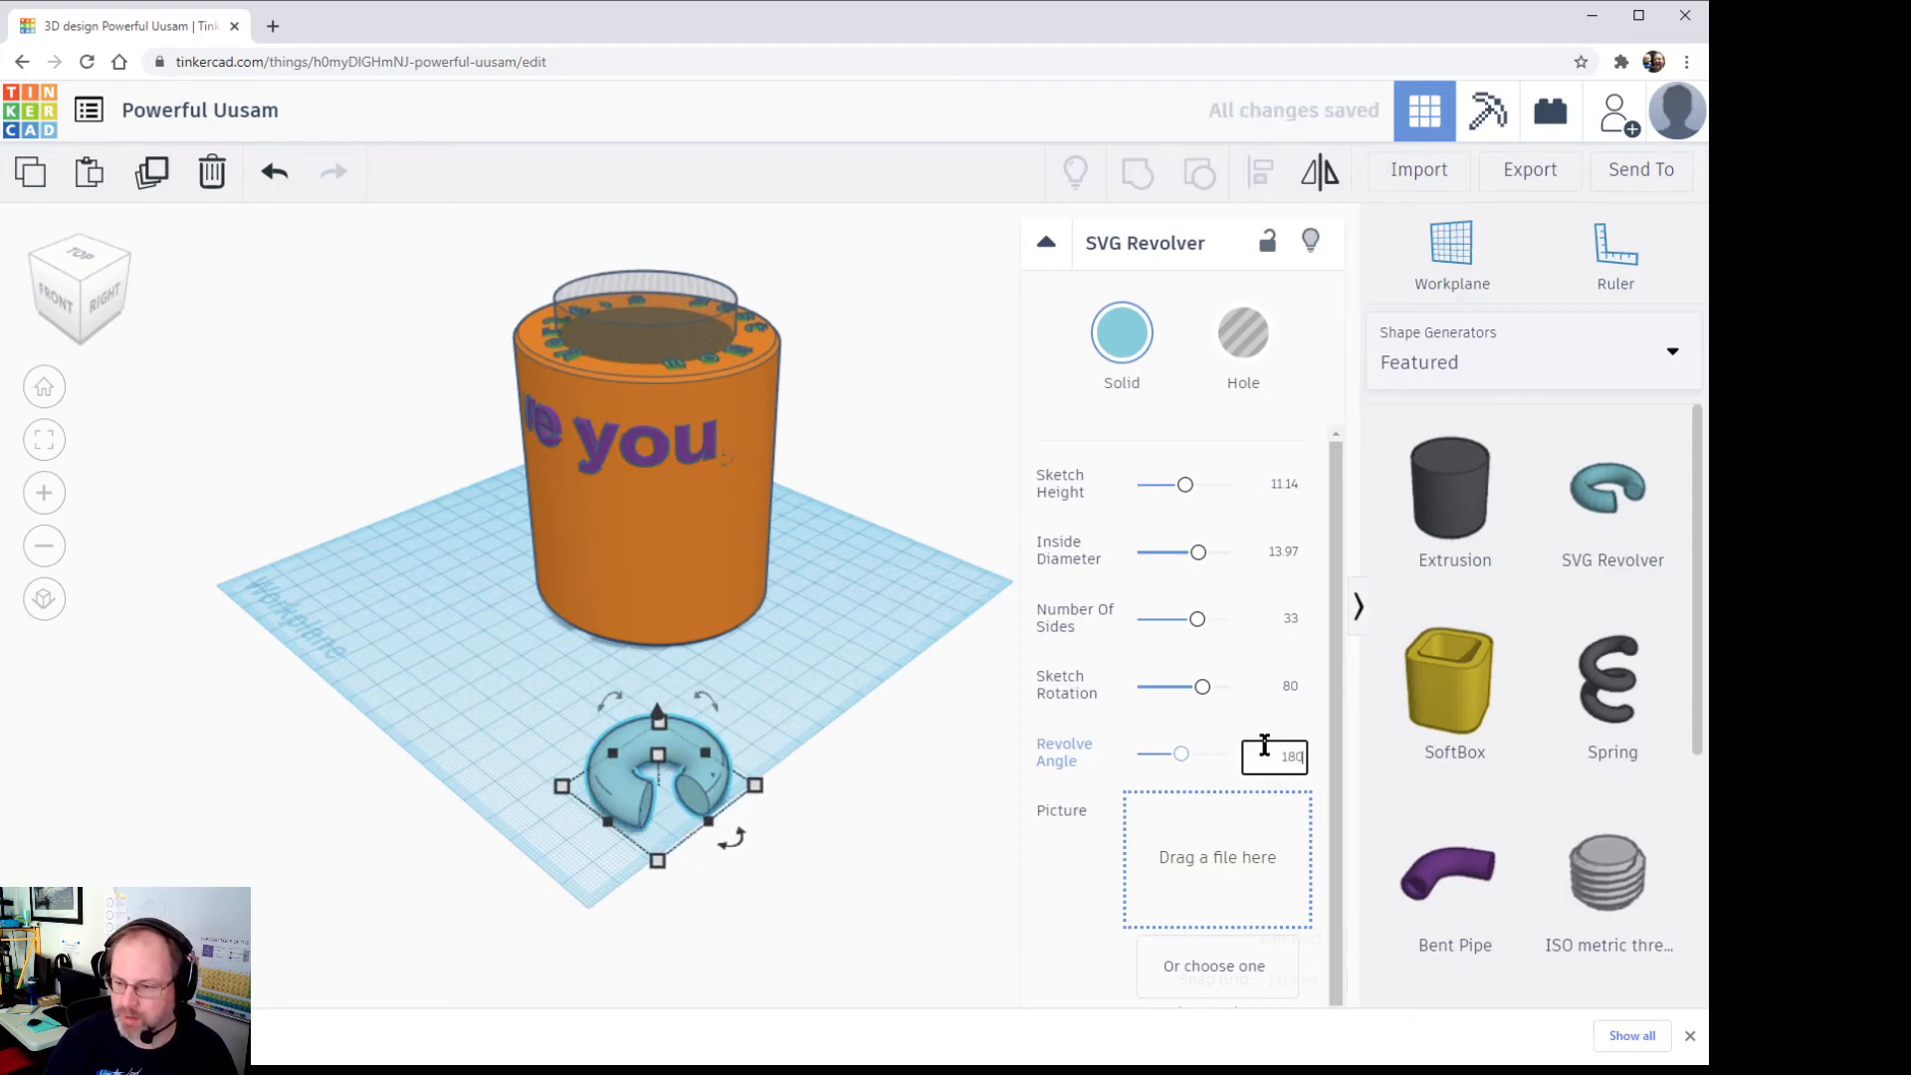
key(Return)
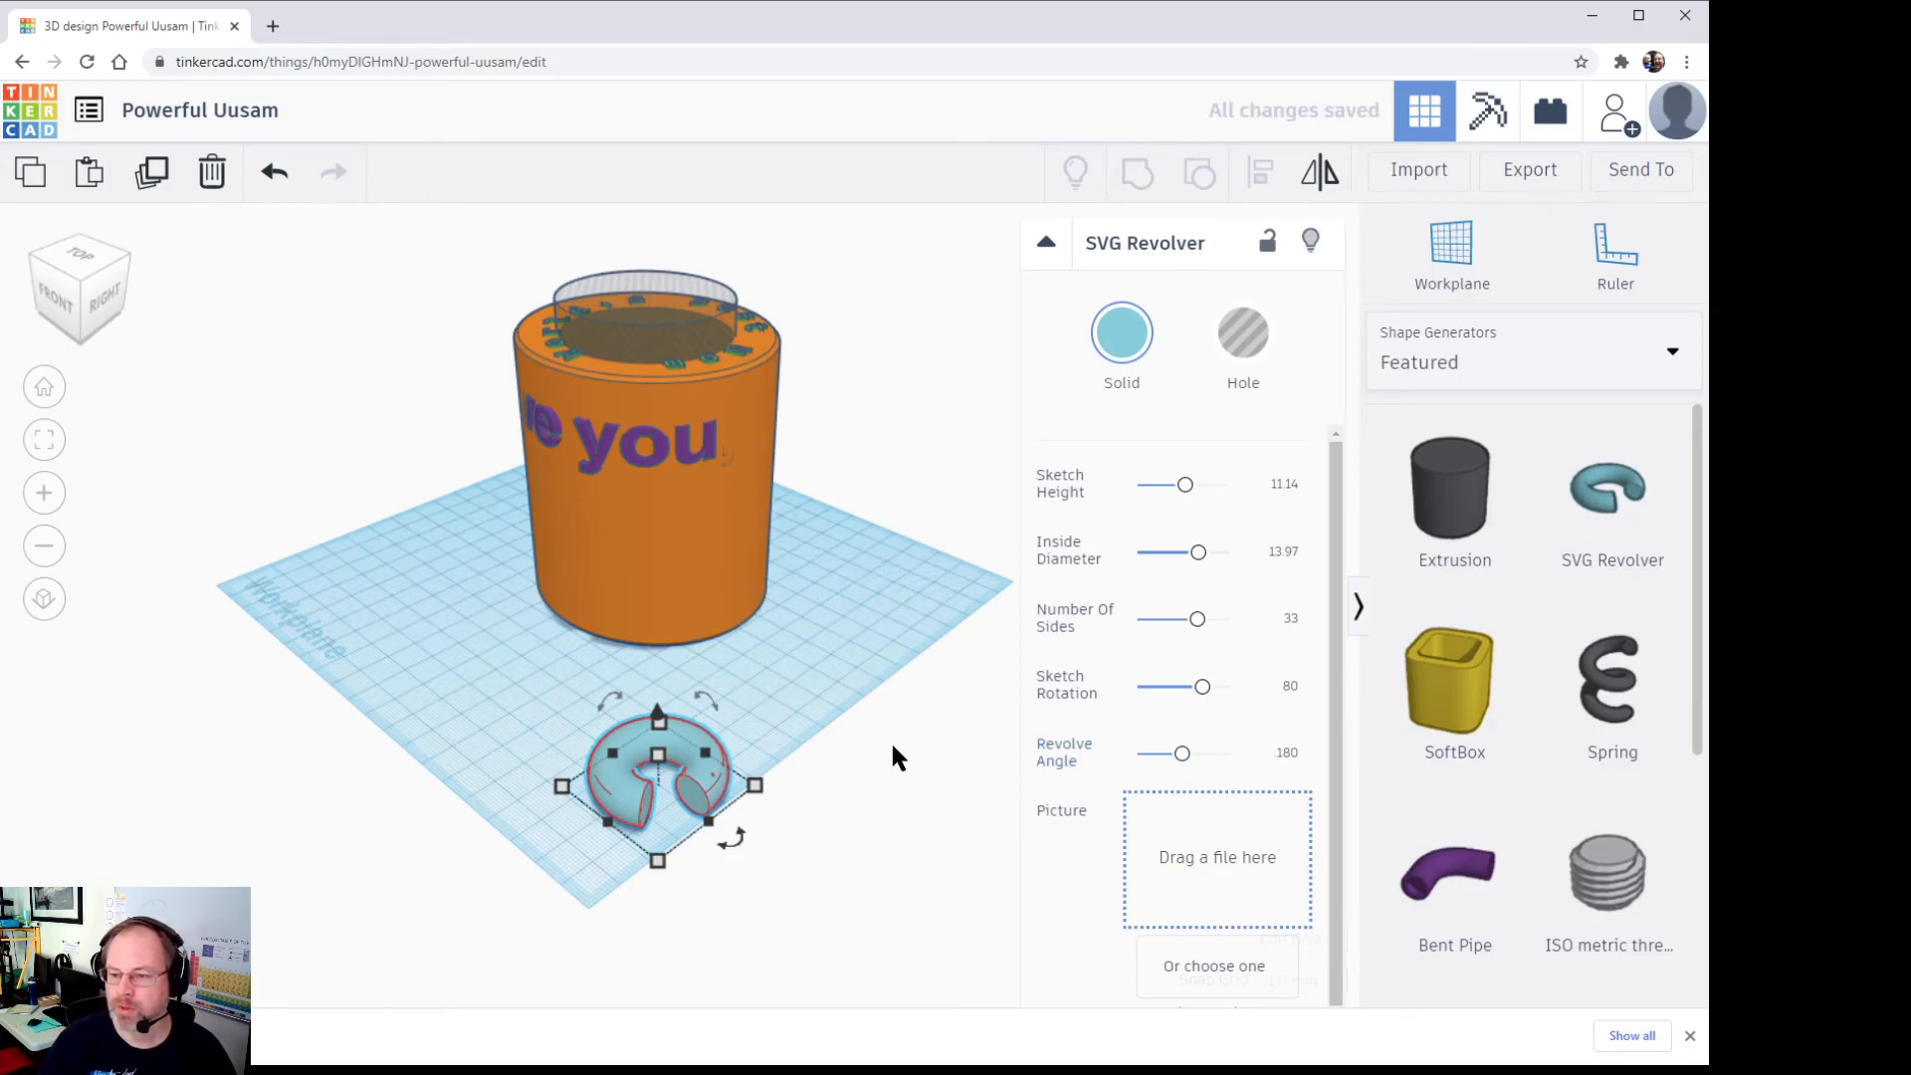
Step: Rotate the SVG Revolver on the workplane and tip it upright by 90° to form a handle shape
scroll(866, 755, up, 4)
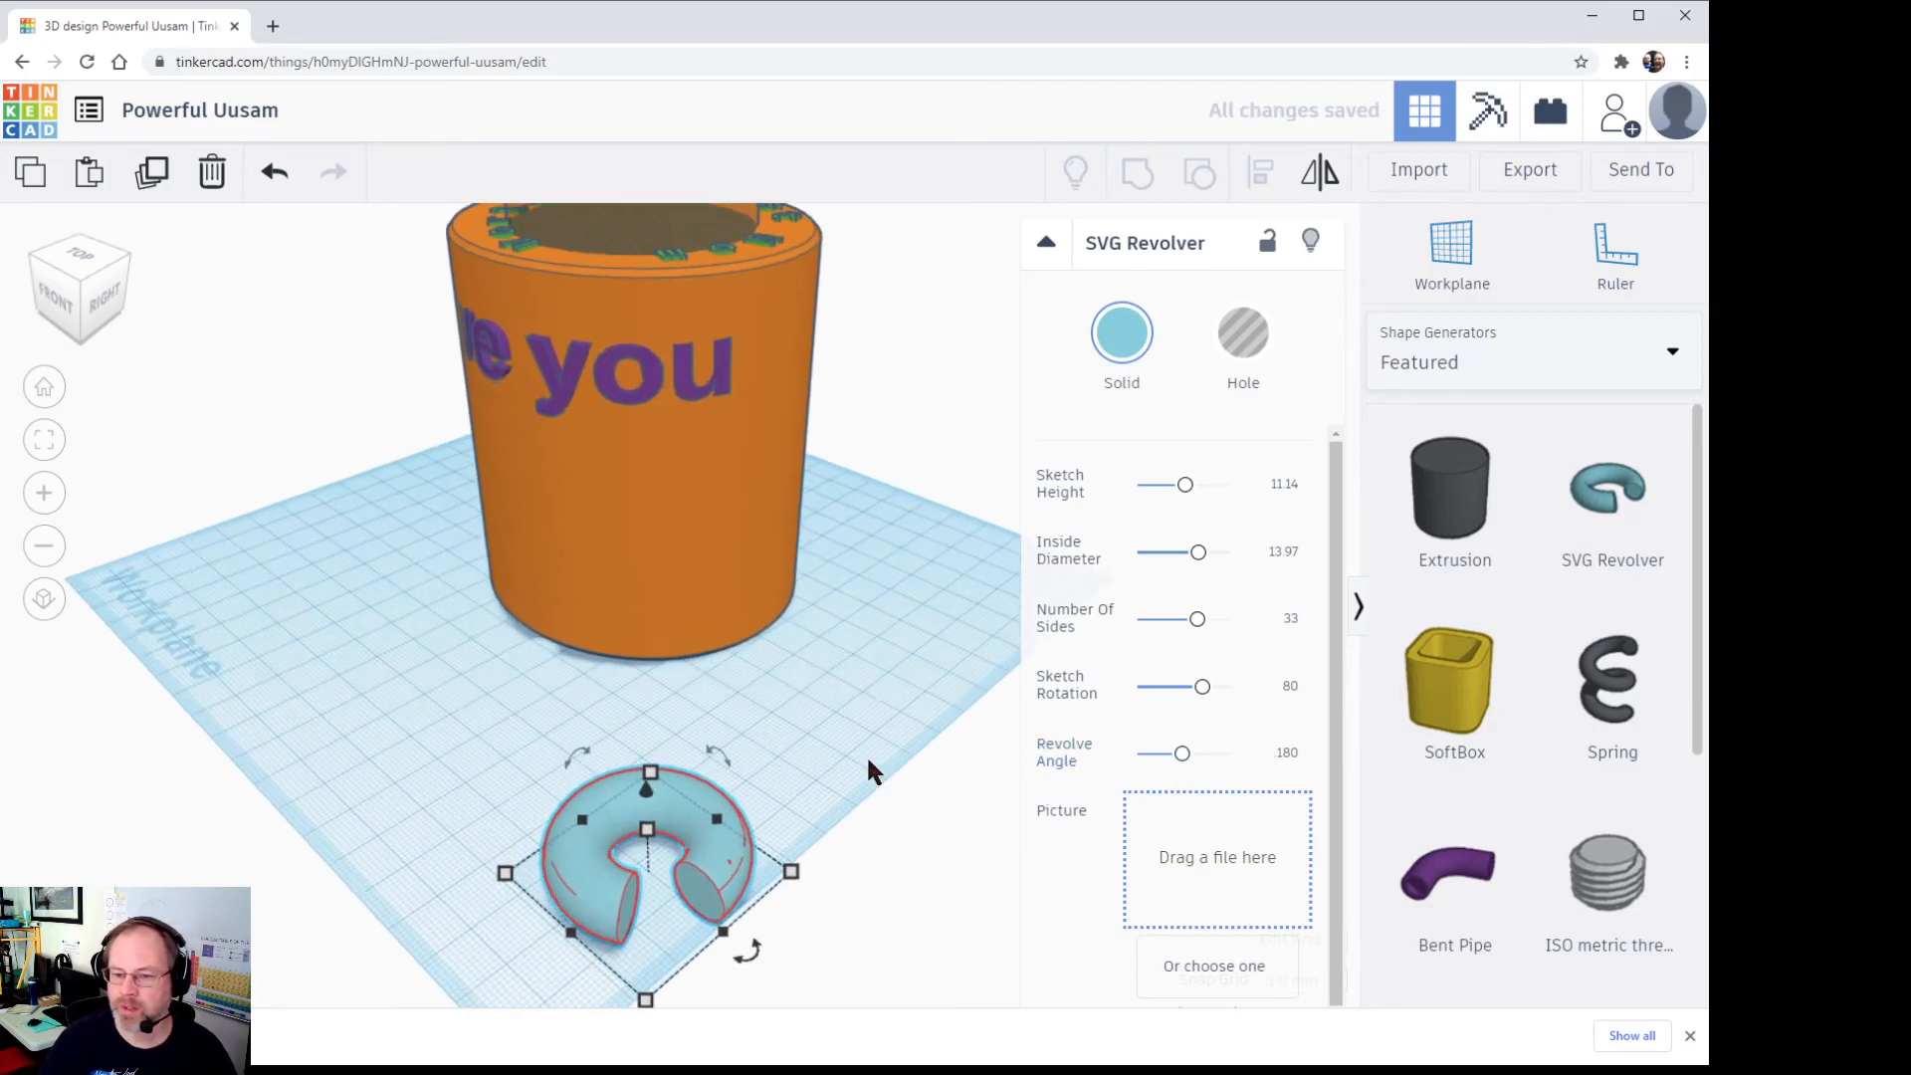
click(818, 799)
click(694, 862)
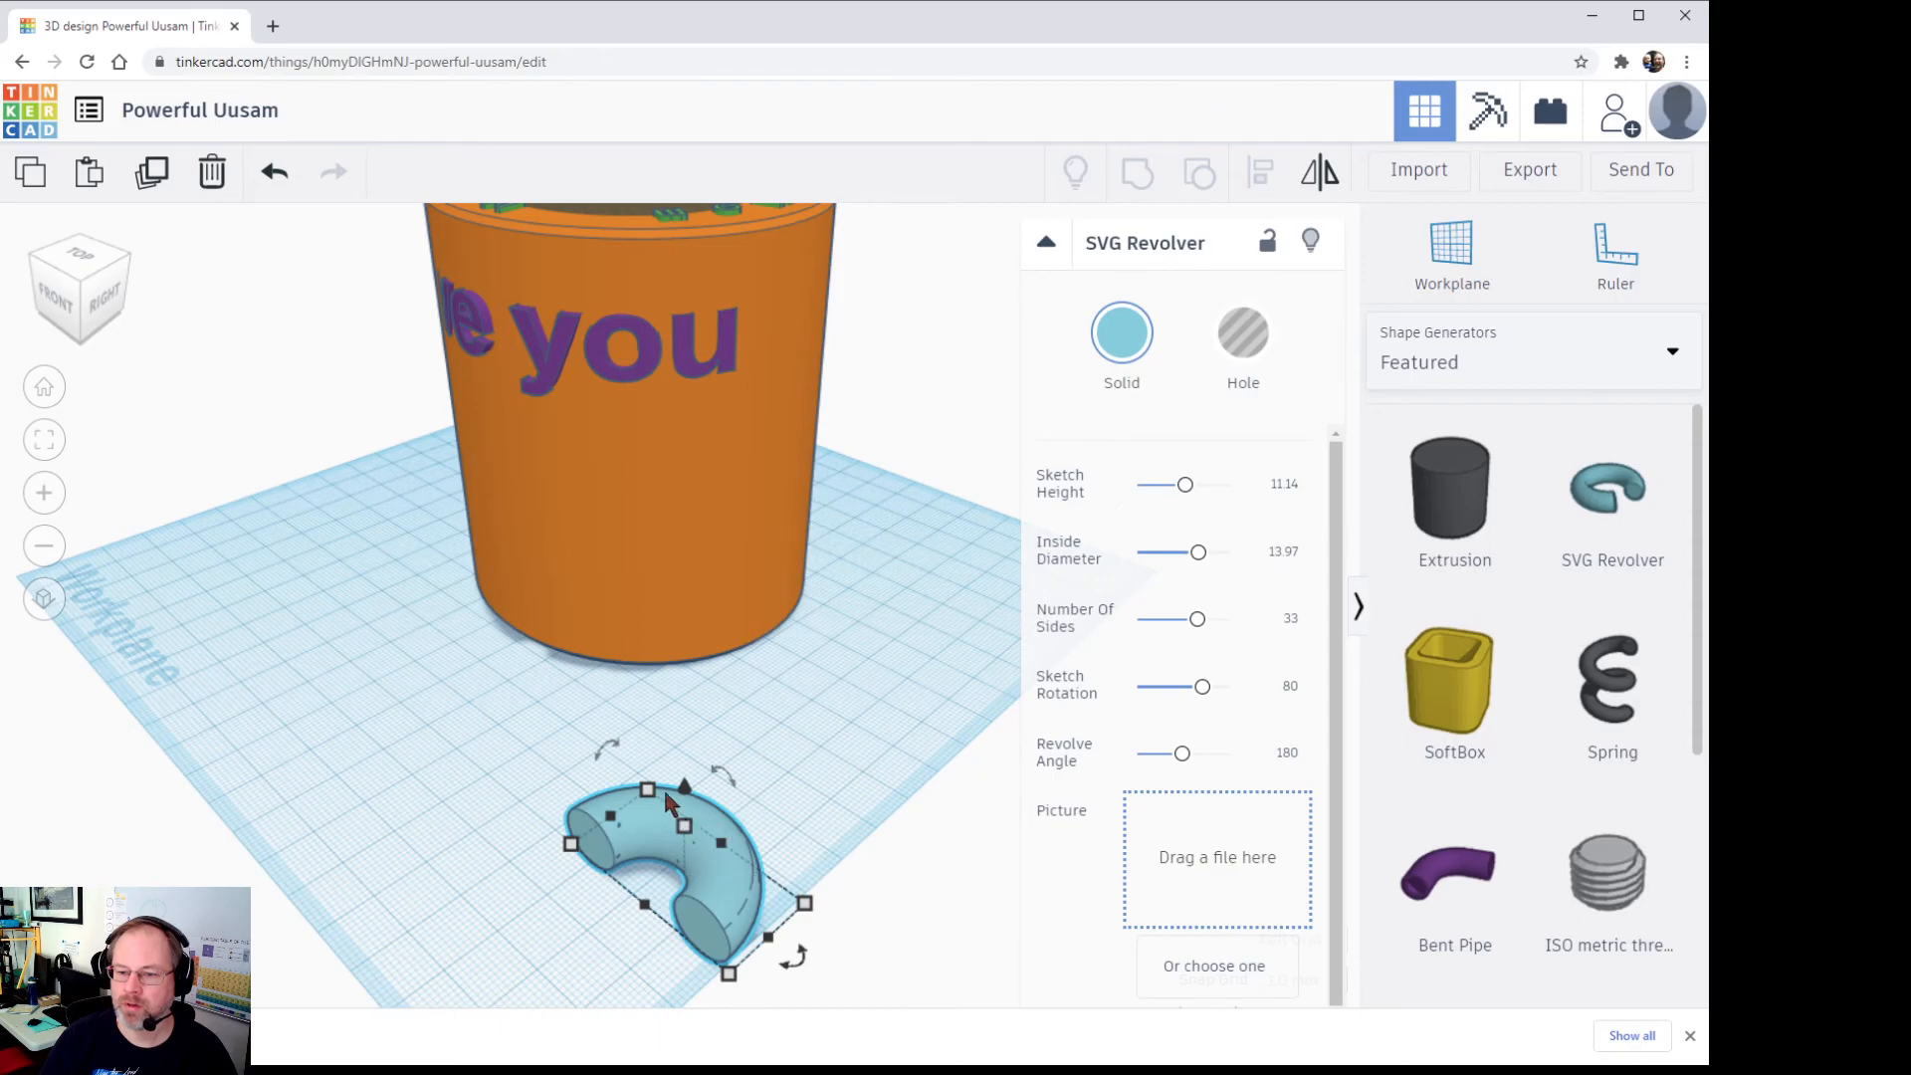
drag(707, 758, 780, 856)
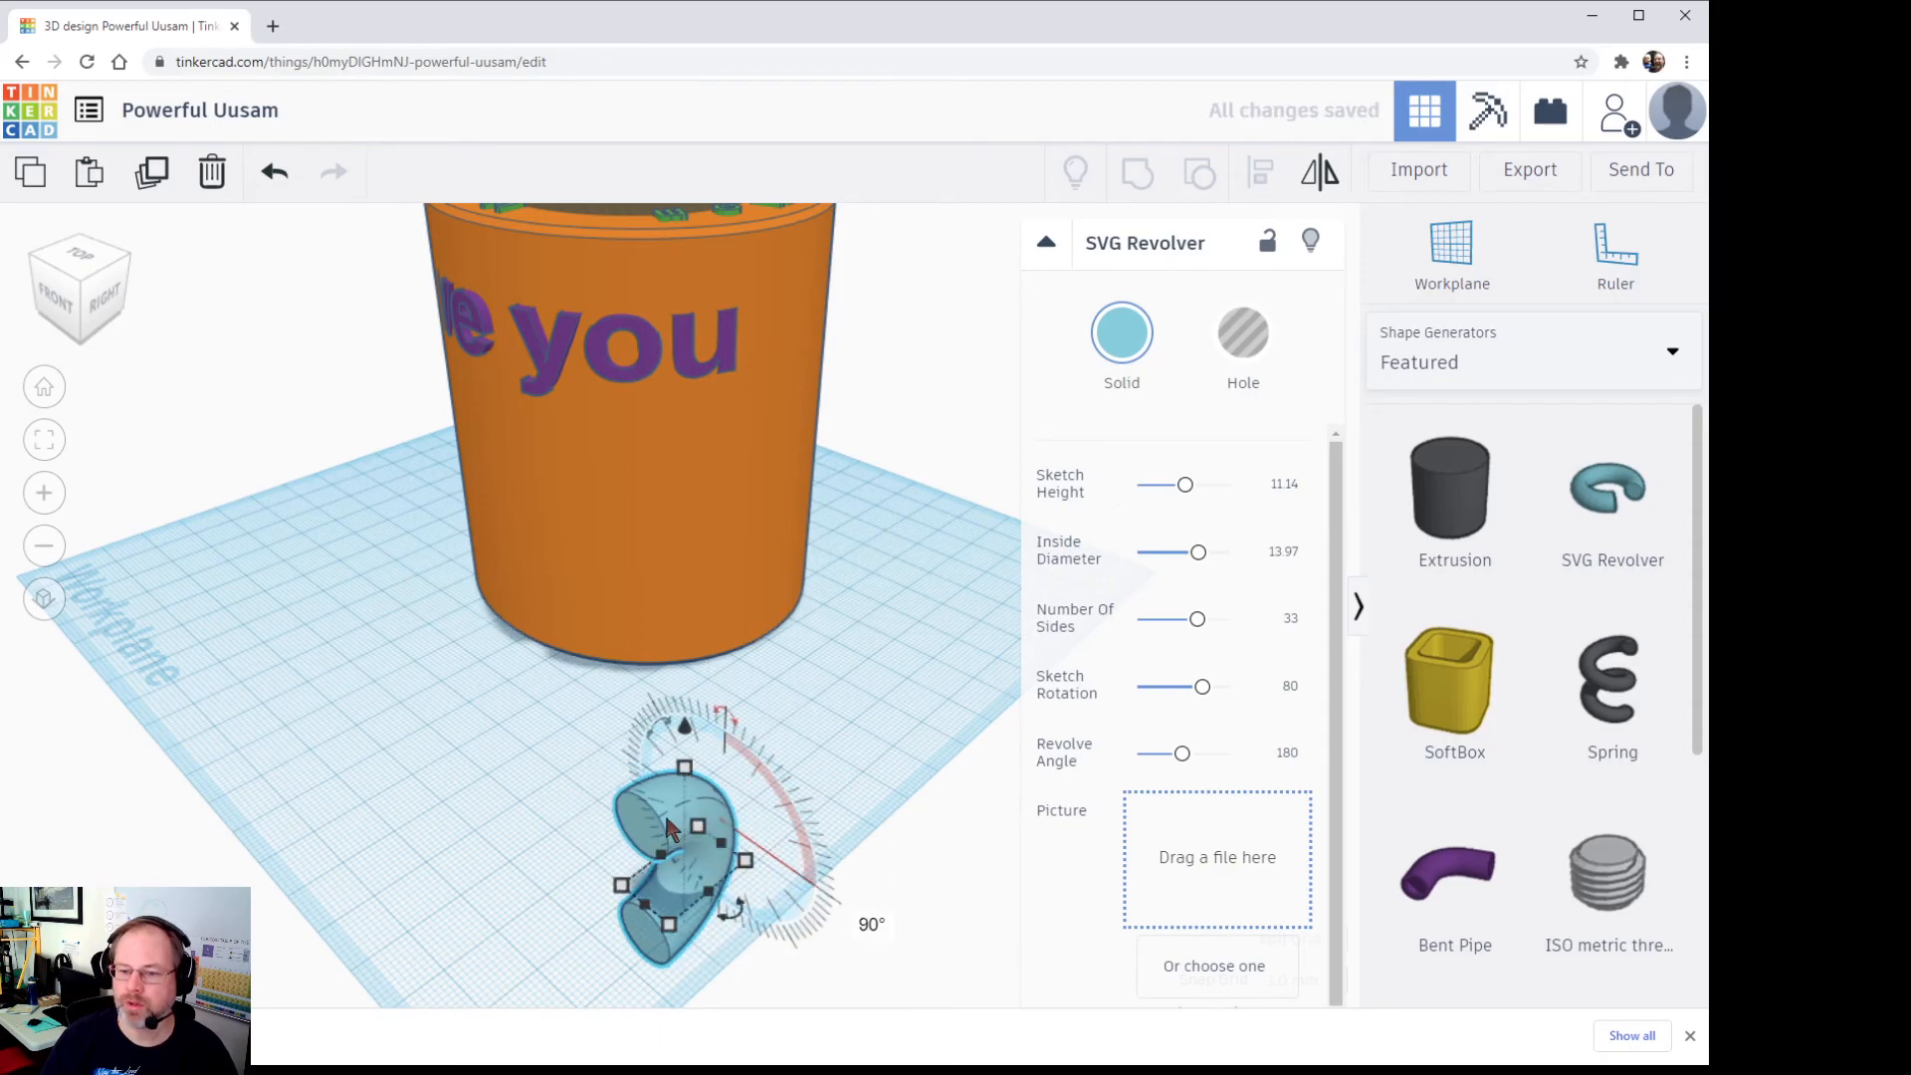
Step: Move the upright SVG Revolver around to the cylinder's side opposite the outer lettering and set it against the wall
drag(662, 819, 862, 316)
right_drag(882, 547, 656, 576)
scroll(656, 580, down, 3)
mouse_move(896, 607)
right_down()
mouse_move(777, 637)
mouse_move(920, 590)
right_up()
scroll(917, 583, down, 3)
drag(1008, 530, 796, 547)
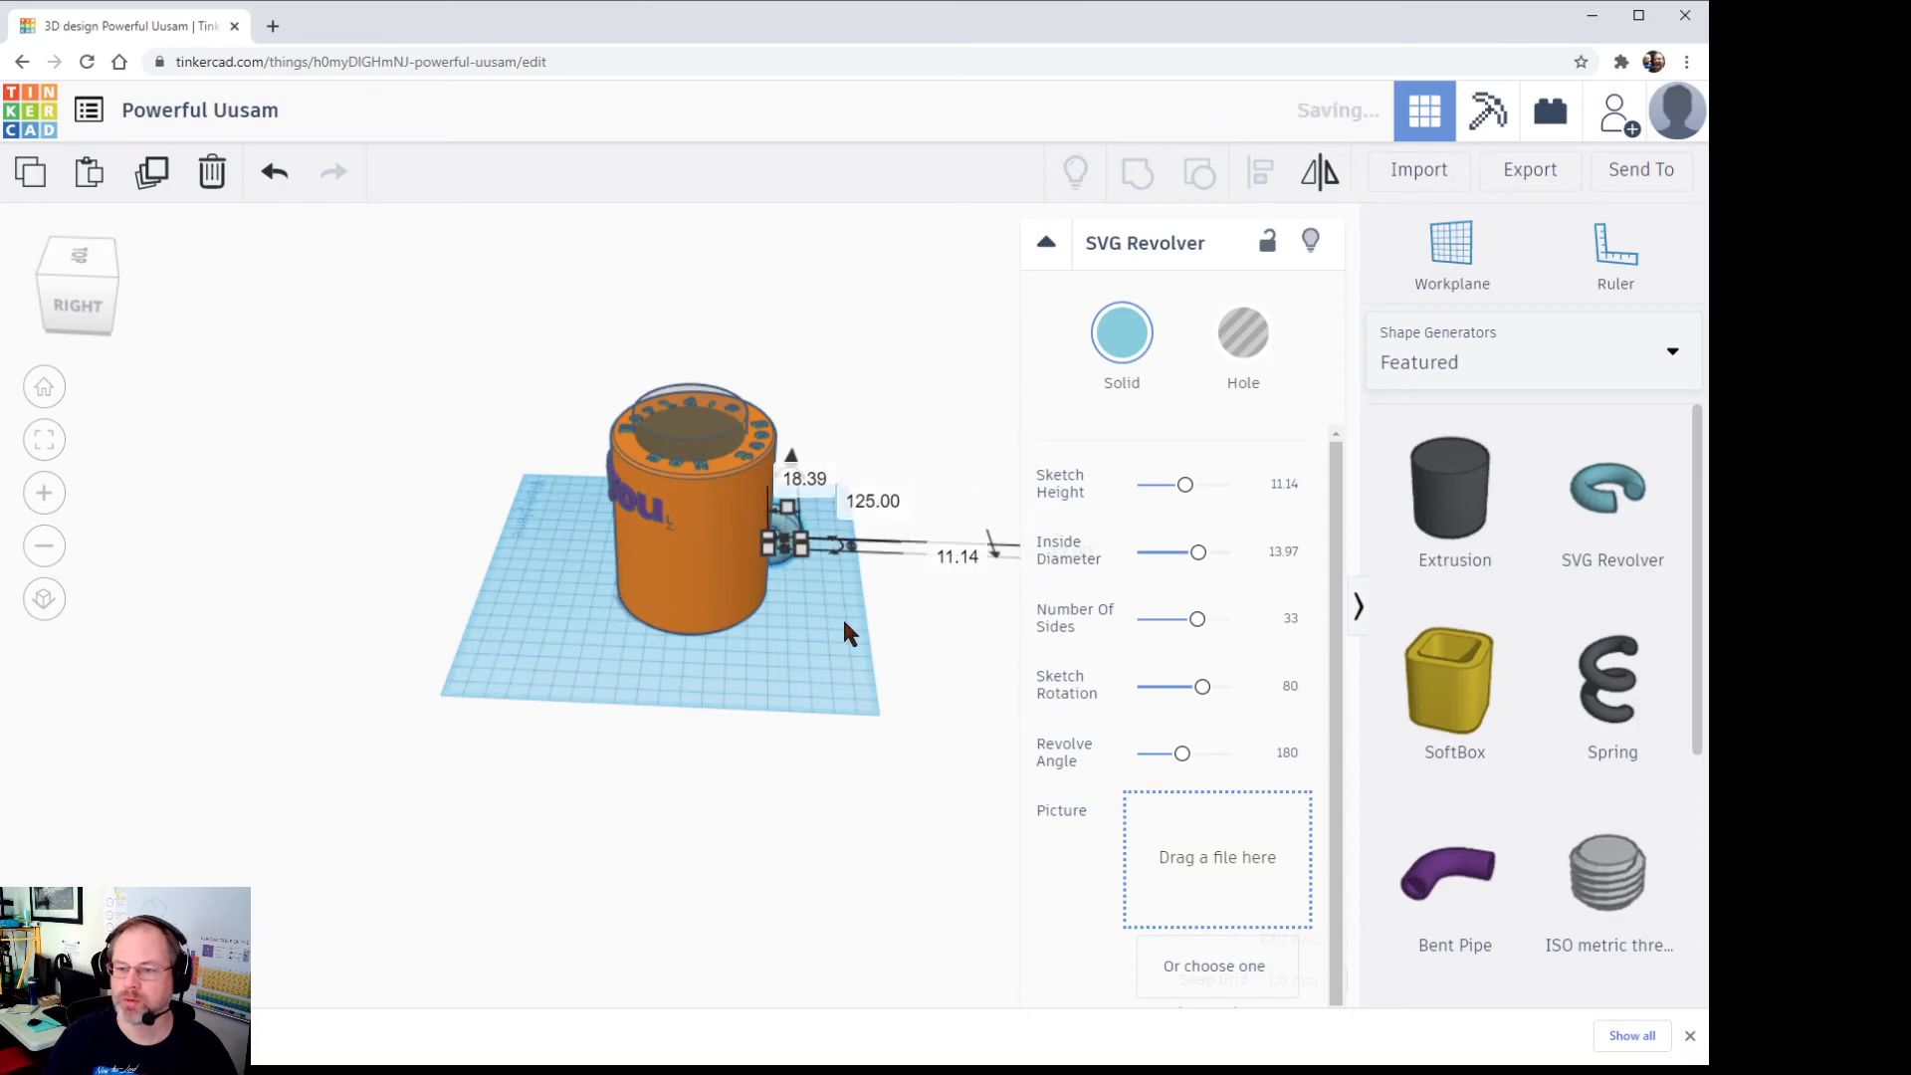
Step: Try to enlarge the handle by pulling its base corner outward, and undo the resize
scroll(846, 597, up, 4)
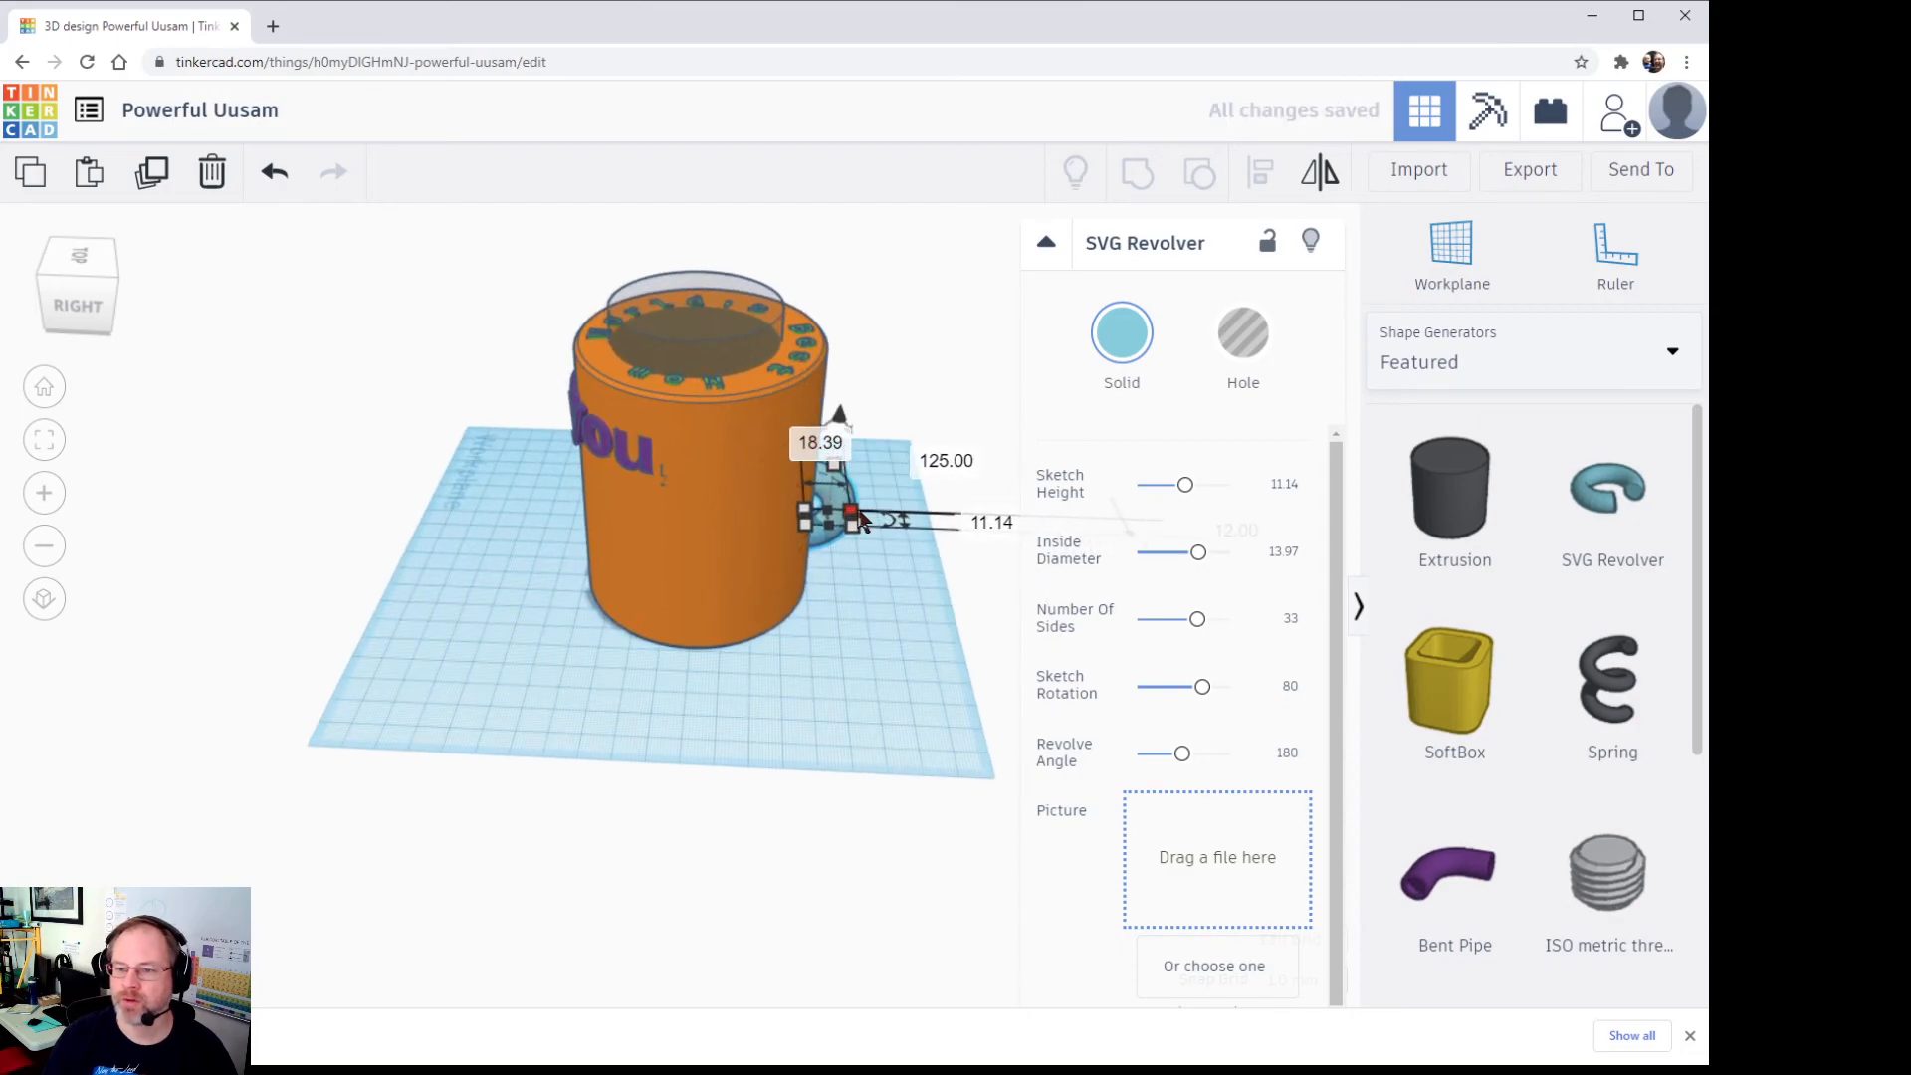
drag(856, 525, 950, 543)
right_drag(844, 623, 839, 685)
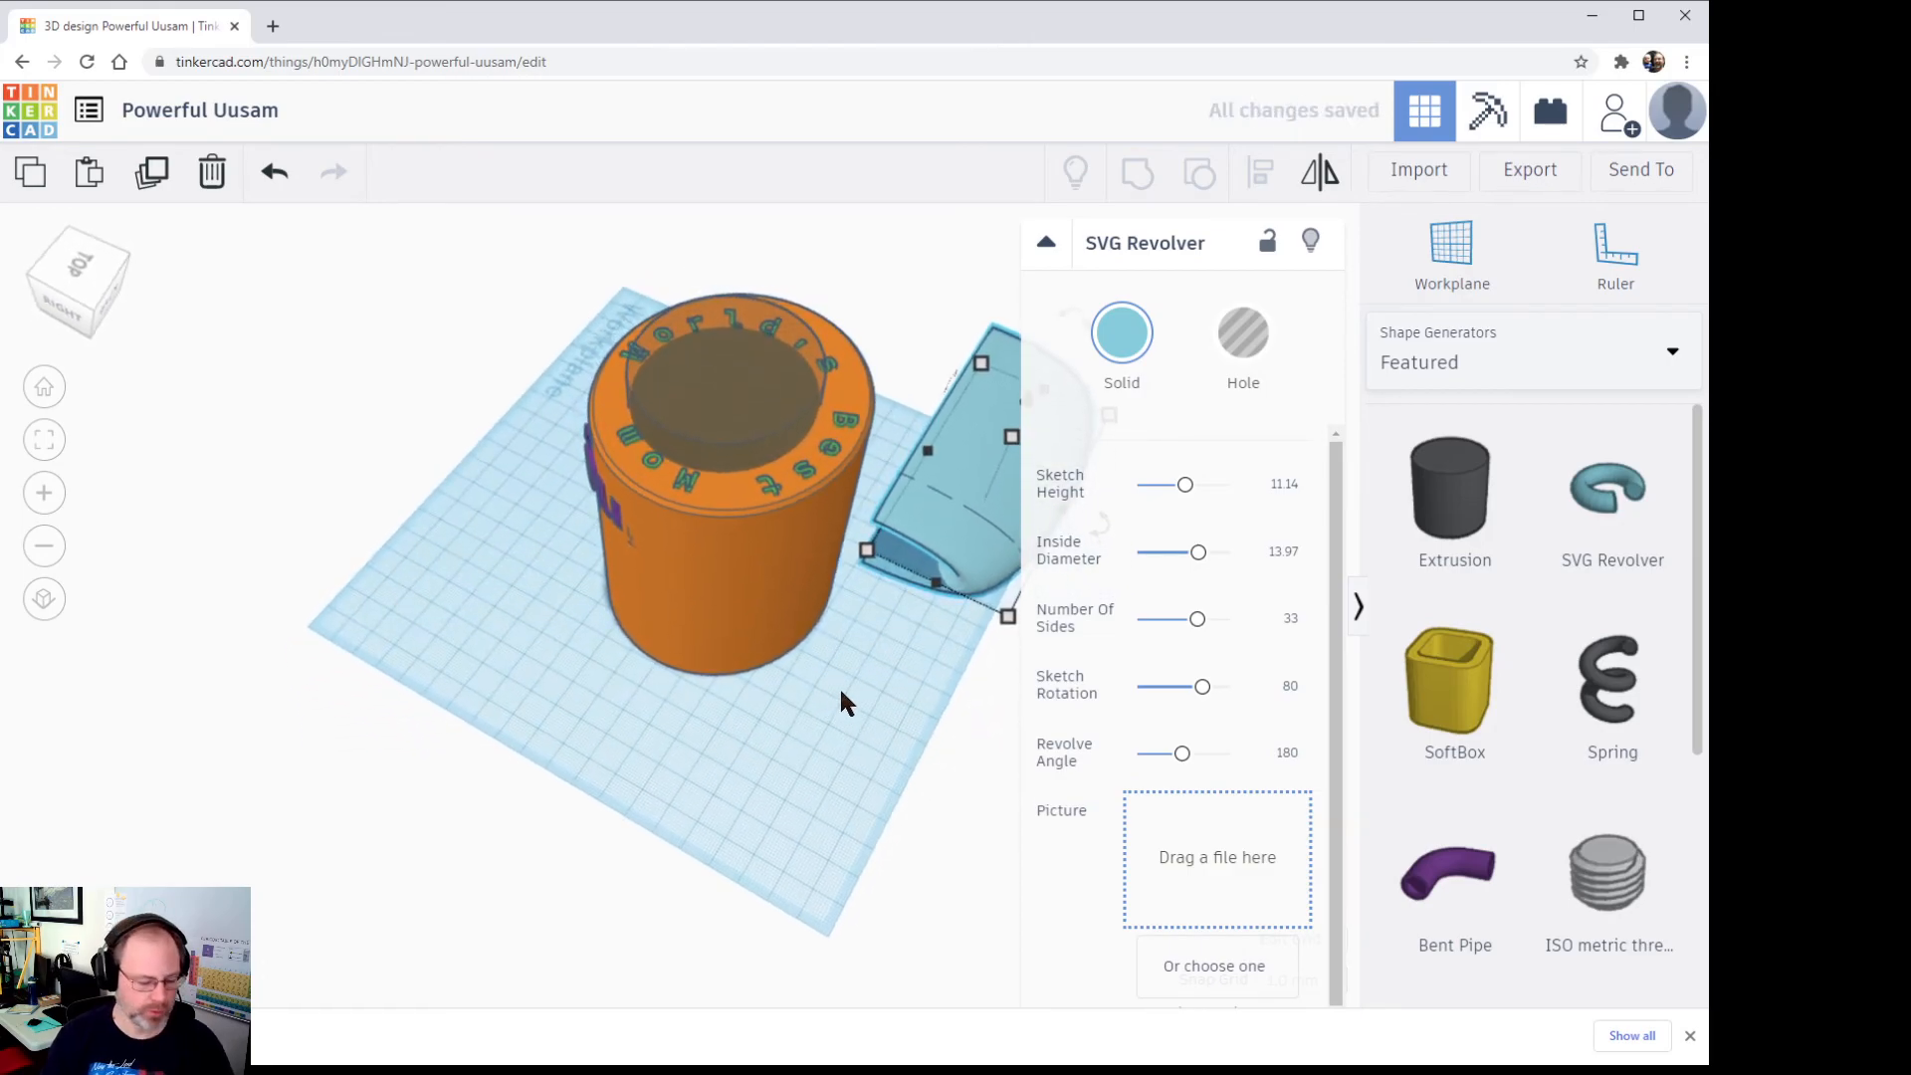
key(ctrl+z)
Step: Raise the handle up the cylinder's side, stretch it to 50 mm tall and widen it slightly
right_drag(896, 582, 822, 731)
drag(822, 732, 609, 652)
drag(595, 506, 601, 323)
mouse_move(601, 578)
mouse_down()
mouse_move(601, 601)
mouse_move(631, 561)
mouse_move(631, 585)
mouse_move(573, 565)
mouse_move(571, 621)
mouse_move(573, 569)
mouse_up()
drag(578, 354, 573, 274)
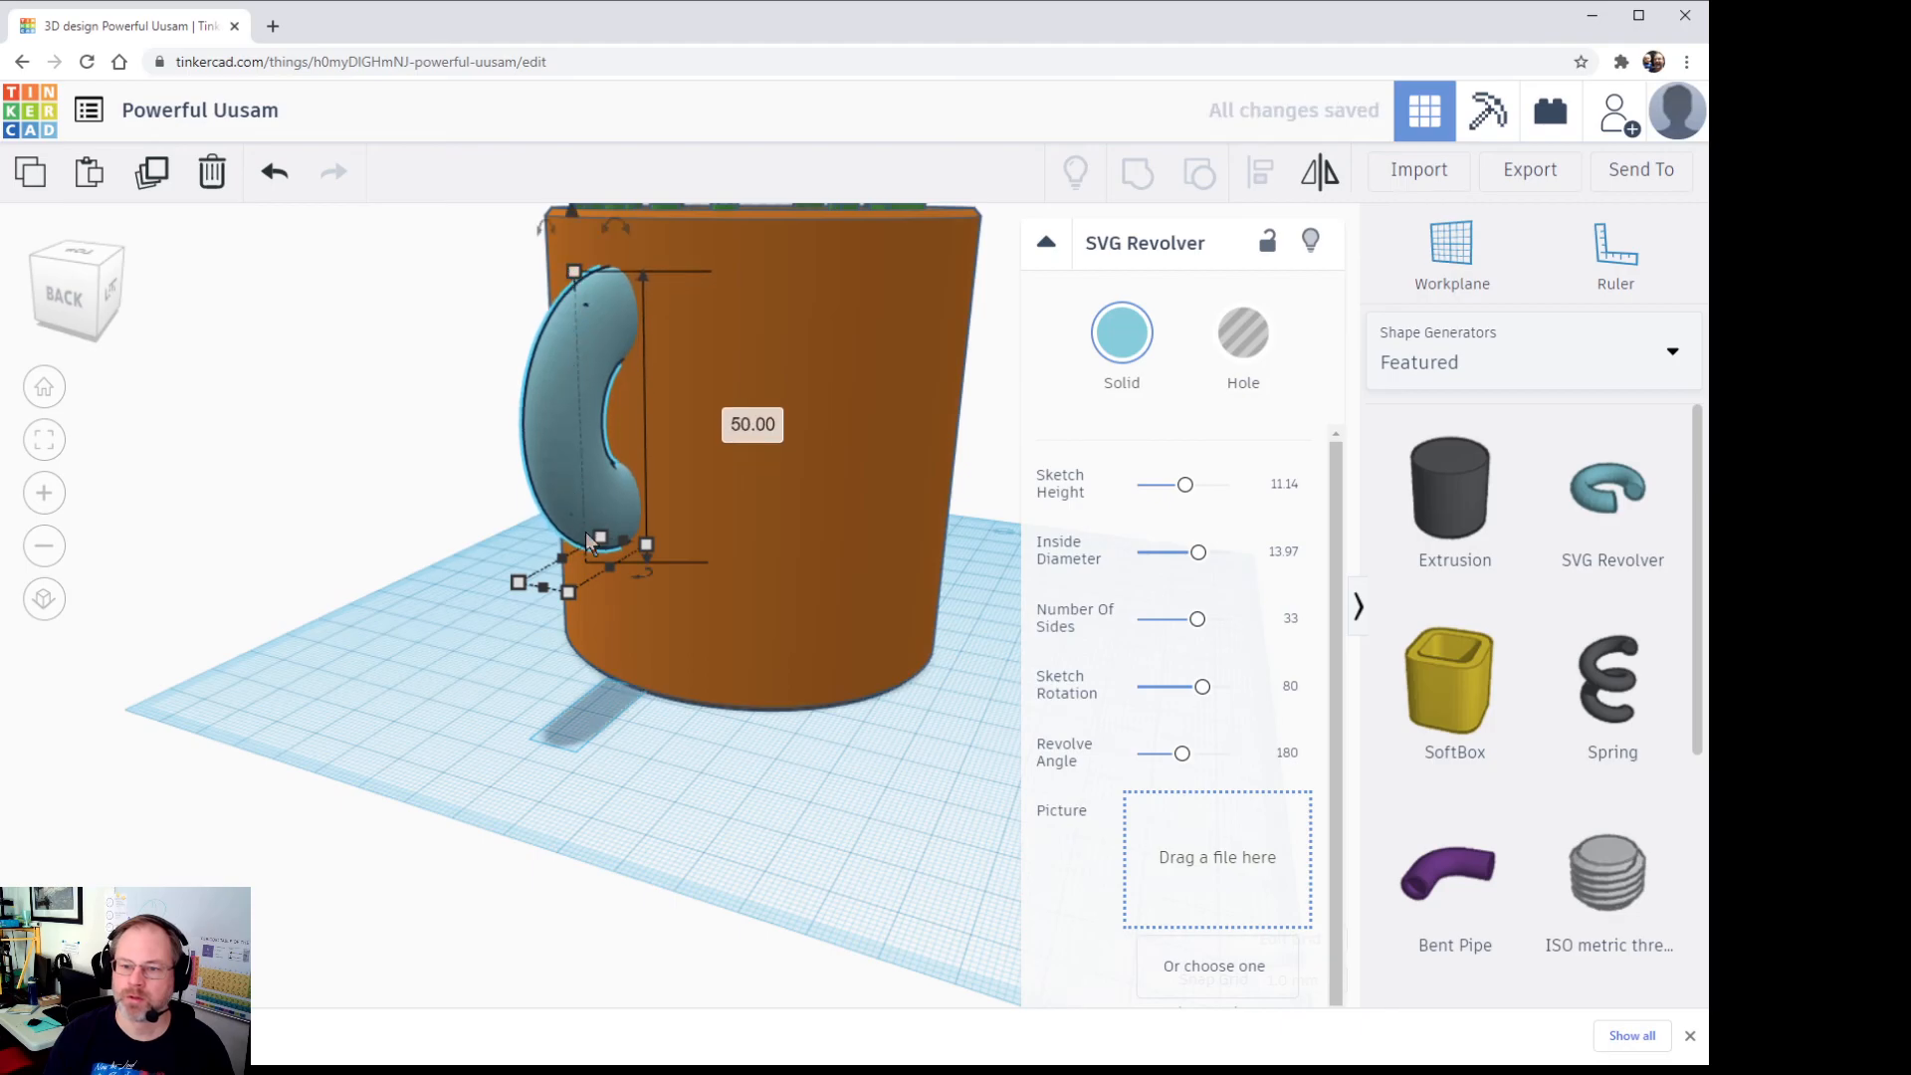
right_drag(605, 589, 980, 433)
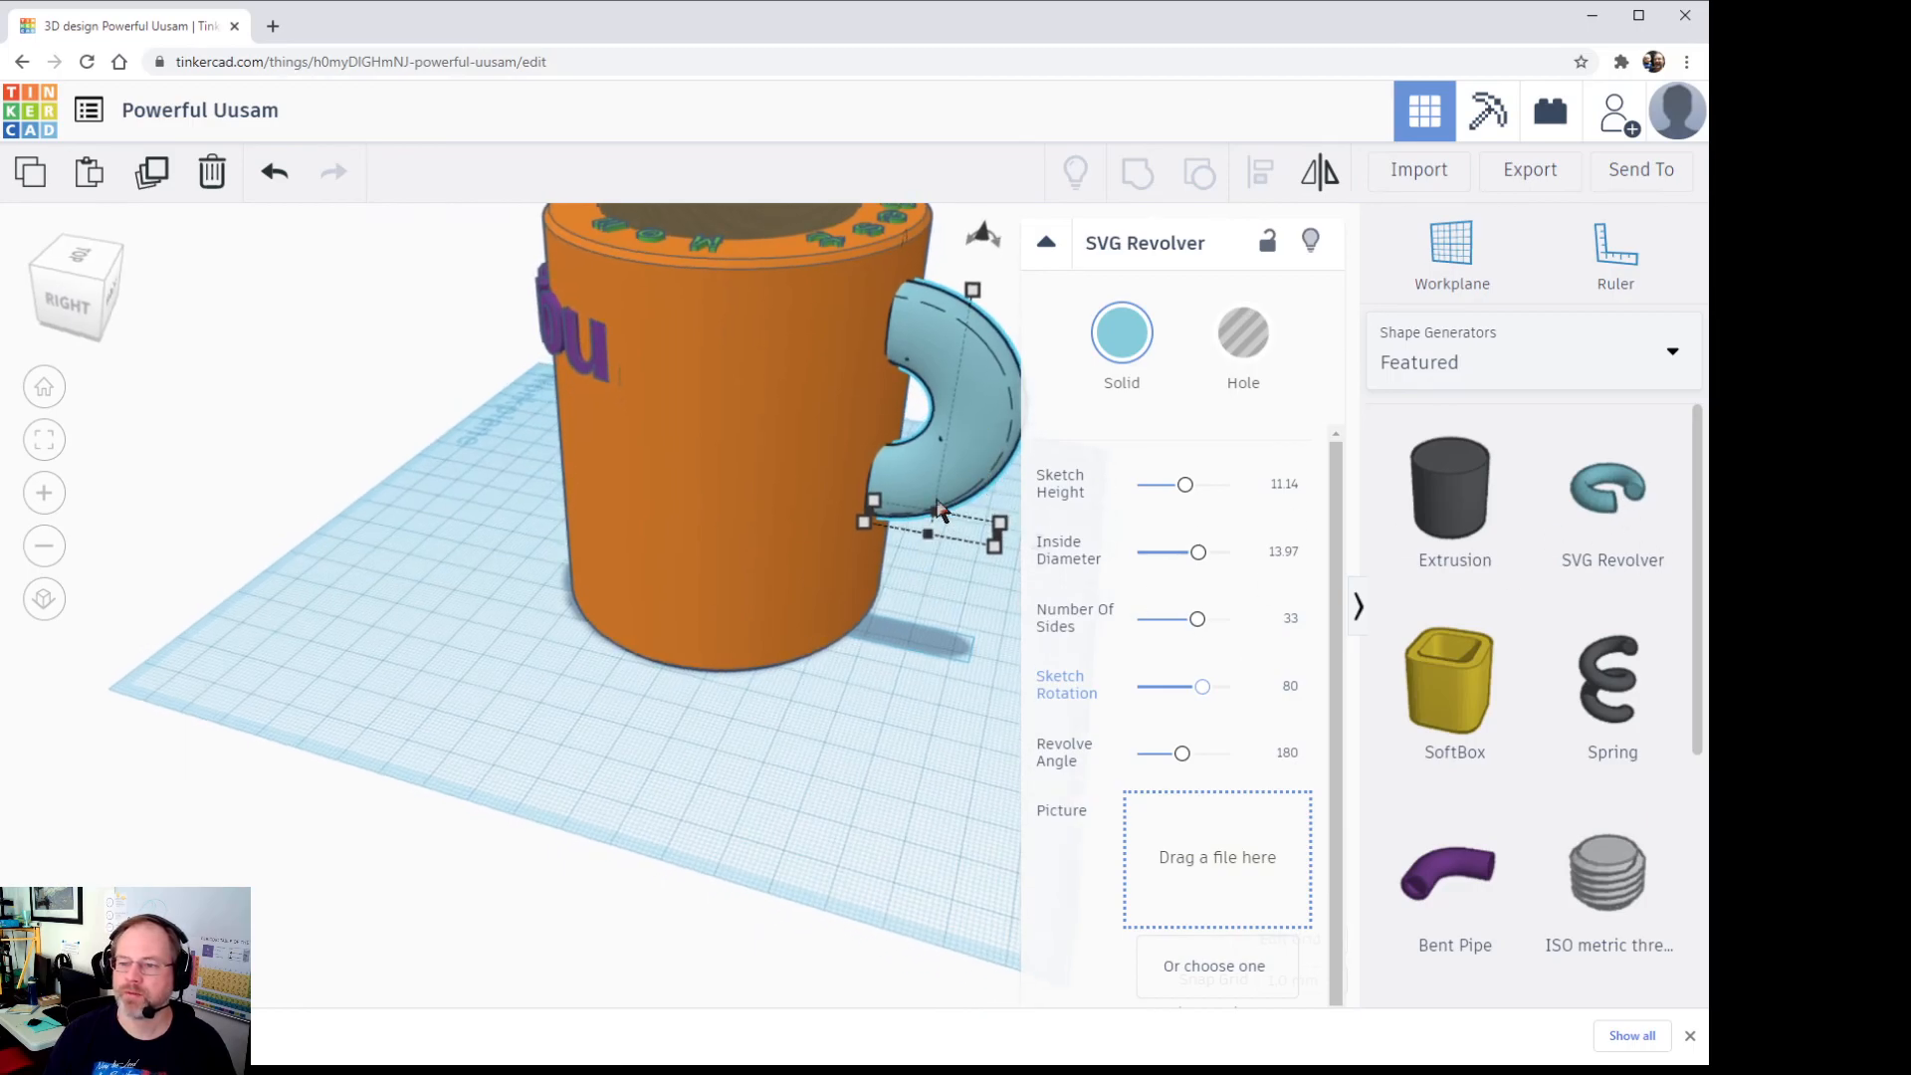
mouse_move(927, 541)
mouse_down()
mouse_move(868, 721)
mouse_move(861, 659)
mouse_move(924, 547)
mouse_up()
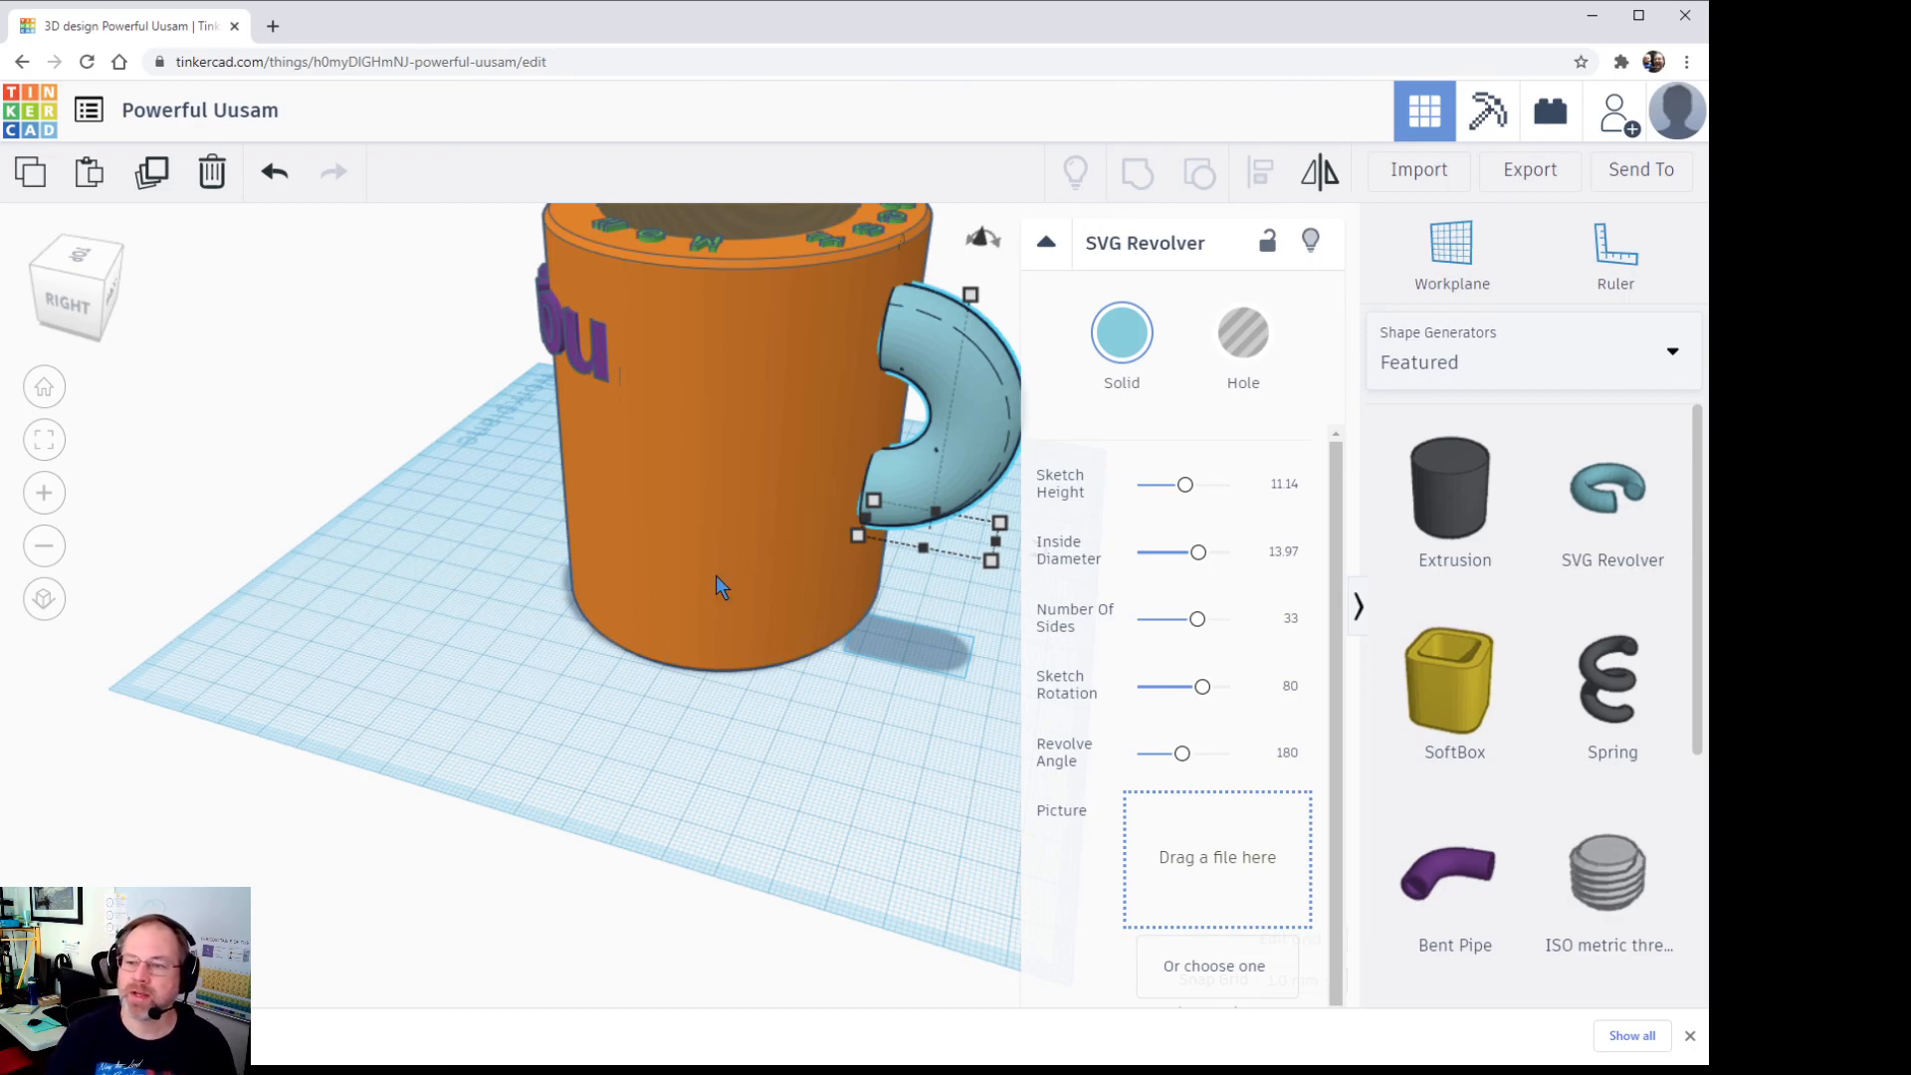
Step: Select the handle together with the cylinder and the inner hole shape as one set, and view the mug from the side
scroll(715, 575, down, 3)
drag(540, 523, 834, 621)
right_drag(718, 687, 642, 506)
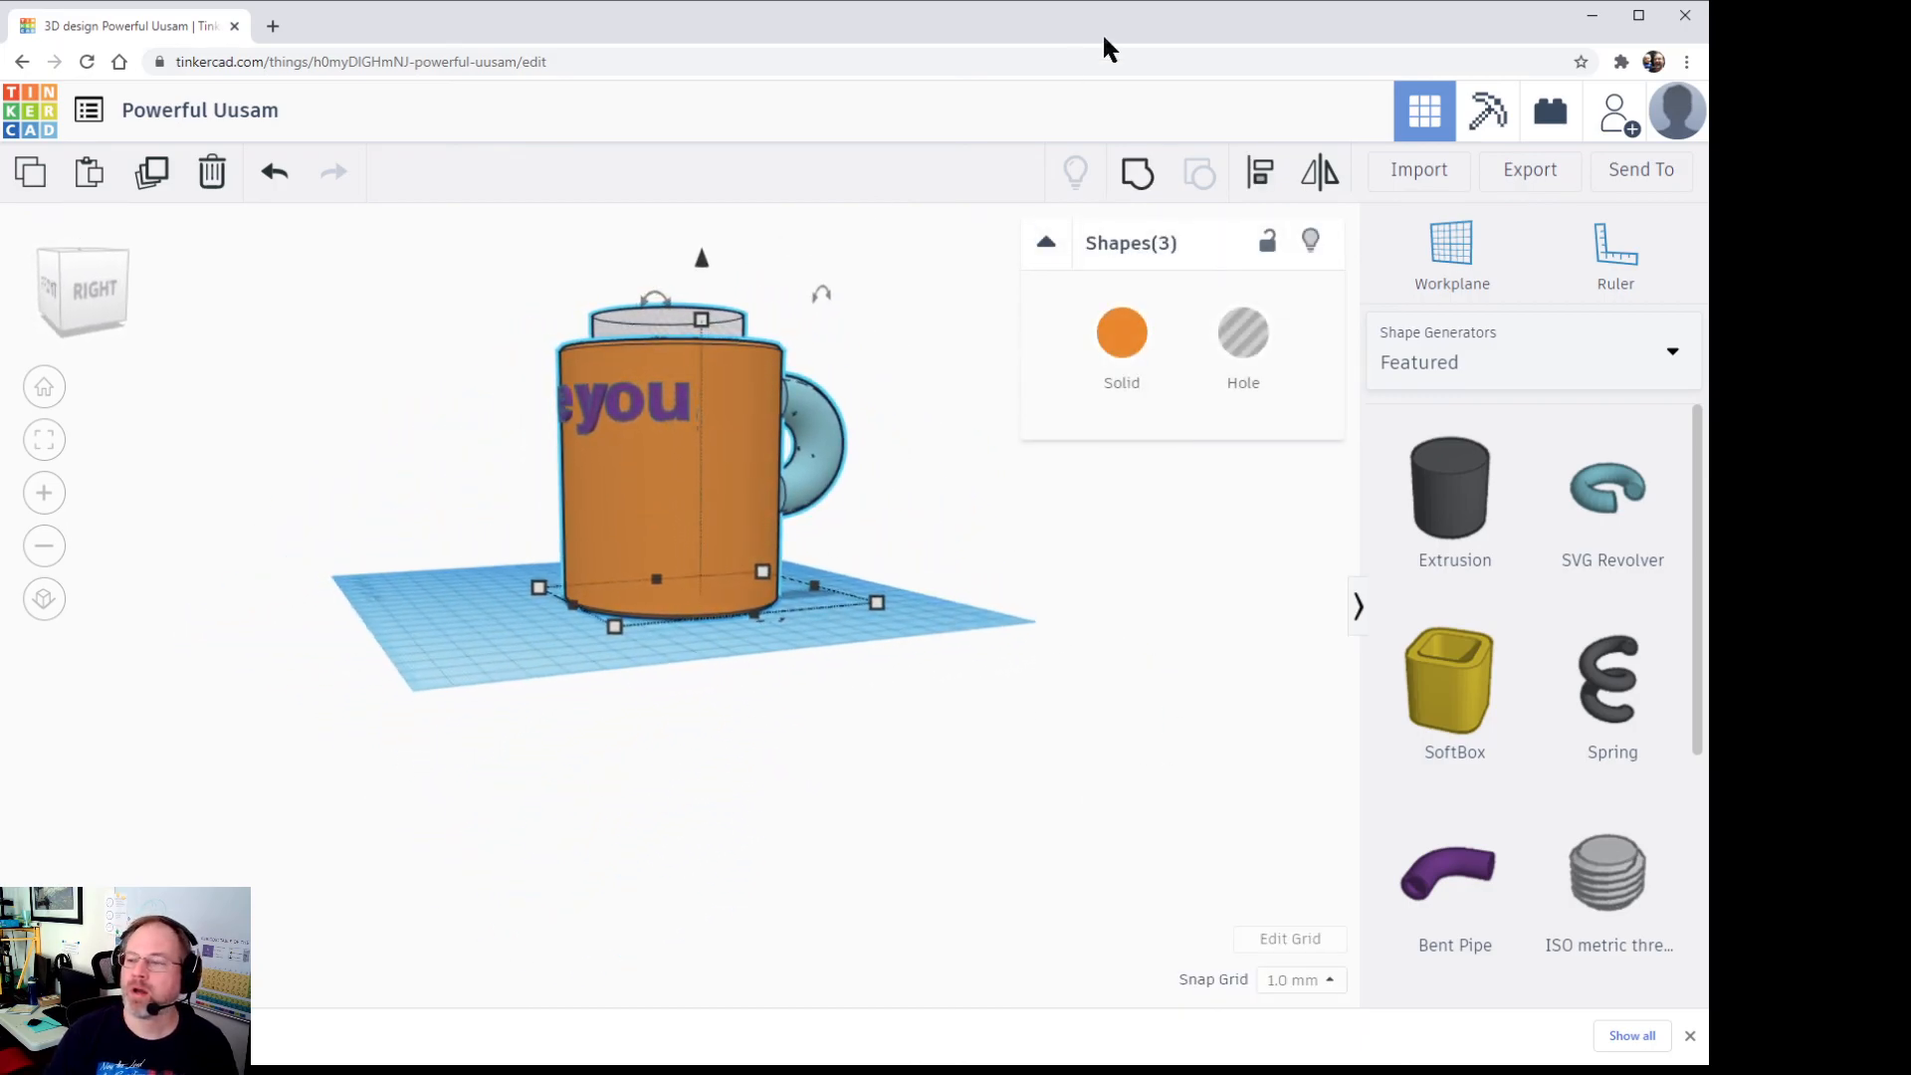